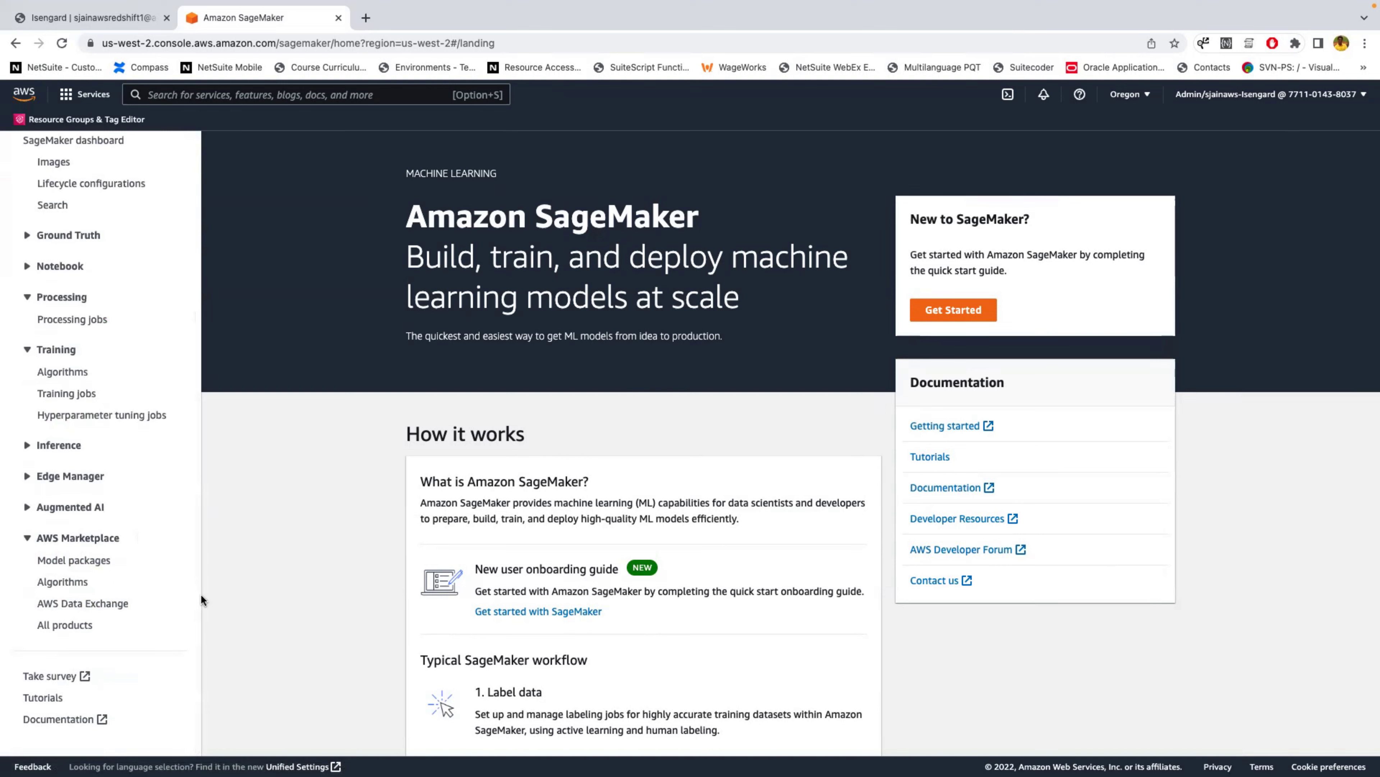
Open the SageMaker Studio page and launch Studio to reach the domain's Control Panel.
{"action": "scroll", "coordinate": [135, 359], "scroll_direction": "up", "scroll_amount": 5}
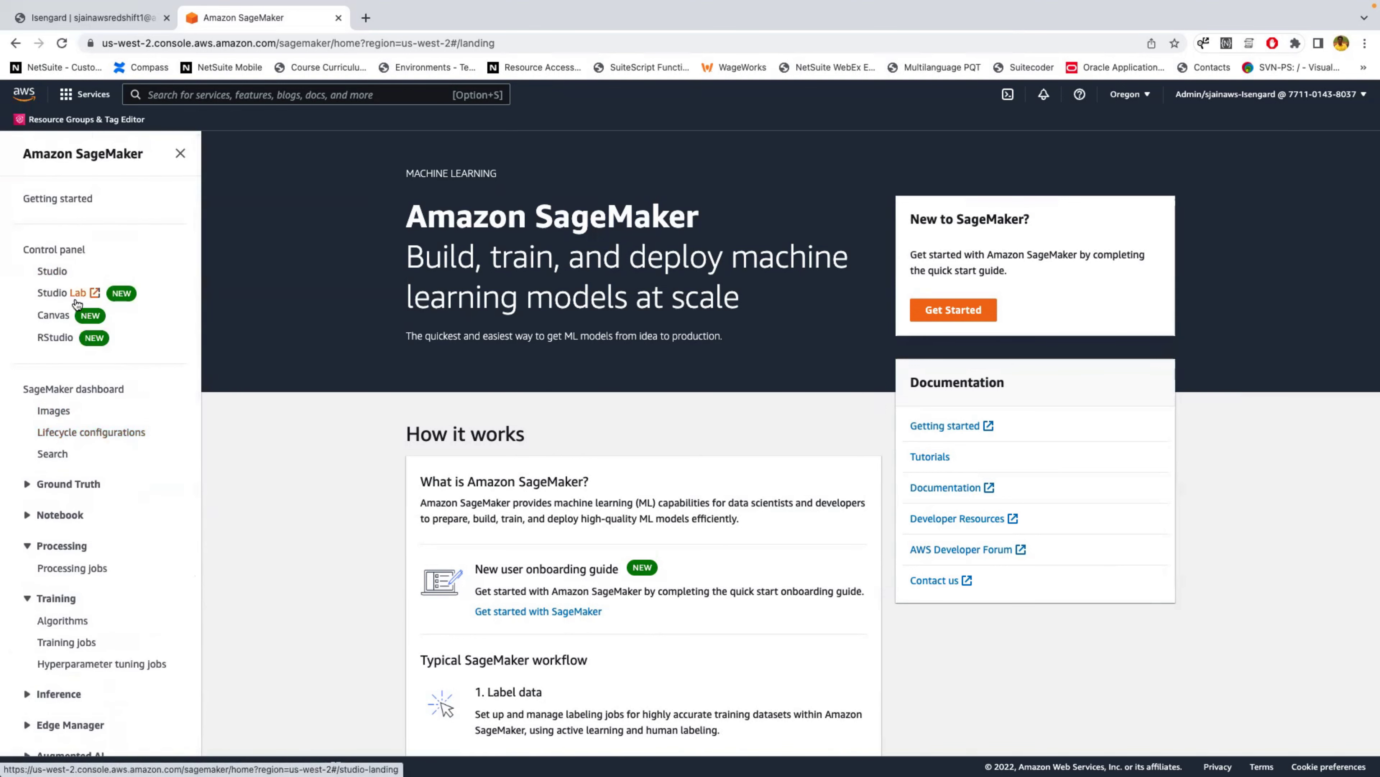
{"action": "left_click", "coordinate": [58, 277]}
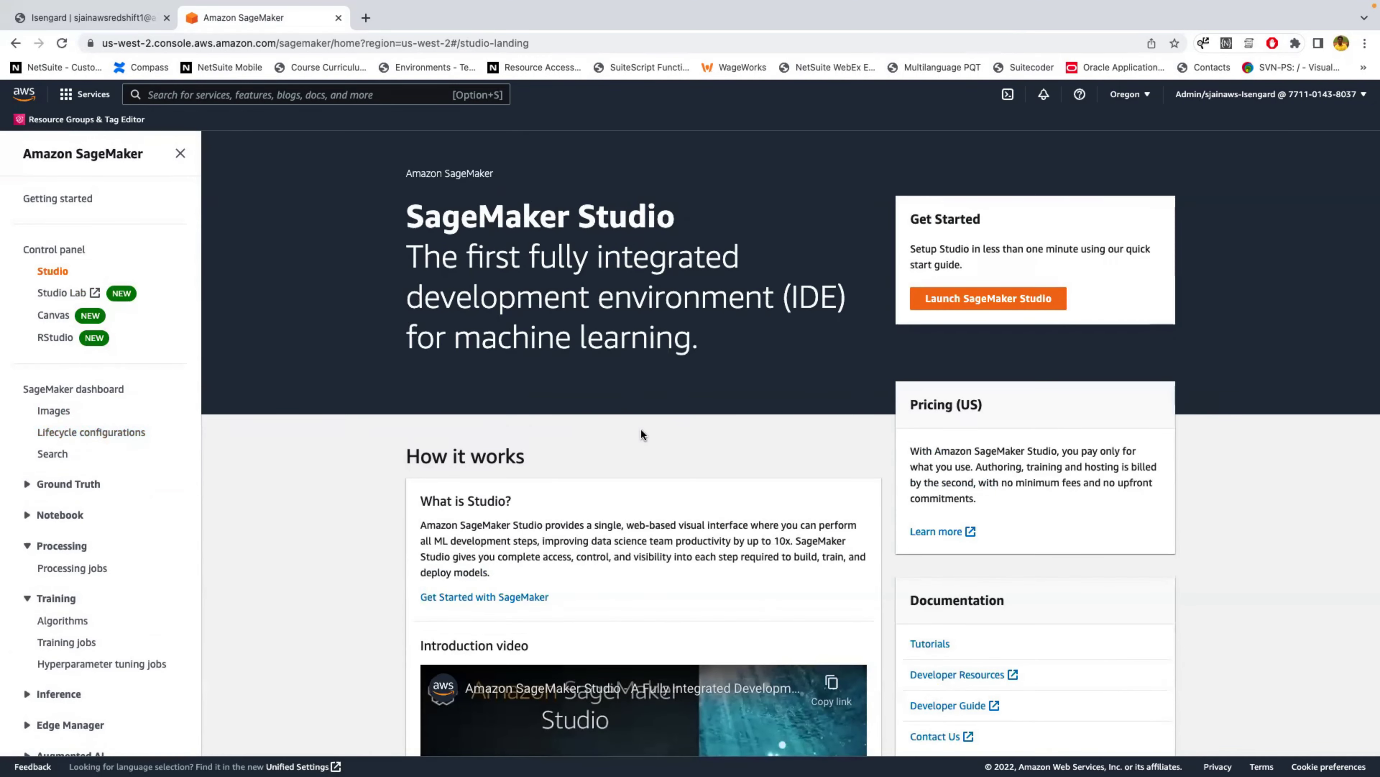
{"action": "scroll", "coordinate": [638, 426], "scroll_direction": "down", "scroll_amount": 2}
{"action": "scroll", "coordinate": [637, 427], "scroll_direction": "down", "scroll_amount": 15}
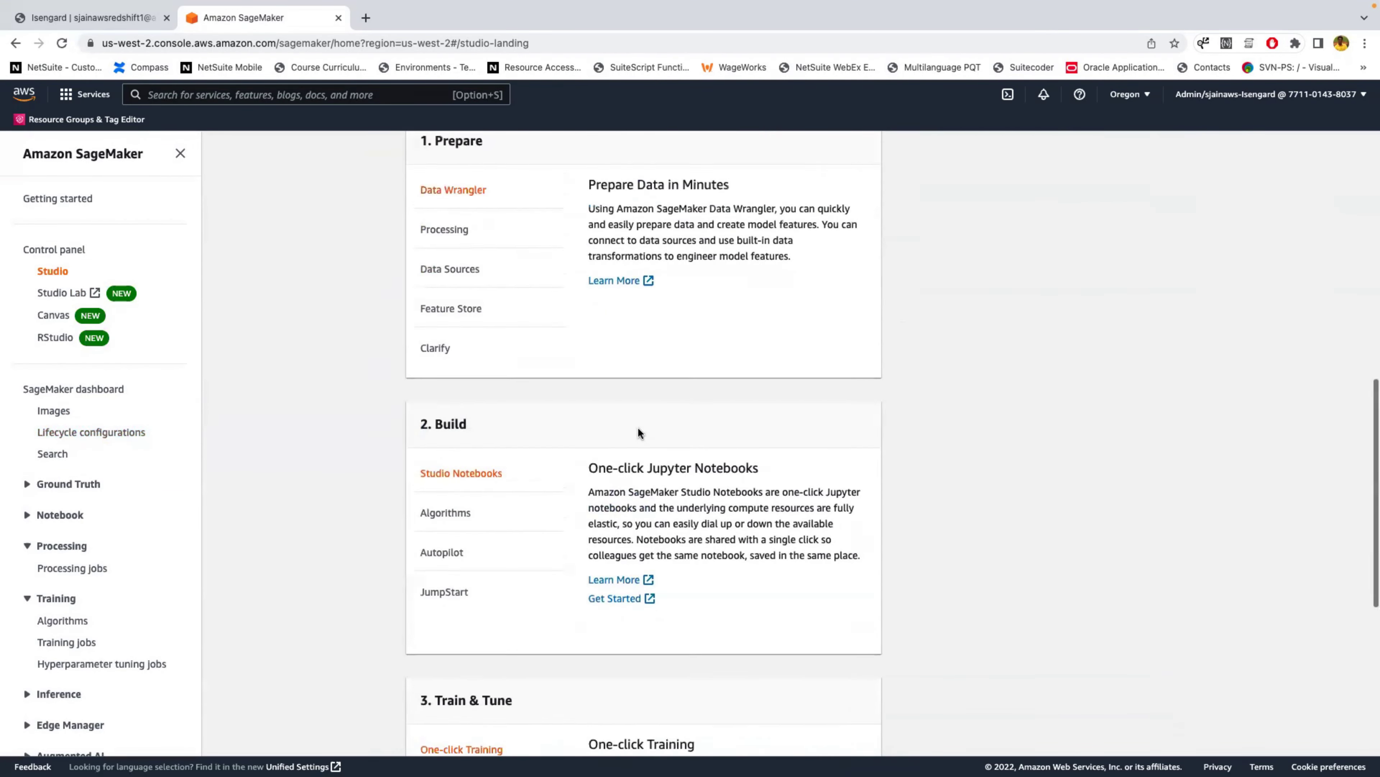
{"action": "scroll", "coordinate": [637, 426], "scroll_direction": "up", "scroll_amount": 12}
{"action": "scroll", "coordinate": [639, 430], "scroll_direction": "up", "scroll_amount": 5}
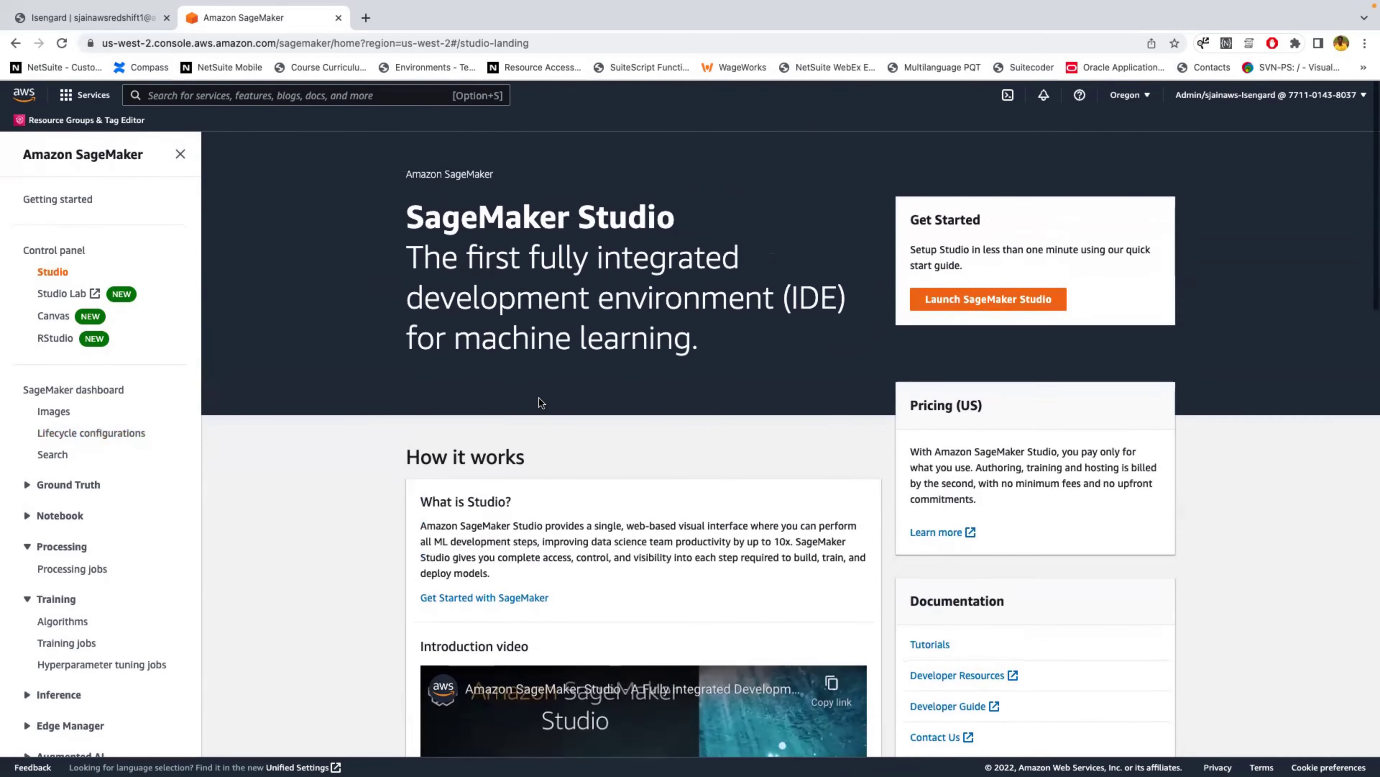
{"action": "left_click", "coordinate": [990, 300]}
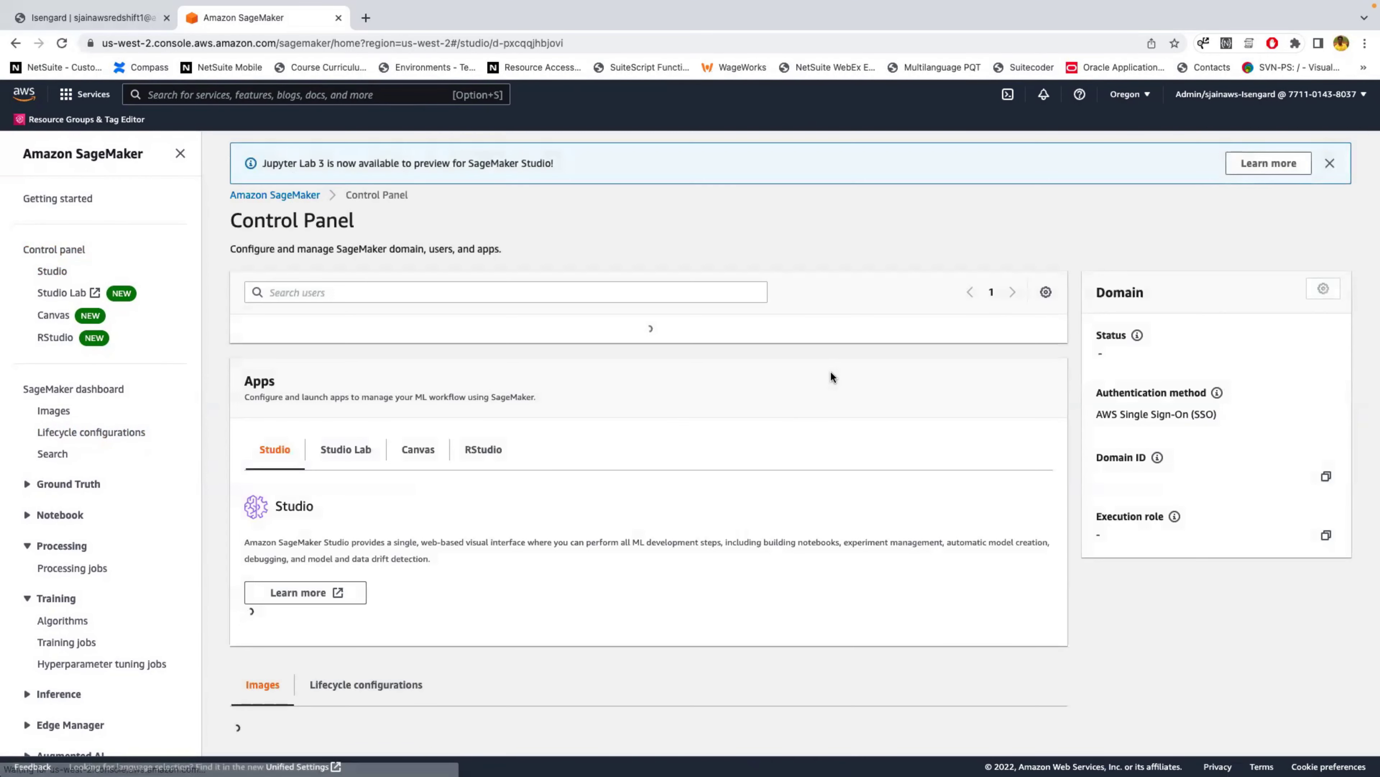
Launch the Canvas app for the default user listed in the Control Panel.
{"action": "scroll", "coordinate": [462, 484], "scroll_direction": "down", "scroll_amount": 2}
{"action": "scroll", "coordinate": [480, 489], "scroll_direction": "up", "scroll_amount": 2}
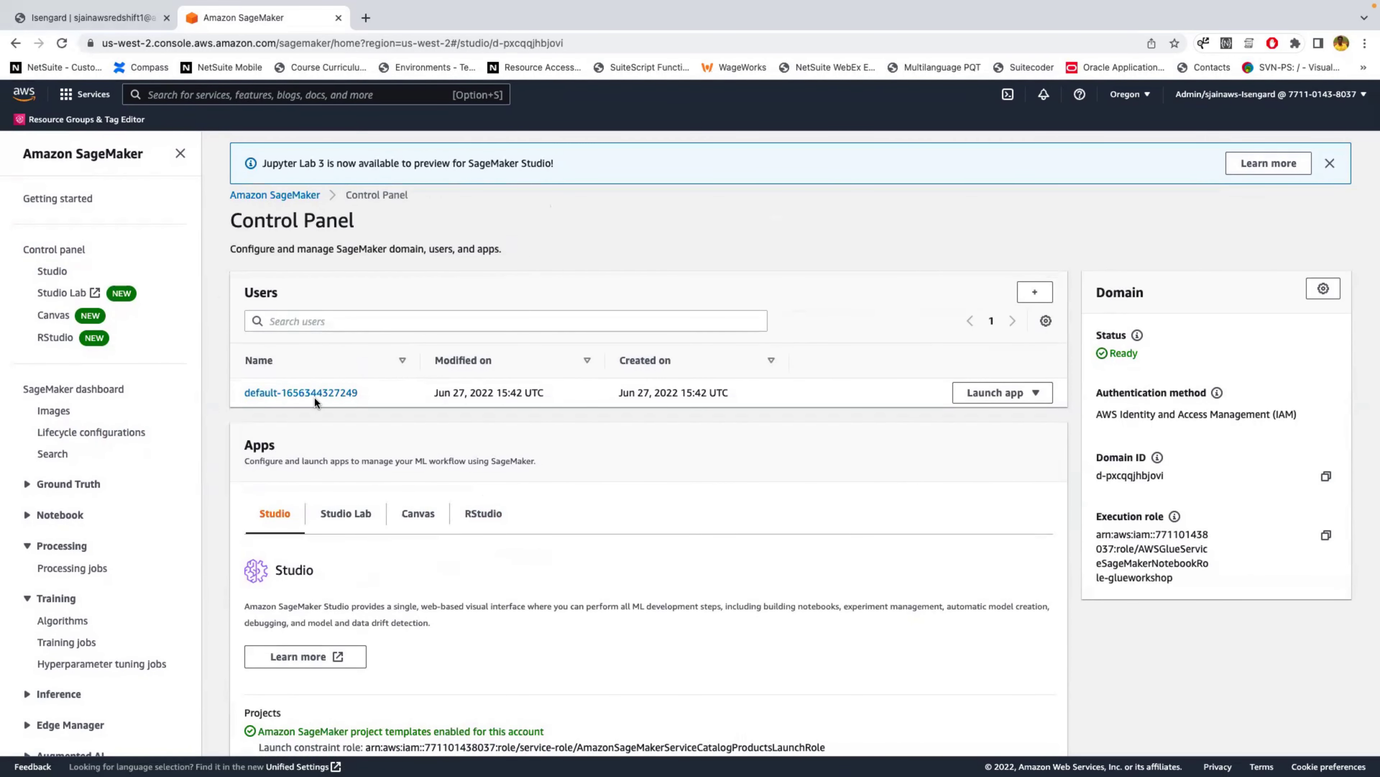
{"action": "left_click_drag", "start_coordinate": [397, 401], "coordinate": [243, 392]}
{"action": "left_click", "coordinate": [995, 392]}
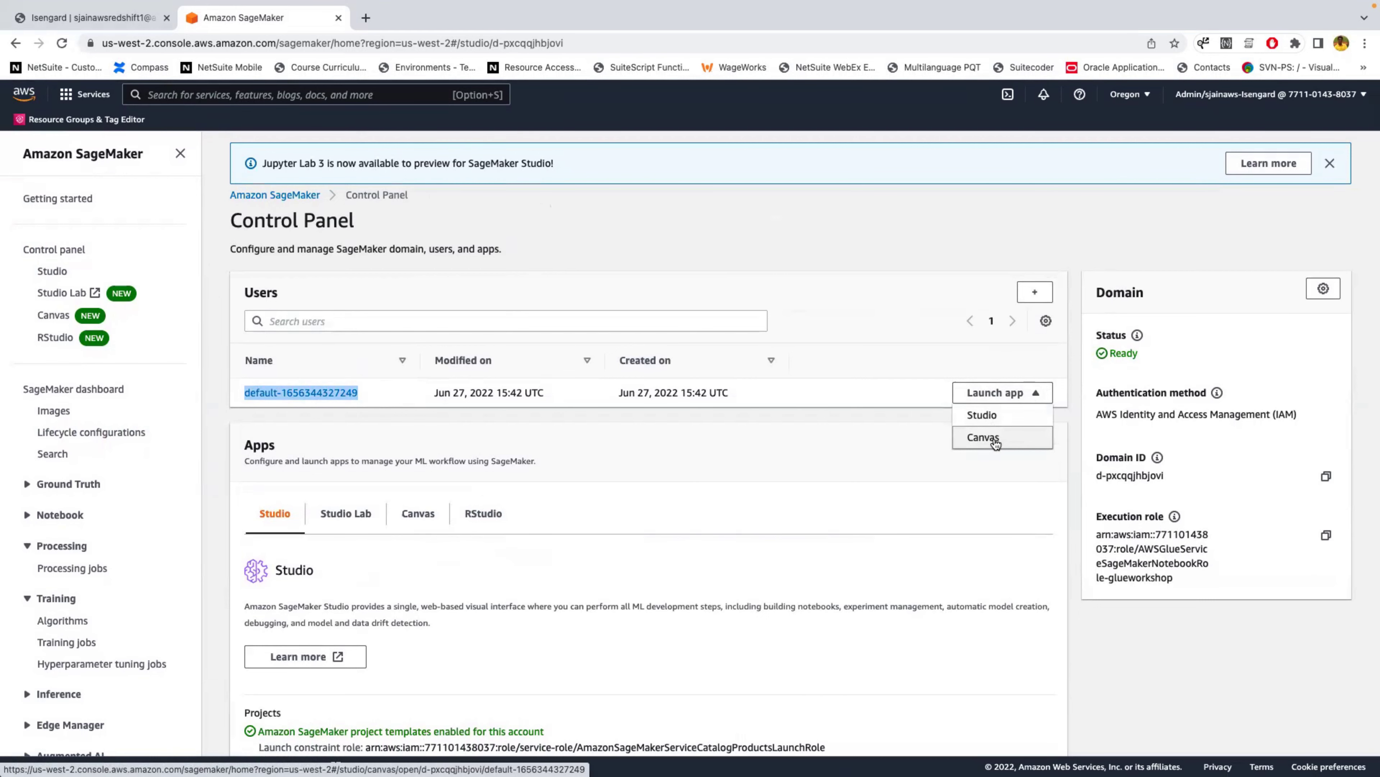
{"action": "left_click", "coordinate": [989, 439]}
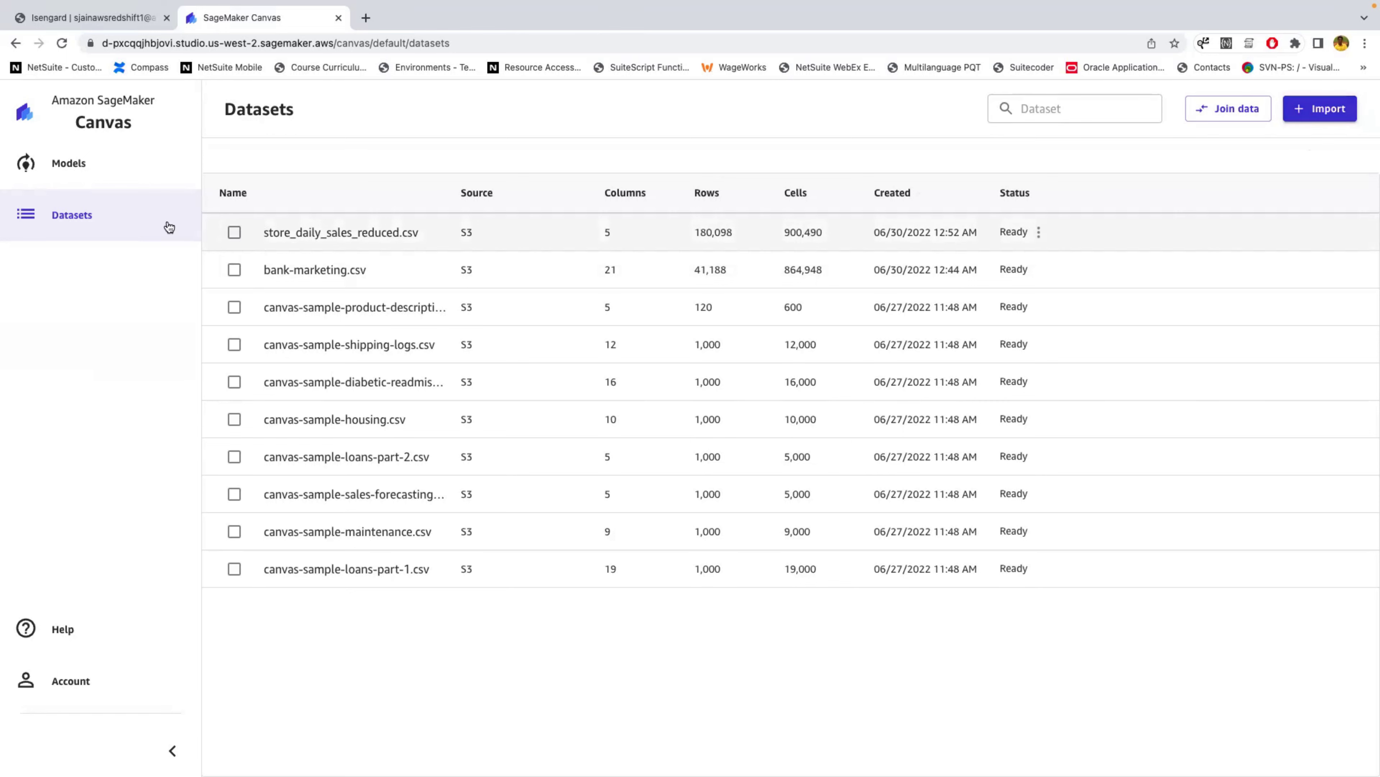
Start a dataset import from the S3 bucket sagemaker-studio-692dc5c0 and preview bank-marketing.csv.
{"action": "left_click", "coordinate": [1300, 108]}
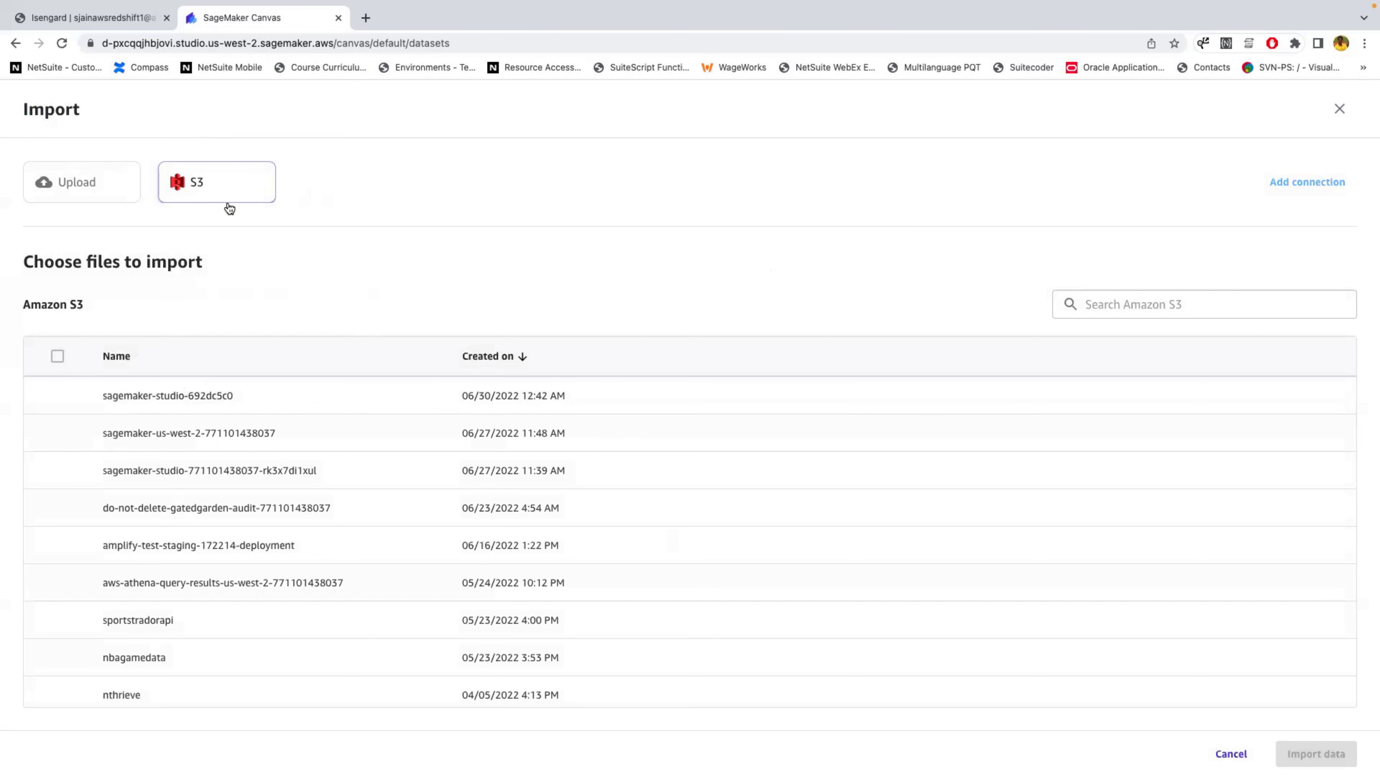
{"action": "left_click", "coordinate": [205, 395]}
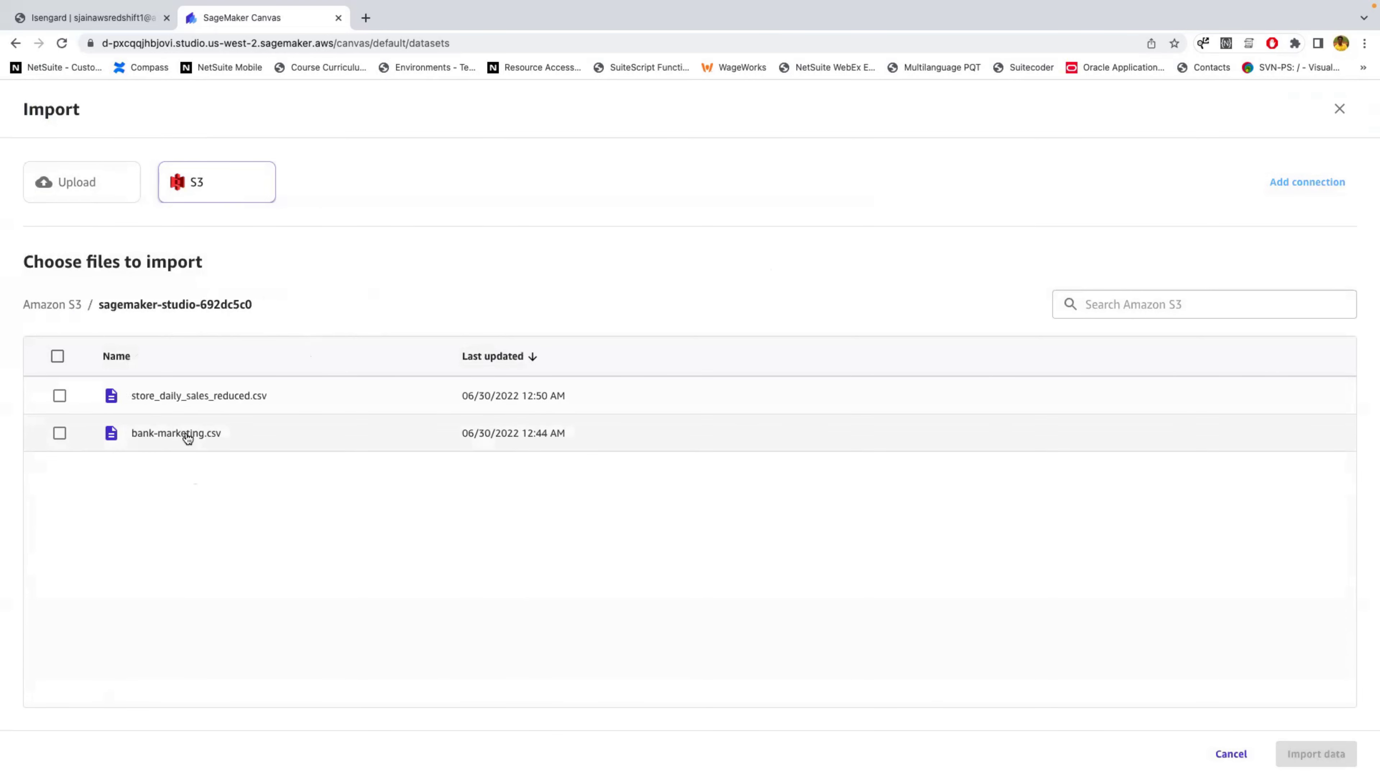
{"action": "left_click_drag", "start_coordinate": [224, 435], "coordinate": [130, 439]}
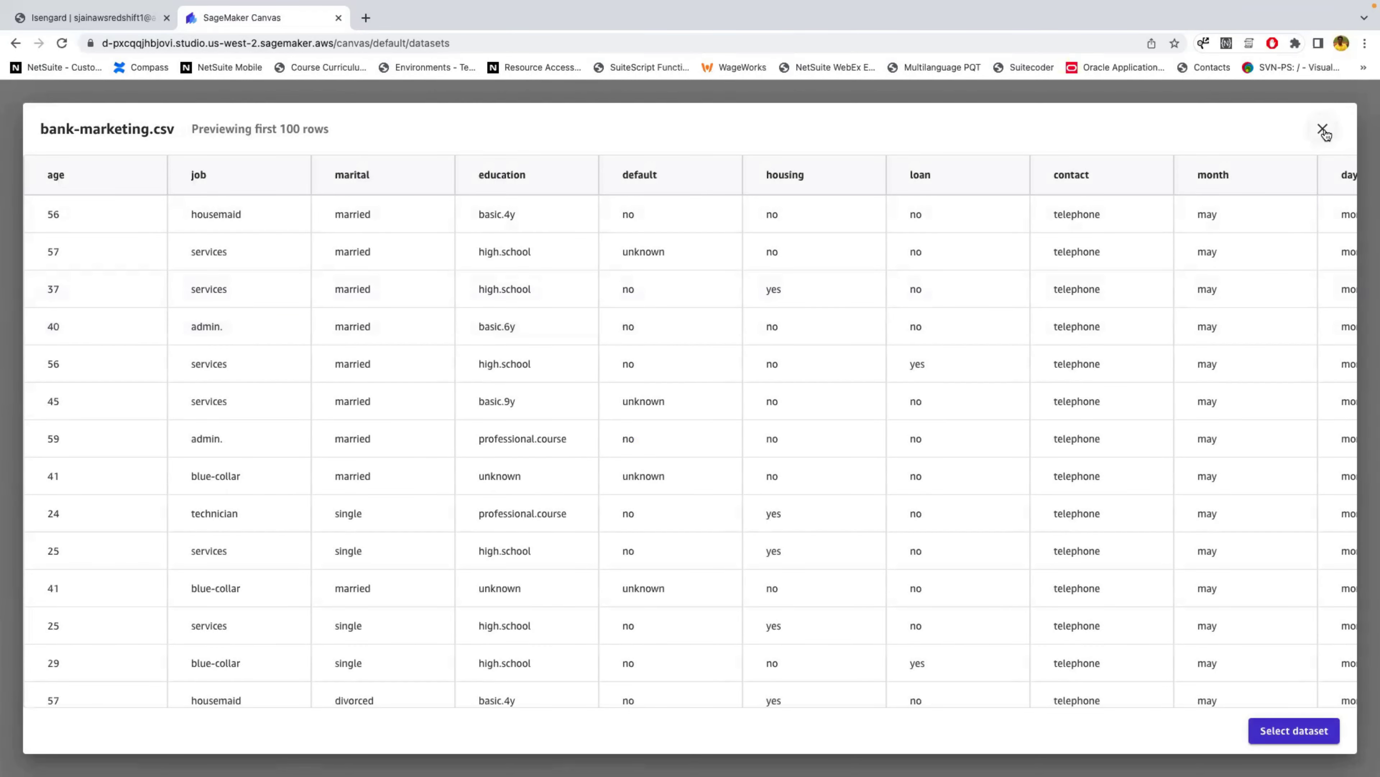
{"action": "left_click", "coordinate": [1322, 129]}
{"action": "left_click", "coordinate": [323, 443]}
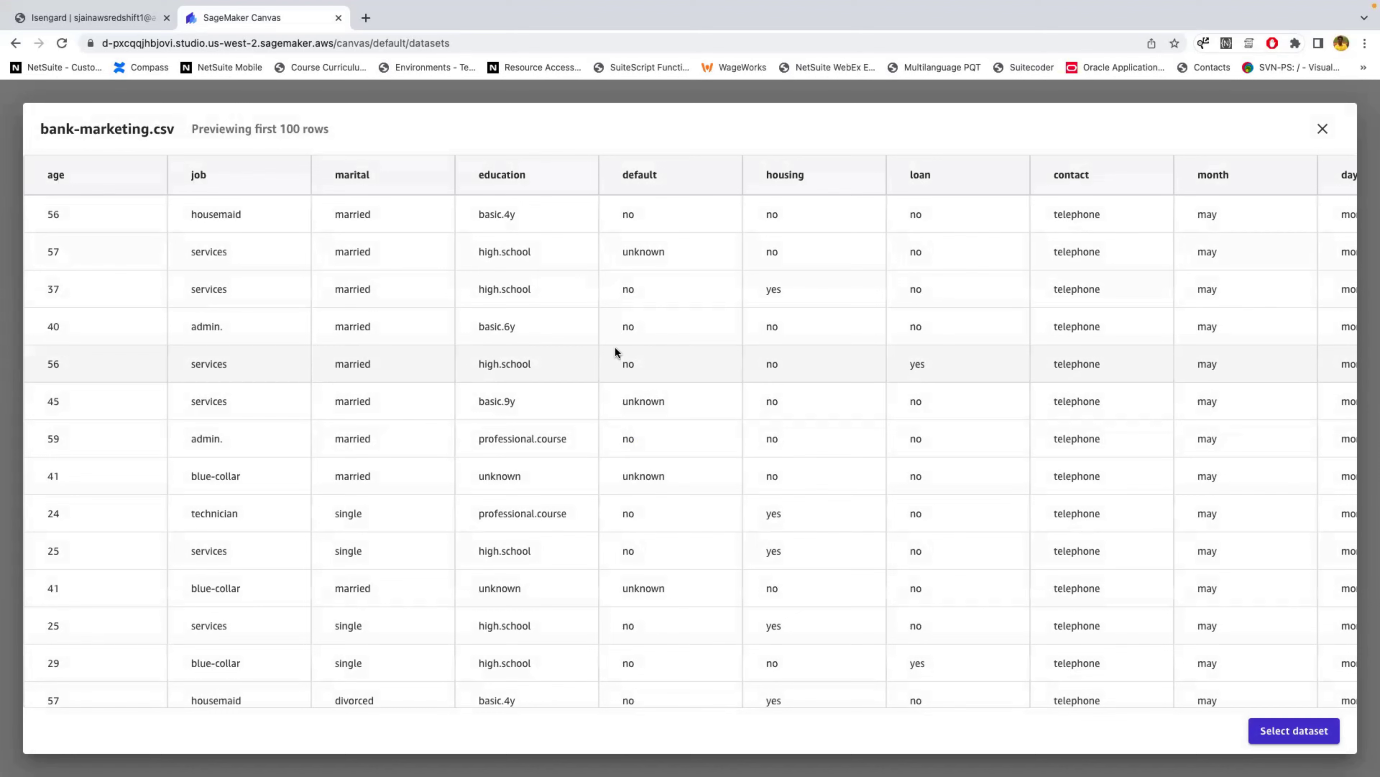
Examine all columns in the bank-marketing.csv preview, from age through to the y outcome column.
{"action": "scroll", "coordinate": [618, 348], "scroll_direction": "right", "scroll_amount": 10}
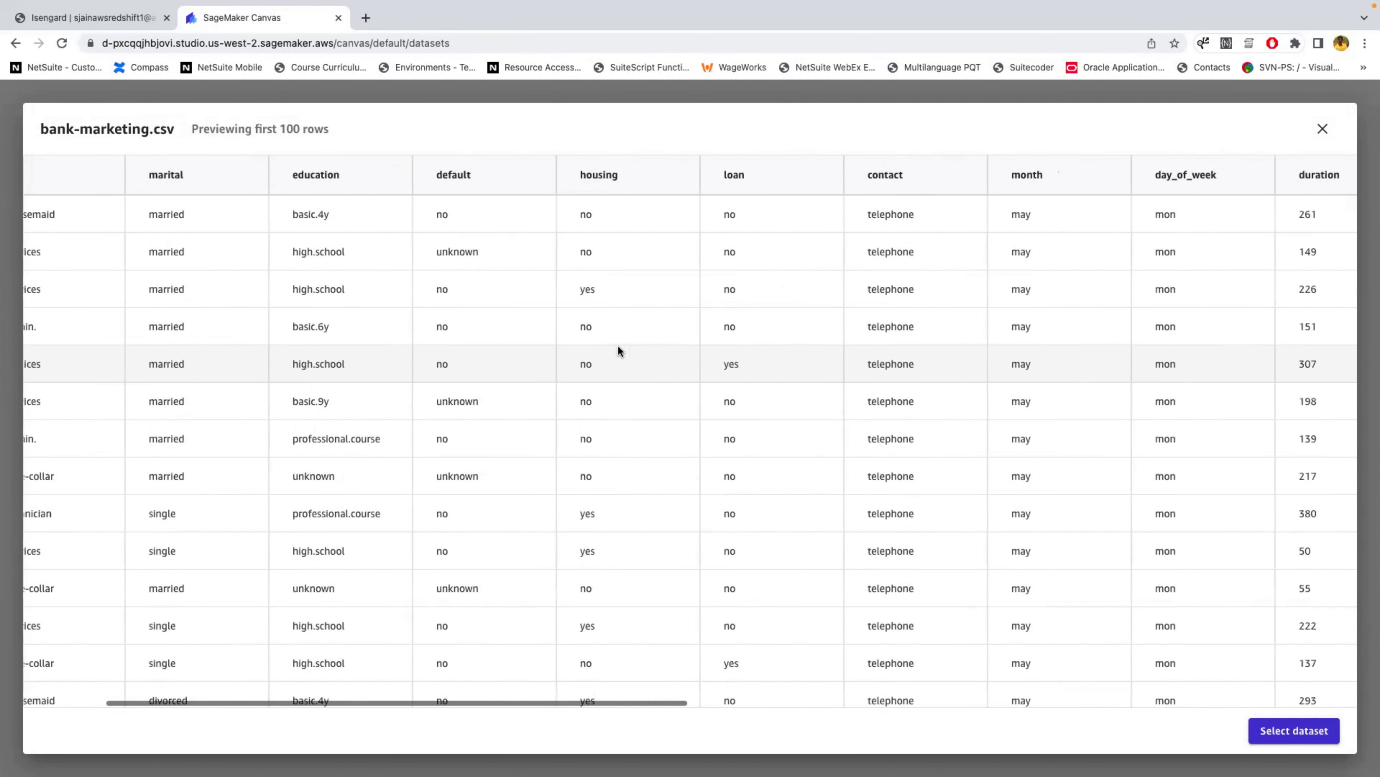
{"action": "scroll", "coordinate": [618, 351], "scroll_direction": "right", "scroll_amount": 12}
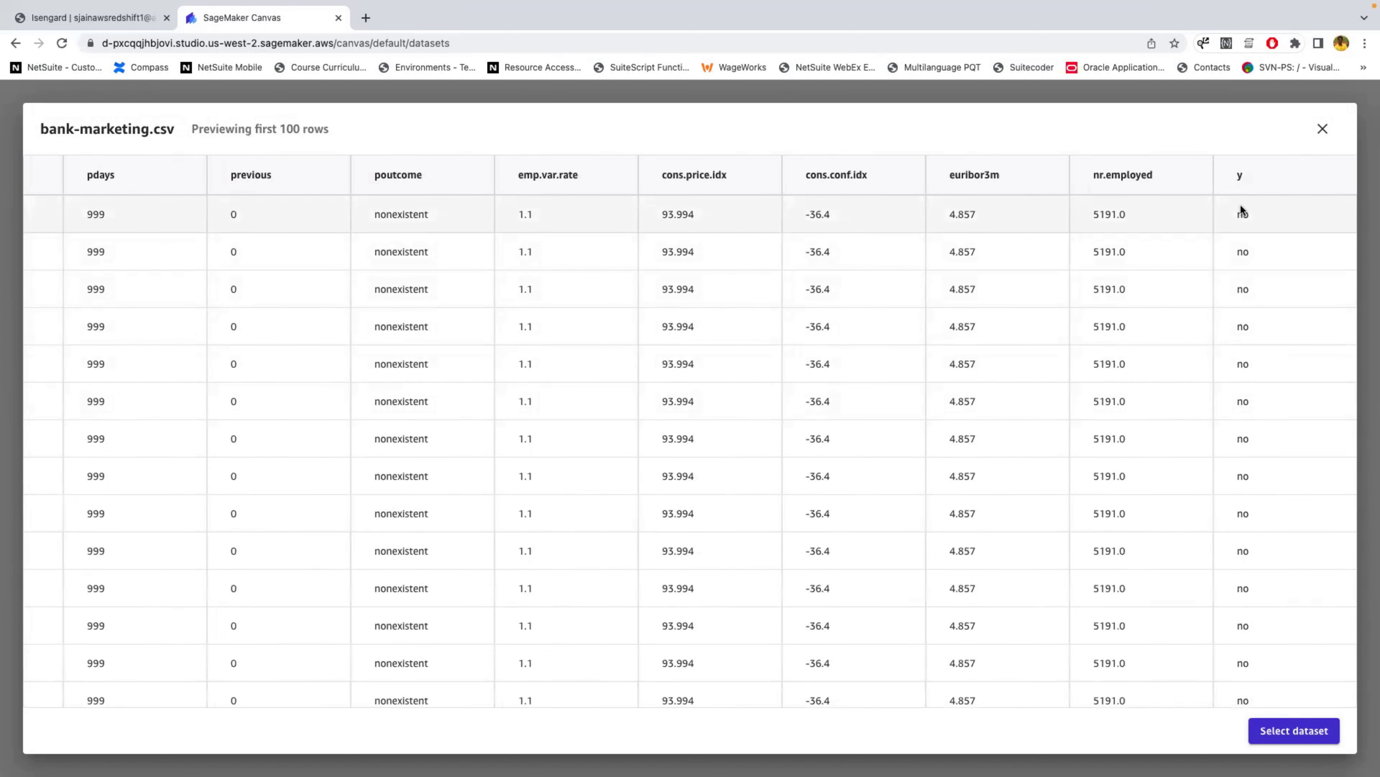
{"action": "scroll", "coordinate": [326, 291], "scroll_direction": "left", "scroll_amount": 15}
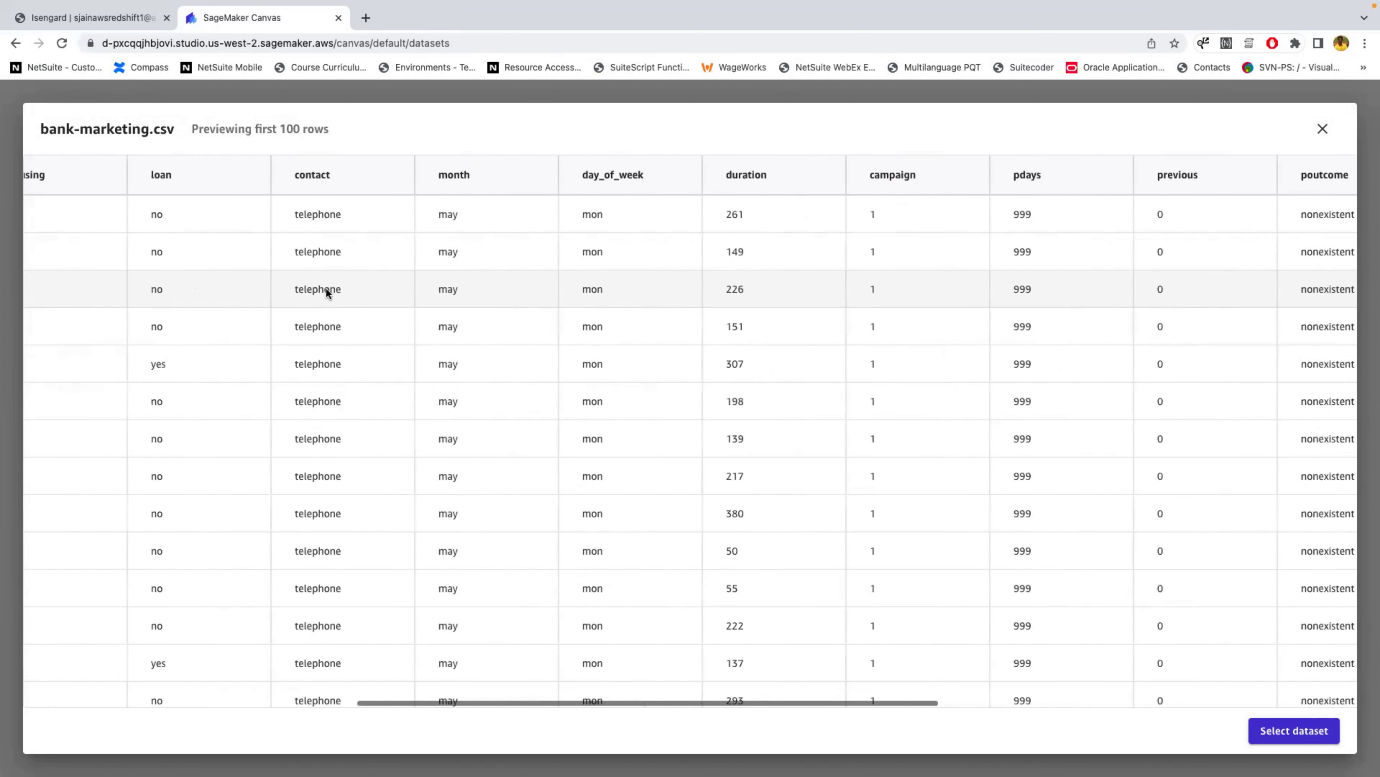
{"action": "scroll", "coordinate": [326, 290], "scroll_direction": "right", "scroll_amount": 15}
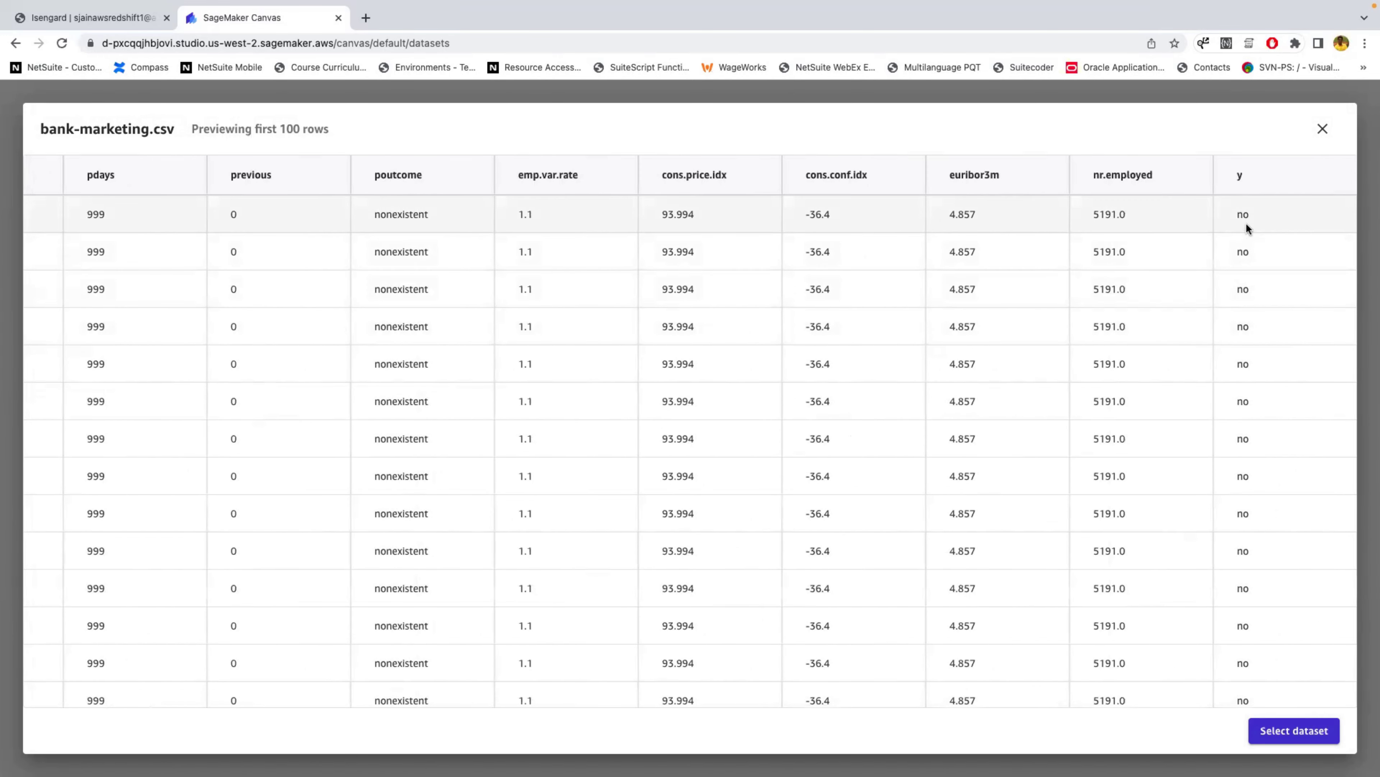
{"action": "scroll", "coordinate": [1241, 405], "scroll_direction": "up", "scroll_amount": 2}
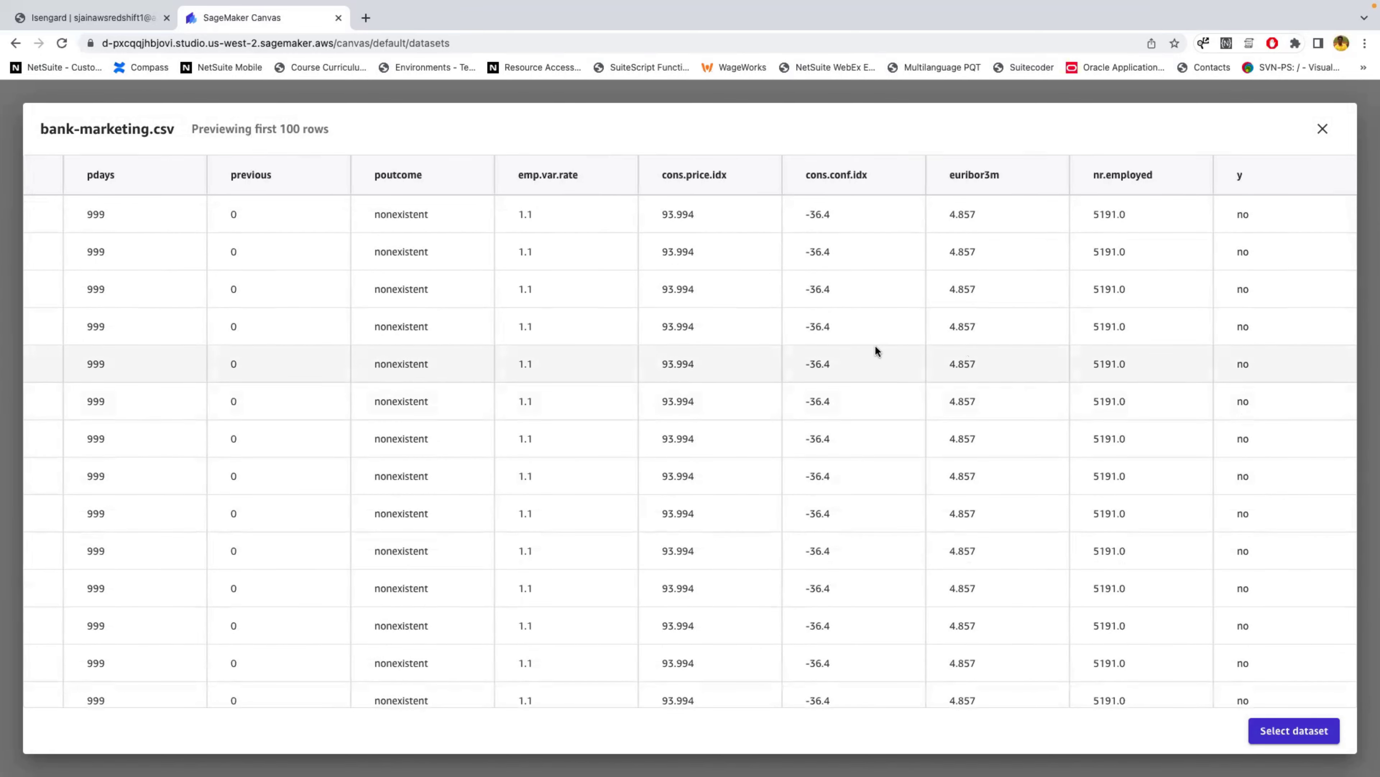
{"action": "scroll", "coordinate": [765, 342], "scroll_direction": "left", "scroll_amount": 10}
{"action": "scroll", "coordinate": [762, 343], "scroll_direction": "left", "scroll_amount": 12}
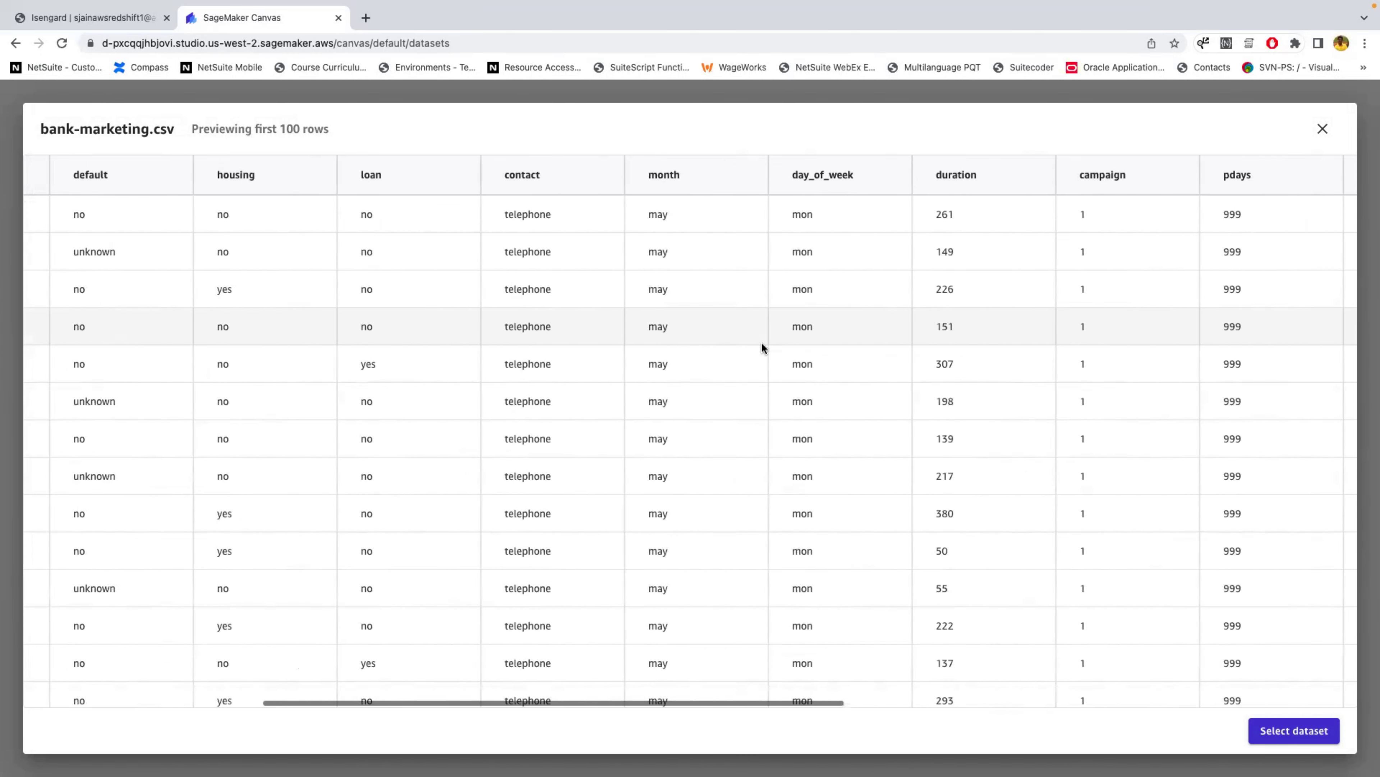
{"action": "scroll", "coordinate": [761, 348], "scroll_direction": "left", "scroll_amount": 10}
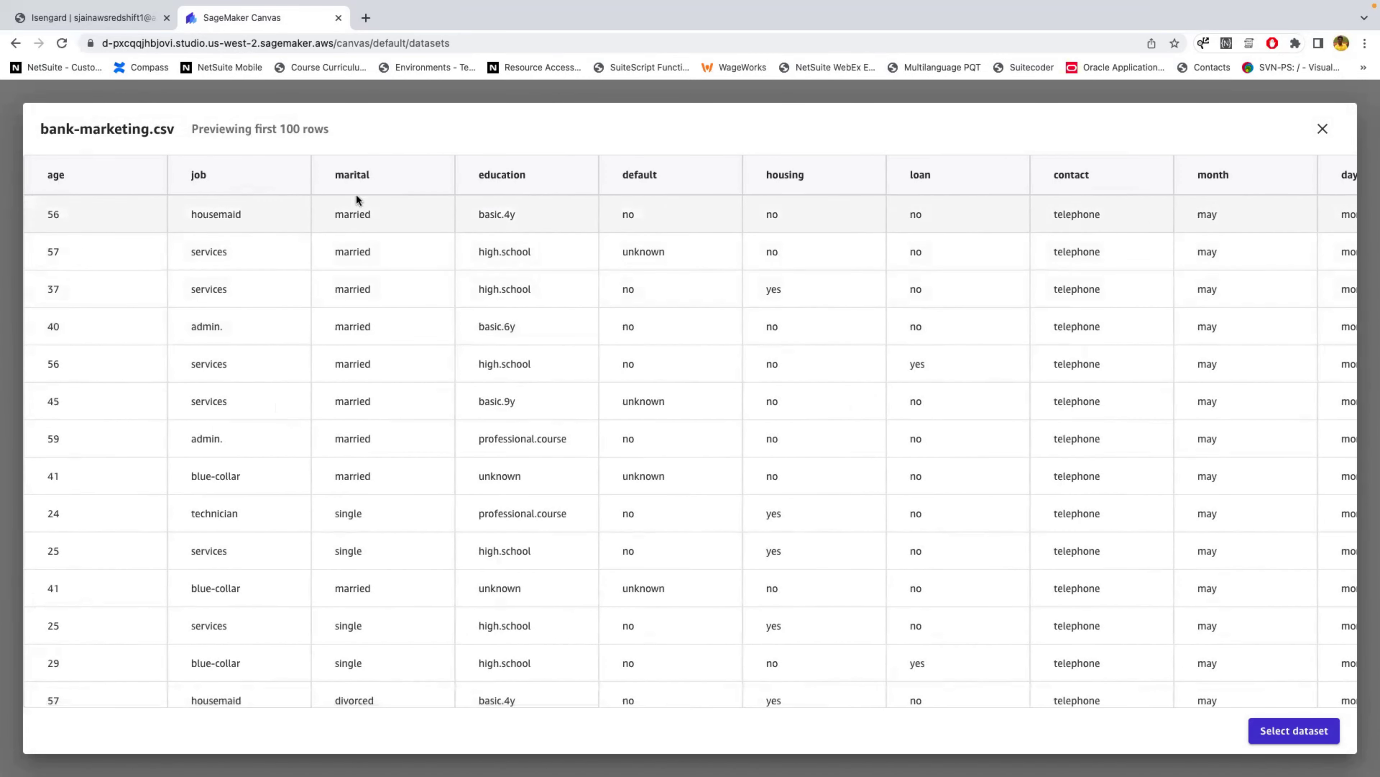
Select the previewed bank-marketing.csv and import it as a dataset.
{"action": "left_click", "coordinate": [1298, 733]}
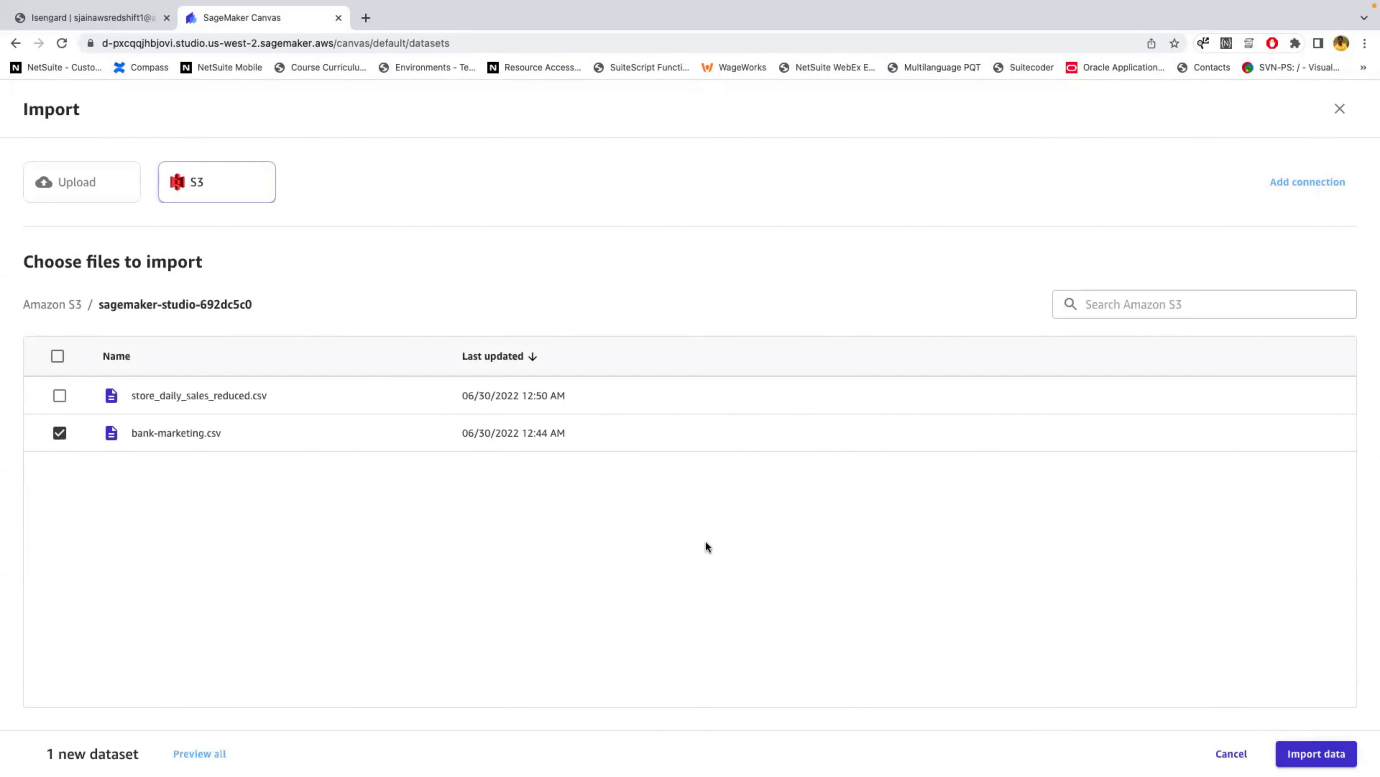
{"action": "left_click", "coordinate": [1316, 753]}
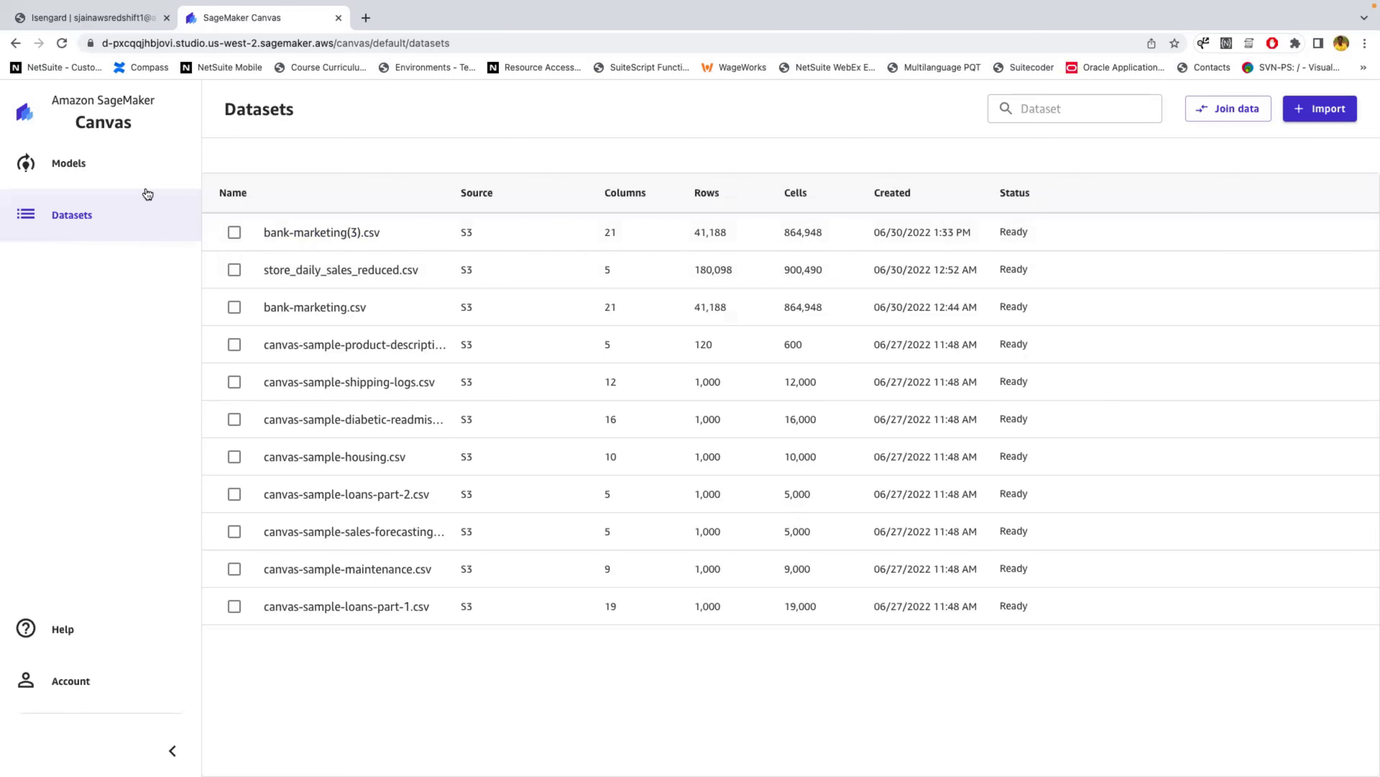
Create a new model named bankingdataset and choose bank-marketing(3).csv as its dataset.
{"action": "left_click", "coordinate": [86, 169]}
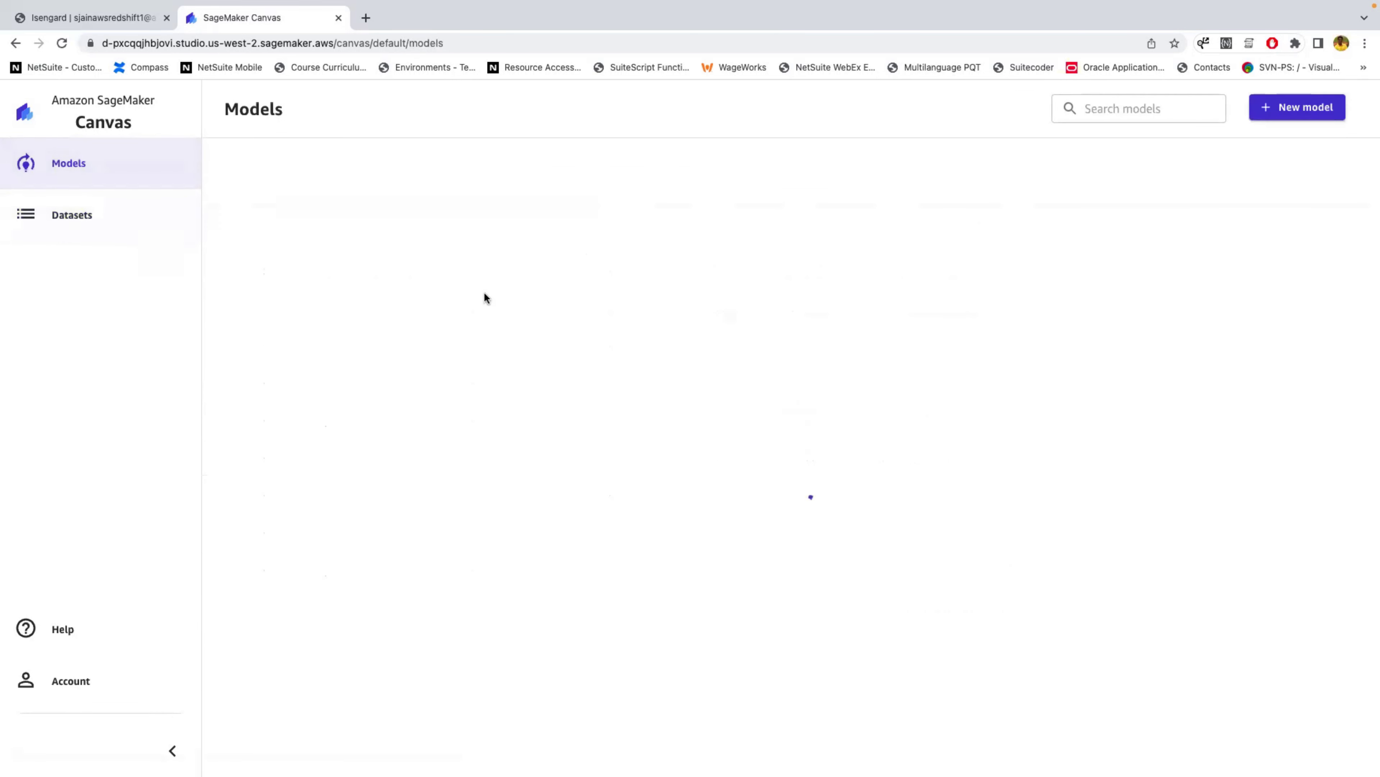
{"action": "right_click", "coordinate": [1284, 108]}
{"action": "left_click", "coordinate": [973, 195]}
{"action": "left_click", "coordinate": [1297, 107]}
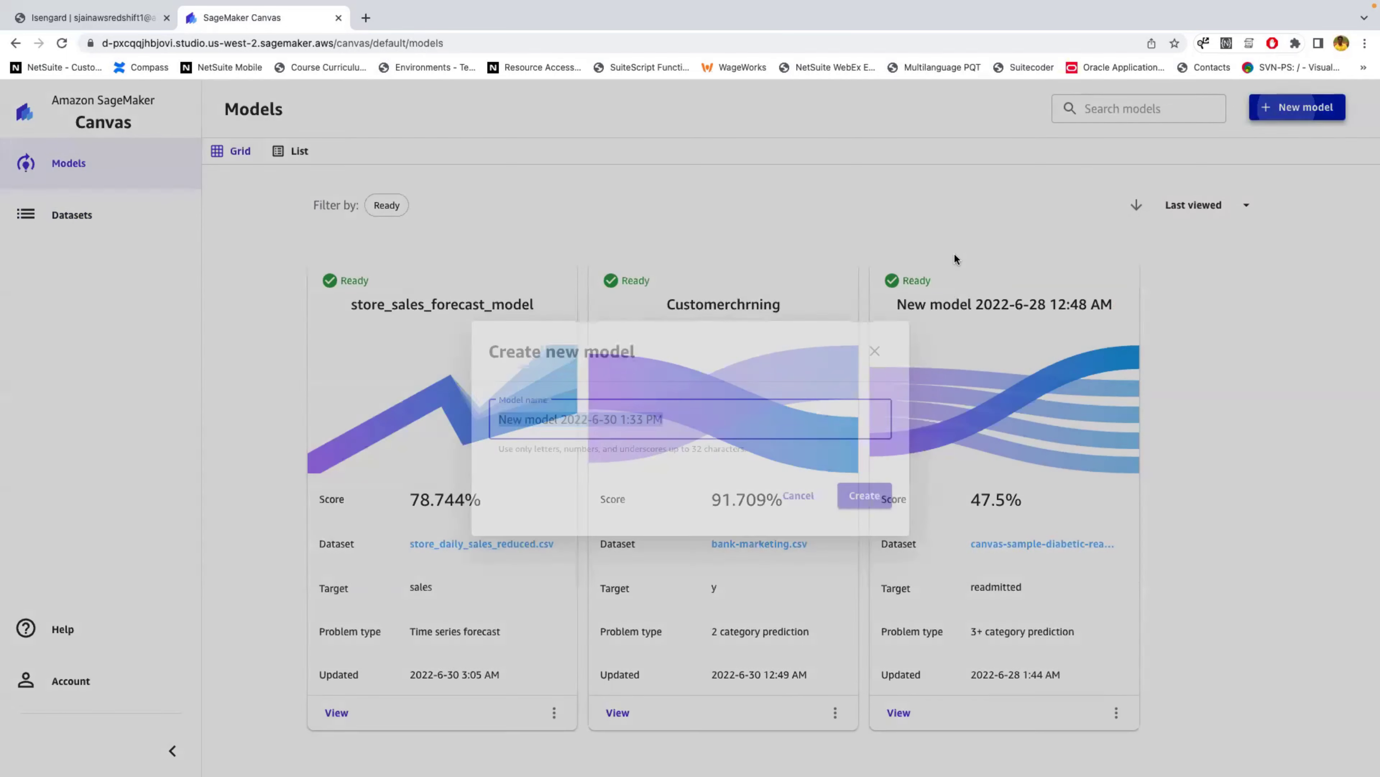
{"action": "type", "text": "b"}
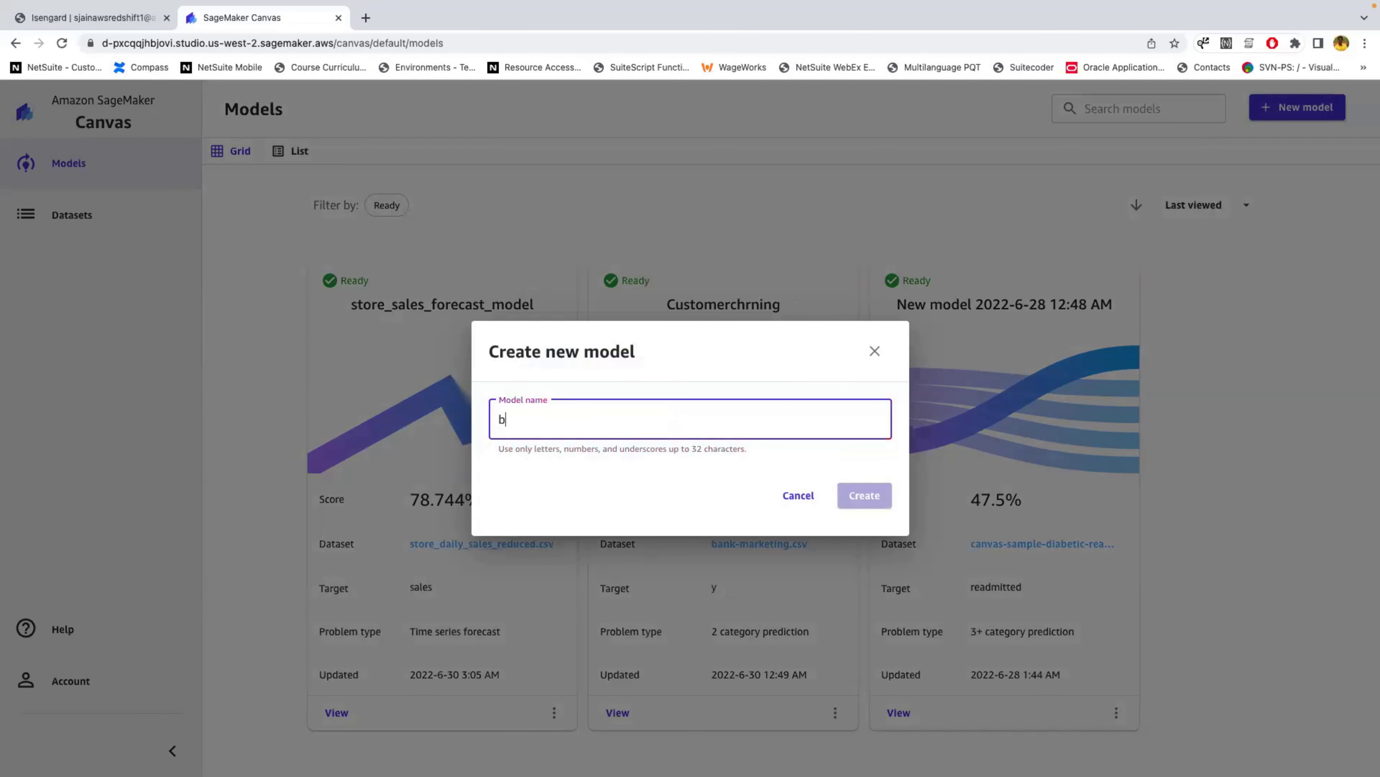
{"action": "type", "text": "ankingdataset"}
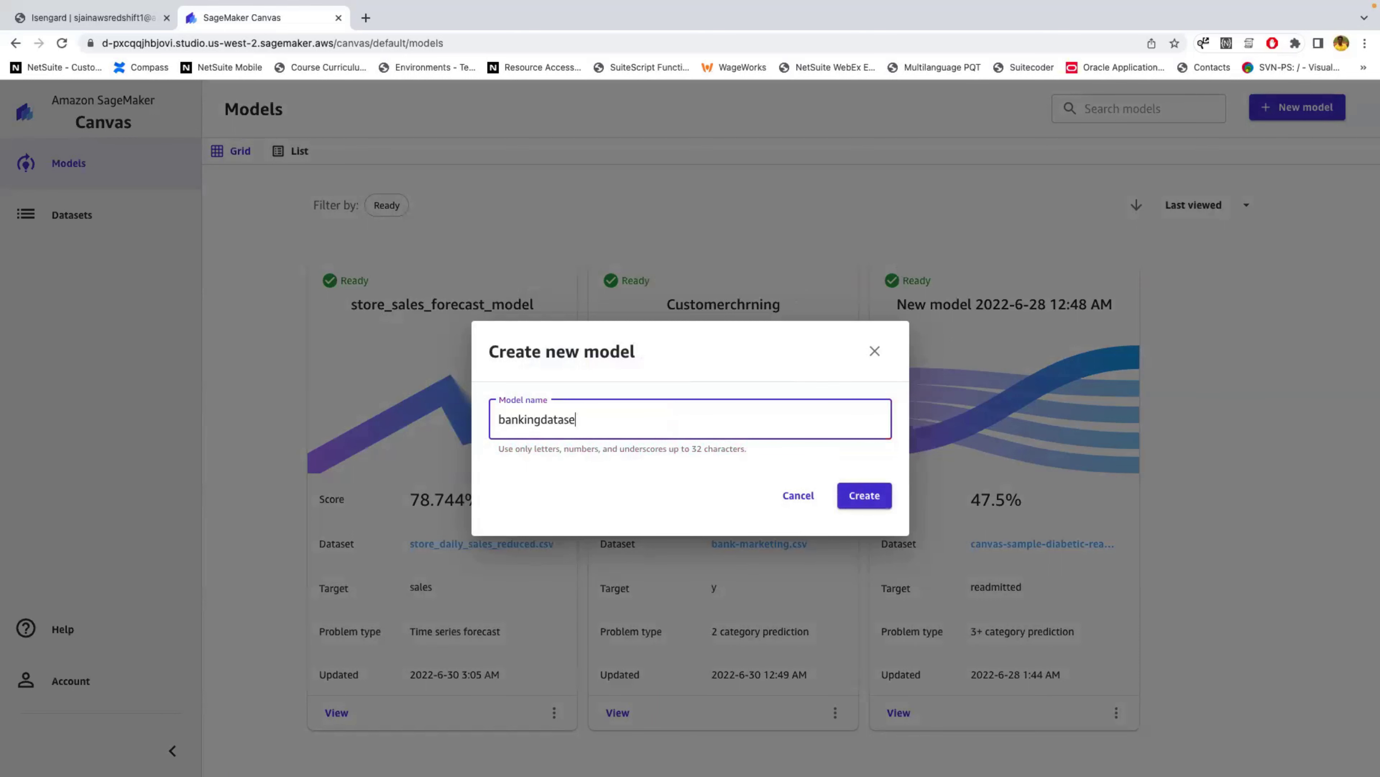
{"action": "left_click", "coordinate": [866, 497]}
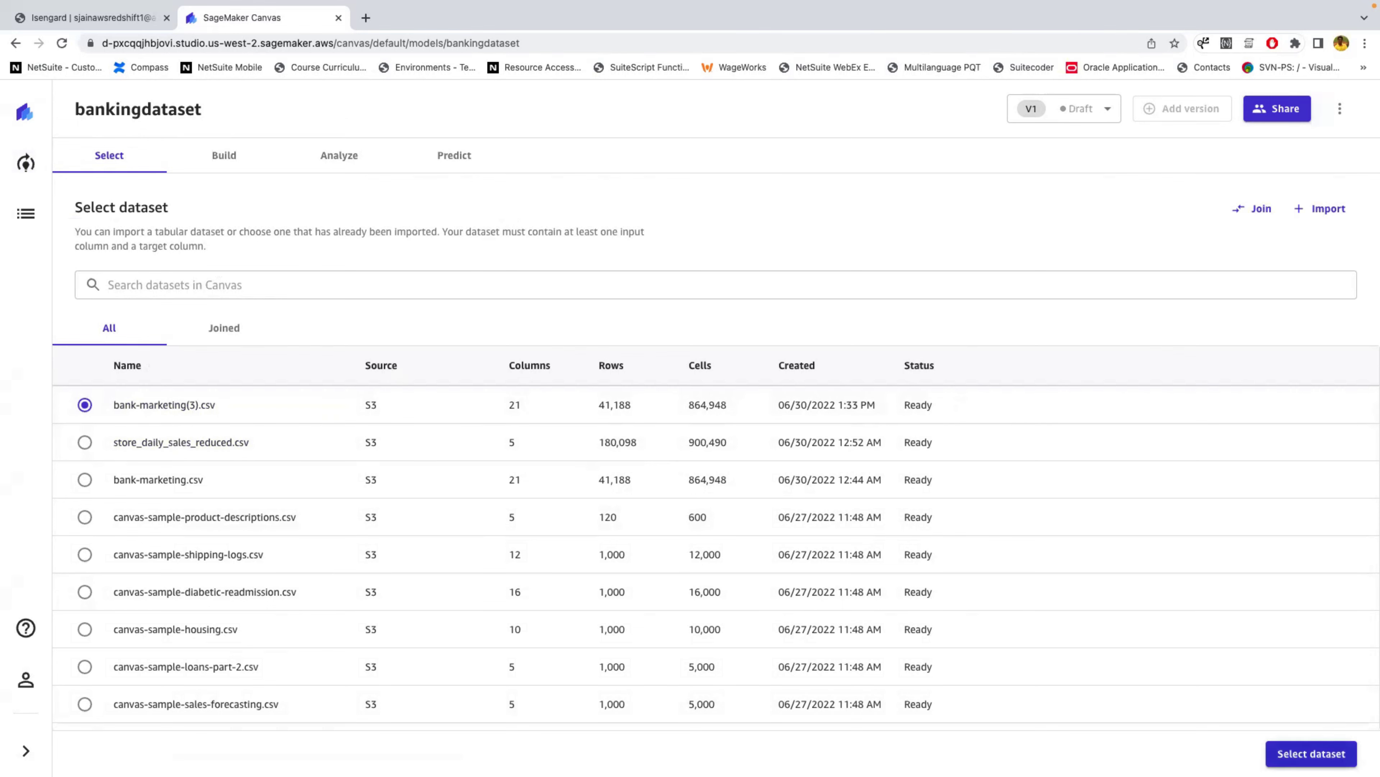
{"action": "left_click", "coordinate": [1302, 758]}
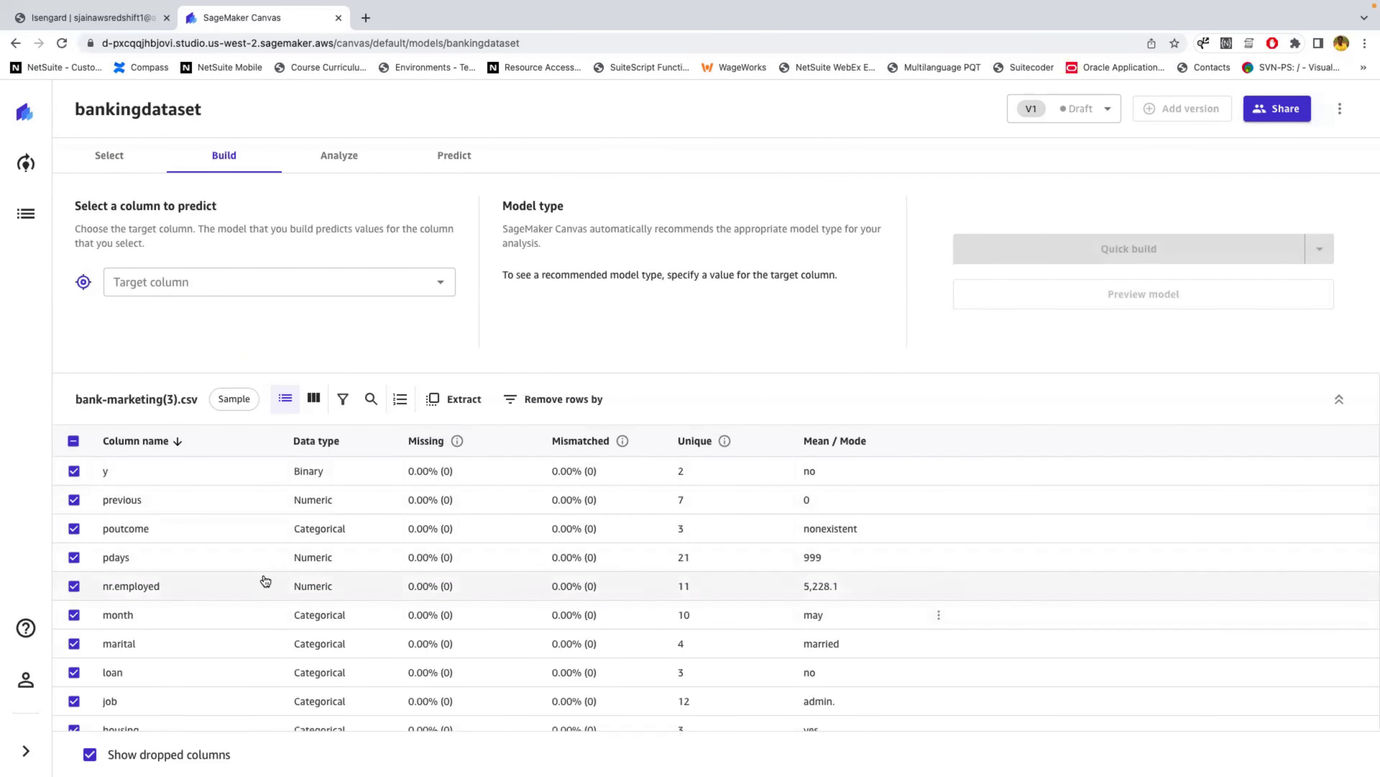
Examine the dataset's columns, including their data types and missing, mismatched, unique and mean/mode values.
{"action": "scroll", "coordinate": [272, 579], "scroll_direction": "down", "scroll_amount": 1}
{"action": "scroll", "coordinate": [272, 579], "scroll_direction": "down", "scroll_amount": 6}
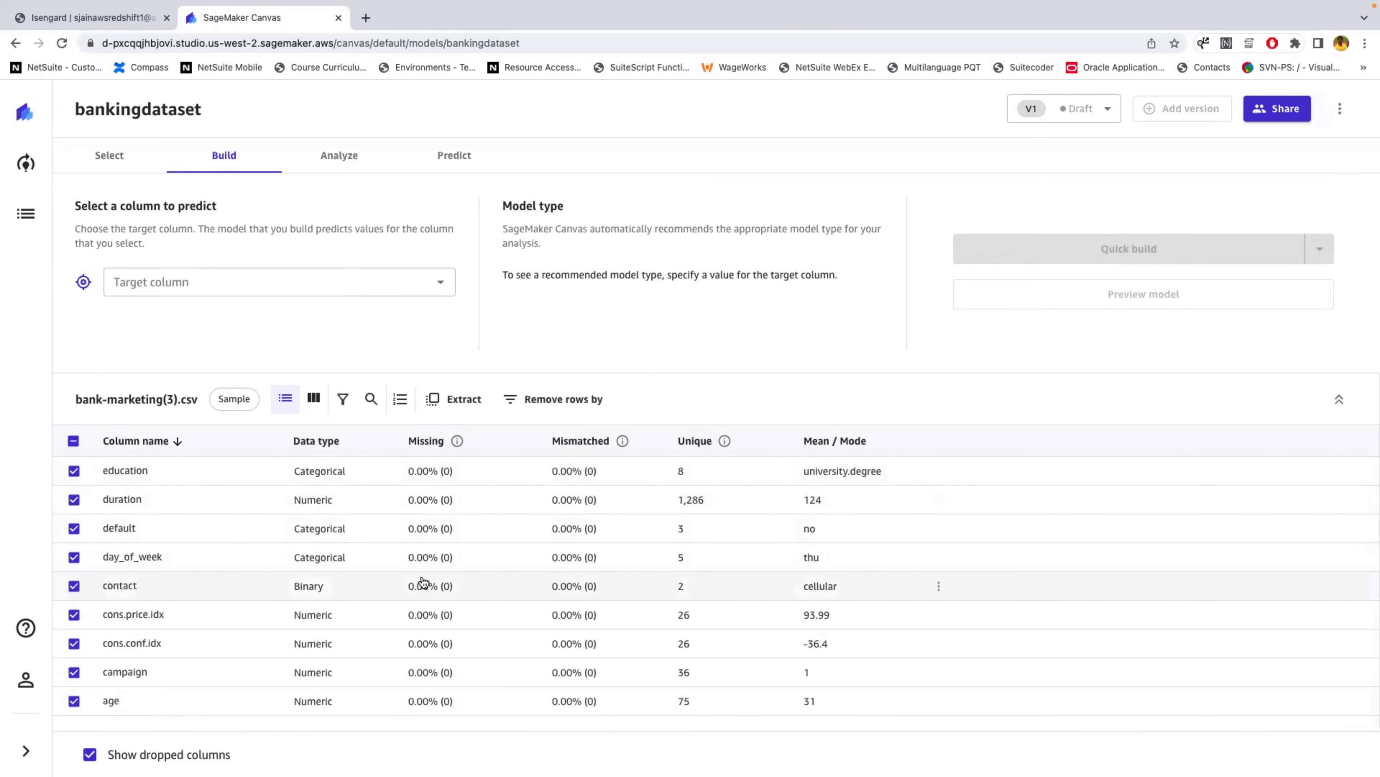
{"action": "scroll", "coordinate": [422, 579], "scroll_direction": "up", "scroll_amount": 6}
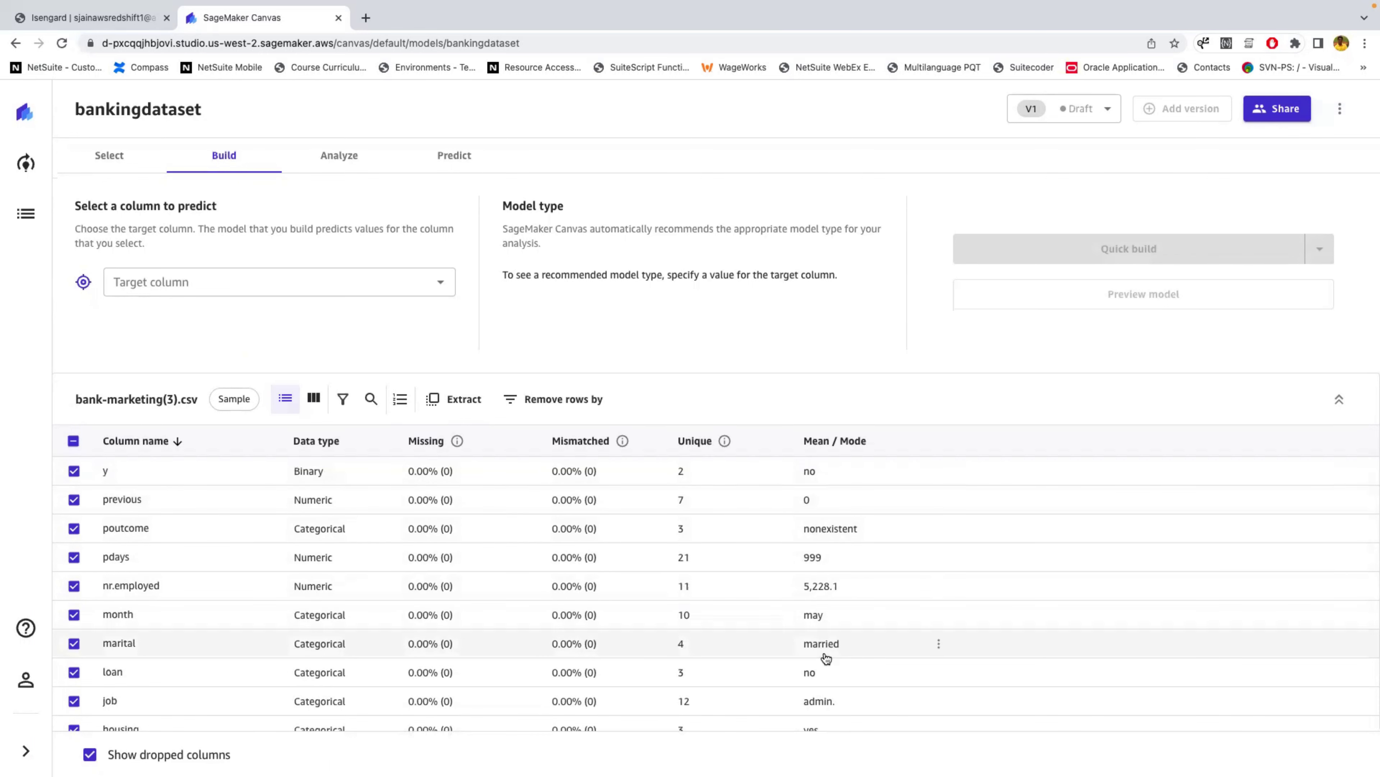
{"action": "scroll", "coordinate": [826, 658], "scroll_direction": "down", "scroll_amount": 5}
{"action": "scroll", "coordinate": [745, 578], "scroll_direction": "up", "scroll_amount": 2}
{"action": "scroll", "coordinate": [748, 579], "scroll_direction": "up", "scroll_amount": 4}
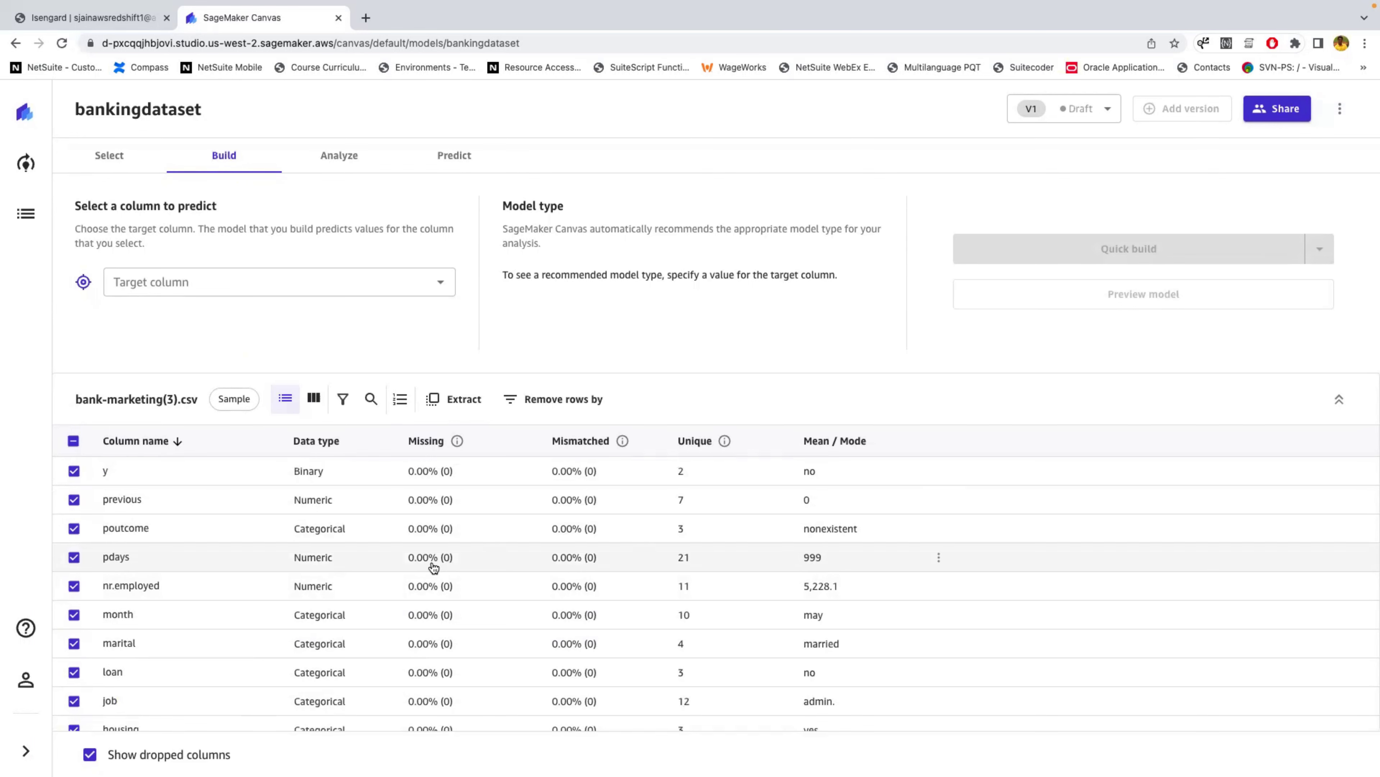
{"action": "scroll", "coordinate": [433, 568], "scroll_direction": "down", "scroll_amount": 5}
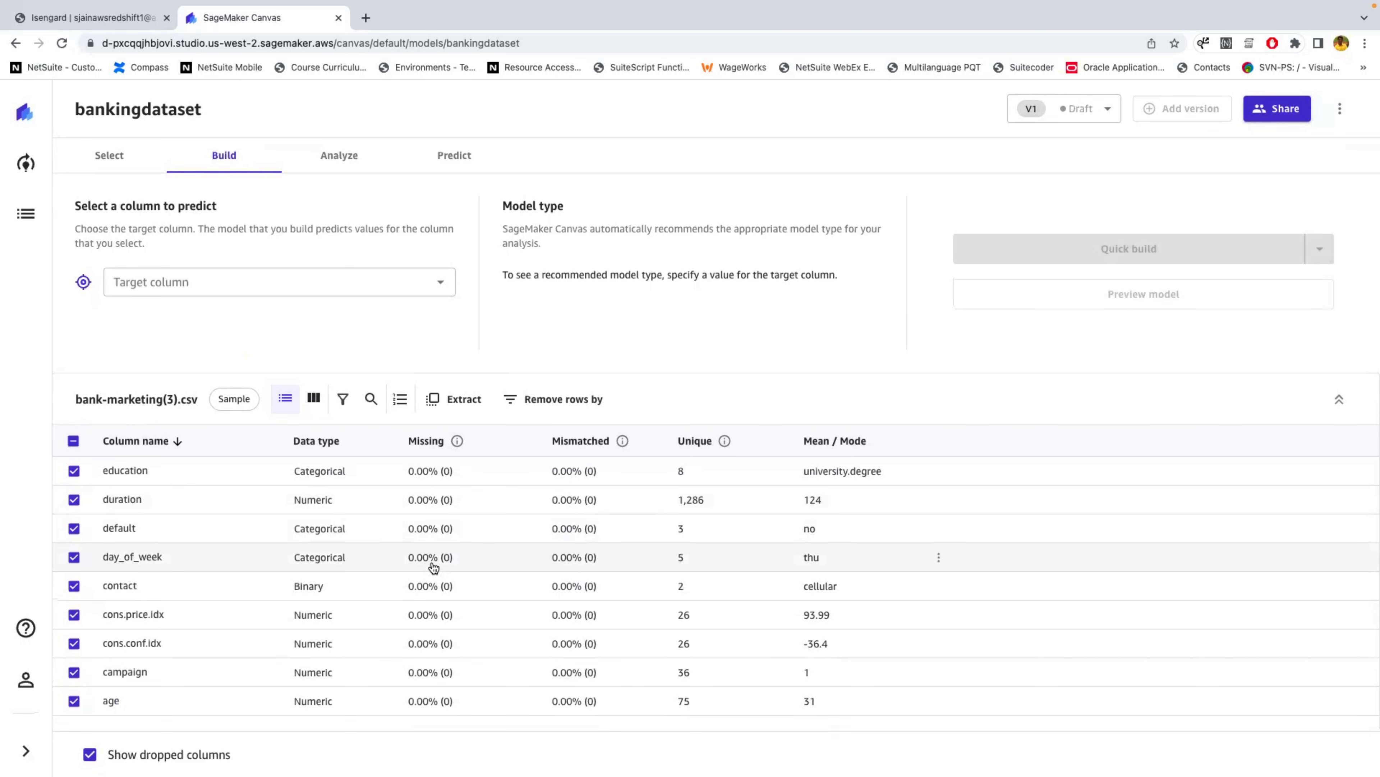
{"action": "scroll", "coordinate": [433, 567], "scroll_direction": "up", "scroll_amount": 5}
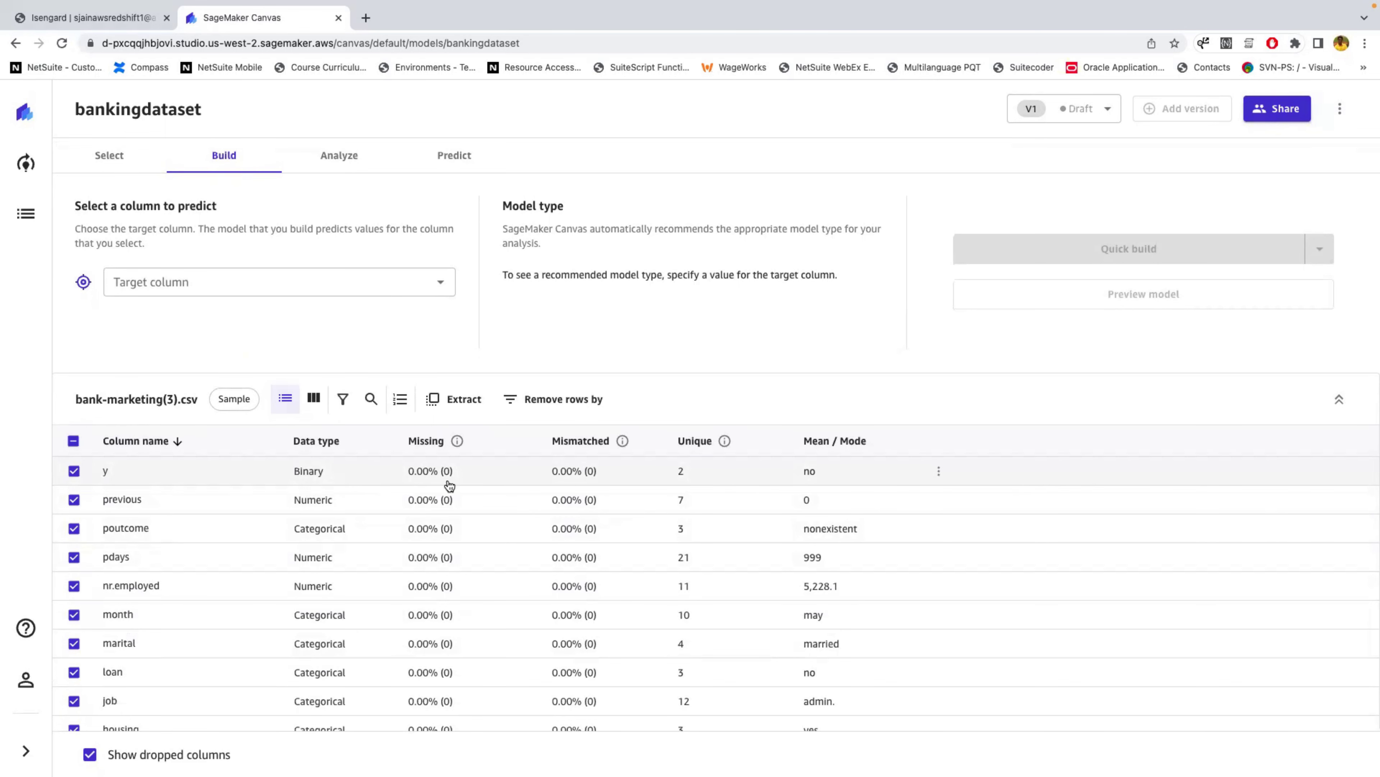
Set y as the target column for the model to predict.
{"action": "left_click", "coordinate": [433, 293]}
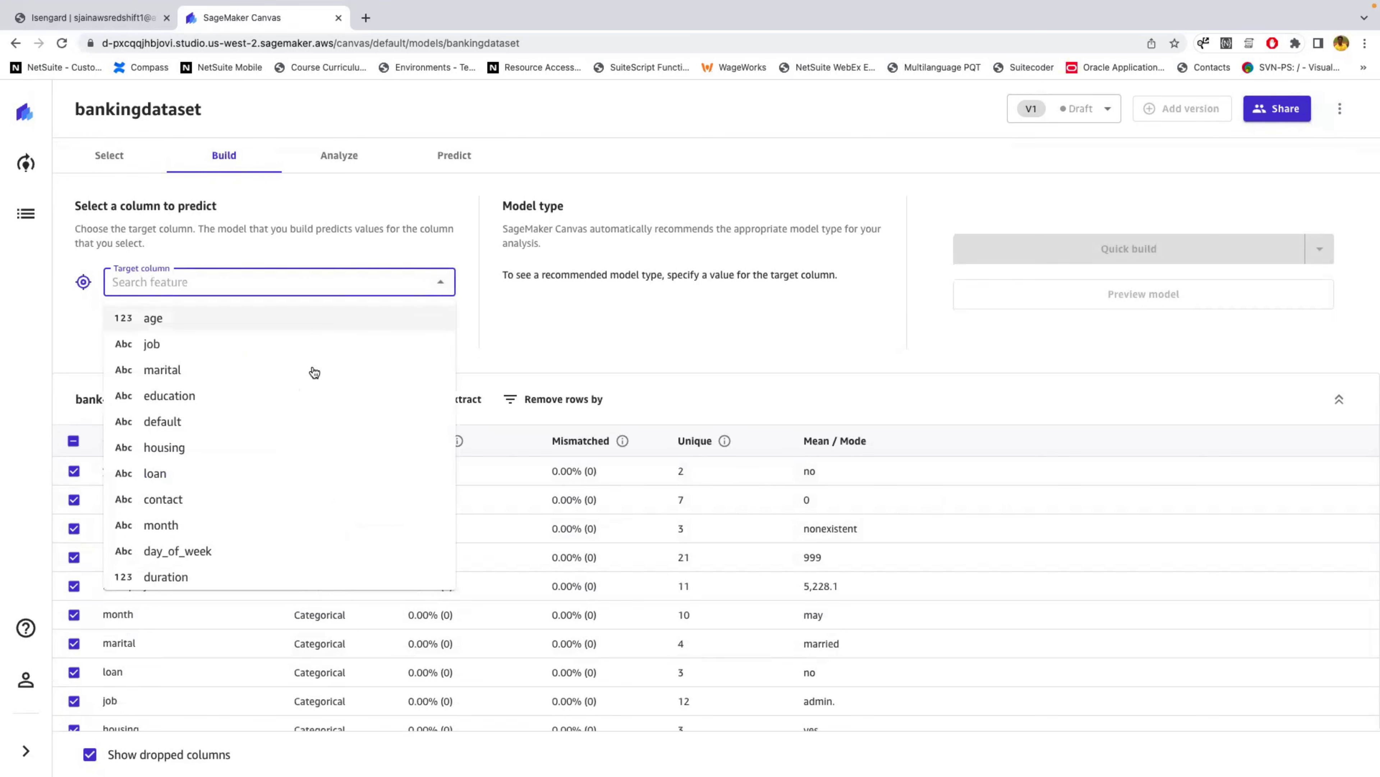
{"action": "scroll", "coordinate": [274, 446], "scroll_direction": "down", "scroll_amount": 5}
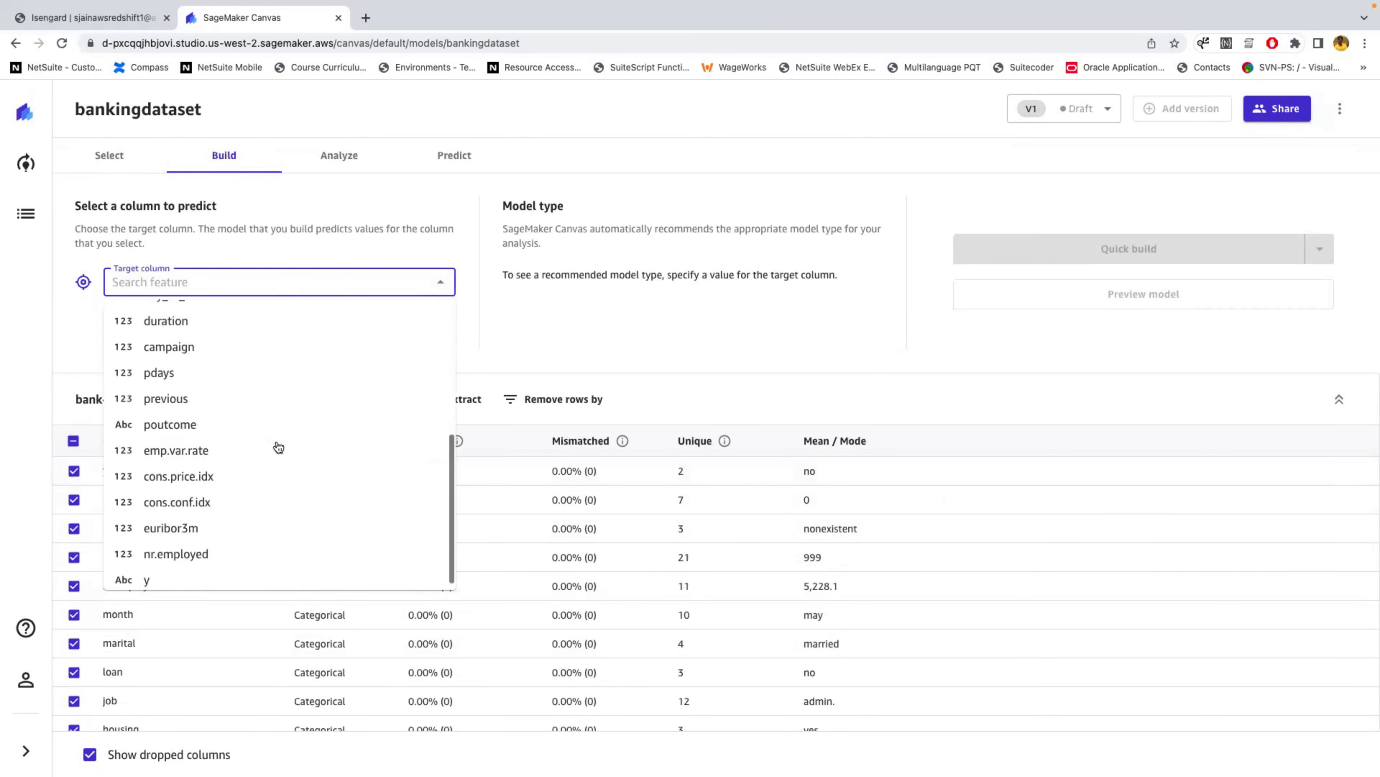
{"action": "left_click", "coordinate": [181, 575]}
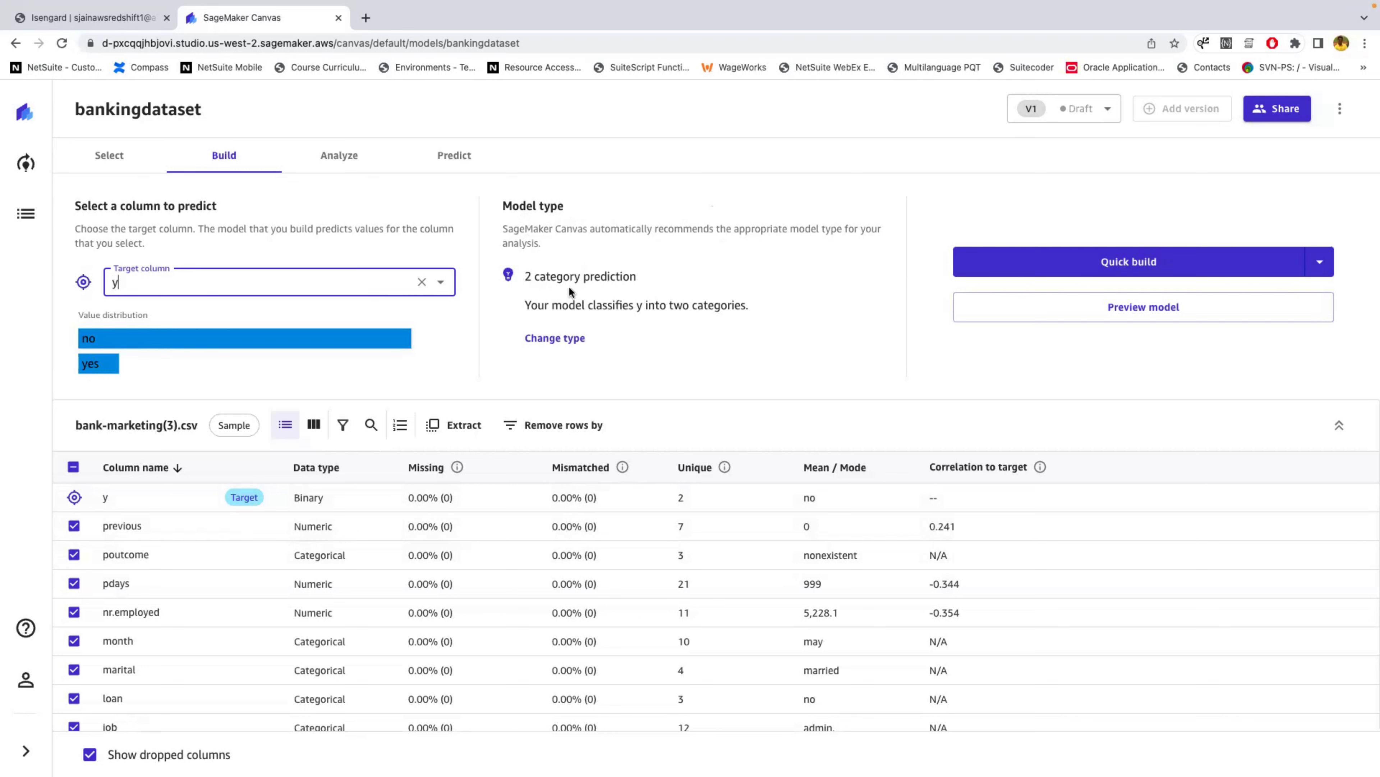
Review the 2 category, 3+ category and numeric model types for predicting y, keeping the recommended type.
{"action": "left_click", "coordinate": [663, 305]}
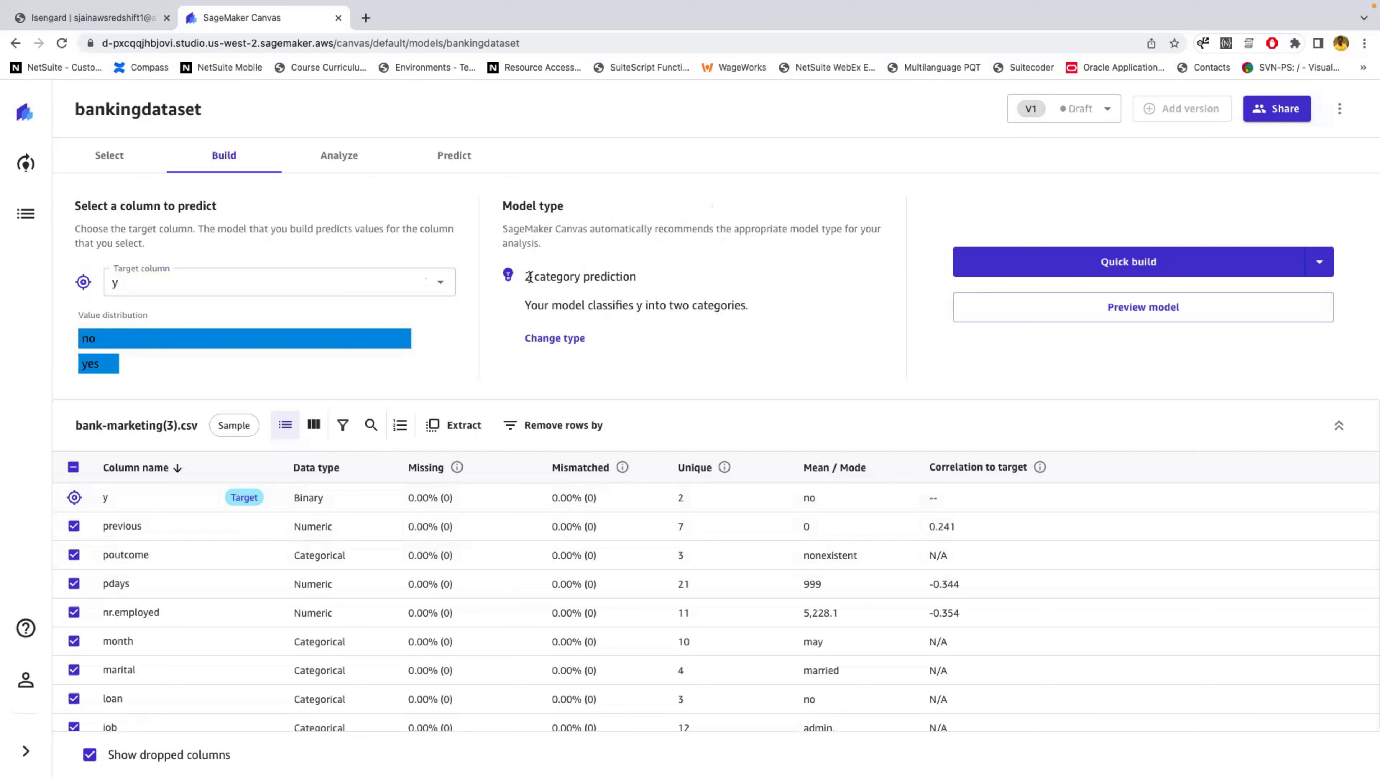
{"action": "left_click_drag", "start_coordinate": [530, 276], "coordinate": [647, 283]}
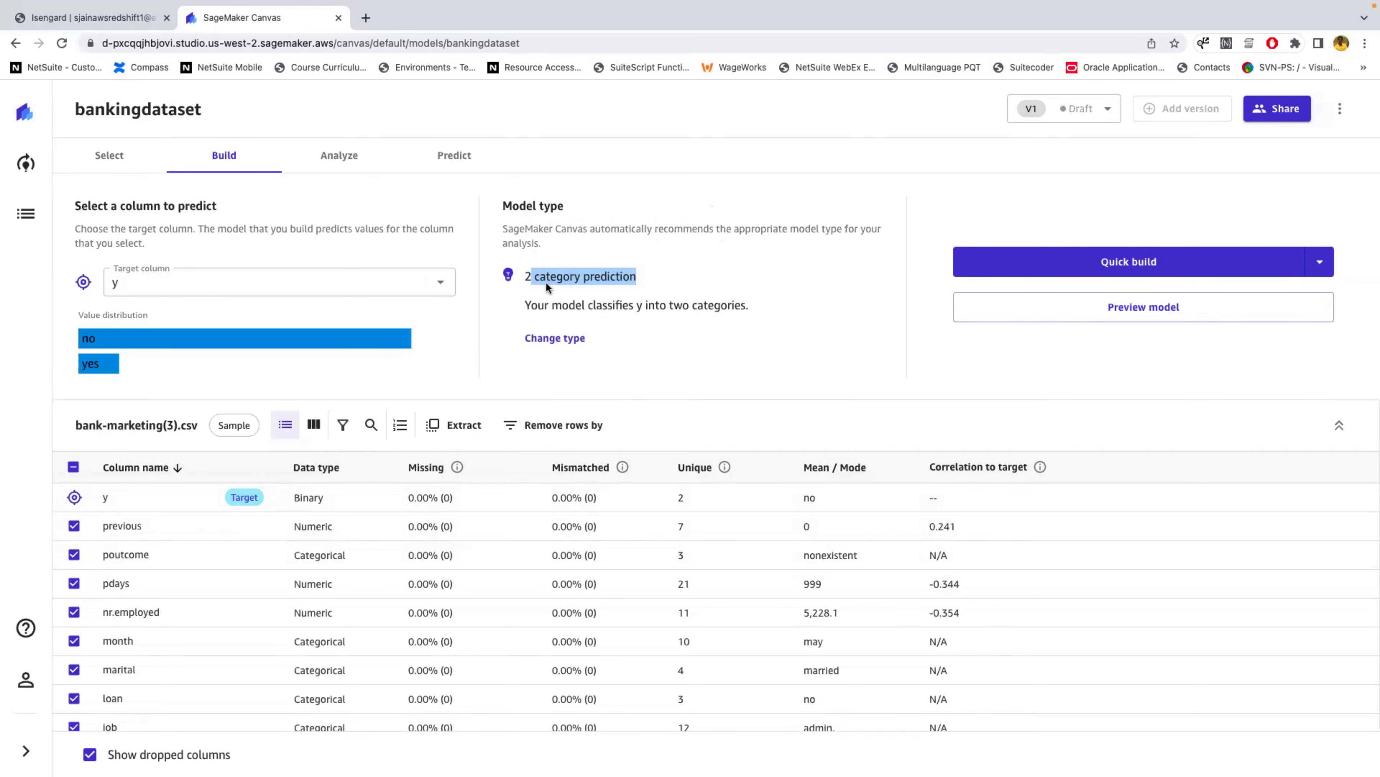
{"action": "left_click", "coordinate": [570, 339]}
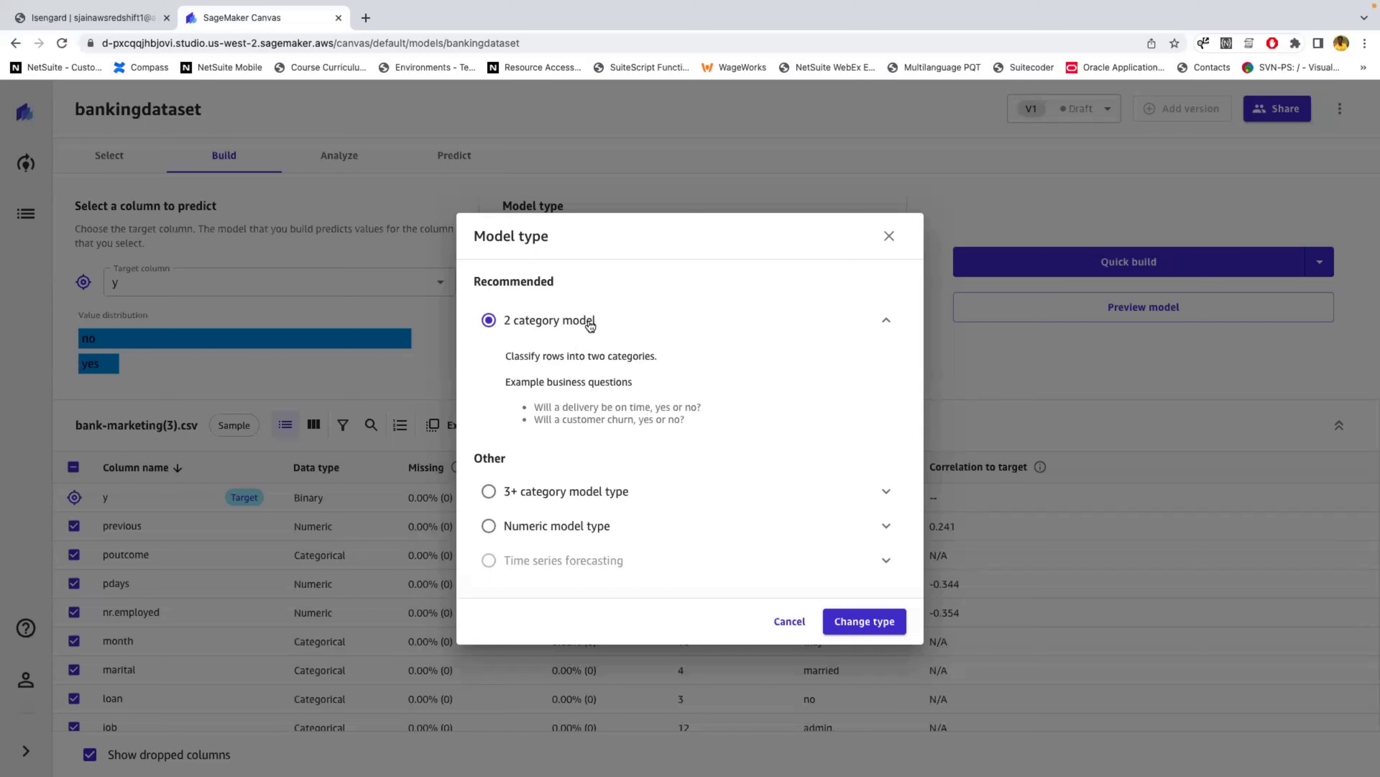
{"action": "left_click", "coordinate": [491, 493]}
{"action": "left_click", "coordinate": [492, 530]}
{"action": "left_click", "coordinate": [789, 621]}
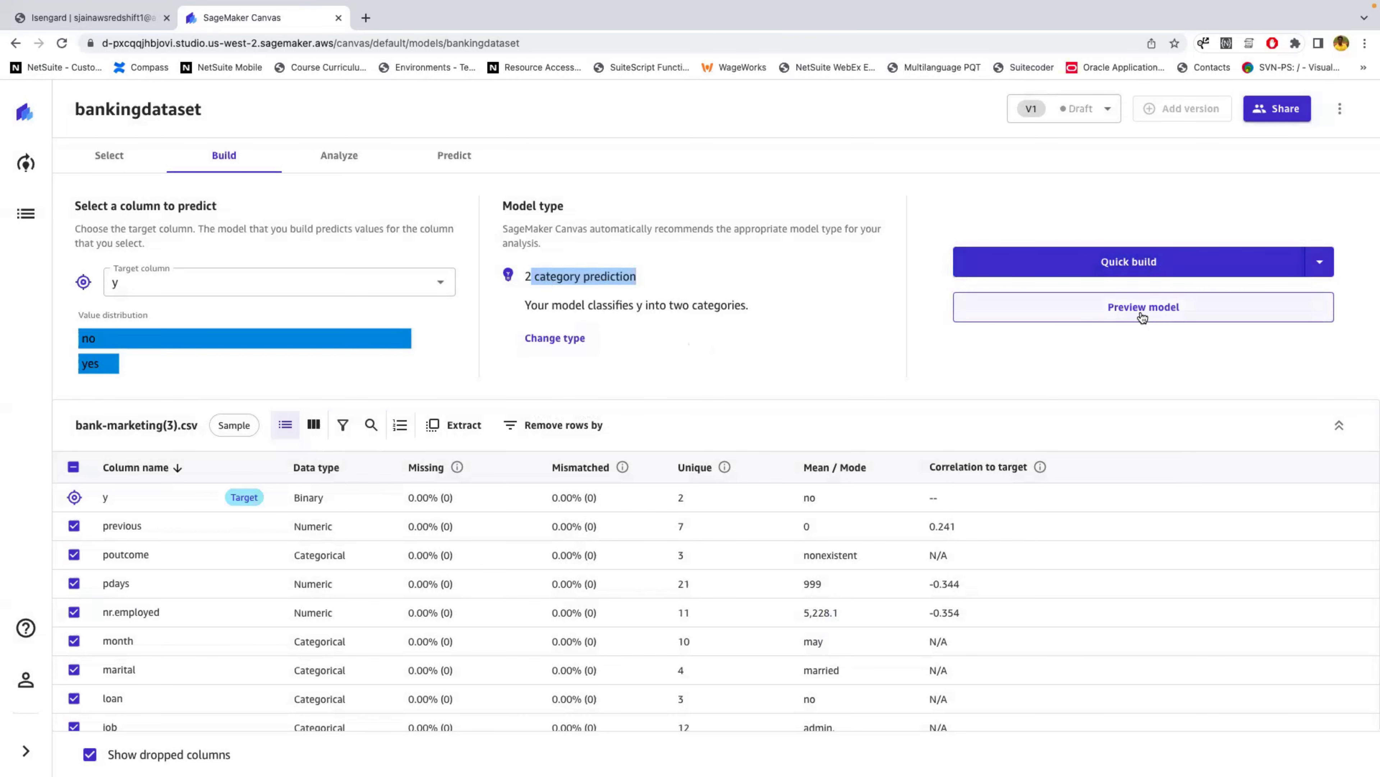
Start a Quick build of the bankingdataset model.
{"action": "left_click", "coordinate": [1110, 264]}
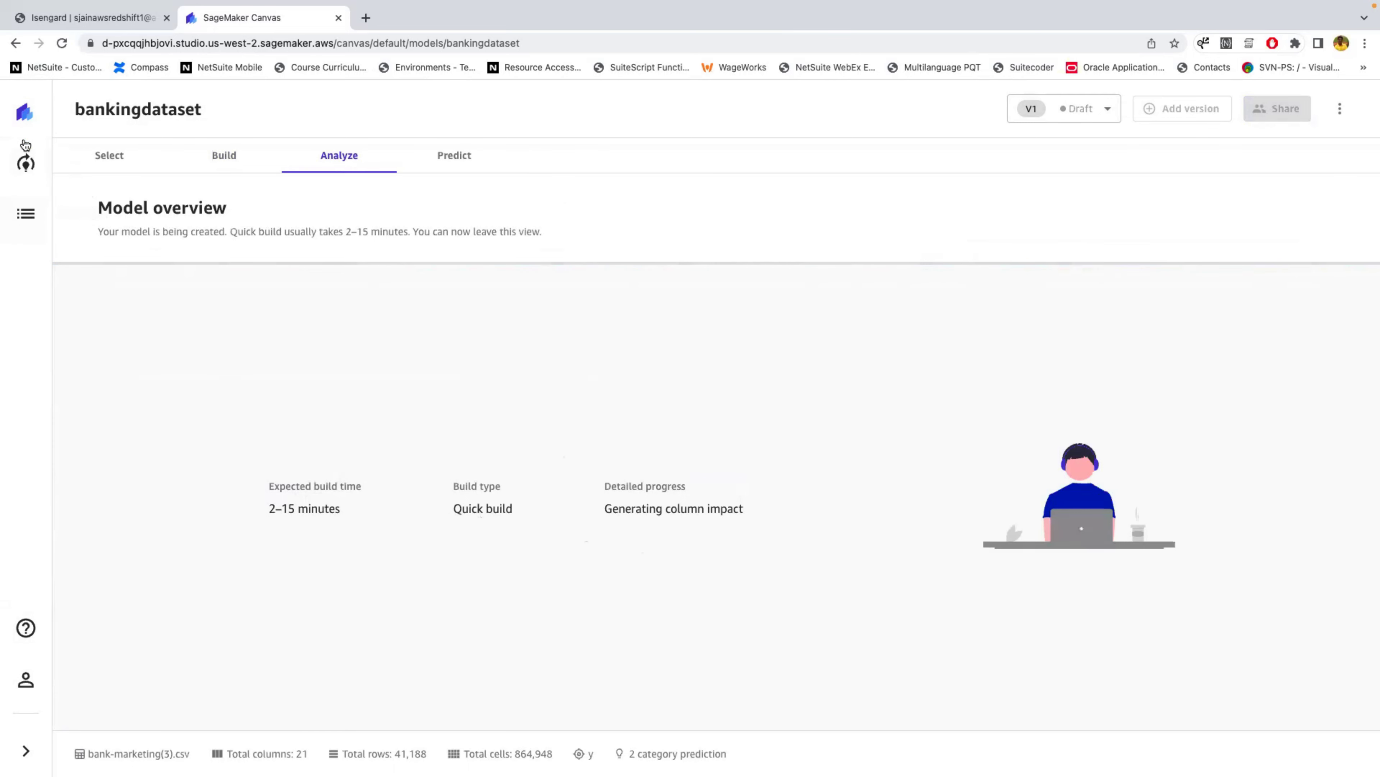
Browse the existing models and open the already built Customerchrning model.
{"action": "left_click", "coordinate": [25, 162]}
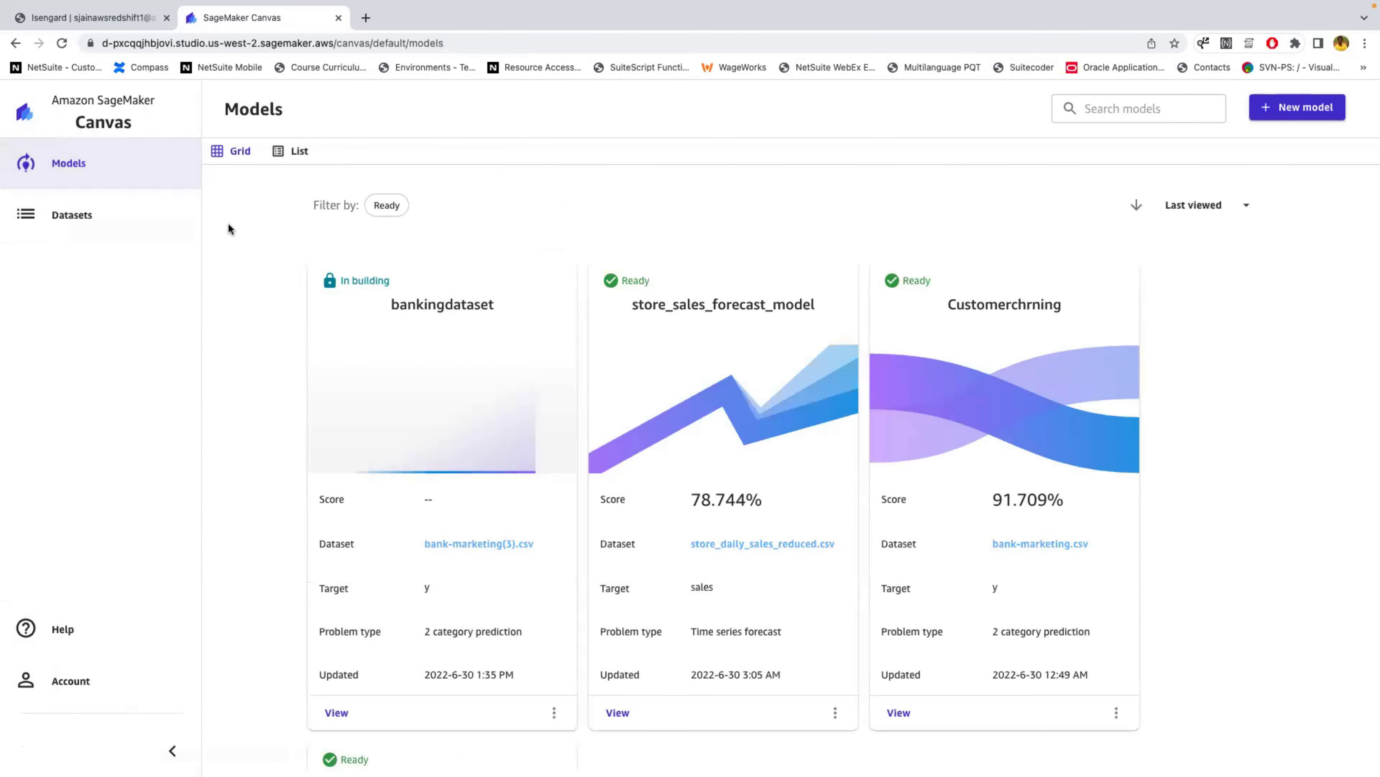
{"action": "scroll", "coordinate": [268, 320], "scroll_direction": "down", "scroll_amount": 2}
{"action": "scroll", "coordinate": [268, 320], "scroll_direction": "up", "scroll_amount": 2}
{"action": "scroll", "coordinate": [450, 384], "scroll_direction": "down", "scroll_amount": 1}
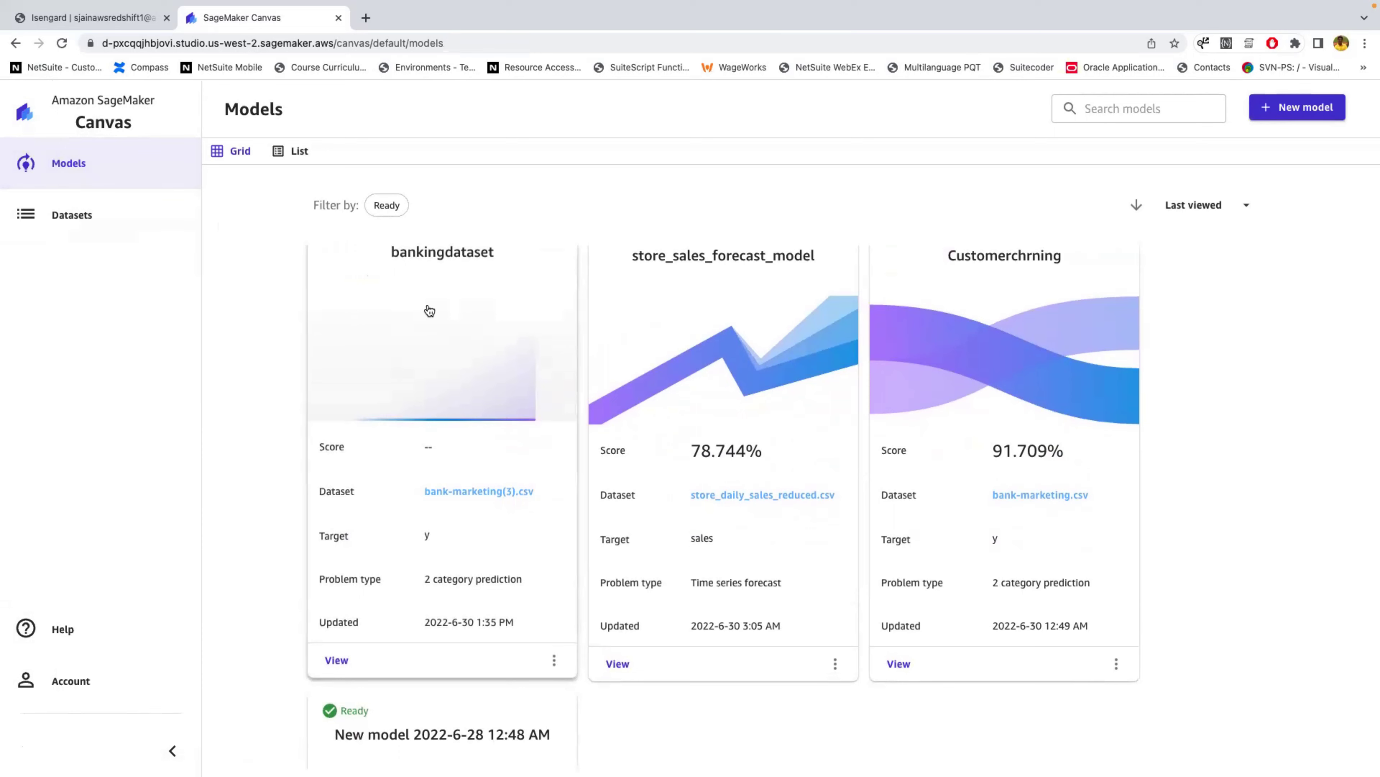
{"action": "scroll", "coordinate": [823, 478], "scroll_direction": "up", "scroll_amount": 1}
{"action": "scroll", "coordinate": [706, 453], "scroll_direction": "down", "scroll_amount": 8}
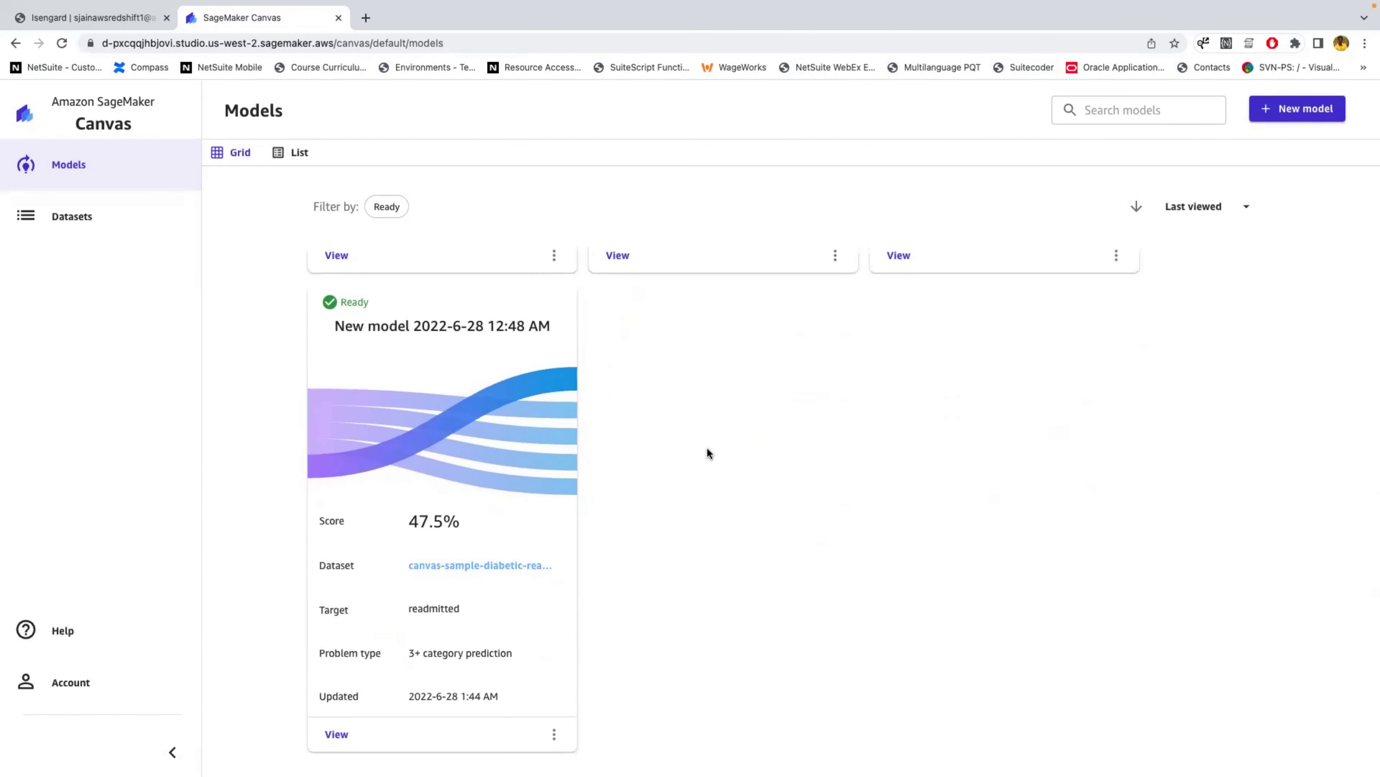
{"action": "scroll", "coordinate": [706, 451], "scroll_direction": "up", "scroll_amount": 8}
{"action": "scroll", "coordinate": [924, 626], "scroll_direction": "down", "scroll_amount": 8}
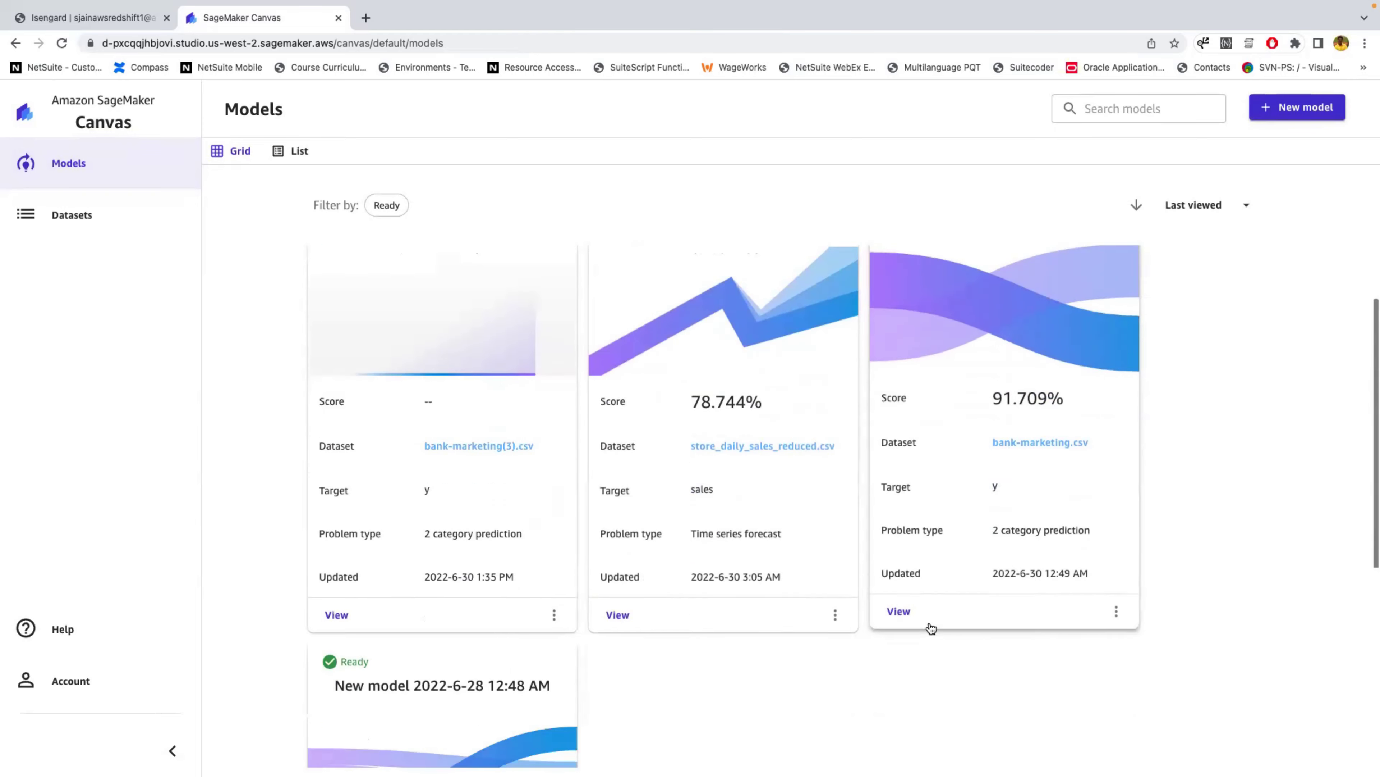
{"action": "scroll", "coordinate": [924, 414], "scroll_direction": "up", "scroll_amount": 5}
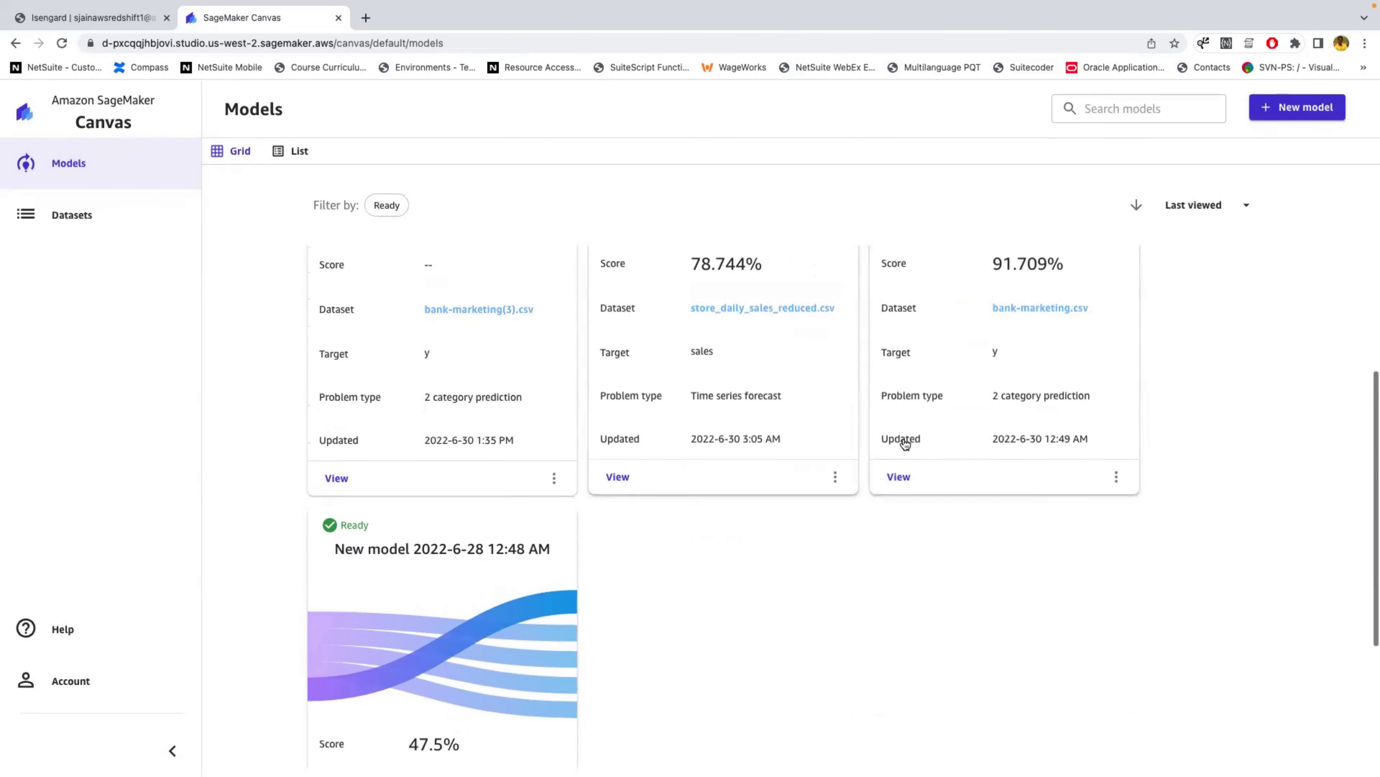
{"action": "left_click", "coordinate": [899, 508]}
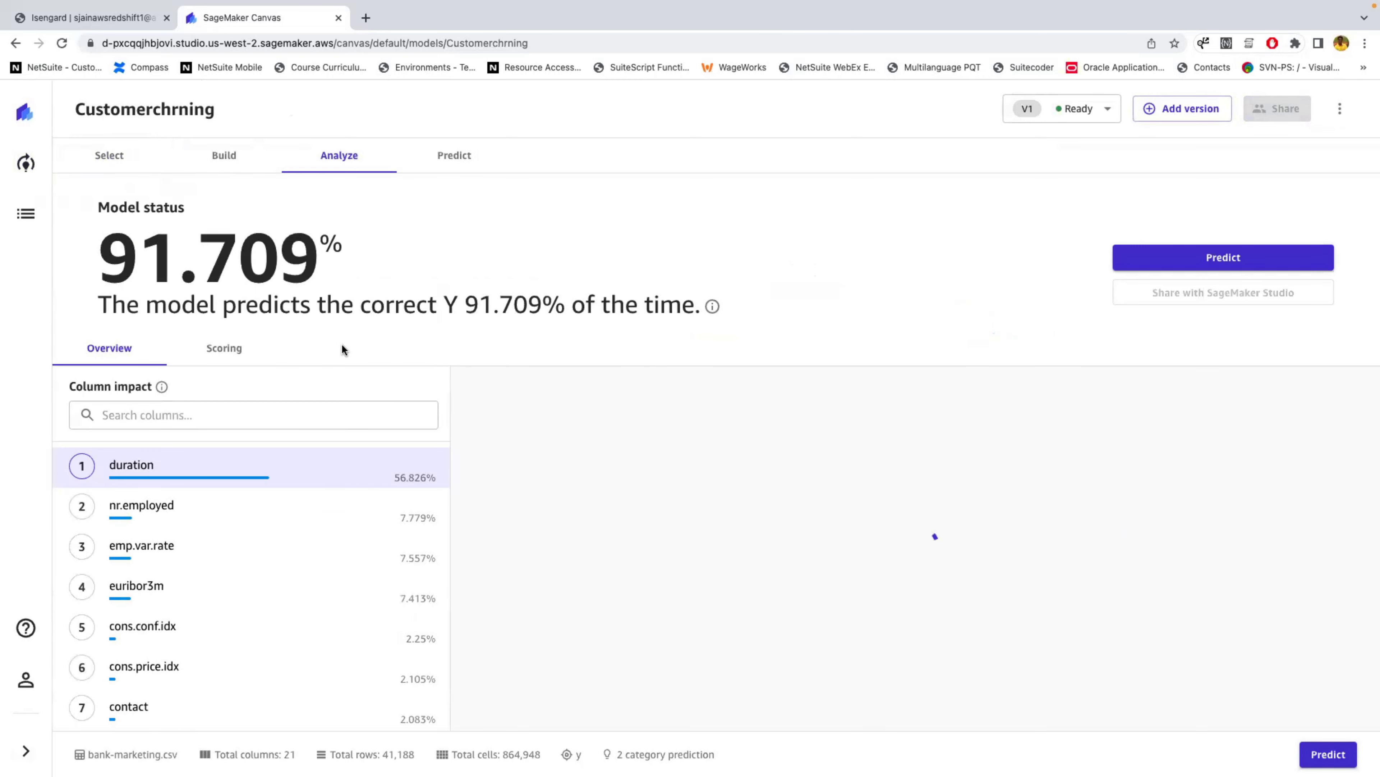
Examine the model's accuracy, the column impact including that of nr.employed, and the Predicted vs. Actual scoring.
{"action": "left_click_drag", "start_coordinate": [98, 256], "coordinate": [314, 258]}
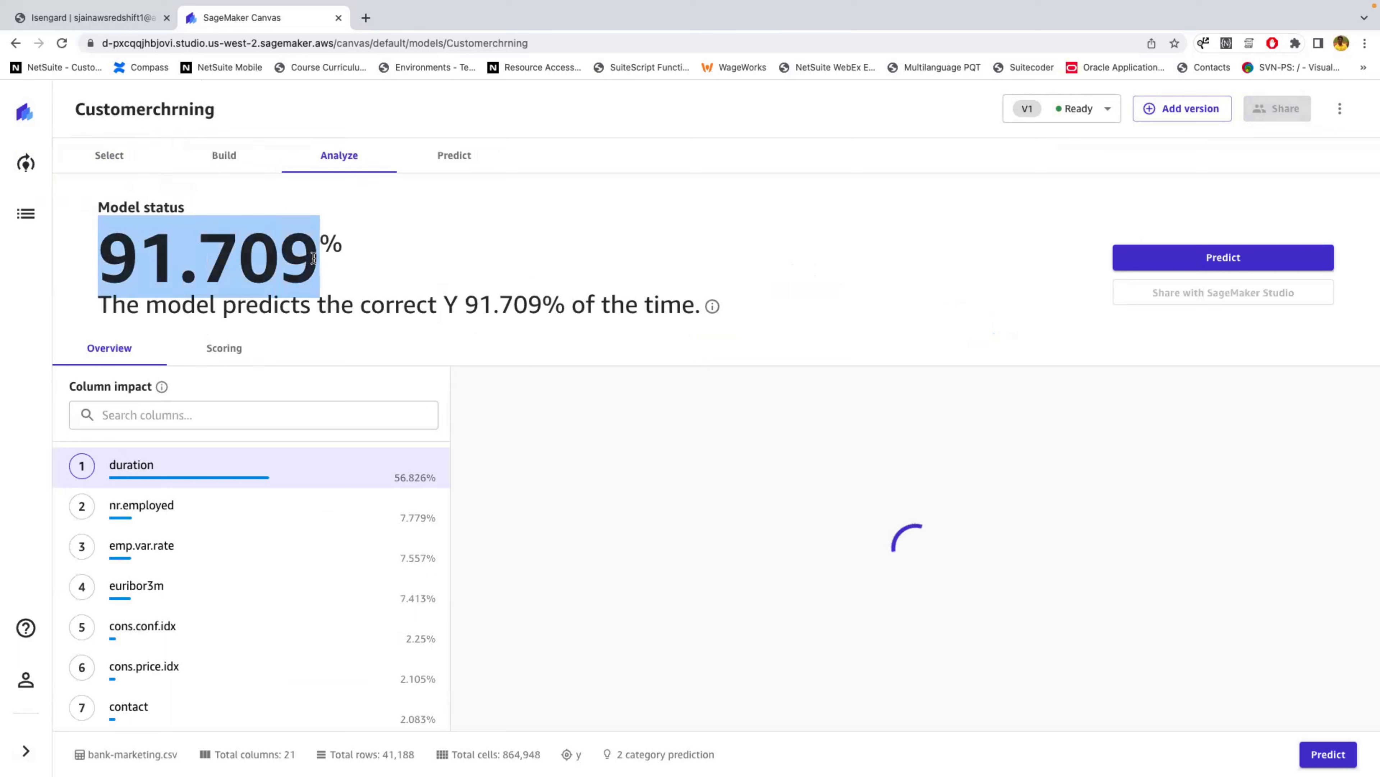
{"action": "left_click_drag", "start_coordinate": [465, 306], "coordinate": [565, 305]}
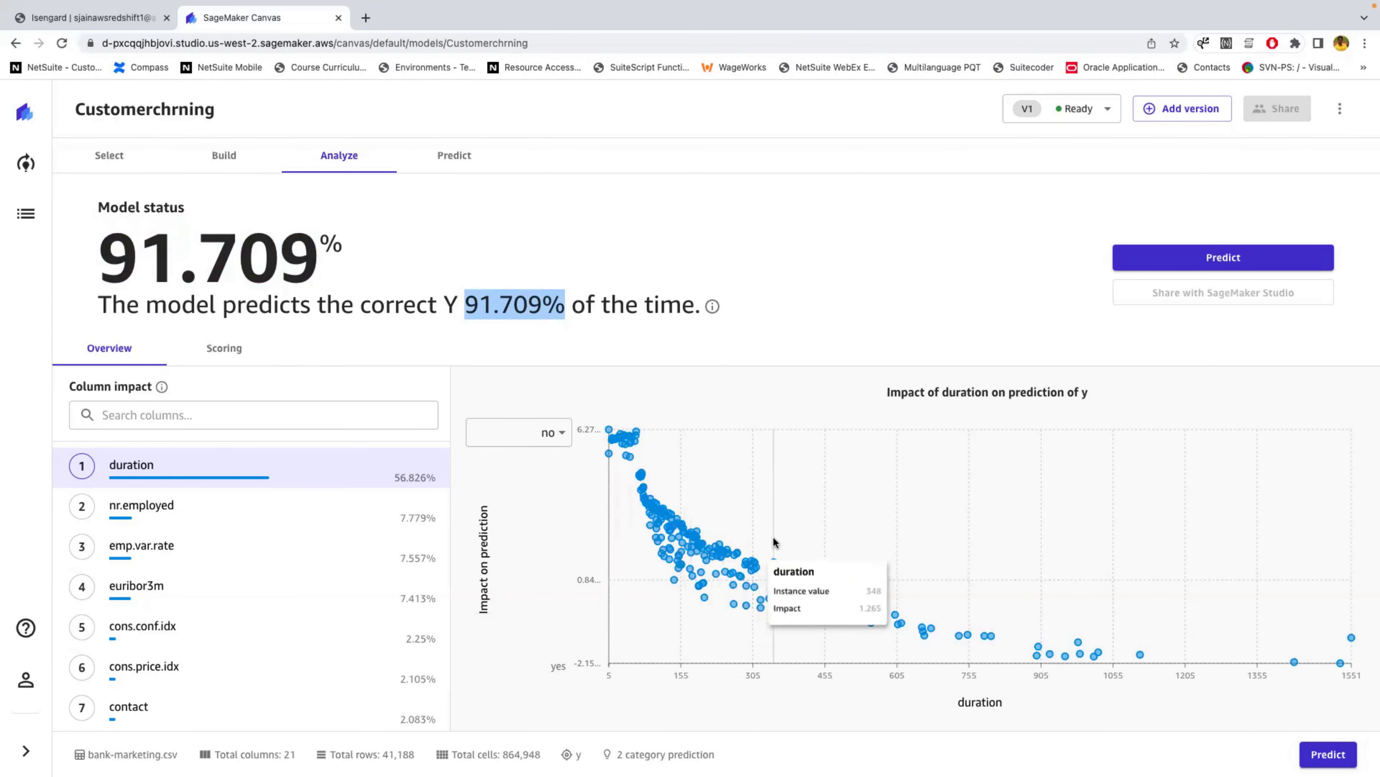
{"action": "left_click", "coordinate": [215, 514]}
{"action": "scroll", "coordinate": [268, 579], "scroll_direction": "down", "scroll_amount": 10}
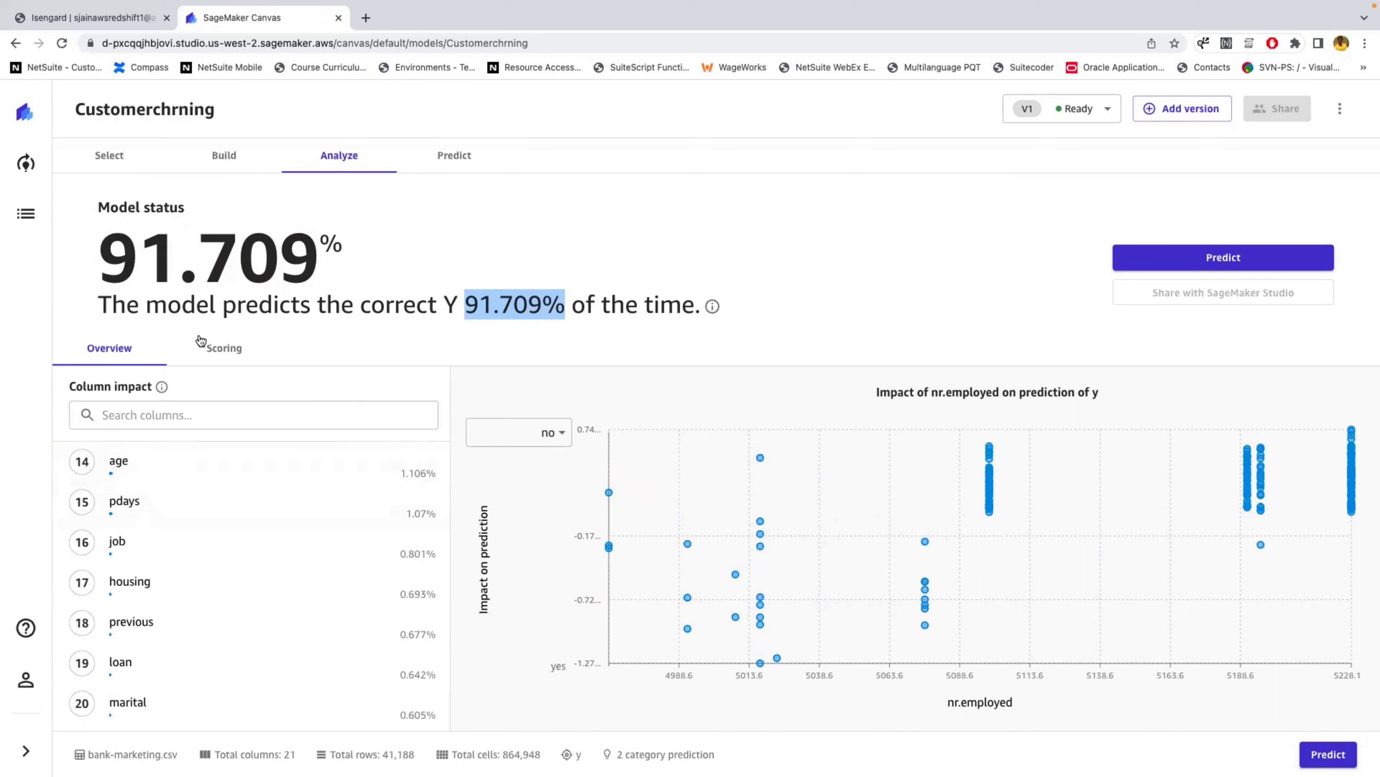
{"action": "scroll", "coordinate": [262, 518], "scroll_direction": "up", "scroll_amount": 10}
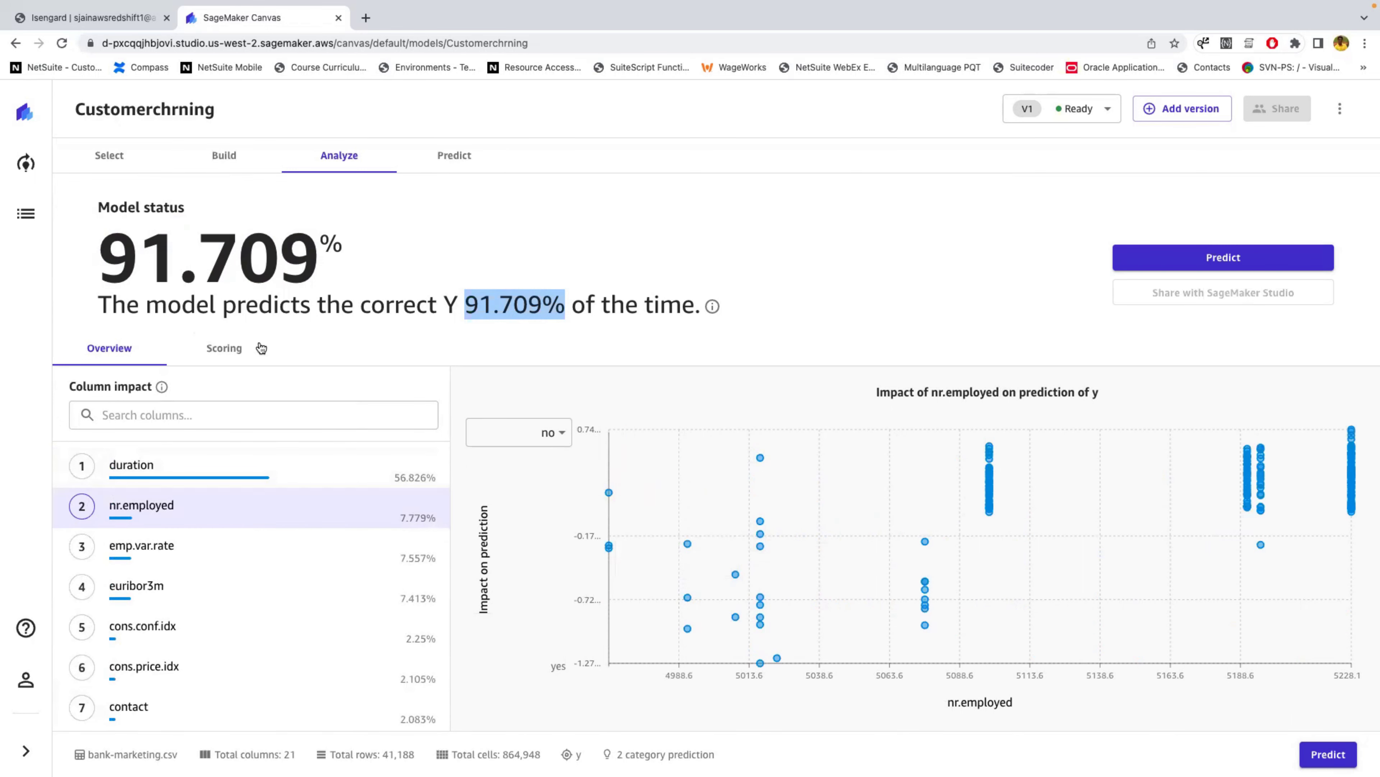
{"action": "left_click", "coordinate": [211, 348]}
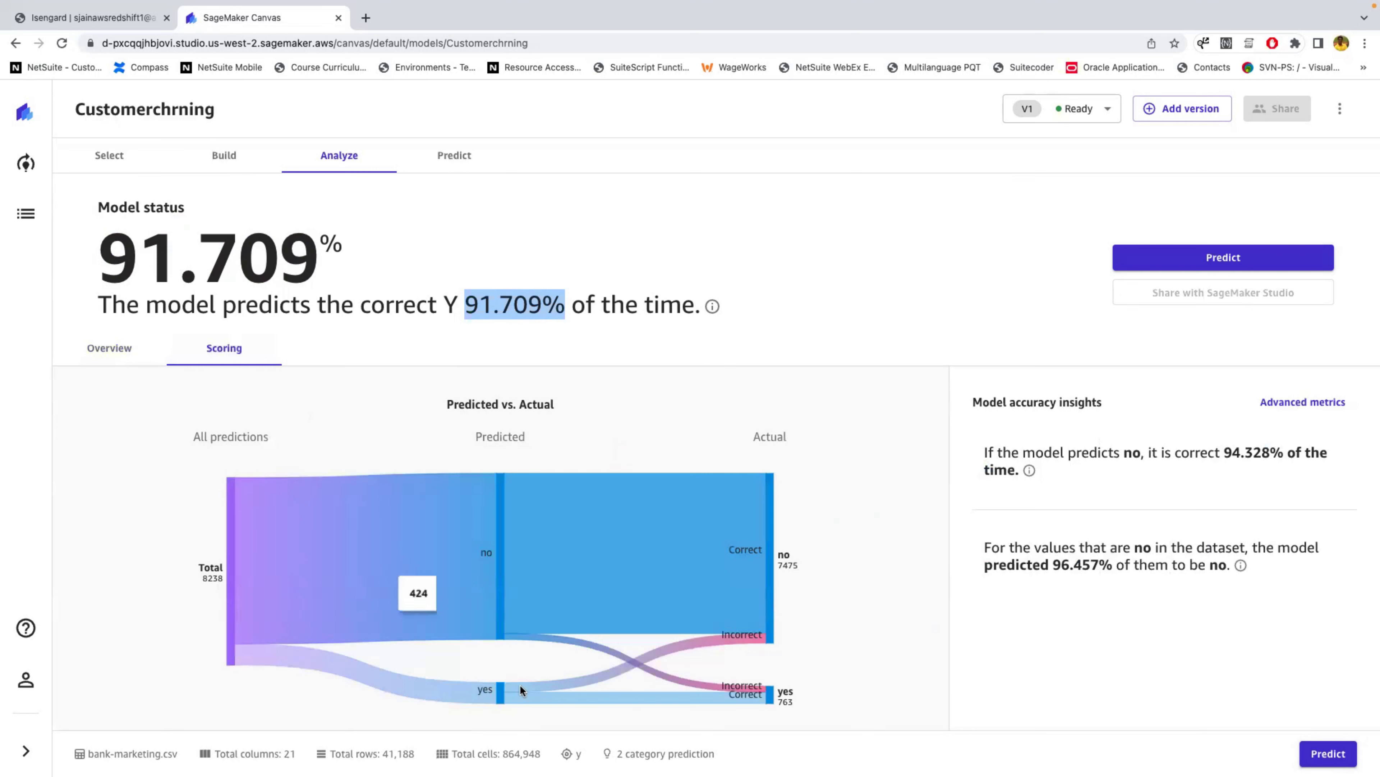
{"action": "mouse_move", "coordinate": [713, 521]}
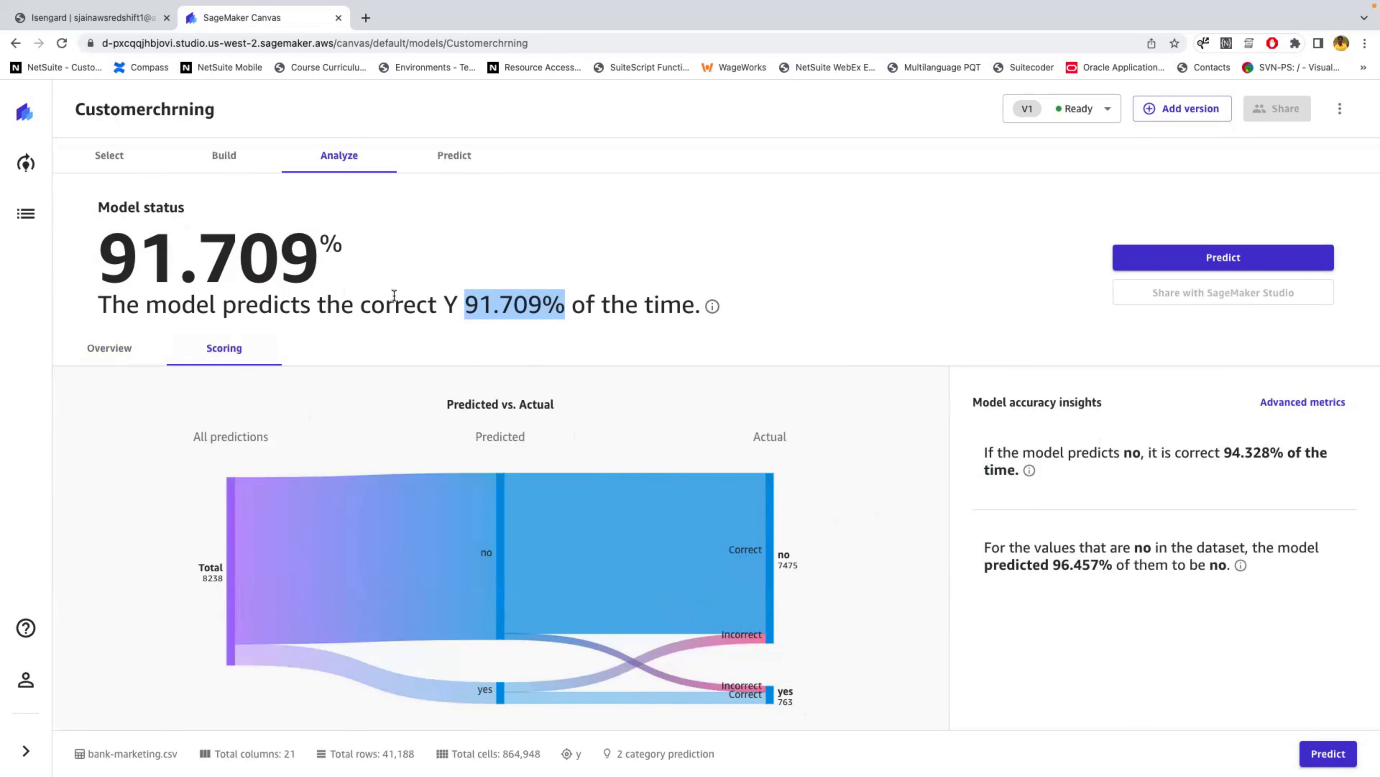
Generate batch predictions with the Customerchrning model for the bank-marketing(3).csv dataset.
{"action": "left_click", "coordinate": [451, 158]}
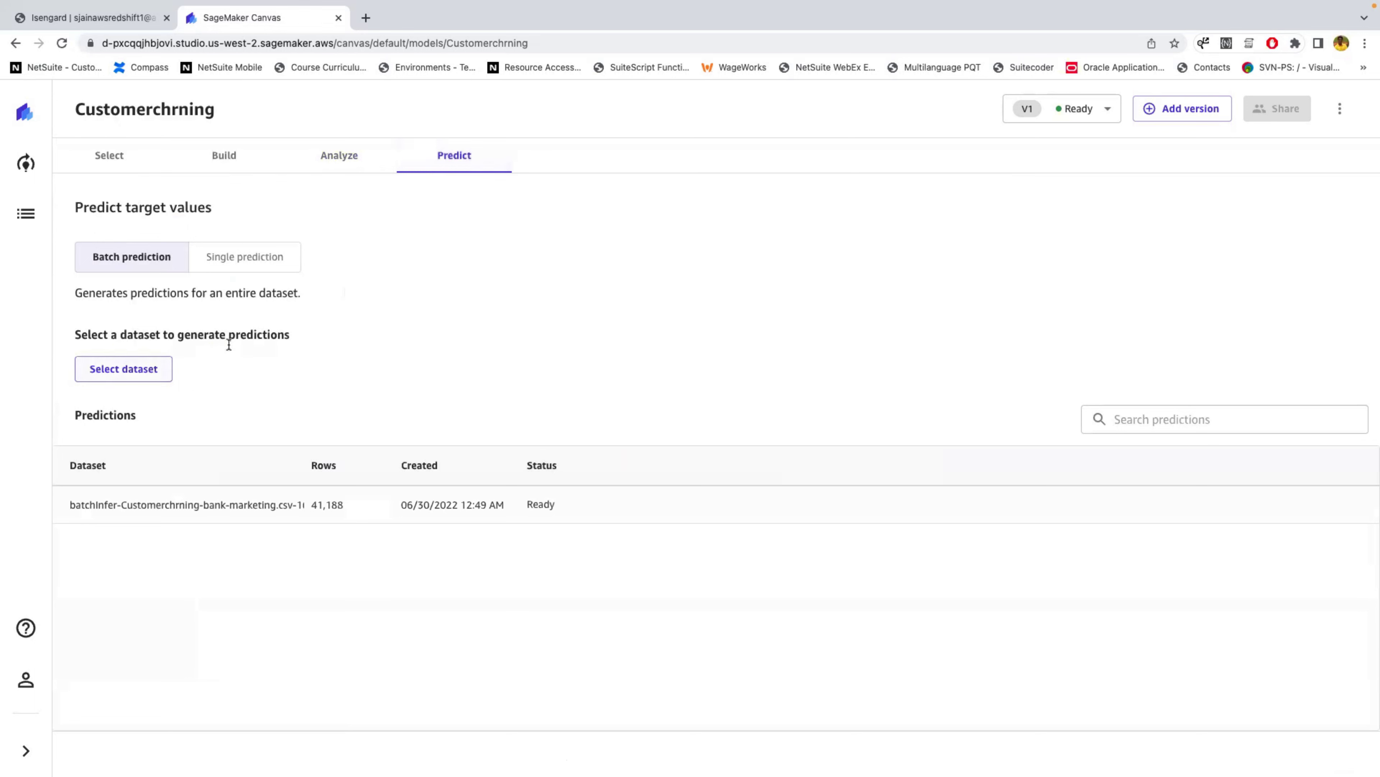
{"action": "left_click", "coordinate": [139, 374]}
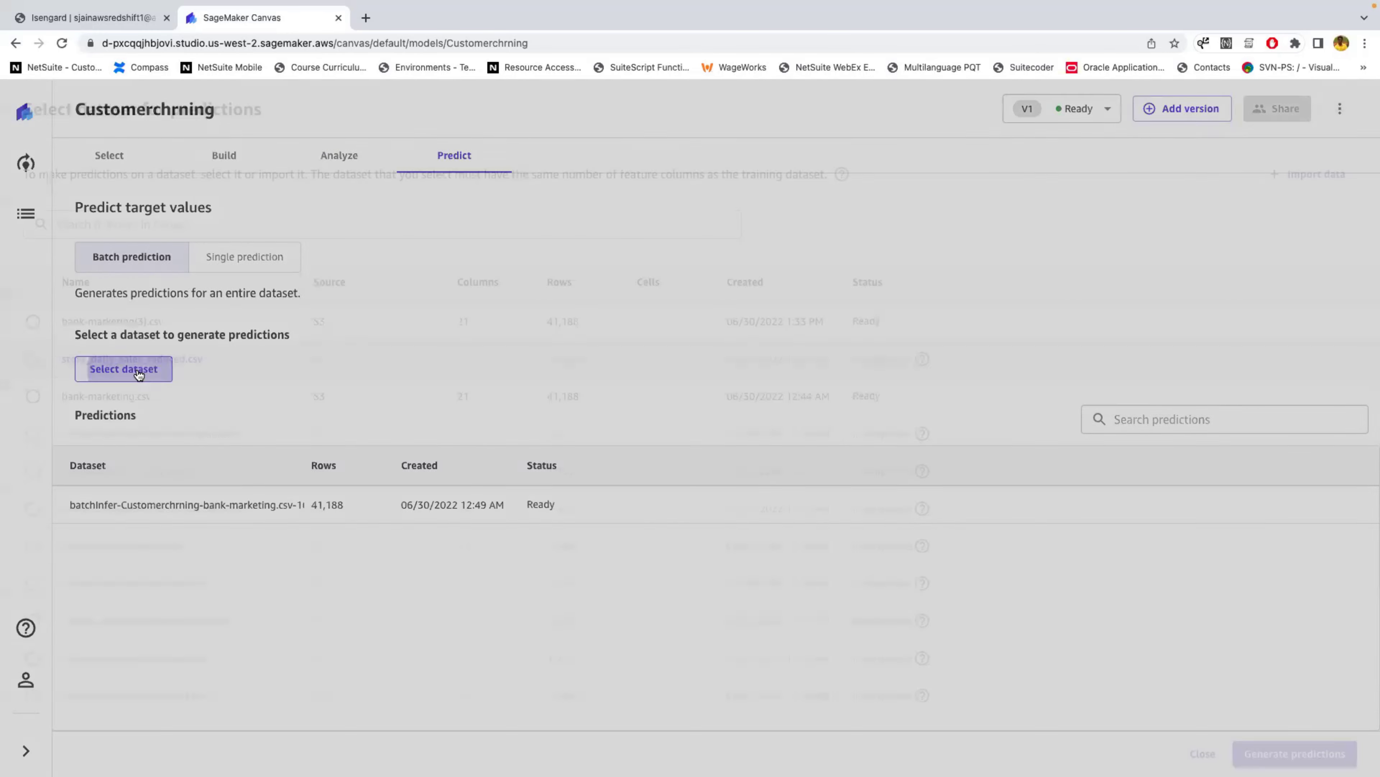
{"action": "left_click", "coordinate": [115, 321]}
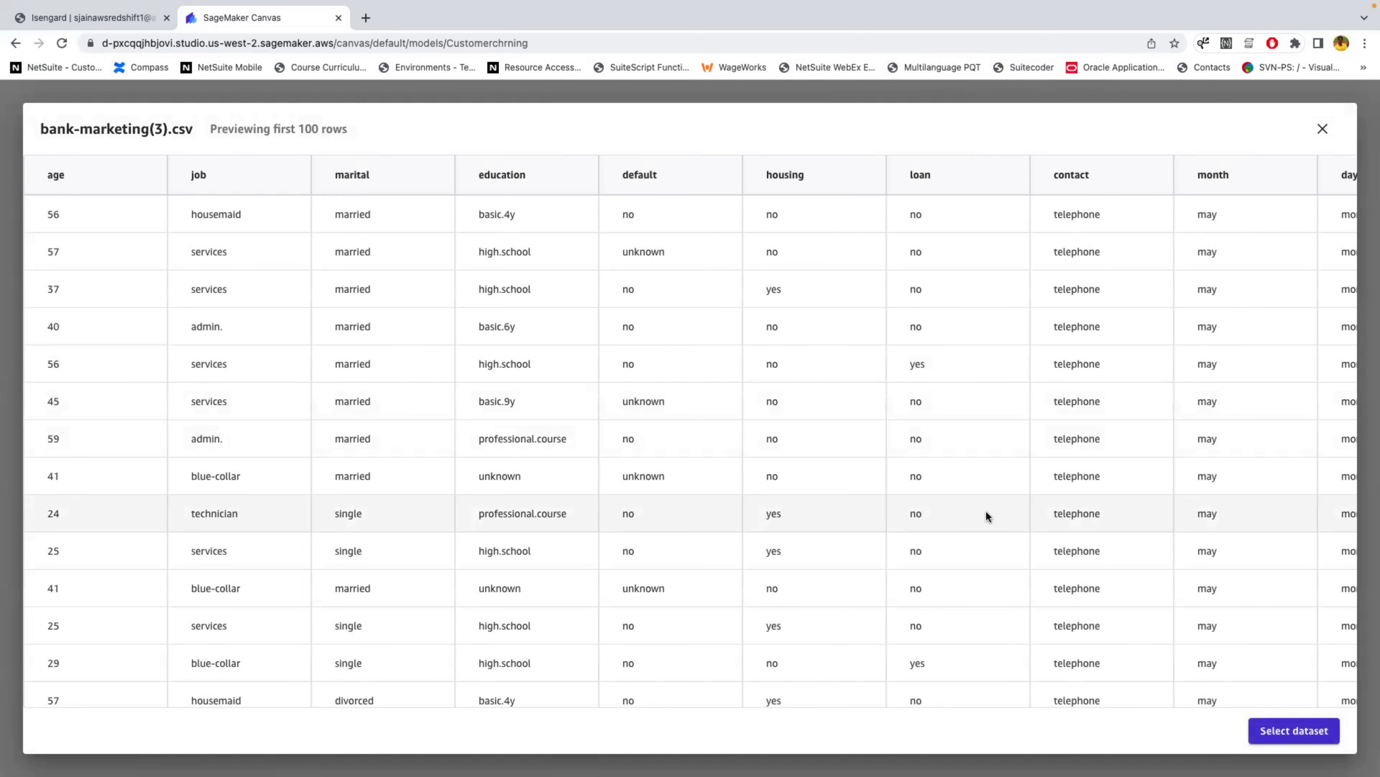
{"action": "left_click", "coordinate": [1305, 731]}
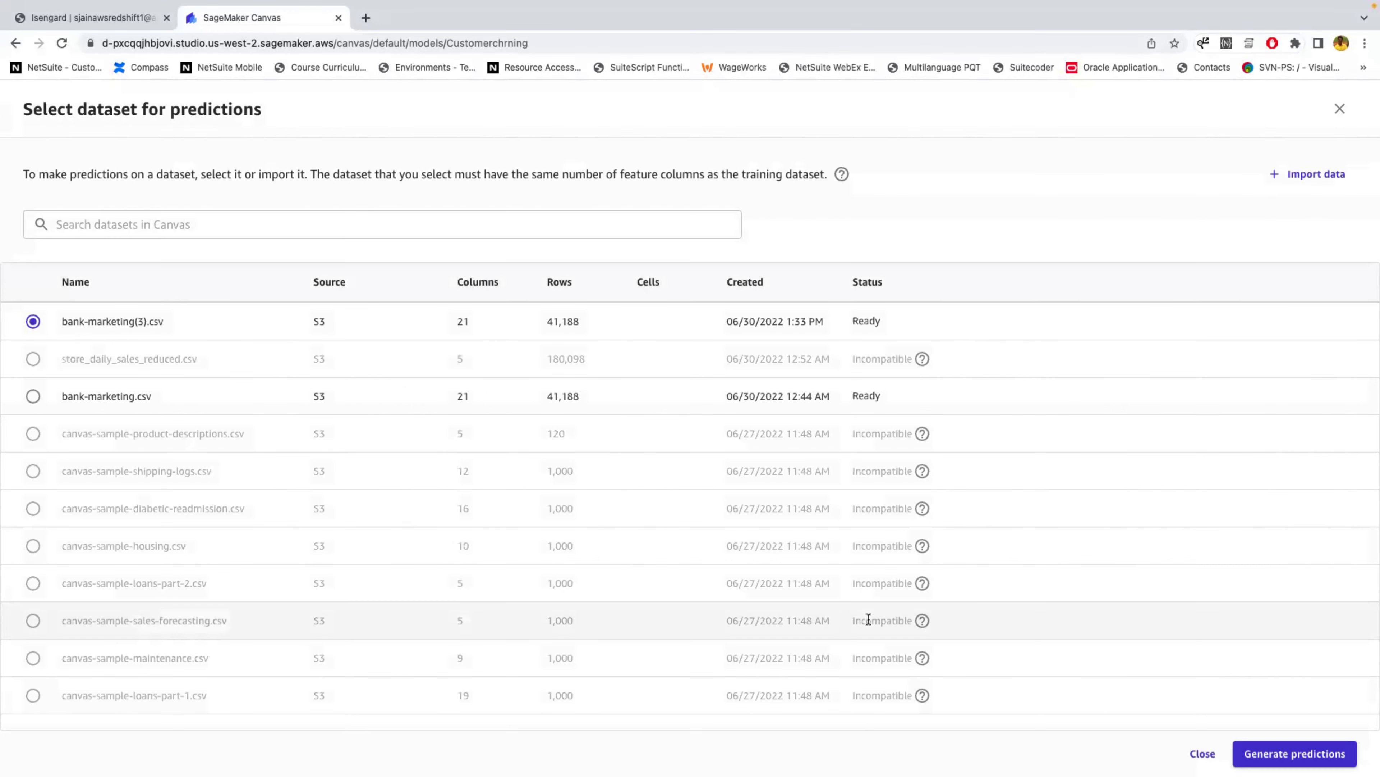
{"action": "left_click", "coordinate": [1286, 752]}
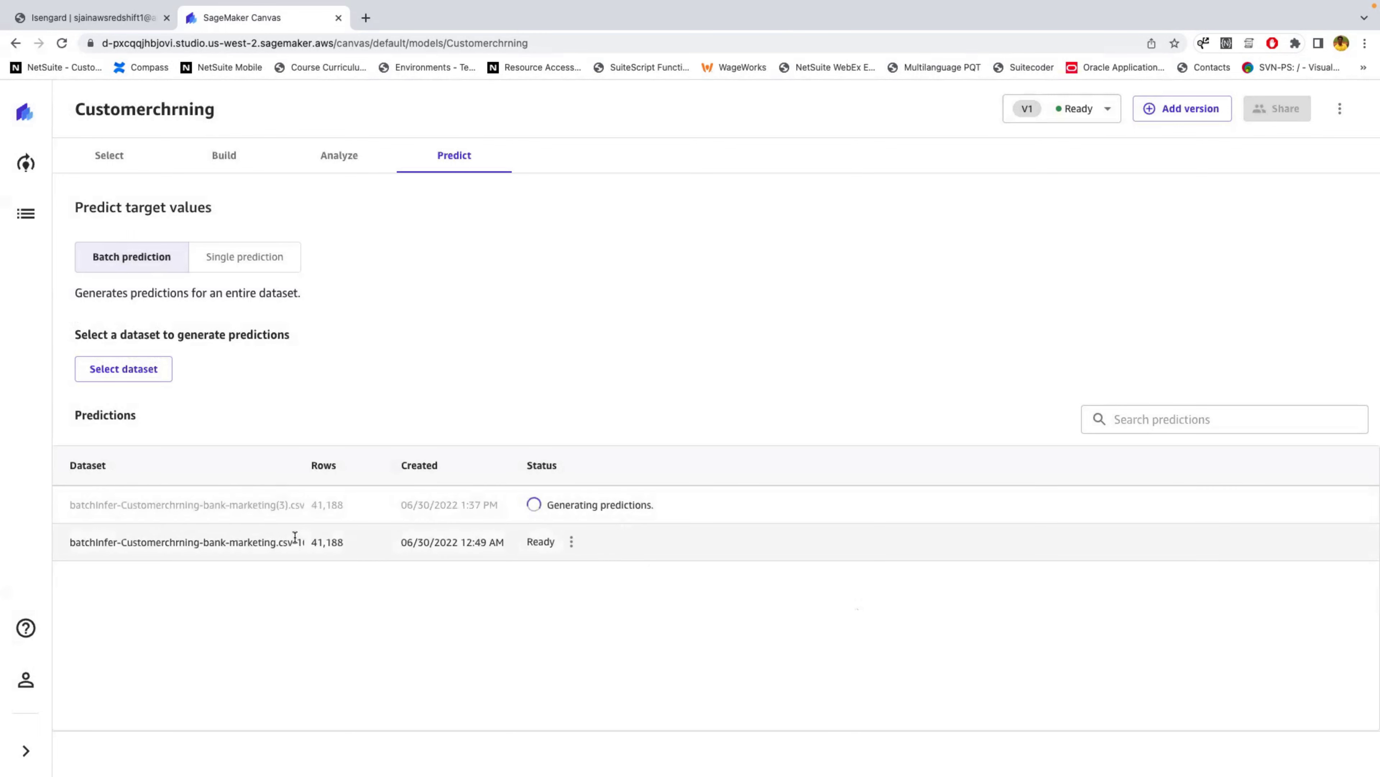
Preview the earlier batch prediction for bank-marketing.csv and examine its predicted y values and probabilities.
{"action": "left_click", "coordinate": [572, 542]}
{"action": "left_click", "coordinate": [623, 572]}
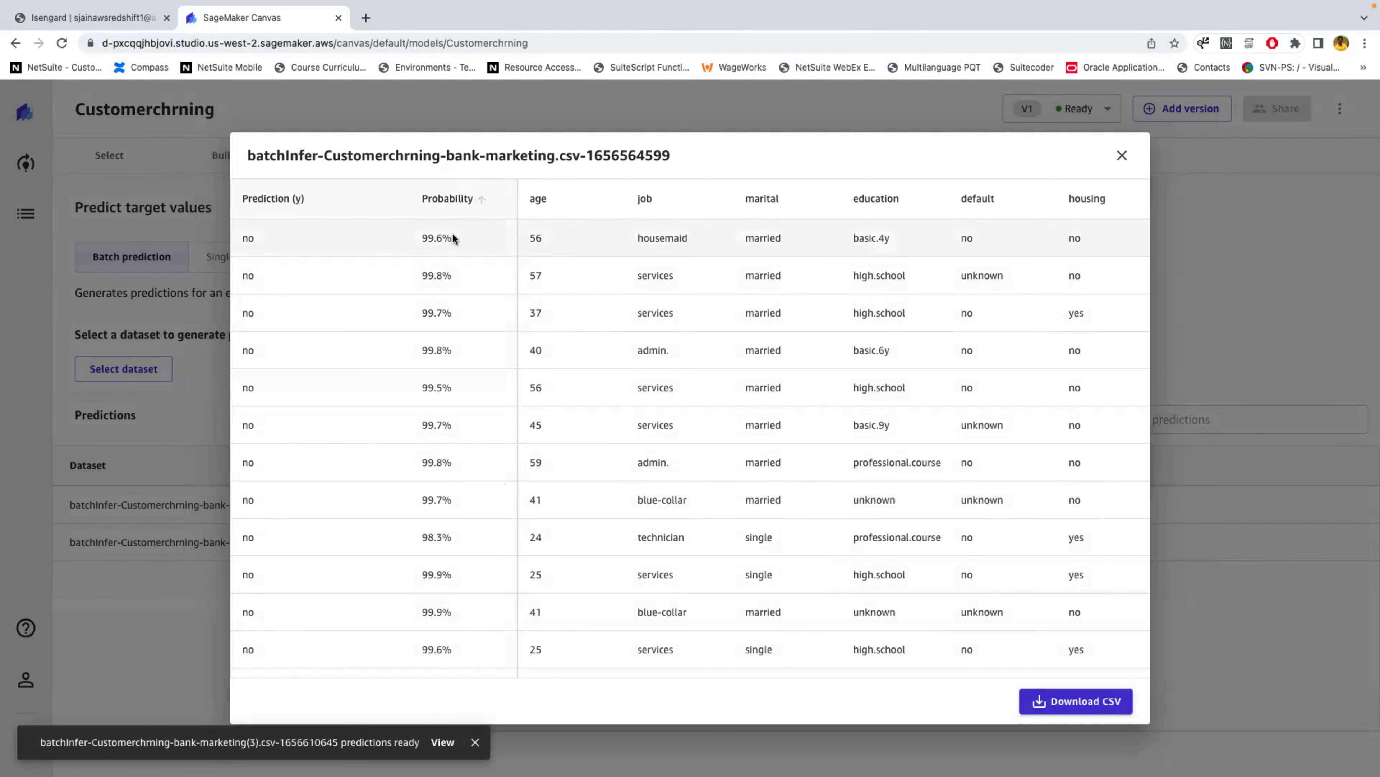
{"action": "left_click_drag", "start_coordinate": [421, 238], "coordinate": [454, 240]}
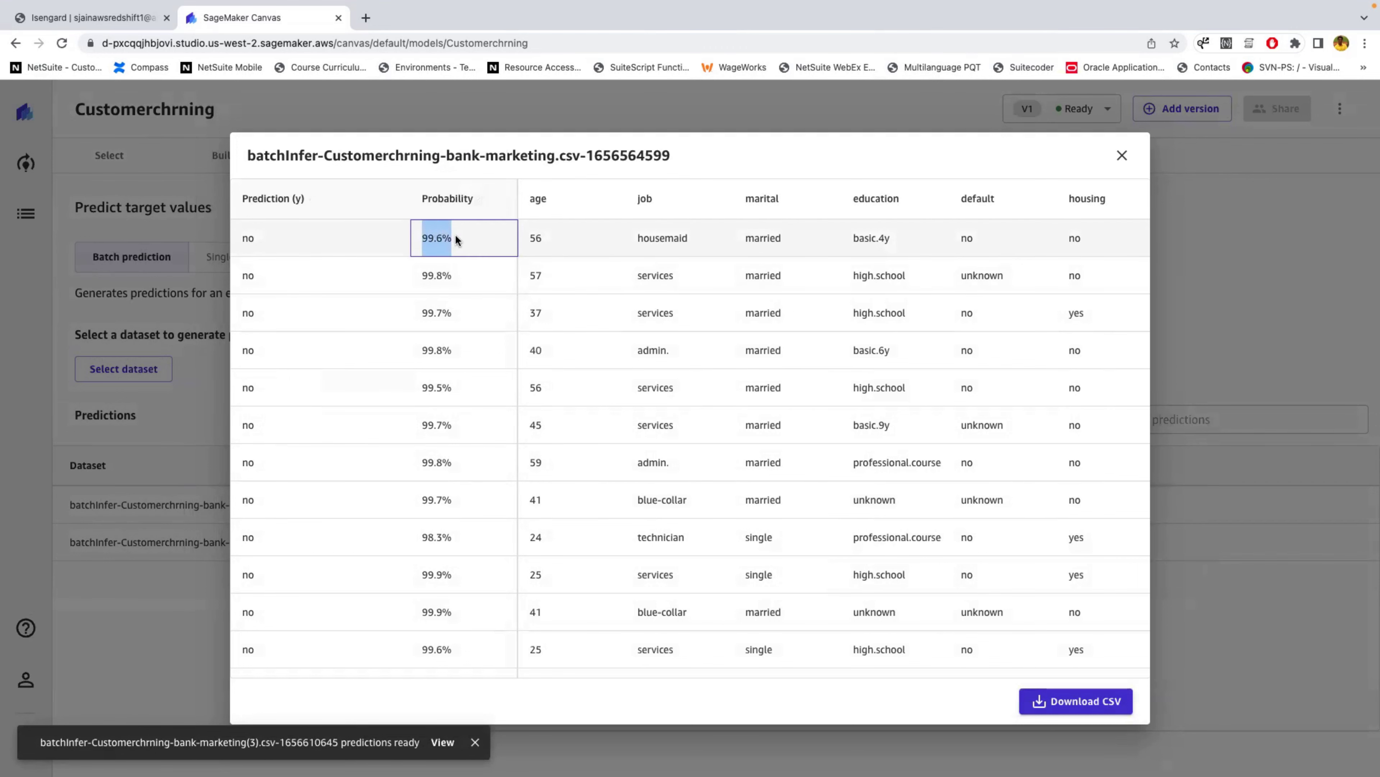
{"action": "left_click_drag", "start_coordinate": [421, 275], "coordinate": [455, 276]}
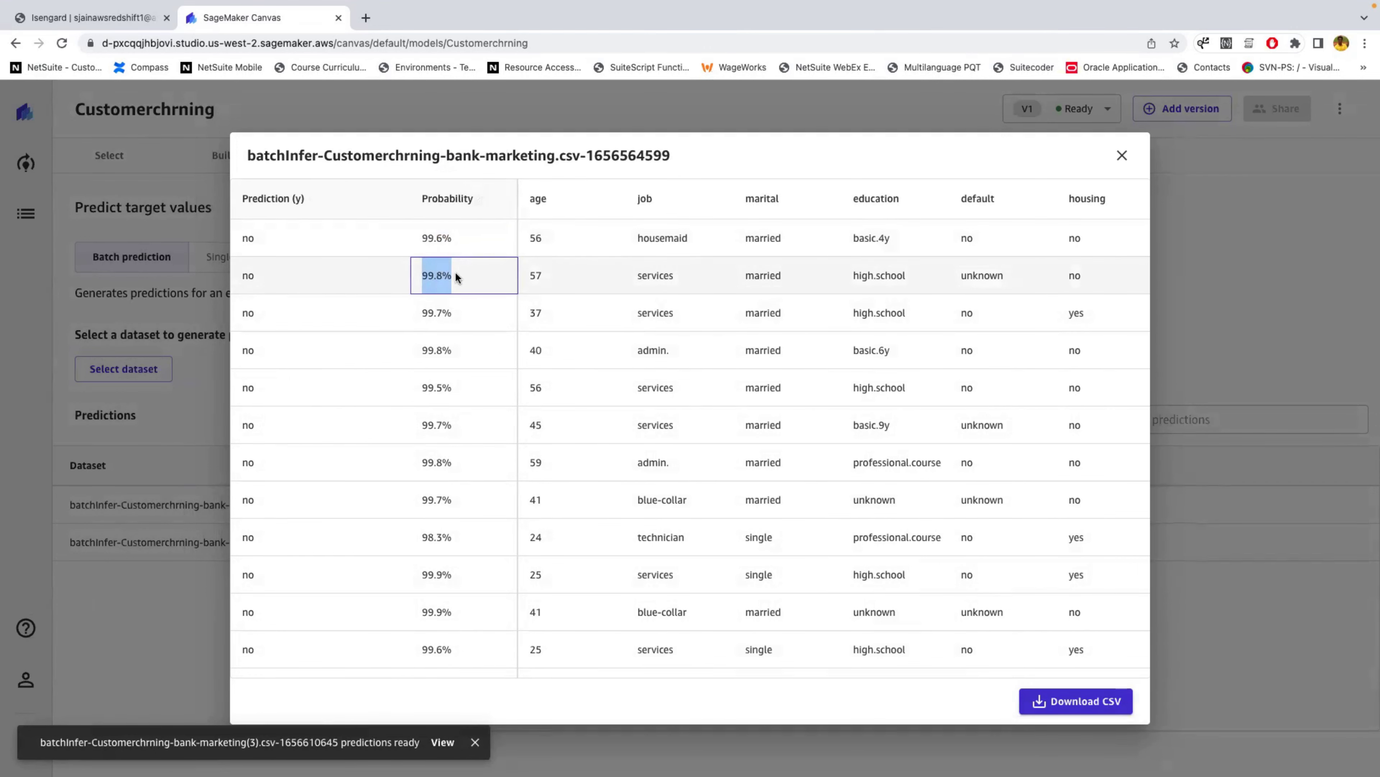
{"action": "scroll", "coordinate": [420, 438], "scroll_direction": "down", "scroll_amount": 15}
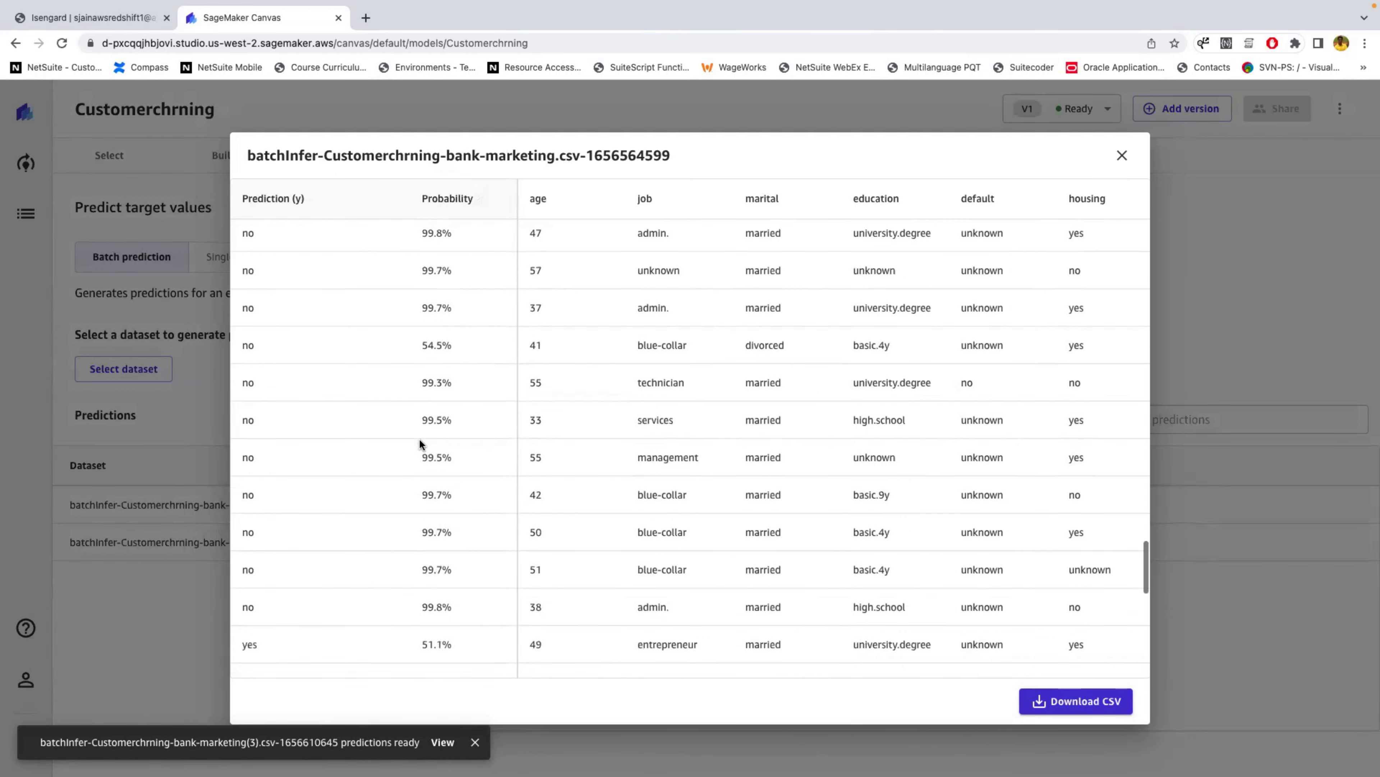
{"action": "scroll", "coordinate": [419, 438], "scroll_direction": "down", "scroll_amount": 5}
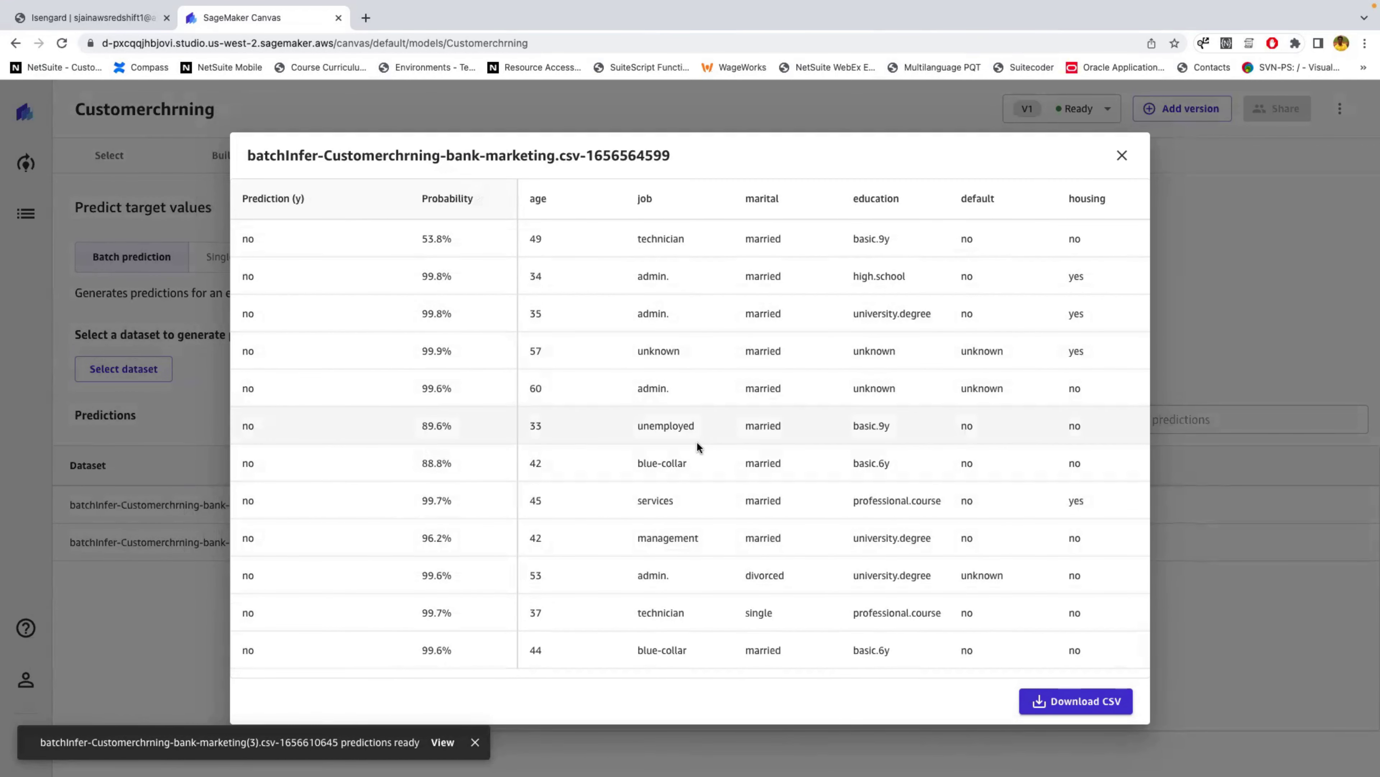
{"action": "left_click", "coordinate": [1206, 633]}
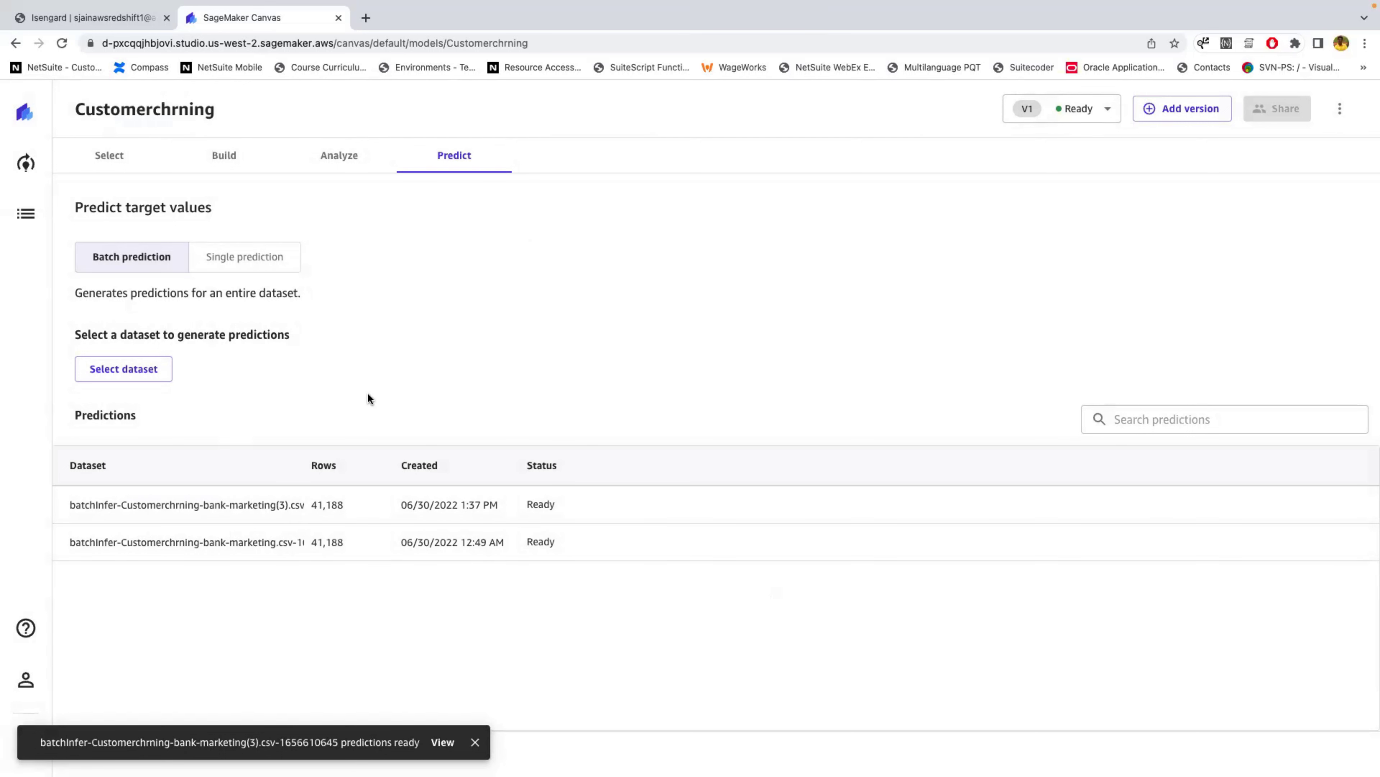
Review the single prediction's column values, feature importance and y prediction, and compare this mode with batch prediction.
{"action": "left_click", "coordinate": [223, 260]}
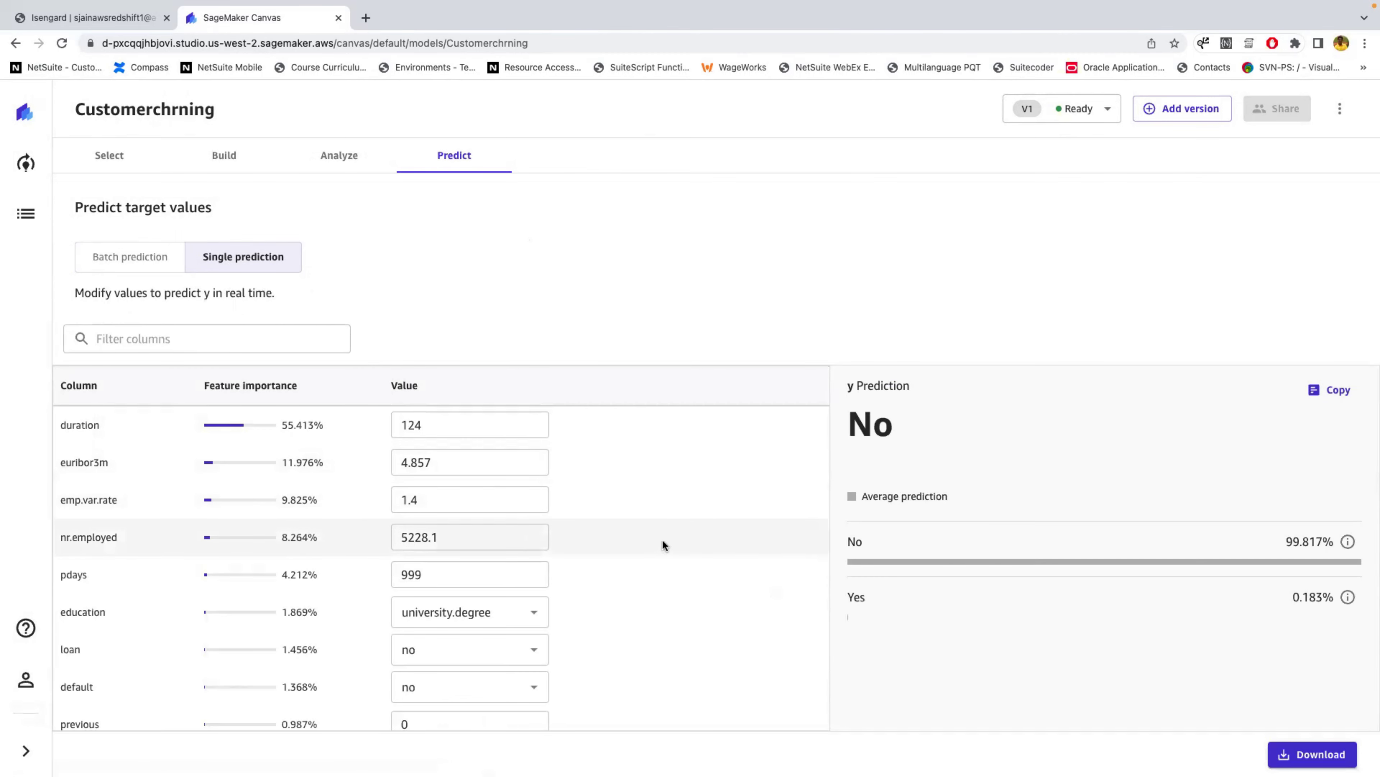
{"action": "scroll", "coordinate": [184, 542], "scroll_direction": "down", "scroll_amount": 4}
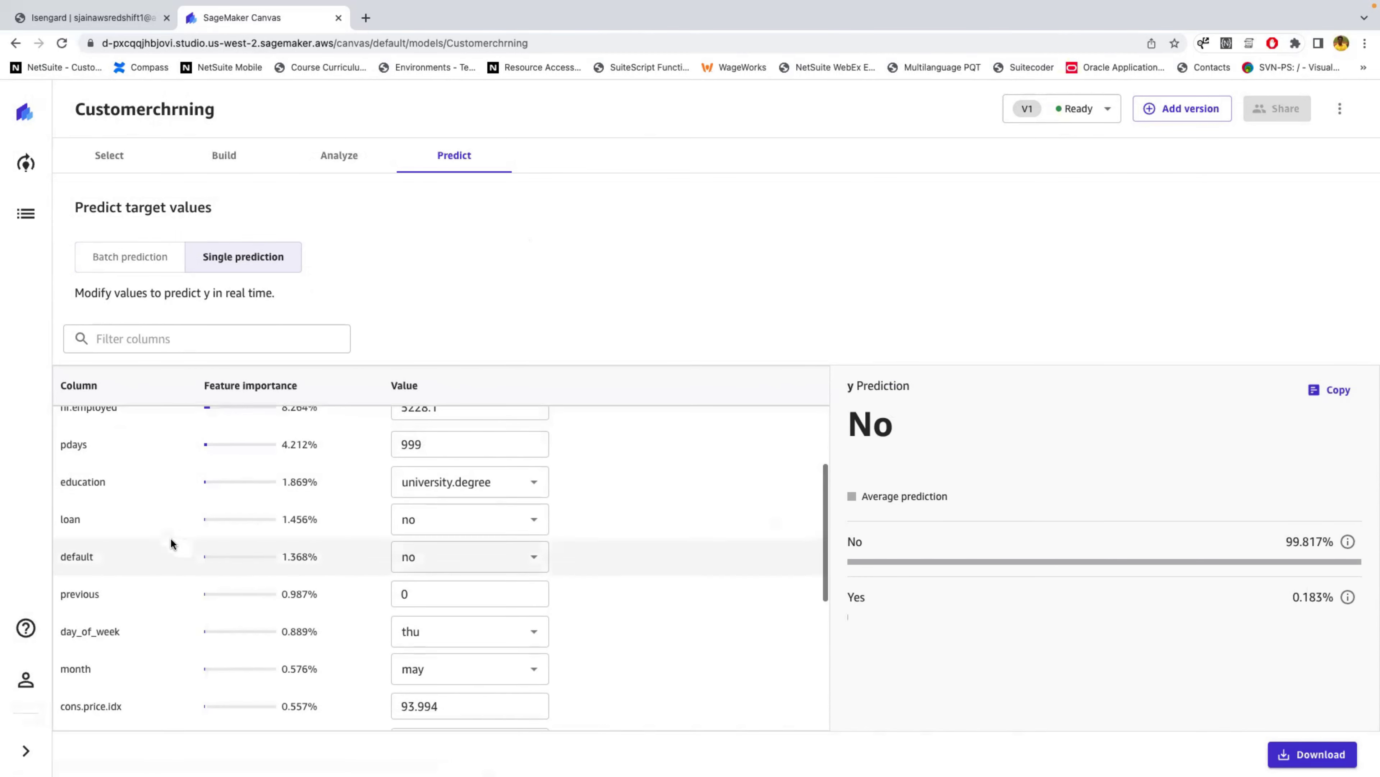
{"action": "scroll", "coordinate": [214, 558], "scroll_direction": "down", "scroll_amount": 4}
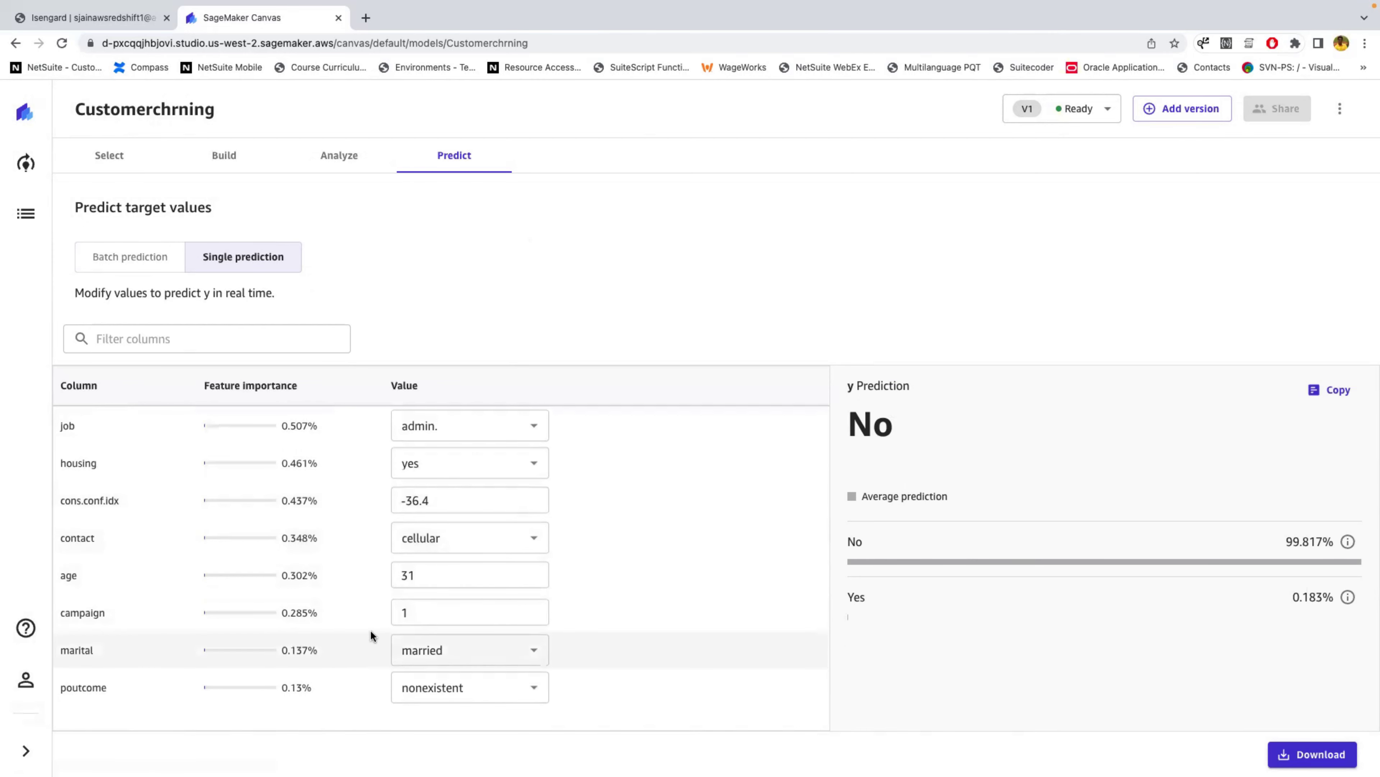
{"action": "scroll", "coordinate": [244, 577], "scroll_direction": "down", "scroll_amount": 1}
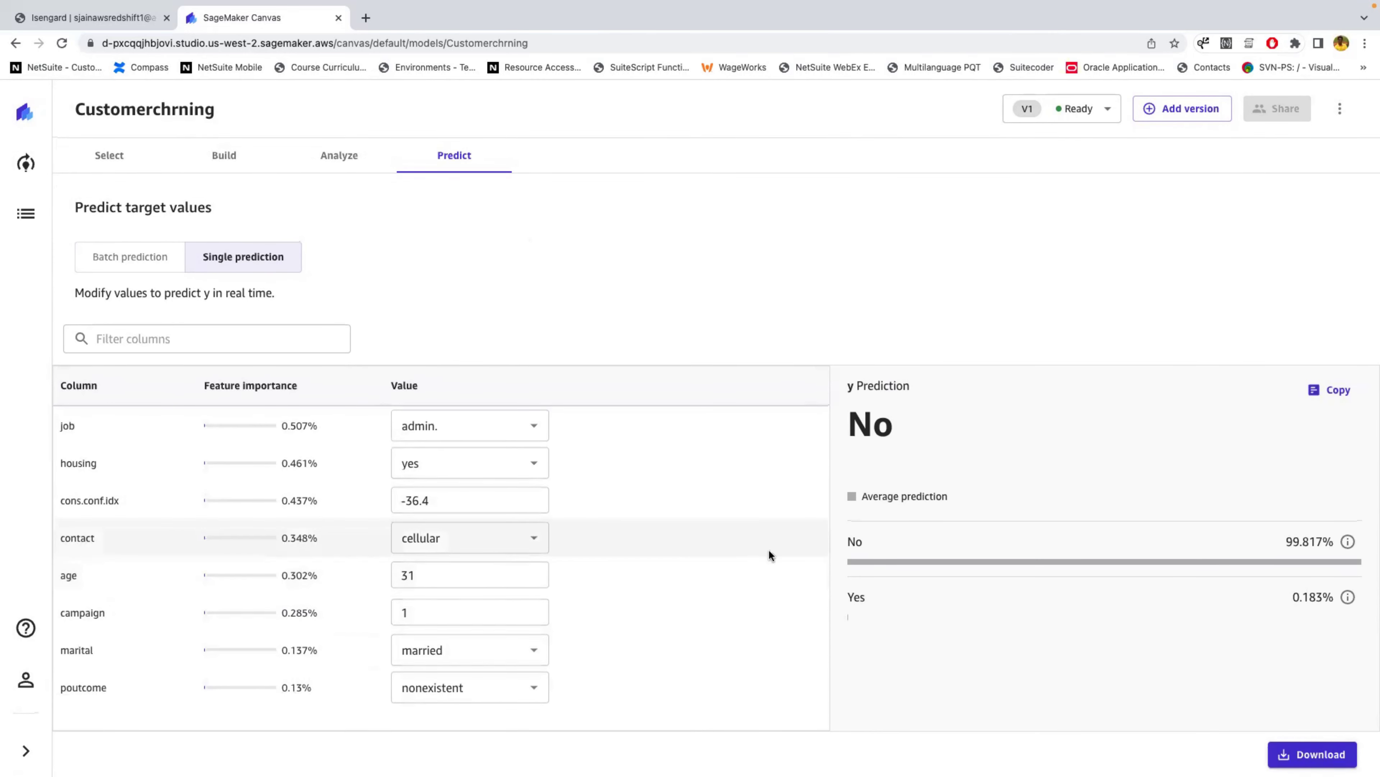
{"action": "scroll", "coordinate": [226, 515], "scroll_direction": "up", "scroll_amount": 8}
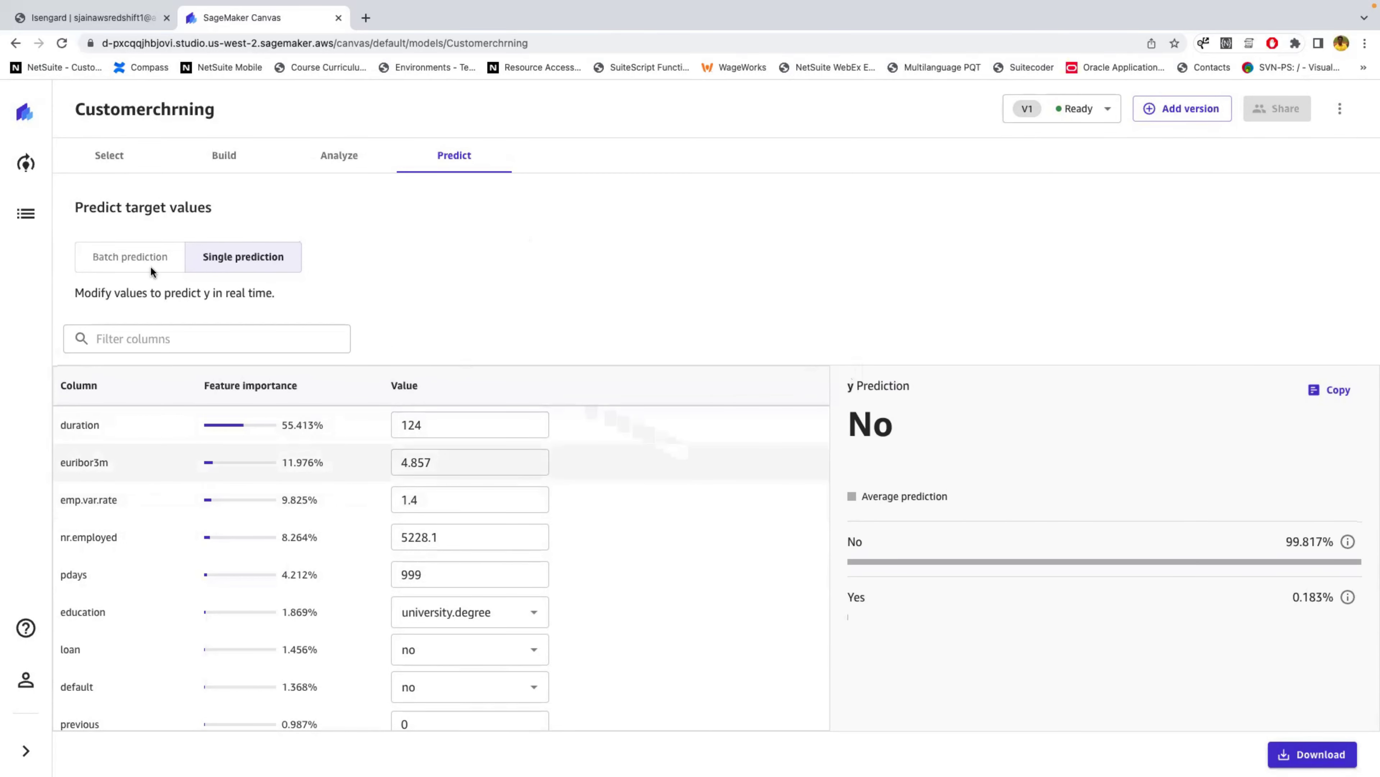
{"action": "left_click", "coordinate": [129, 259]}
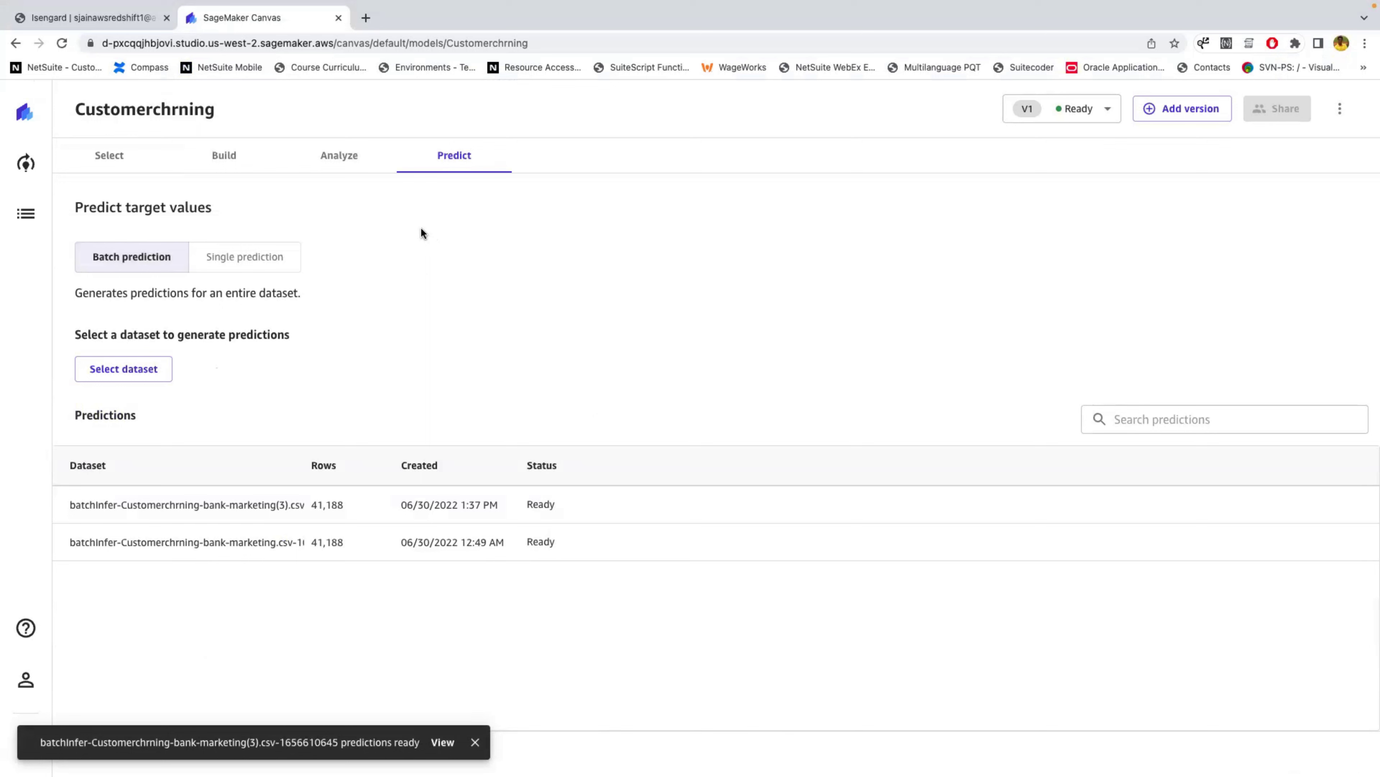
{"action": "left_click", "coordinate": [263, 272]}
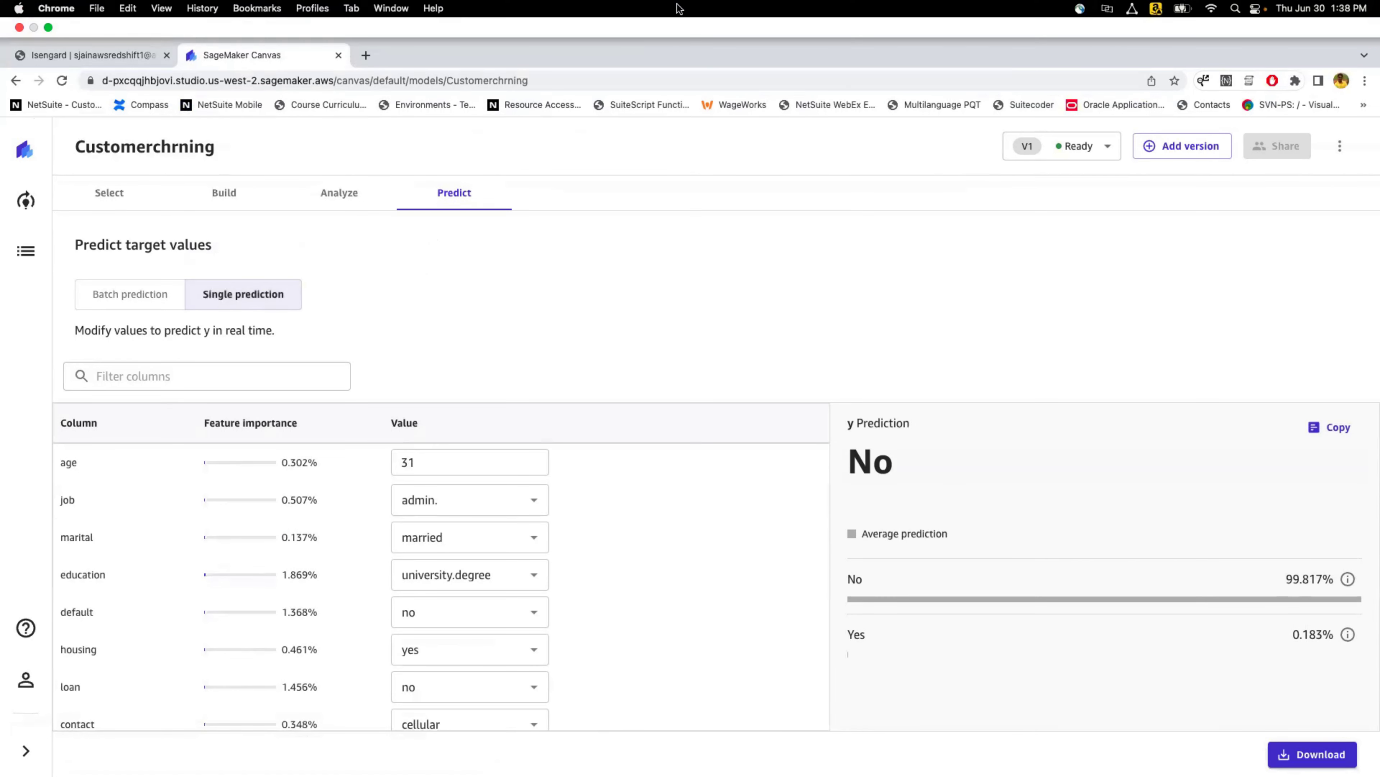
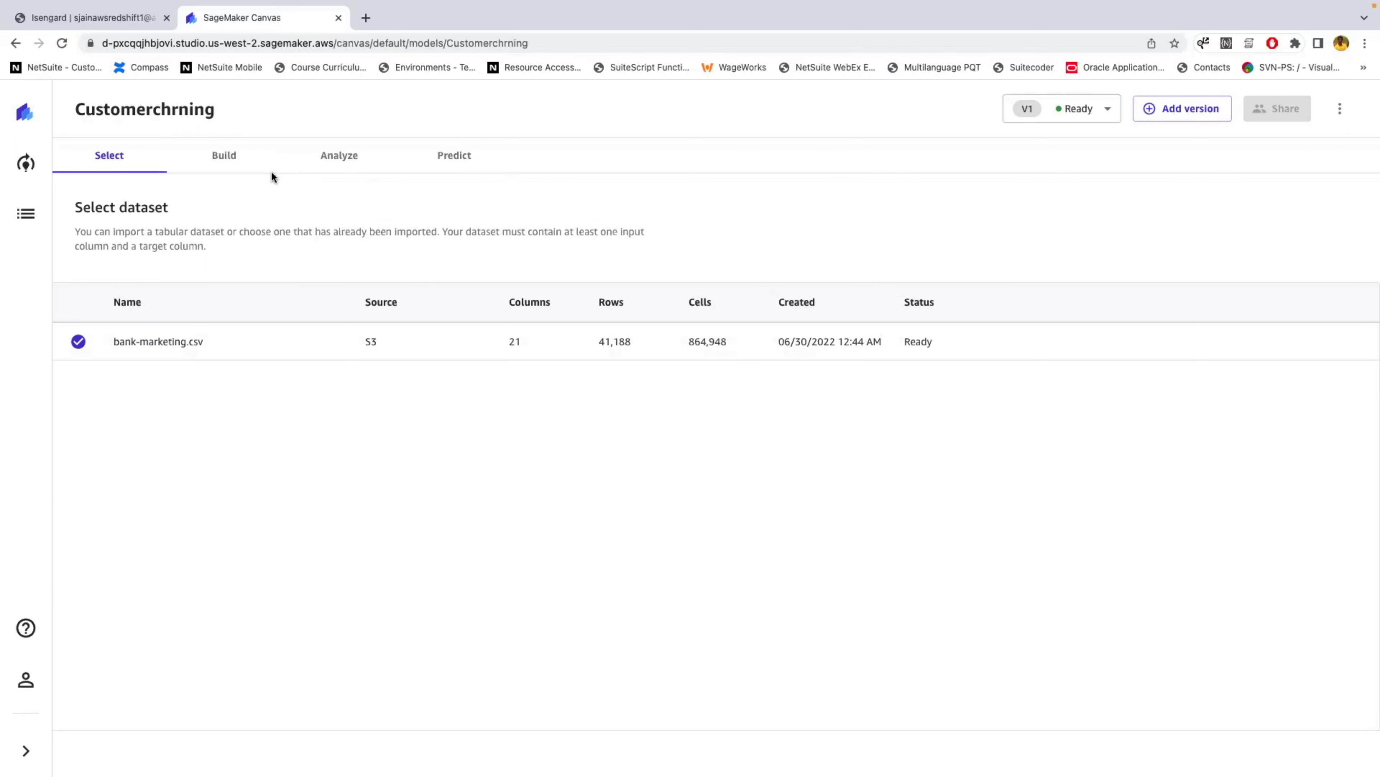
Revisit the Customerchrning model's build details, and open Amazon SageMaker from the AWS Management Console in a new browser tab.
{"action": "left_click", "coordinate": [234, 162]}
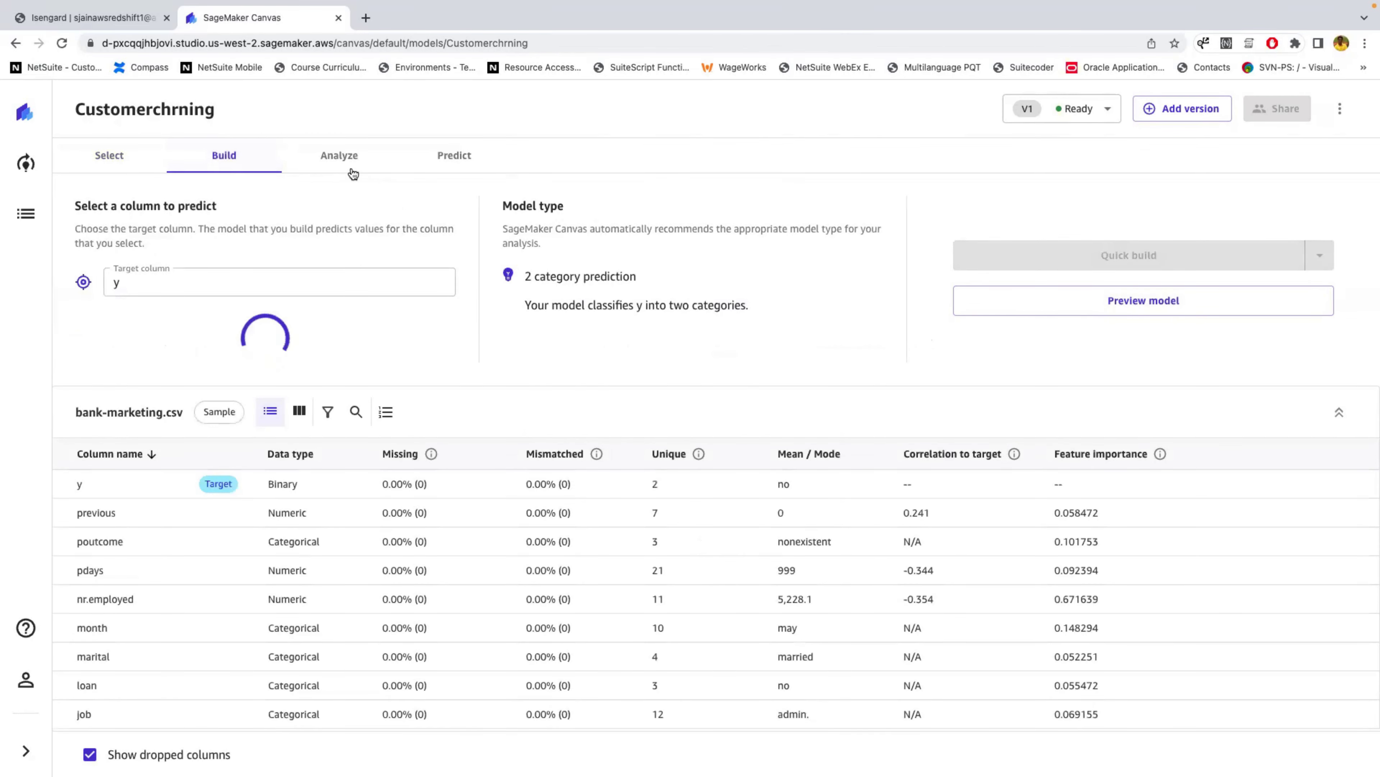
{"action": "left_click", "coordinate": [365, 17]}
{"action": "type", "text": "con"}
{"action": "key", "text": "Return"}
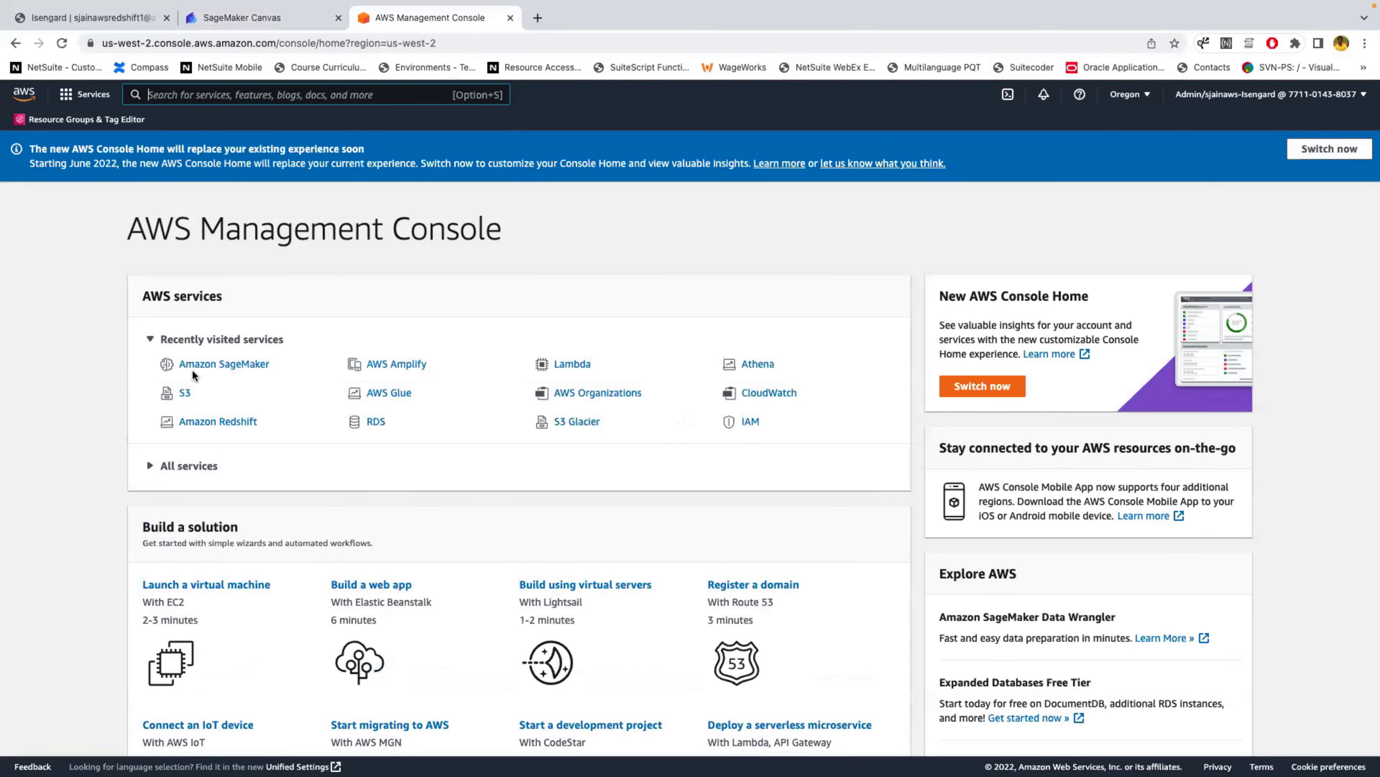
{"action": "left_click", "coordinate": [223, 363]}
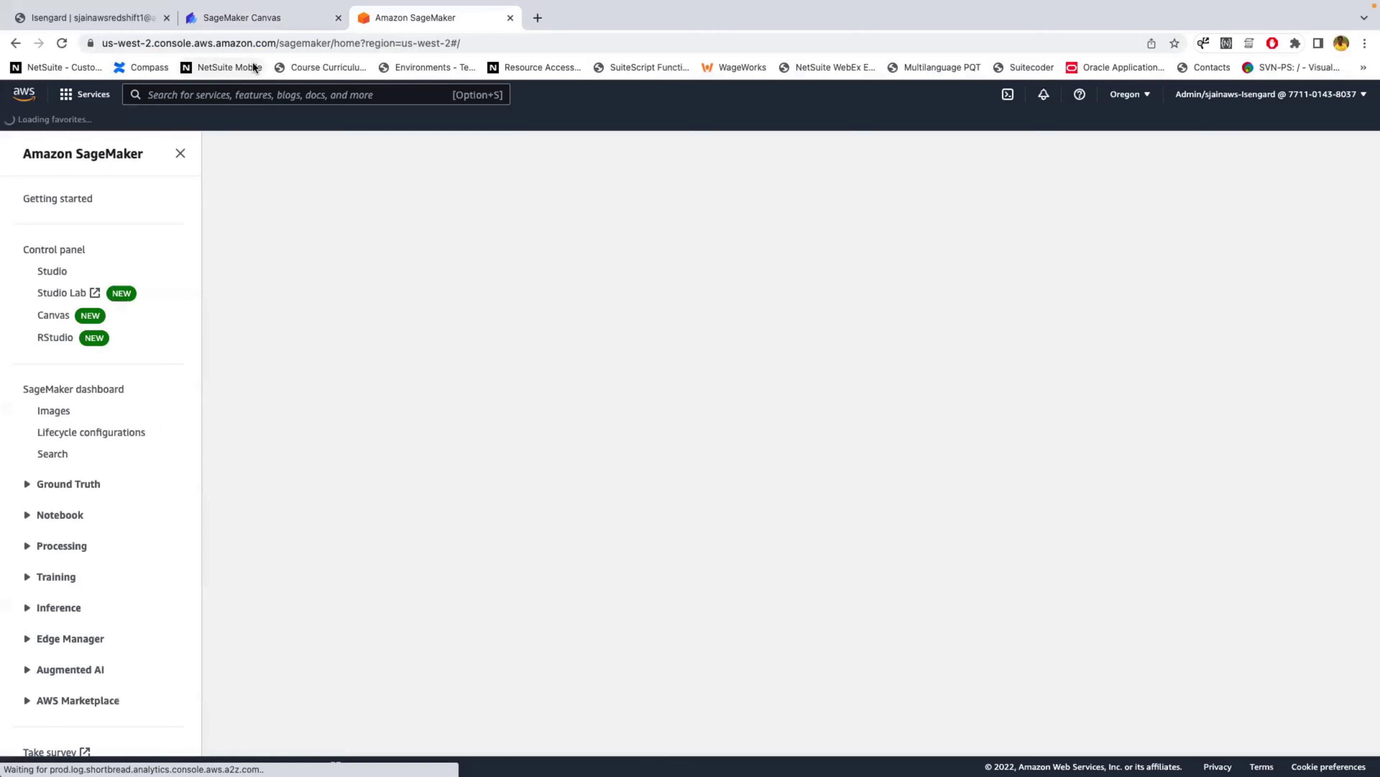
Glance at the low-code/no-code machine learning slide, and launch SageMaker Studio for the default user profile.
{"action": "key", "text": "super+Tab"}
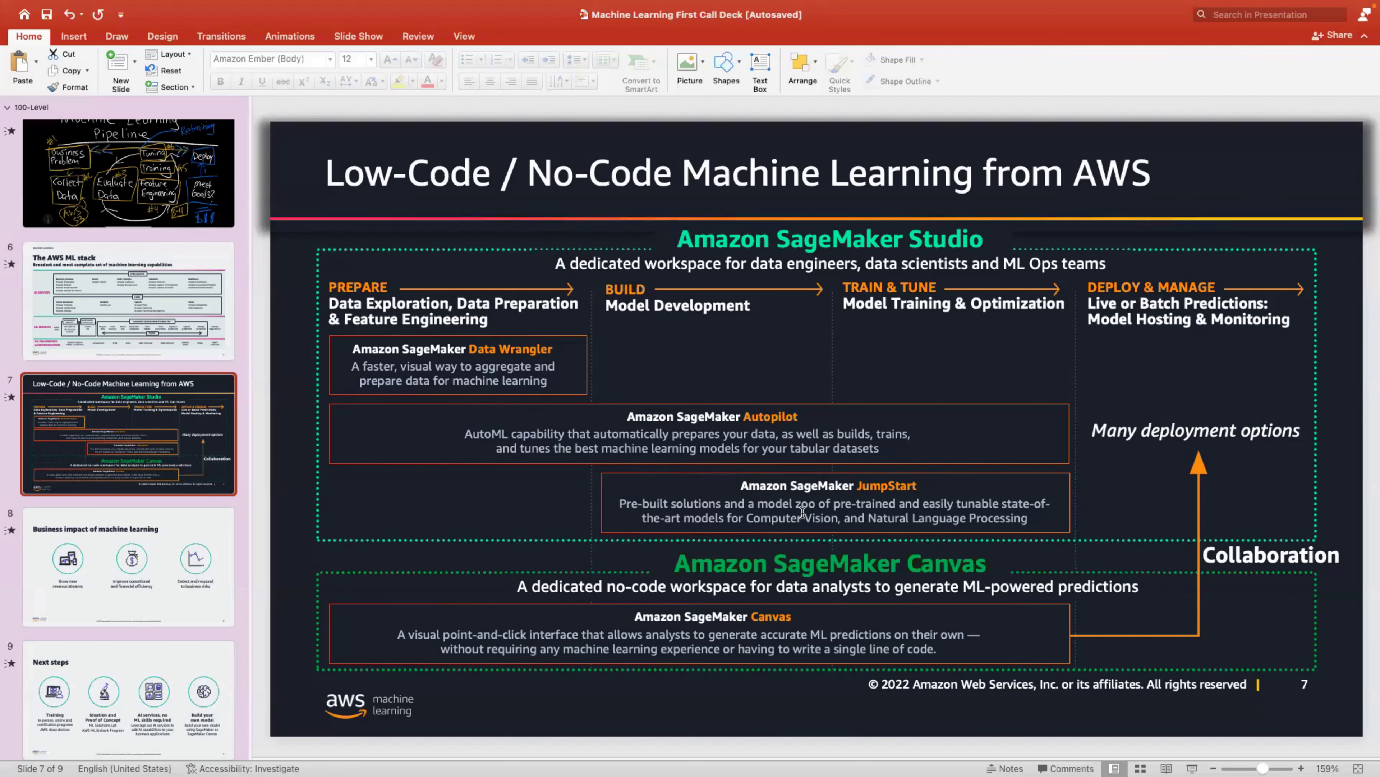
{"action": "key", "text": "super+Tab"}
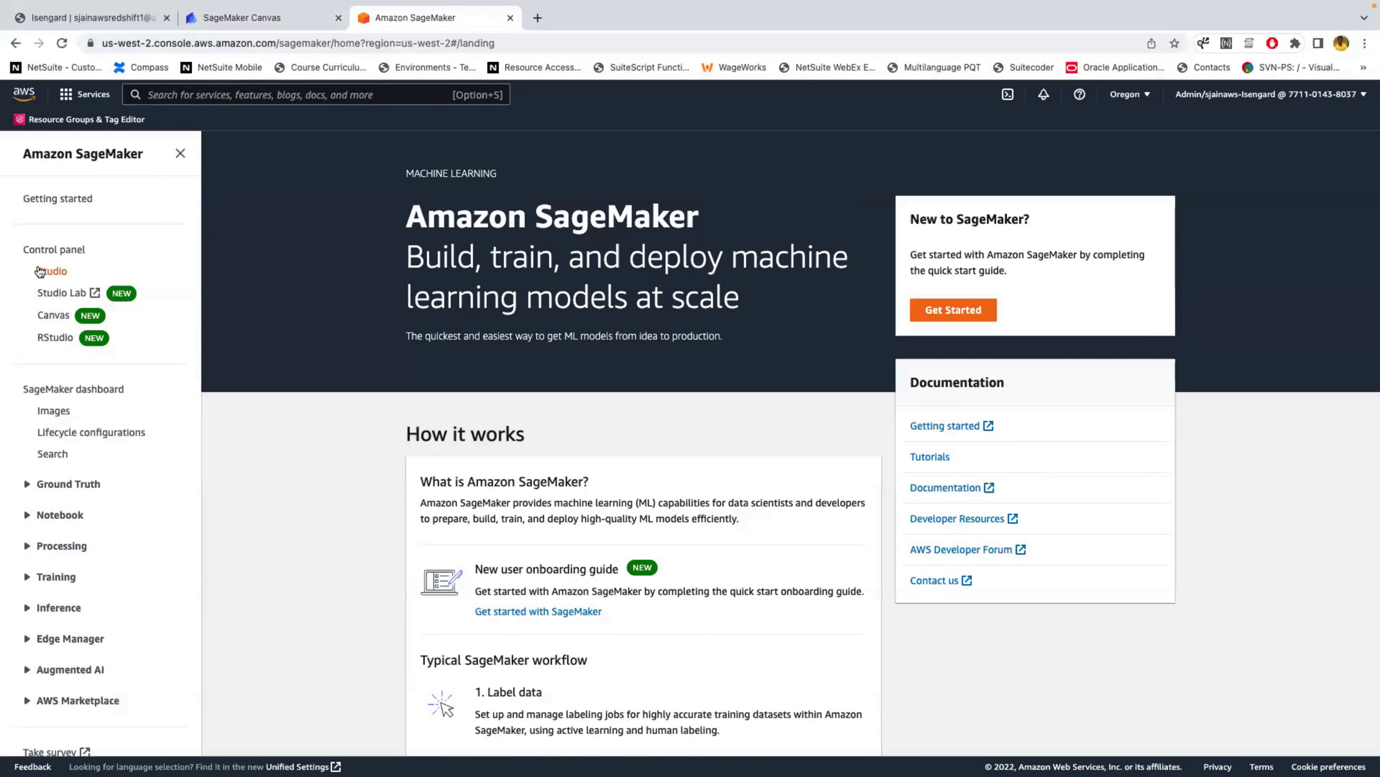
{"action": "left_click", "coordinate": [39, 271]}
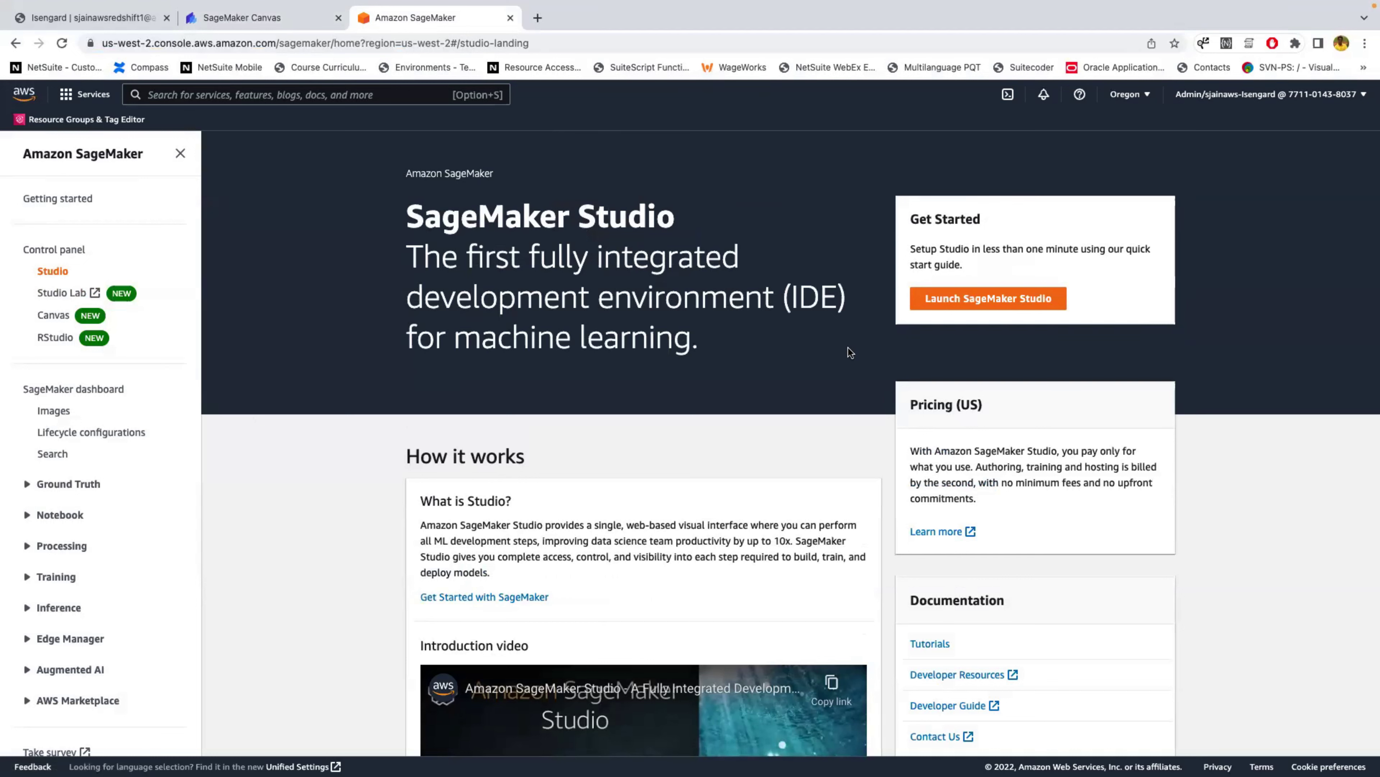
{"action": "left_click", "coordinate": [954, 301]}
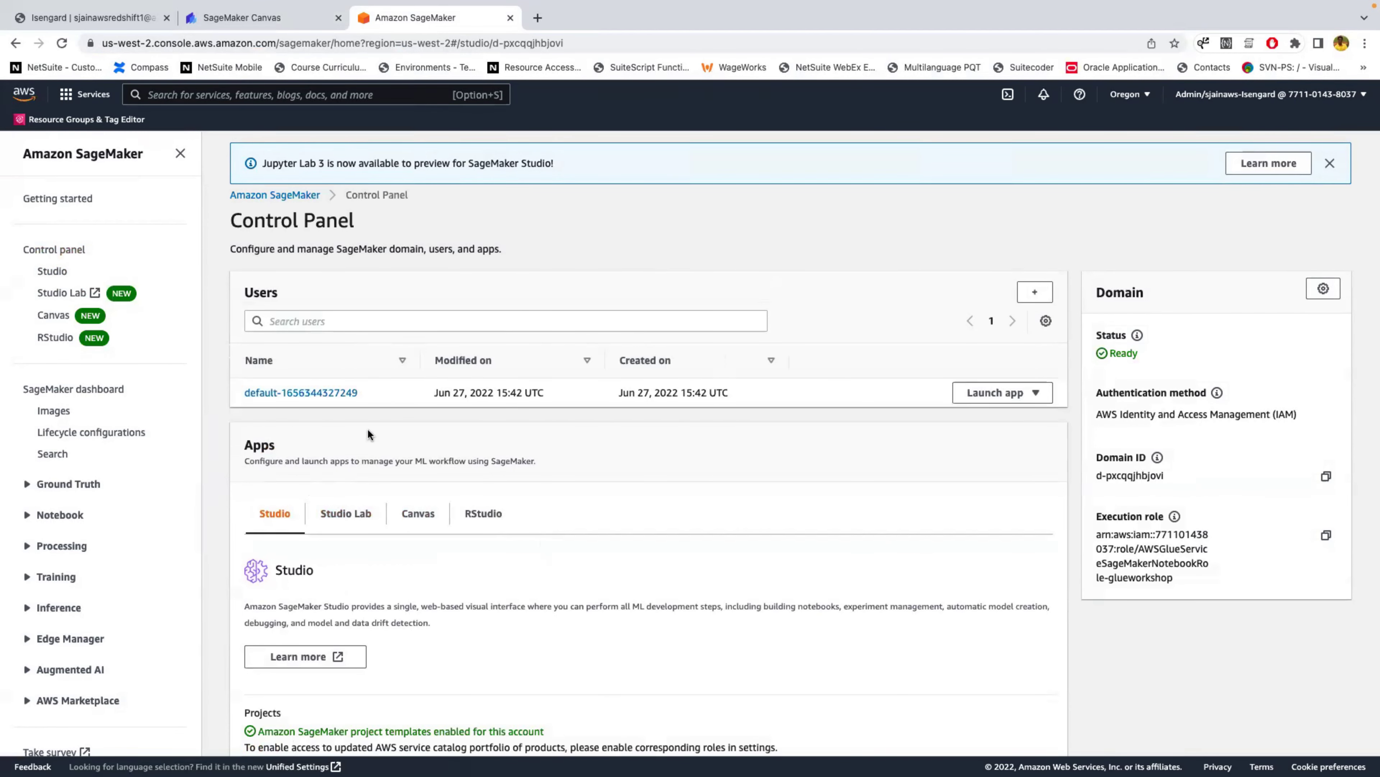
{"action": "left_click", "coordinate": [1019, 392]}
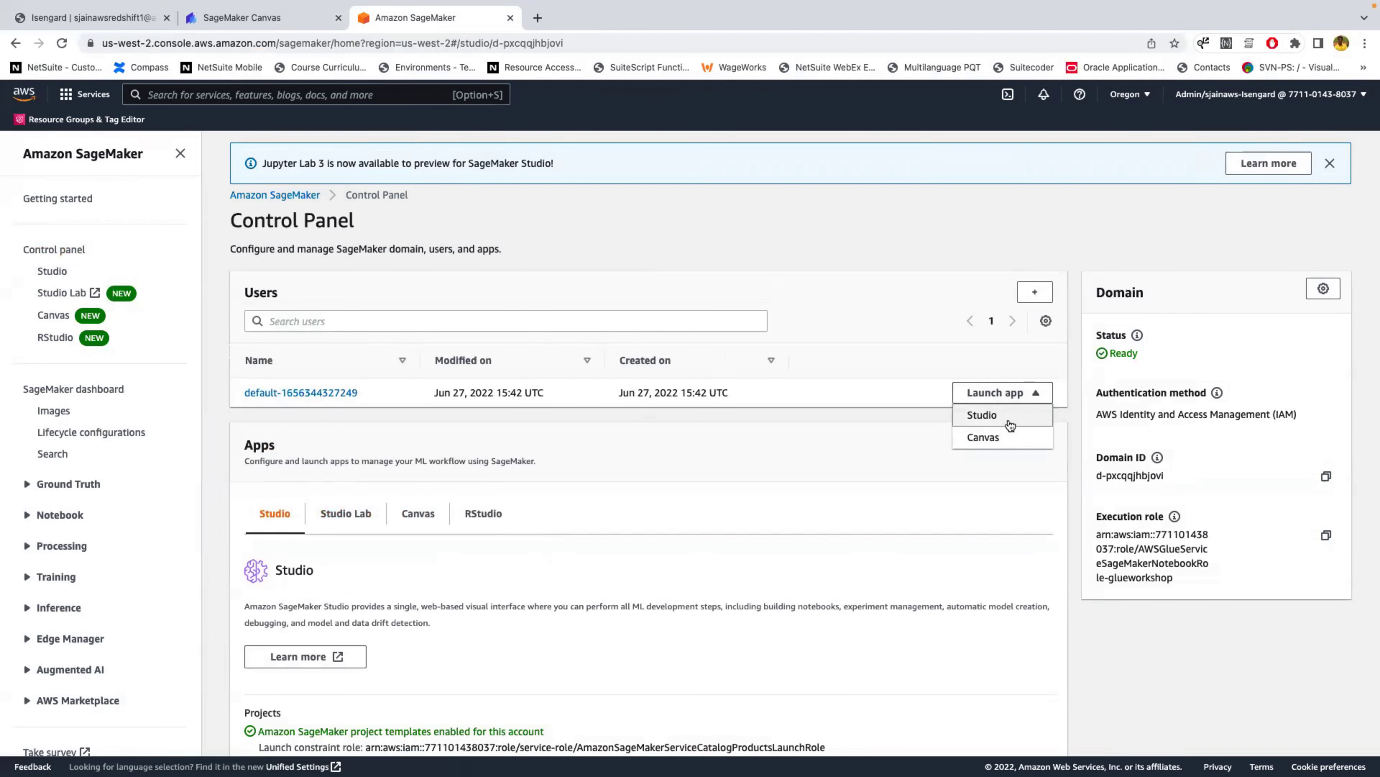
{"action": "left_click", "coordinate": [988, 416]}
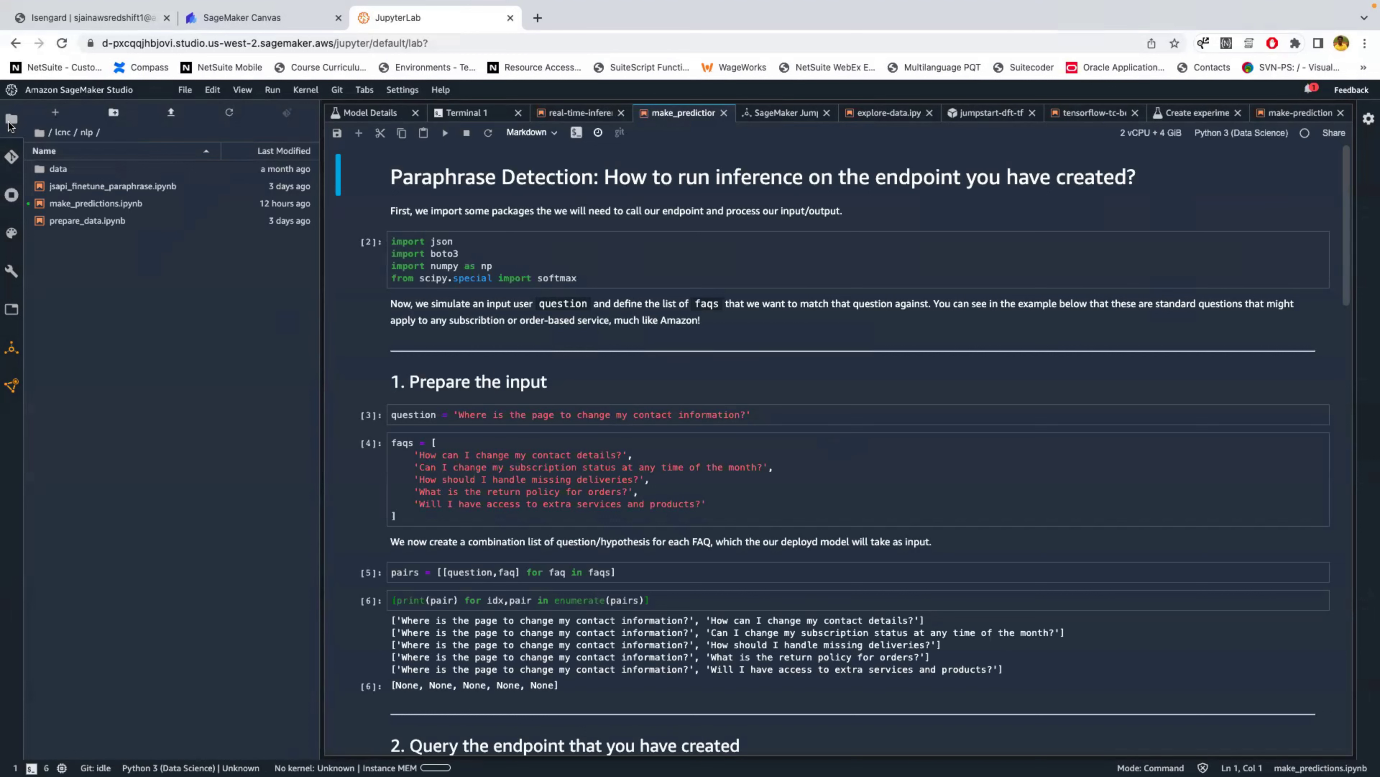
Look over Studio's Git options, running instances, cell tag settings and JumpStart launched assets, and open the Launcher.
{"action": "left_click", "coordinate": [11, 158]}
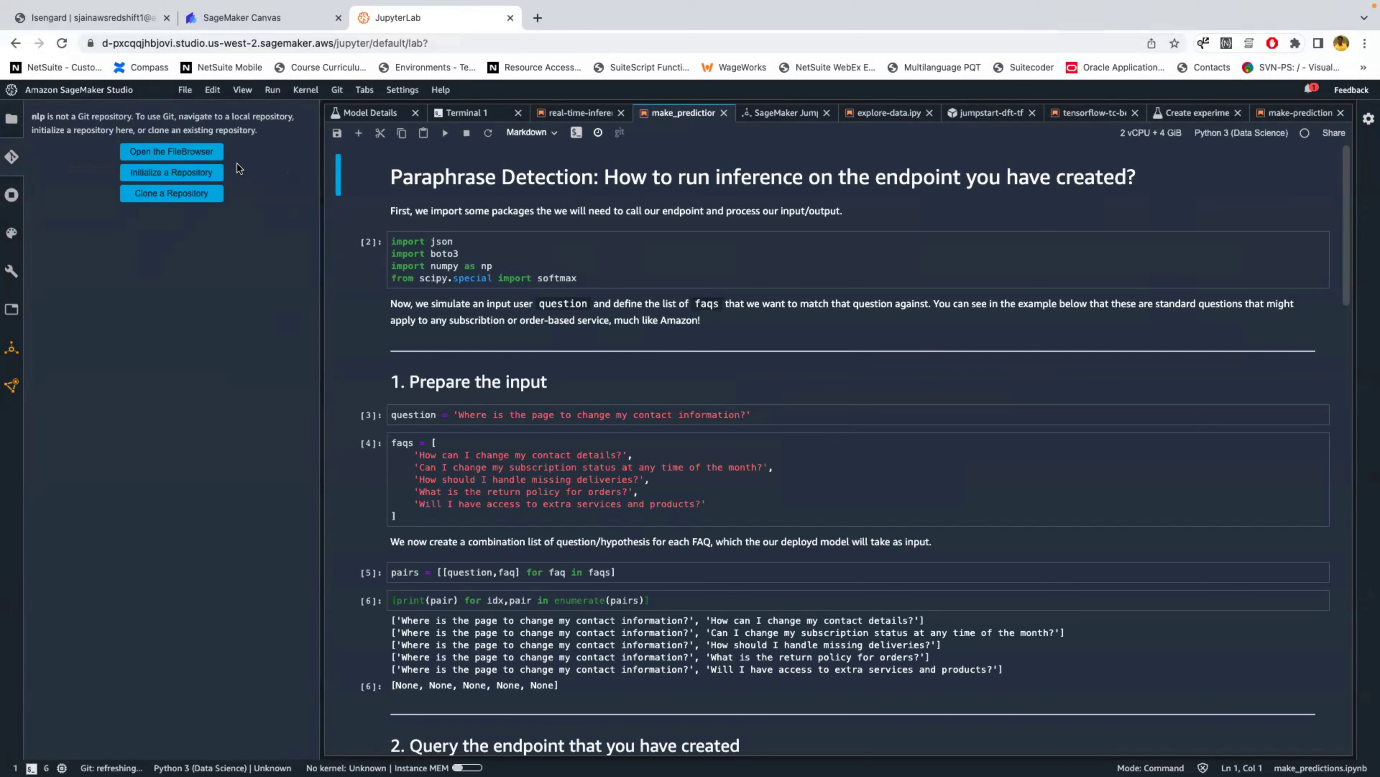
{"action": "left_click", "coordinate": [11, 195]}
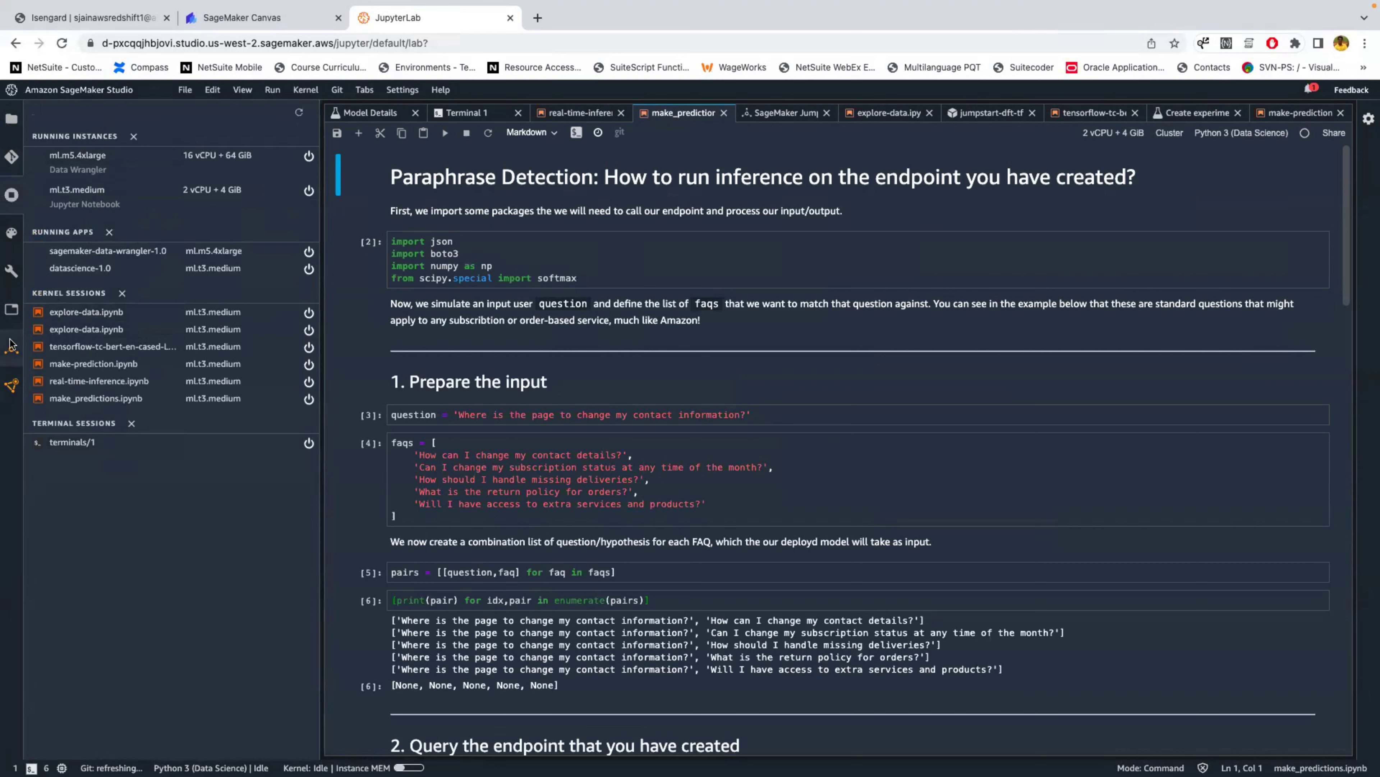
{"action": "left_click", "coordinate": [12, 270]}
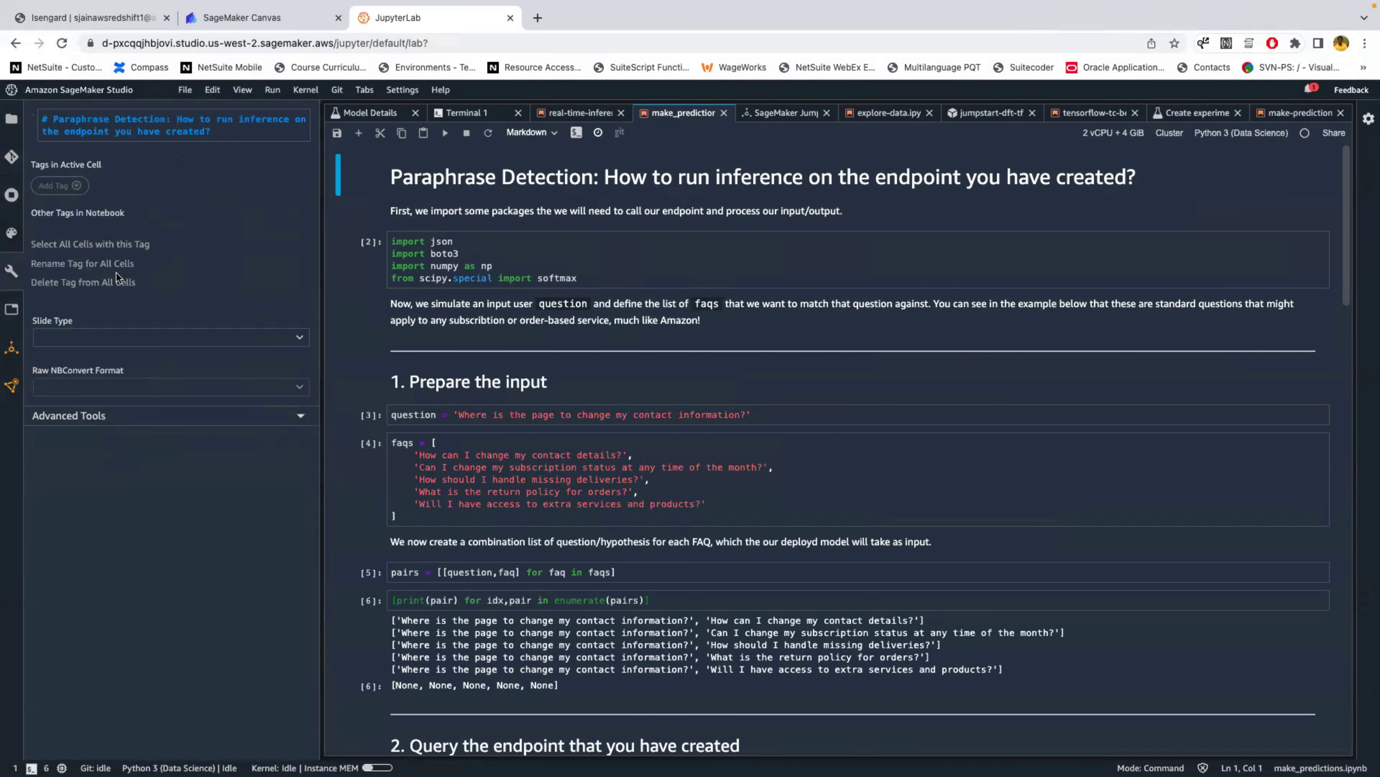
{"action": "left_click", "coordinate": [11, 348]}
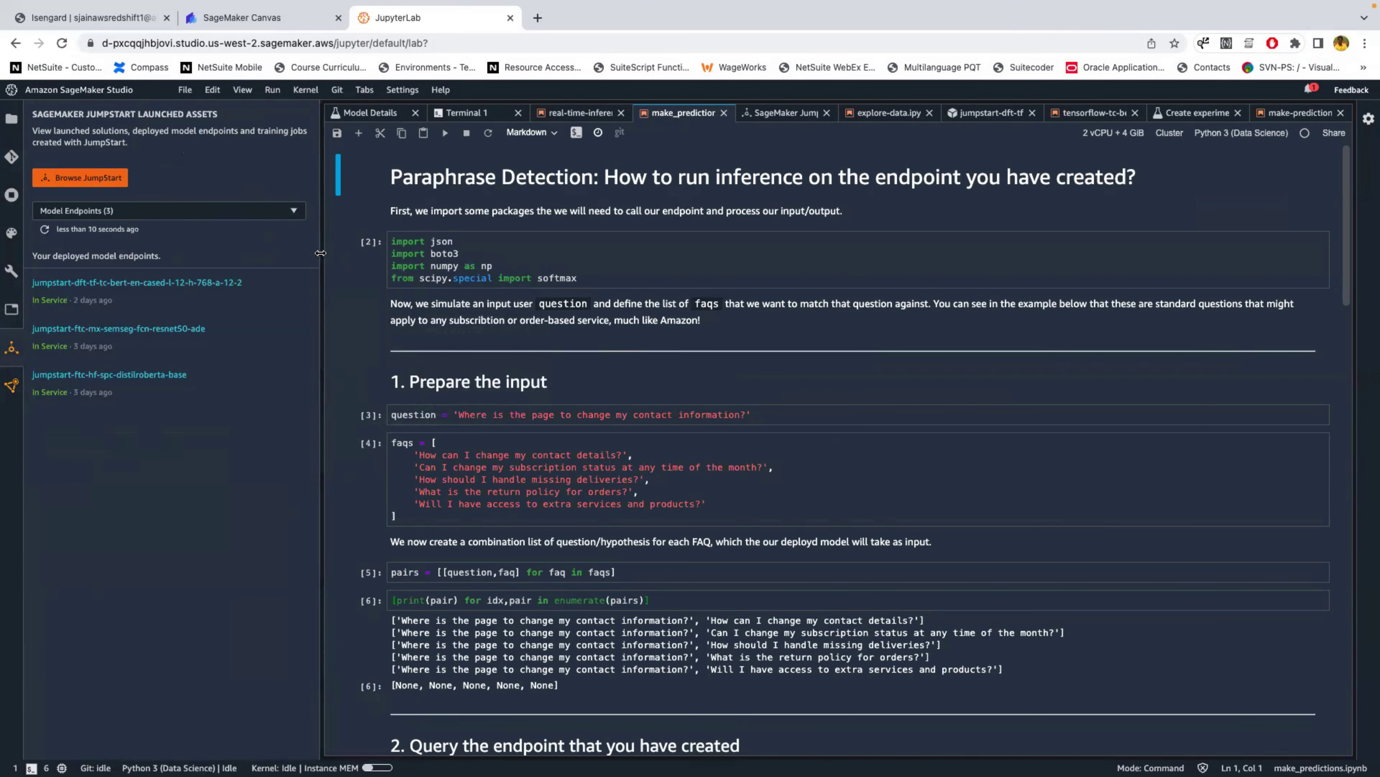
{"action": "left_click", "coordinate": [10, 91]}
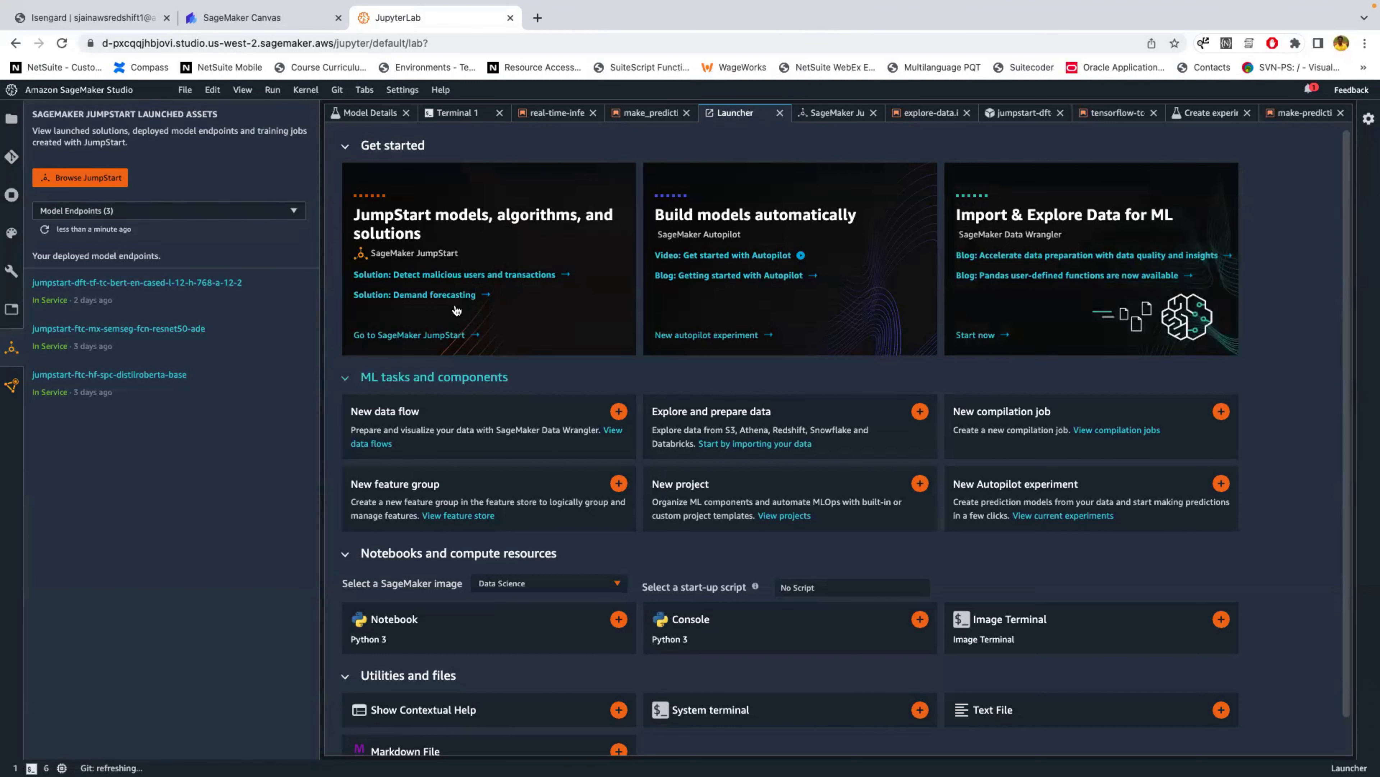
Browse the SageMaker JumpStart catalog, examining the featured content, the solutions, and the vision, text and tabular models.
{"action": "left_click", "coordinate": [111, 184]}
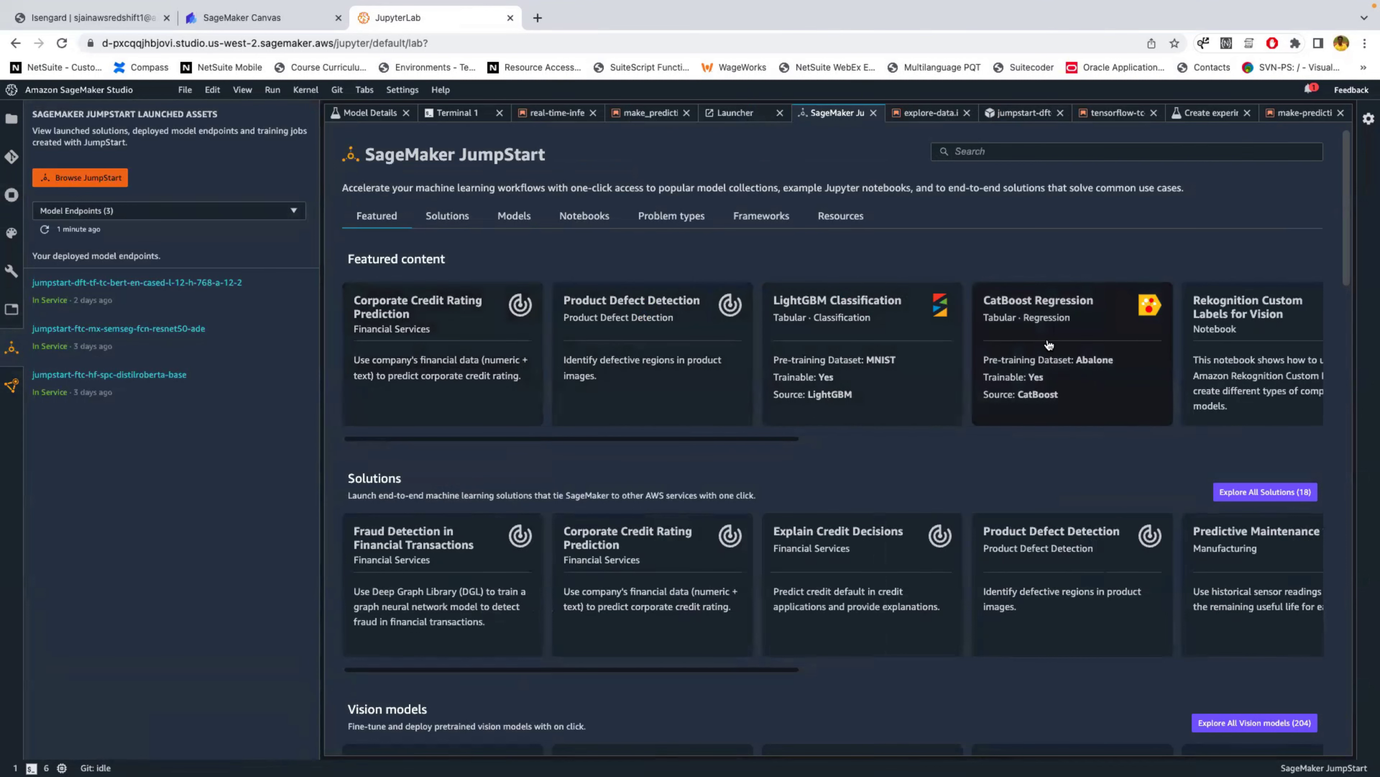
{"action": "scroll", "coordinate": [870, 470], "scroll_direction": "down", "scroll_amount": 3}
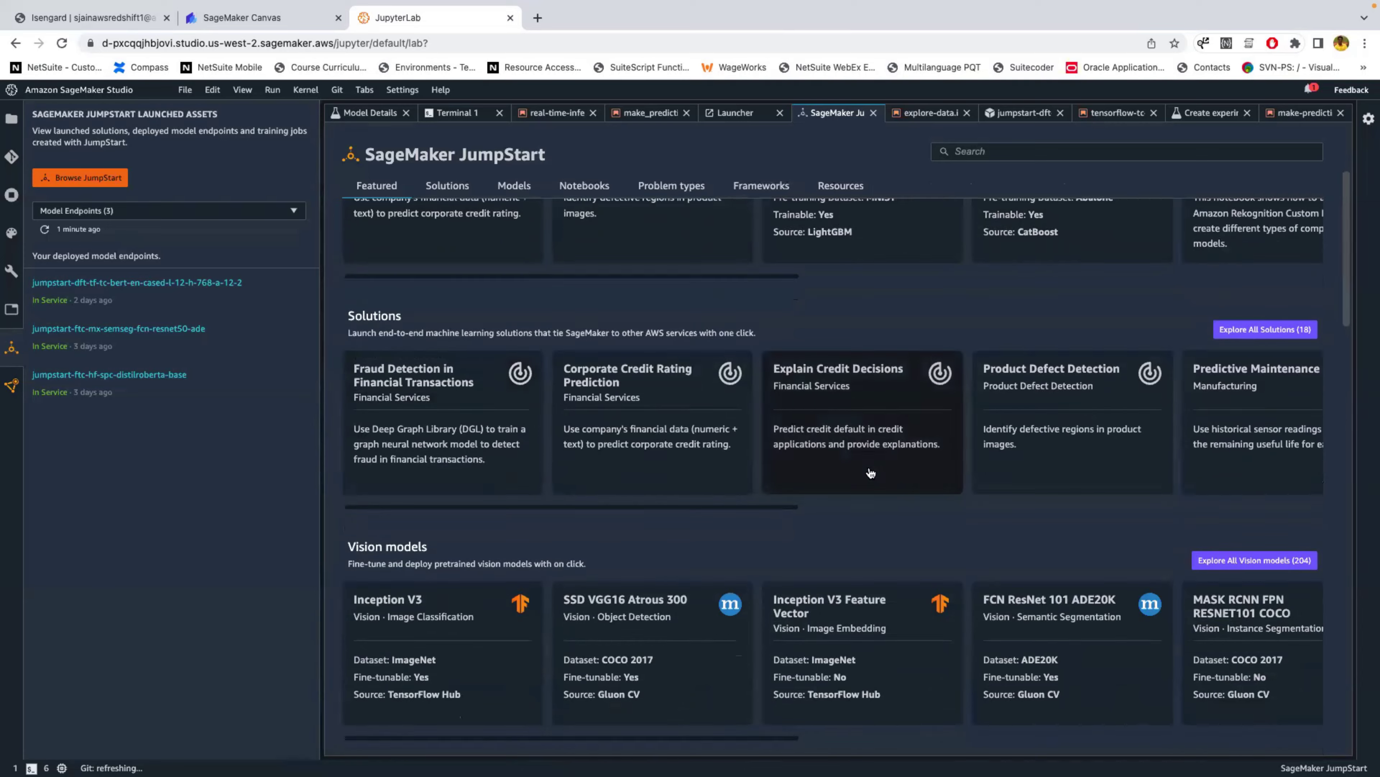
{"action": "scroll", "coordinate": [870, 473], "scroll_direction": "up", "scroll_amount": 3}
{"action": "left_click", "coordinate": [463, 220]}
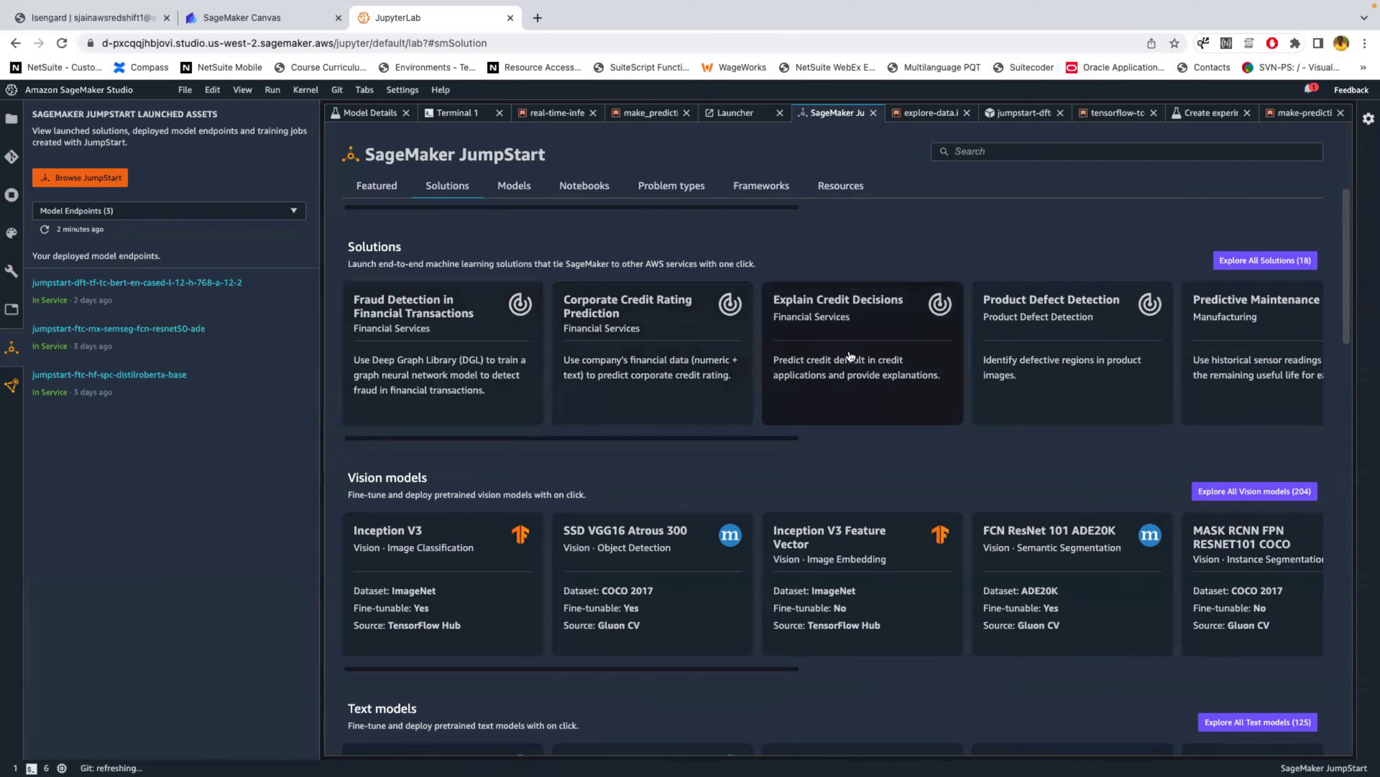
{"action": "scroll", "coordinate": [777, 472], "scroll_direction": "down", "scroll_amount": 5}
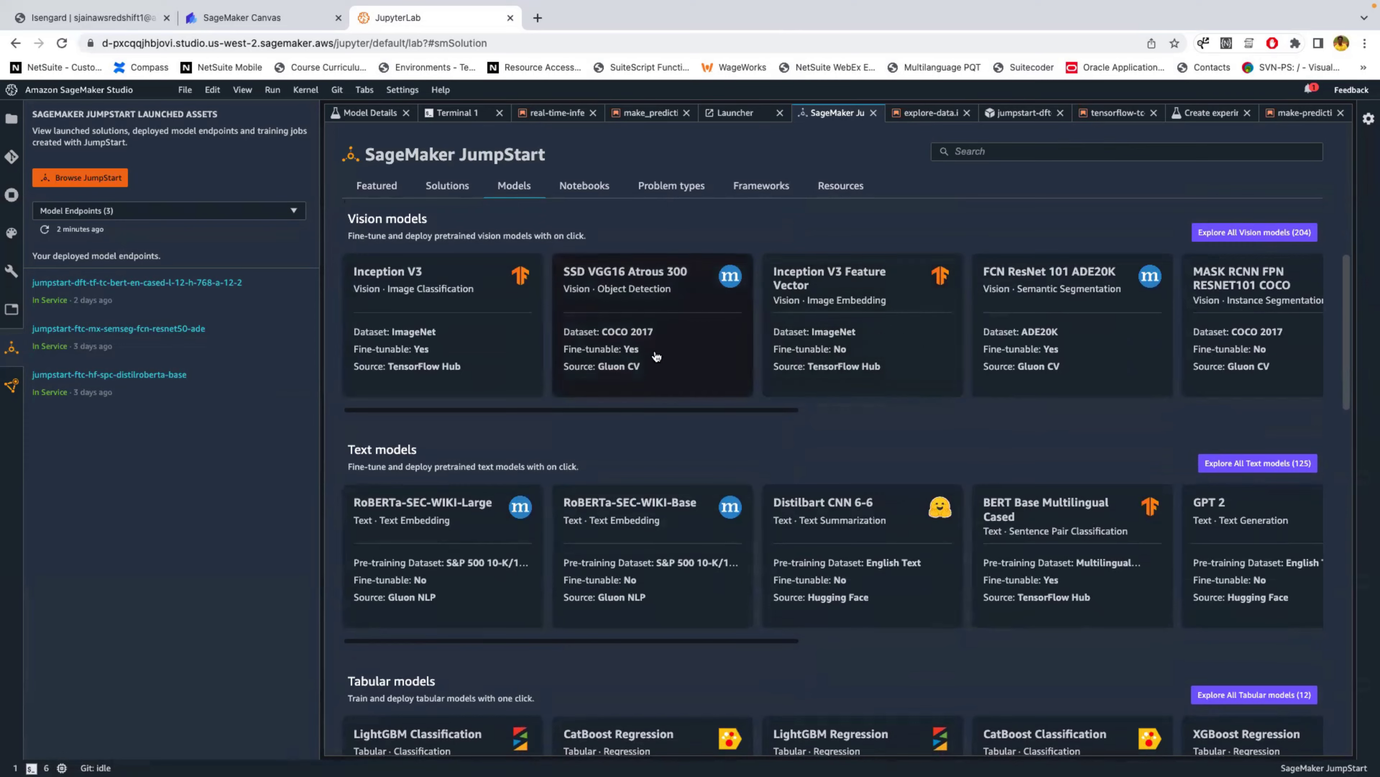
{"action": "scroll", "coordinate": [673, 423], "scroll_direction": "up", "scroll_amount": 3}
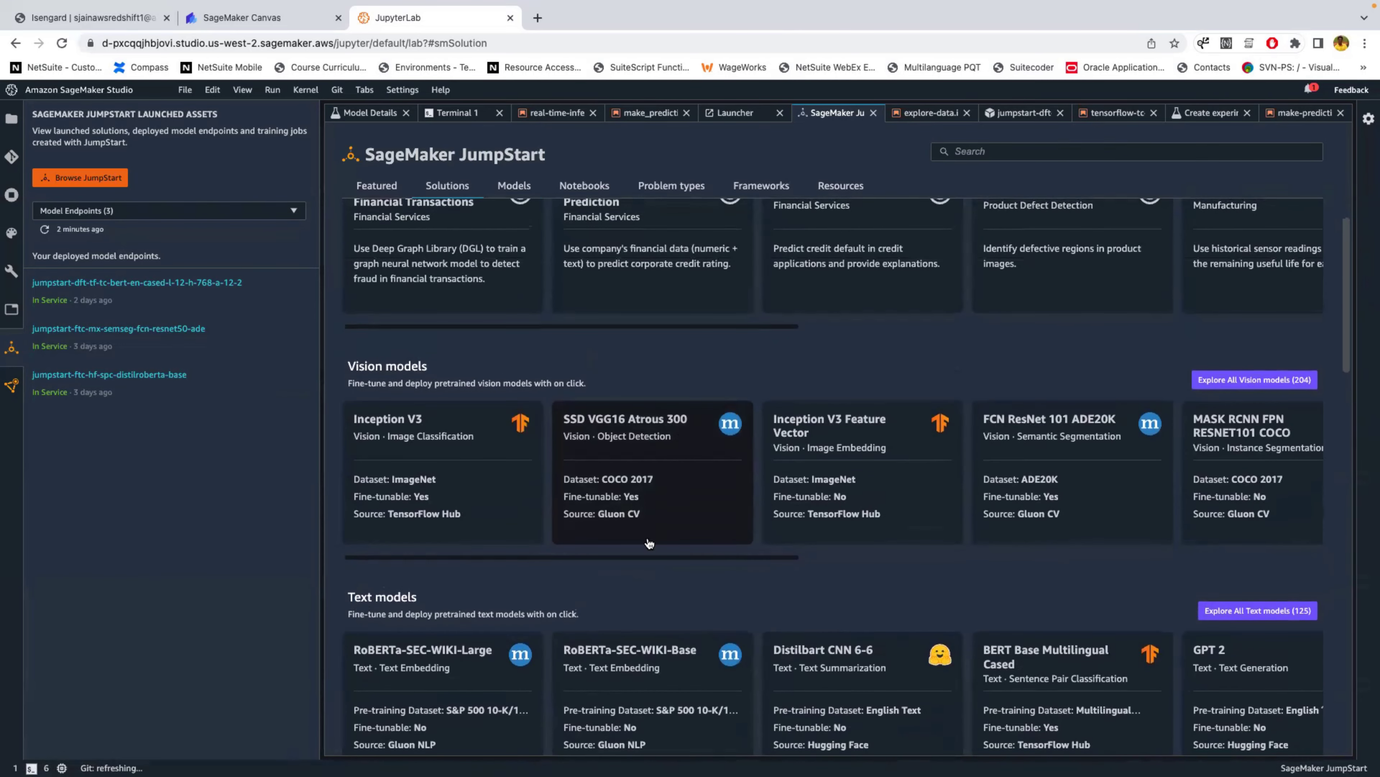
{"action": "scroll", "coordinate": [649, 543], "scroll_direction": "up", "scroll_amount": 1}
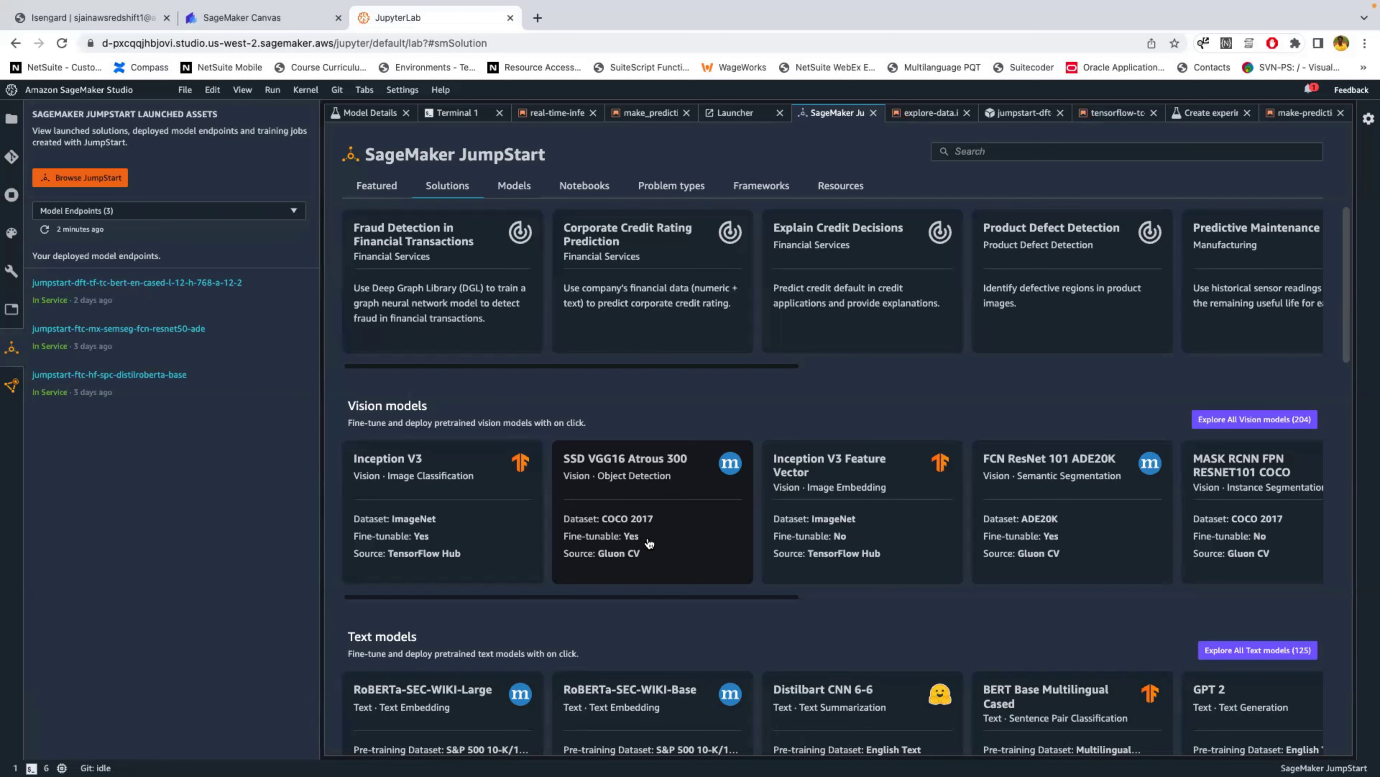
{"action": "scroll", "coordinate": [680, 500], "scroll_direction": "up", "scroll_amount": 5}
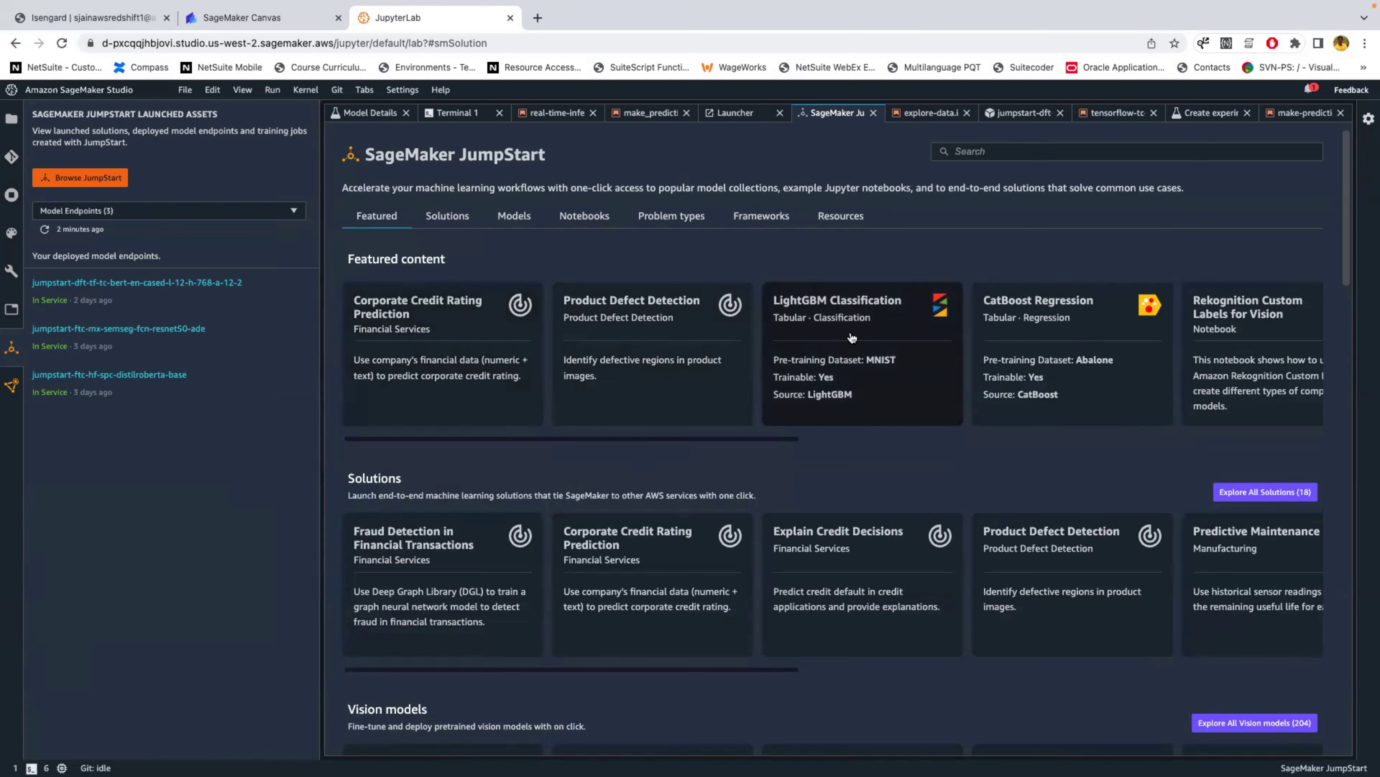
Look up "dis" in the JumpStart search, and open the details of each of the three deployed model endpoints.
{"action": "left_click", "coordinate": [973, 152]}
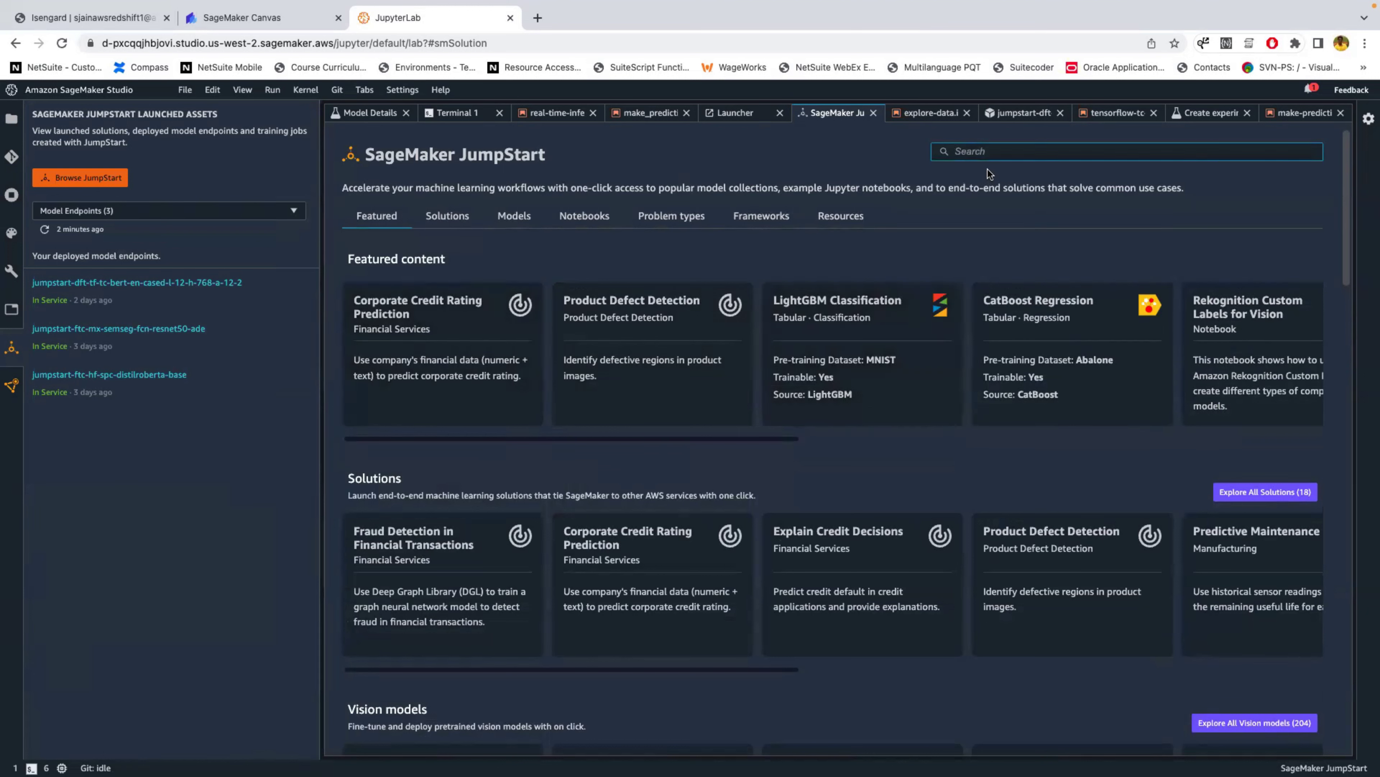
{"action": "type", "text": "dis"}
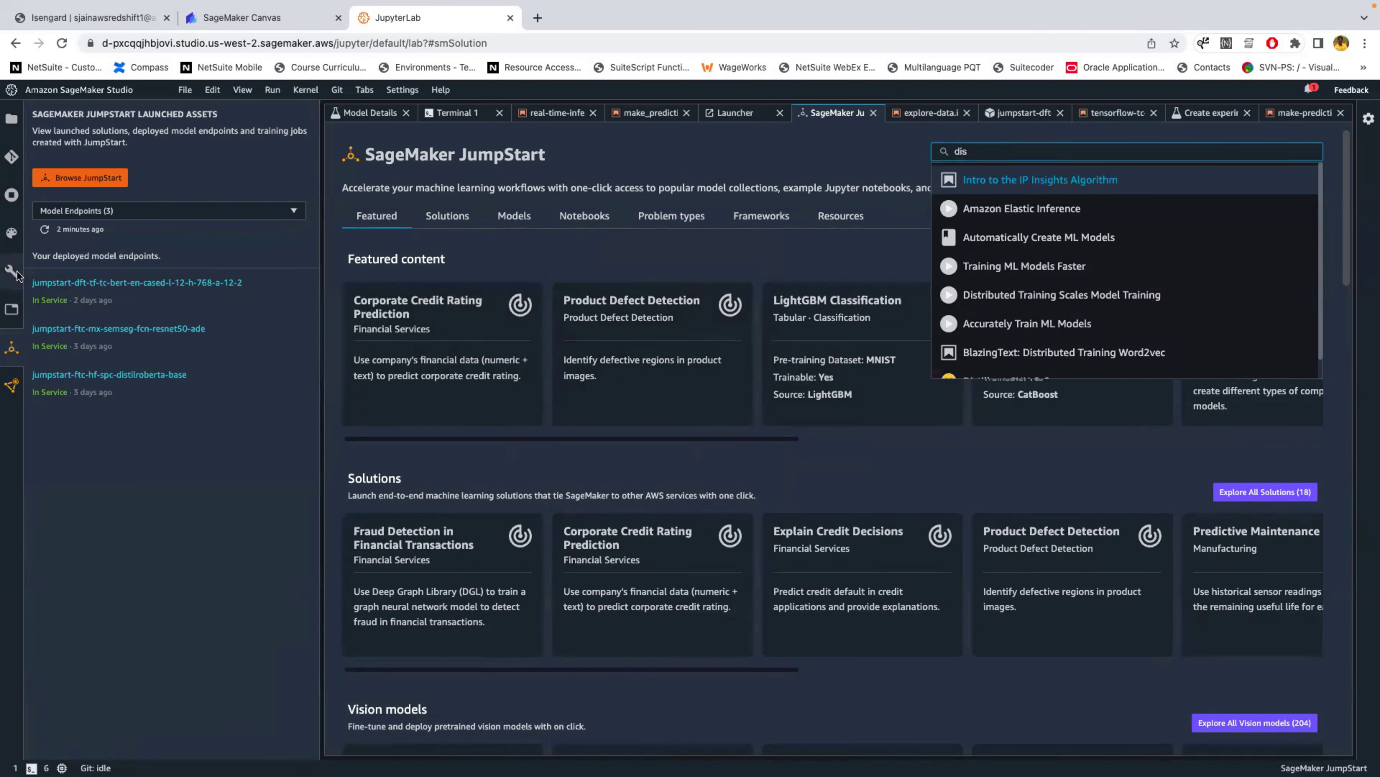
{"action": "left_click", "coordinate": [146, 295]}
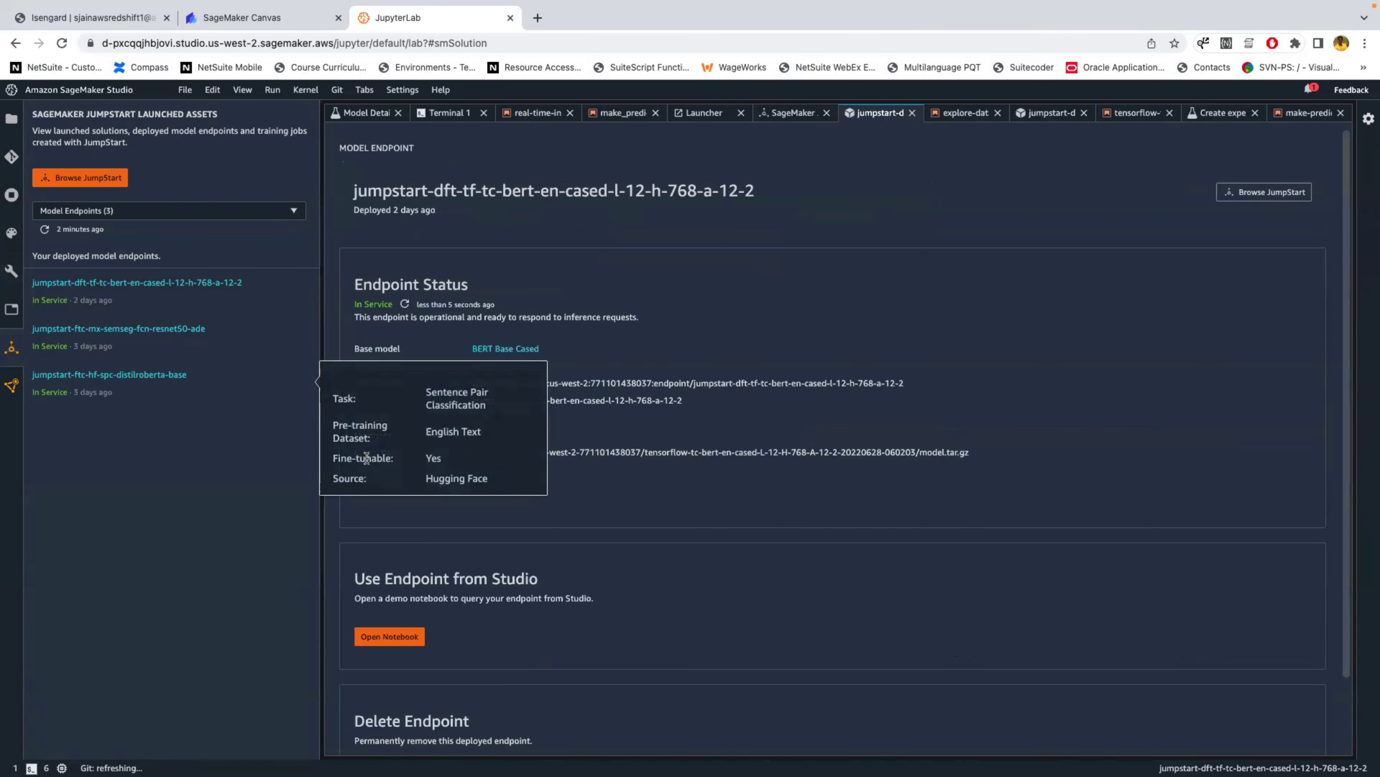
{"action": "scroll", "coordinate": [587, 533], "scroll_direction": "down", "scroll_amount": 1}
{"action": "left_click", "coordinate": [131, 330]}
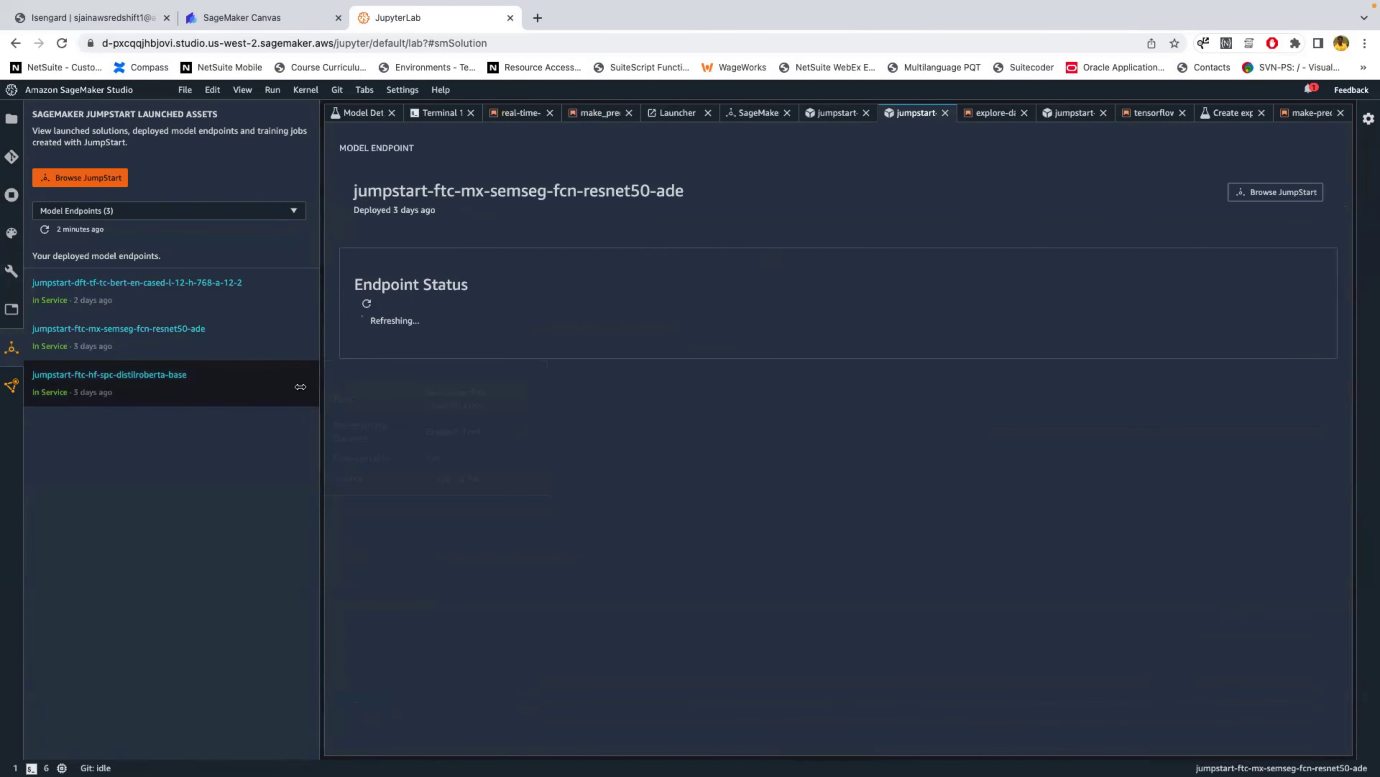
{"action": "left_click", "coordinate": [109, 375]}
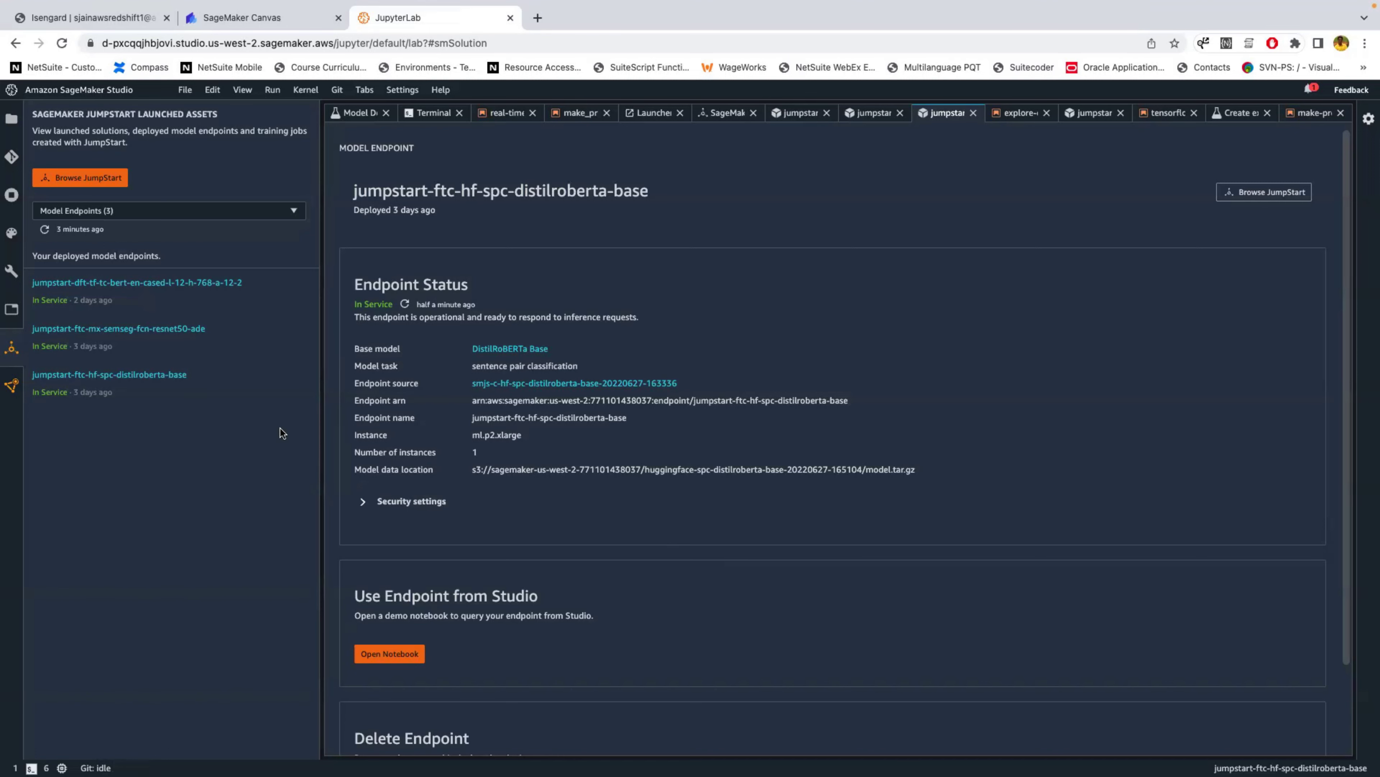
Check the categories of JumpStart launched assets, and review the endpoint details of jumpstart-ftc-hf-spc-distilroberta-base again.
{"action": "mouse_move", "coordinate": [236, 365]}
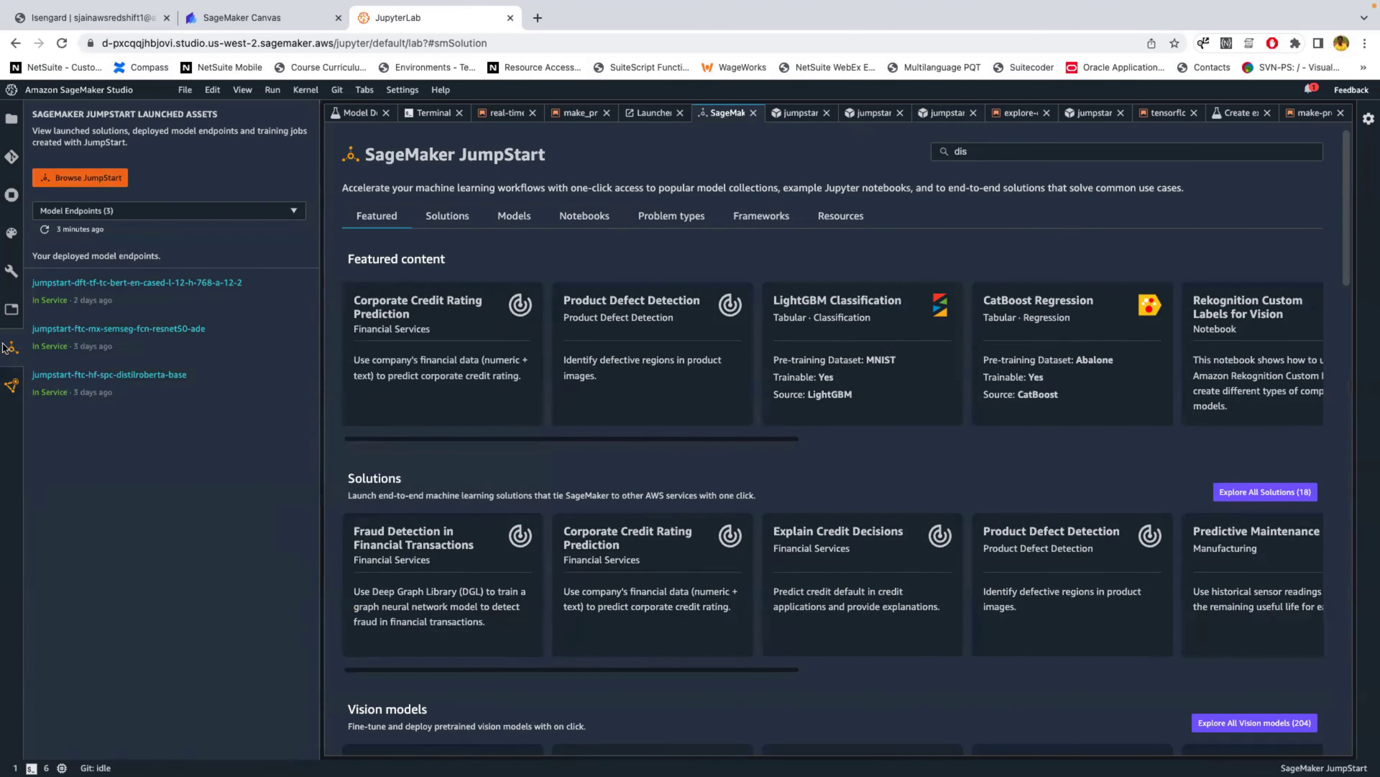
{"action": "left_click", "coordinate": [55, 210]}
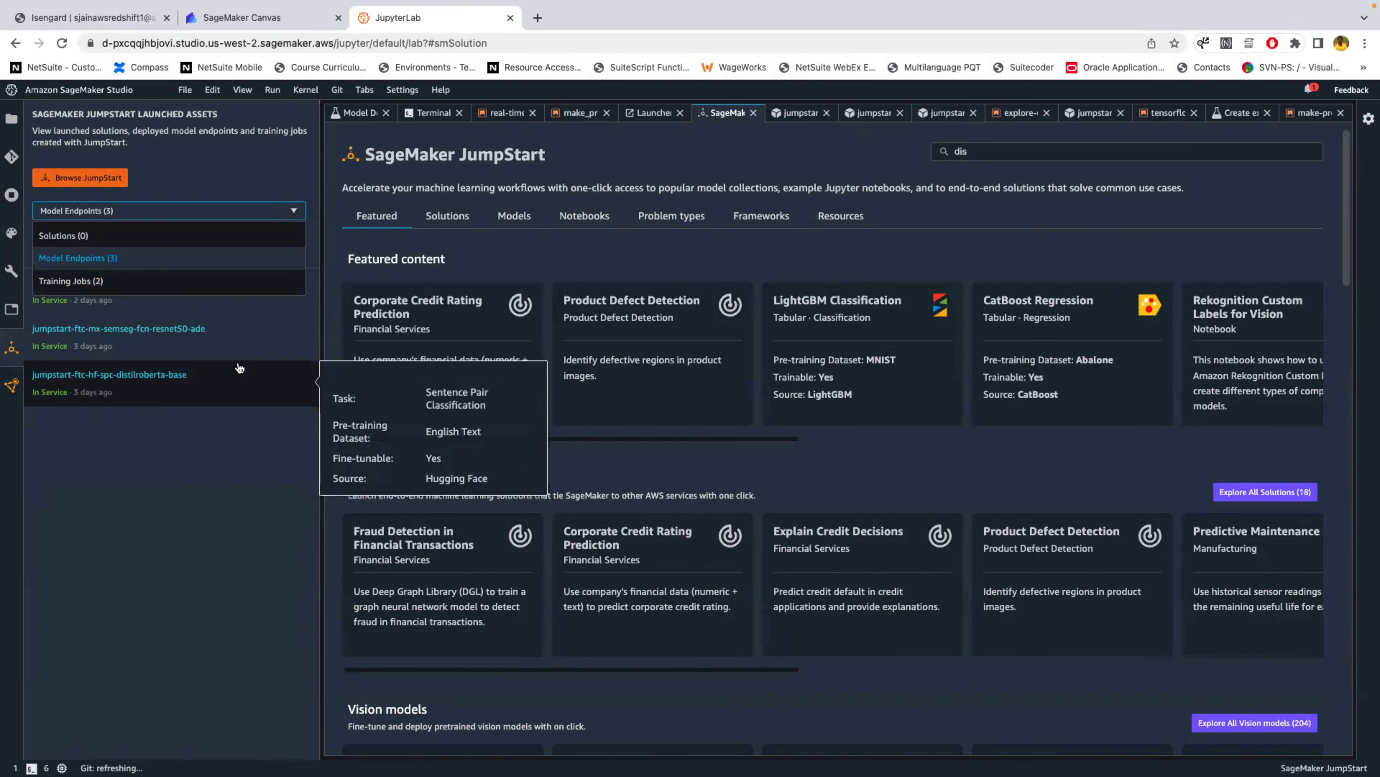
{"action": "left_click", "coordinate": [190, 447]}
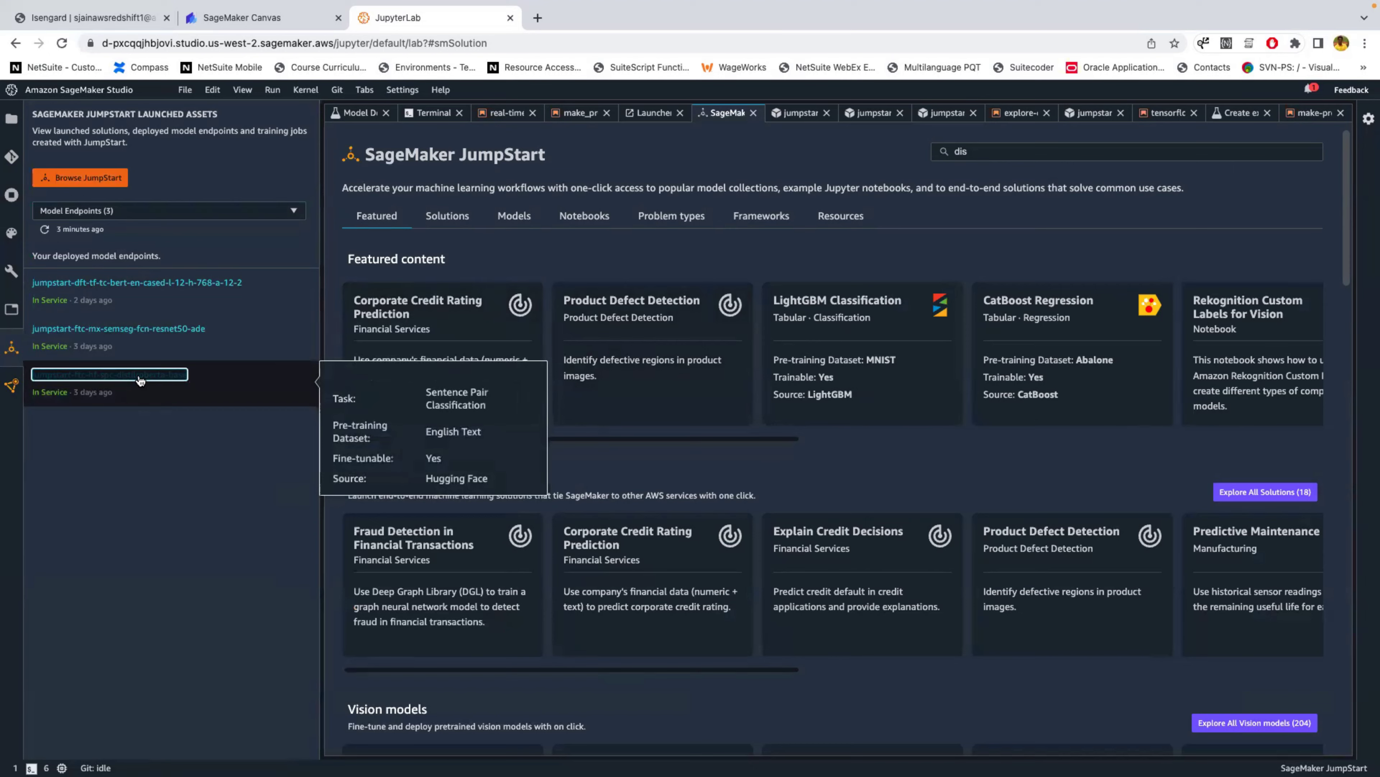
{"action": "left_click", "coordinate": [179, 381]}
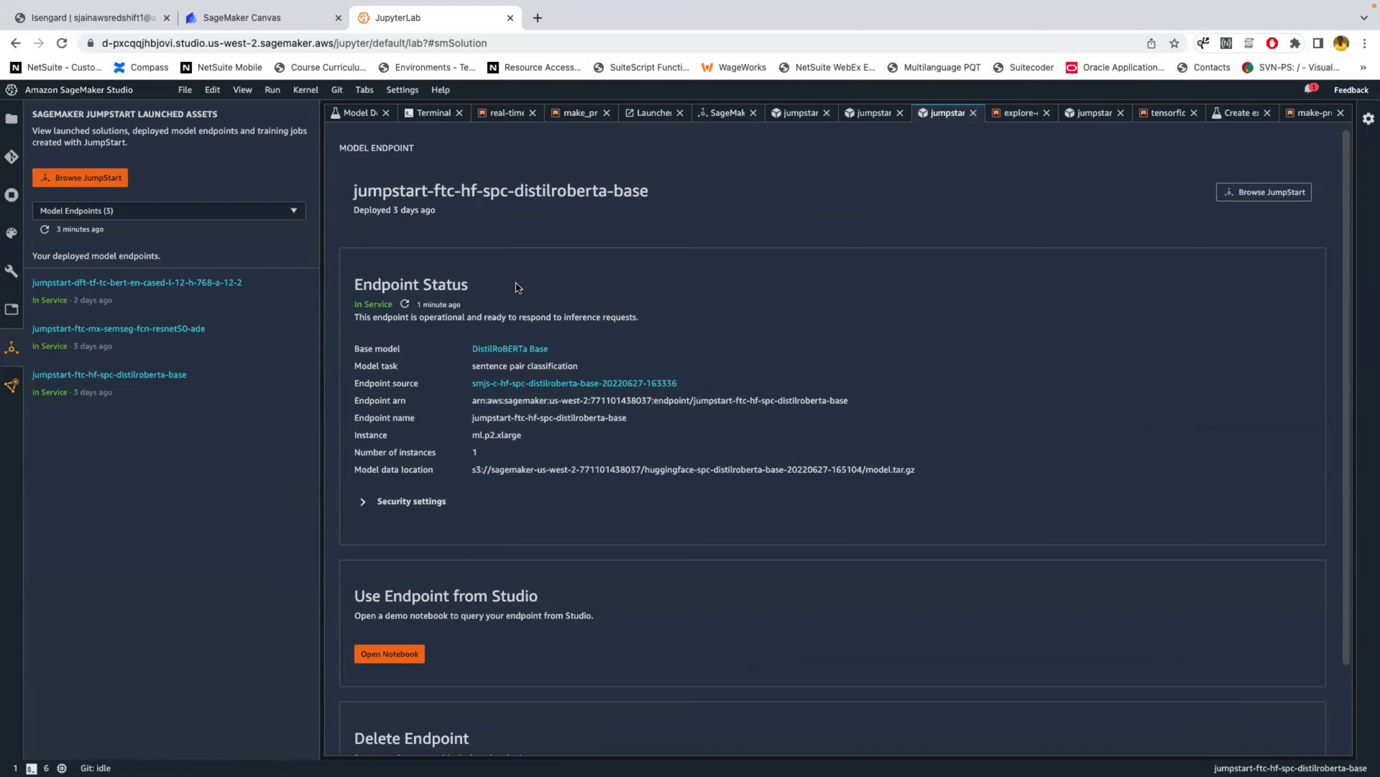
Return to the JumpStart catalog and search it for "bert".
{"action": "left_click", "coordinate": [77, 181]}
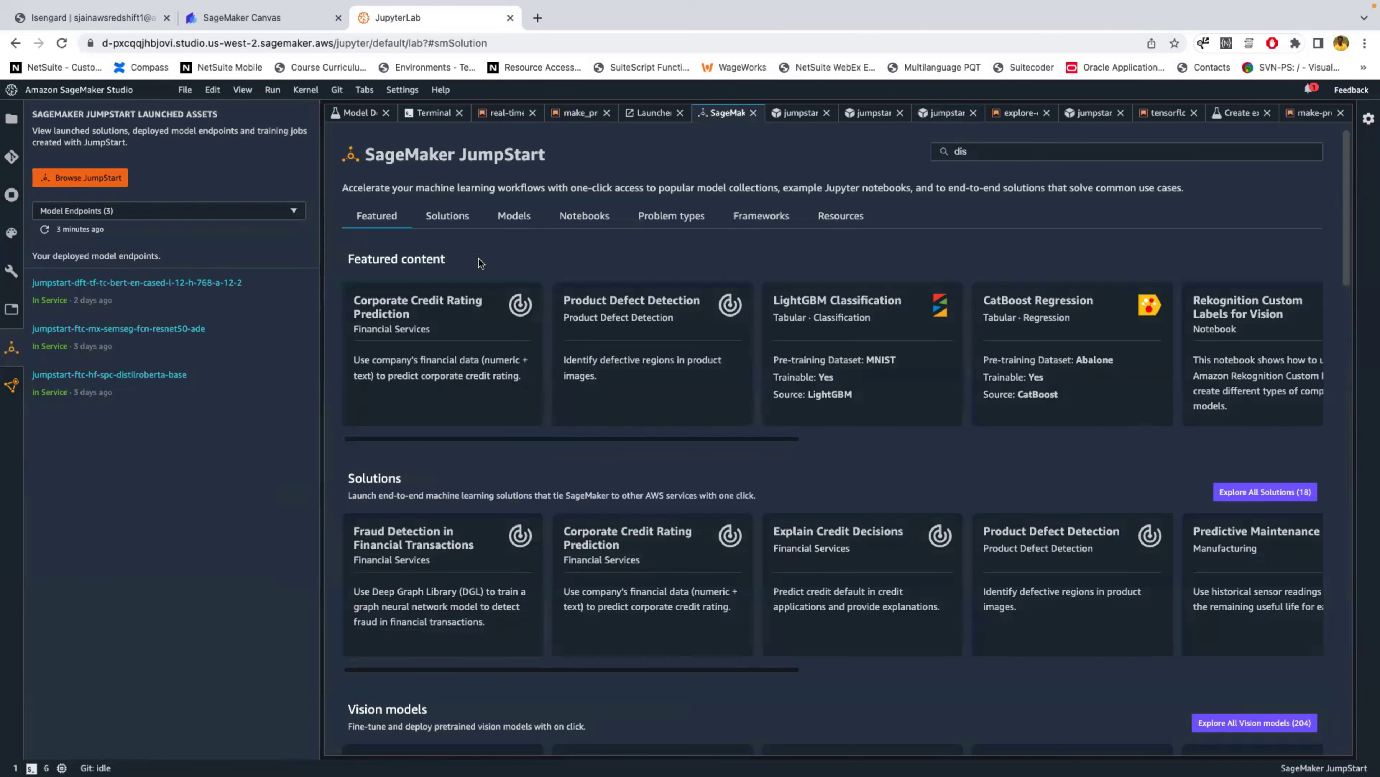
{"action": "left_click", "coordinate": [1027, 151]}
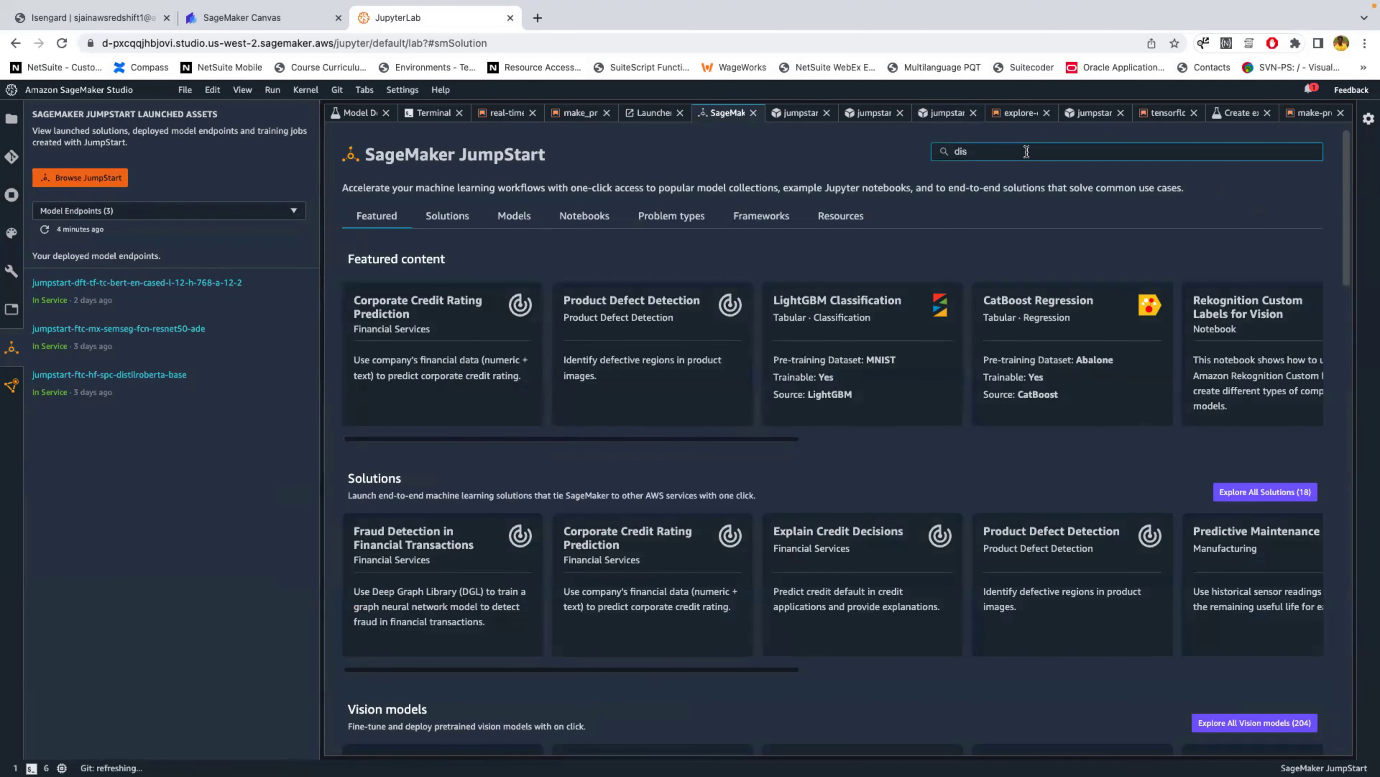
{"action": "key", "text": "ctrl+a"}
{"action": "type", "text": "ber"}
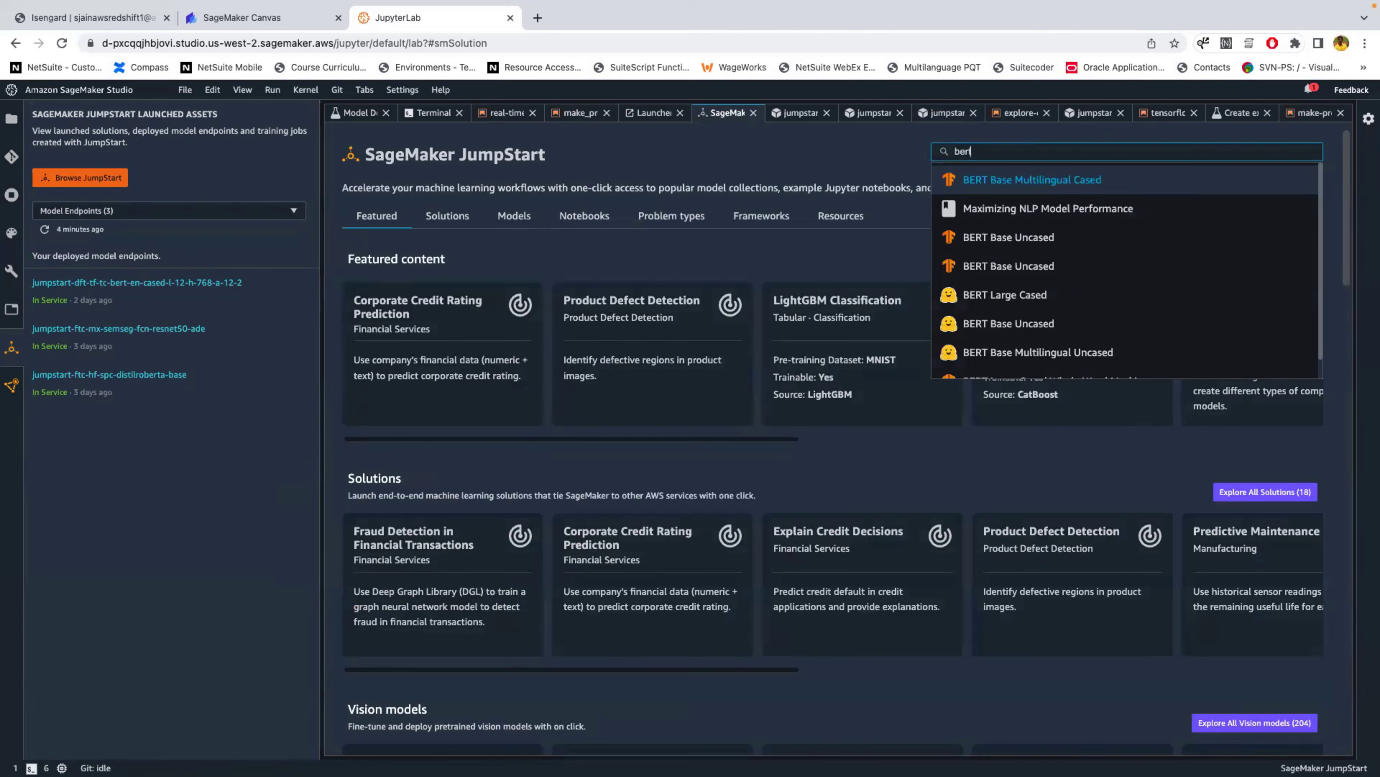
{"action": "key", "text": "Return"}
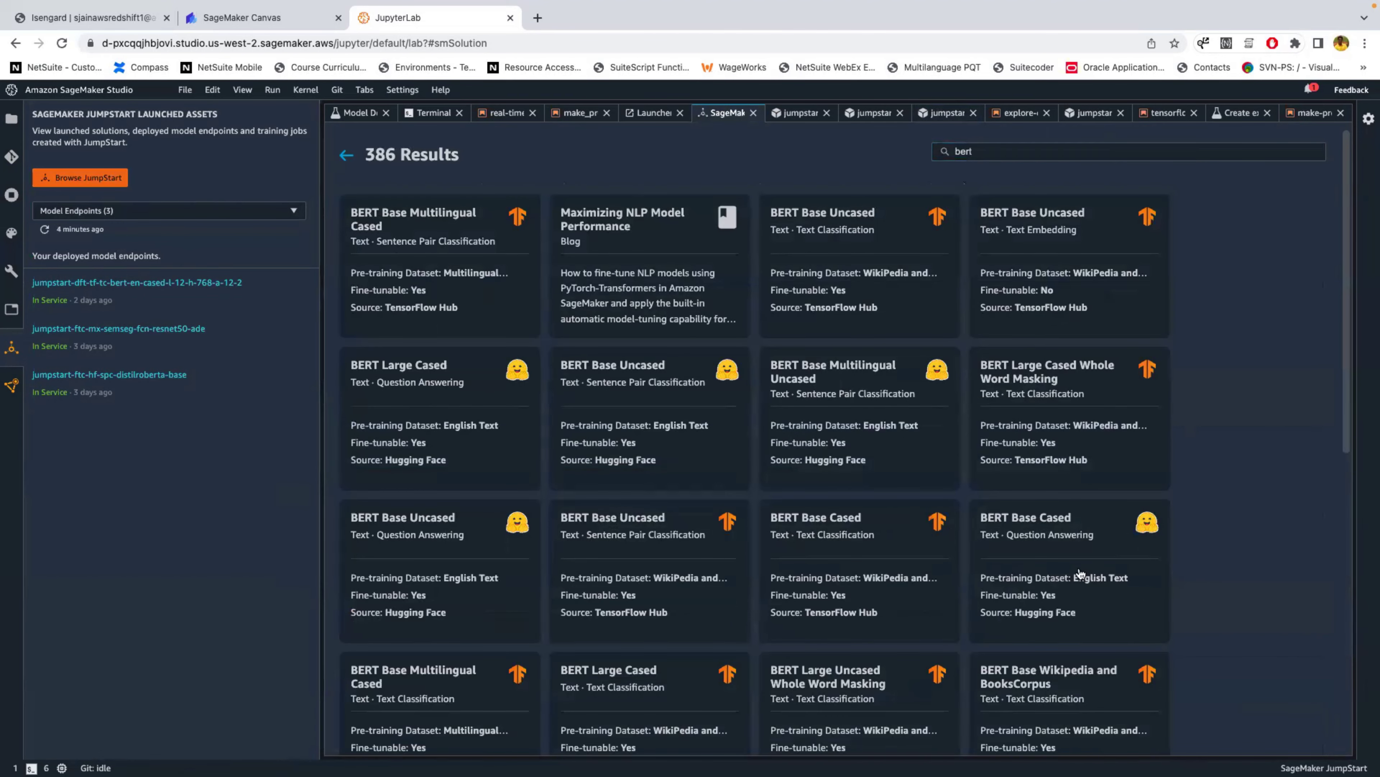
Find "dist" within the page of bert search results, and clear the find text.
{"action": "scroll", "coordinate": [916, 490], "scroll_direction": "down", "scroll_amount": 2}
{"action": "scroll", "coordinate": [917, 490], "scroll_direction": "down", "scroll_amount": 1}
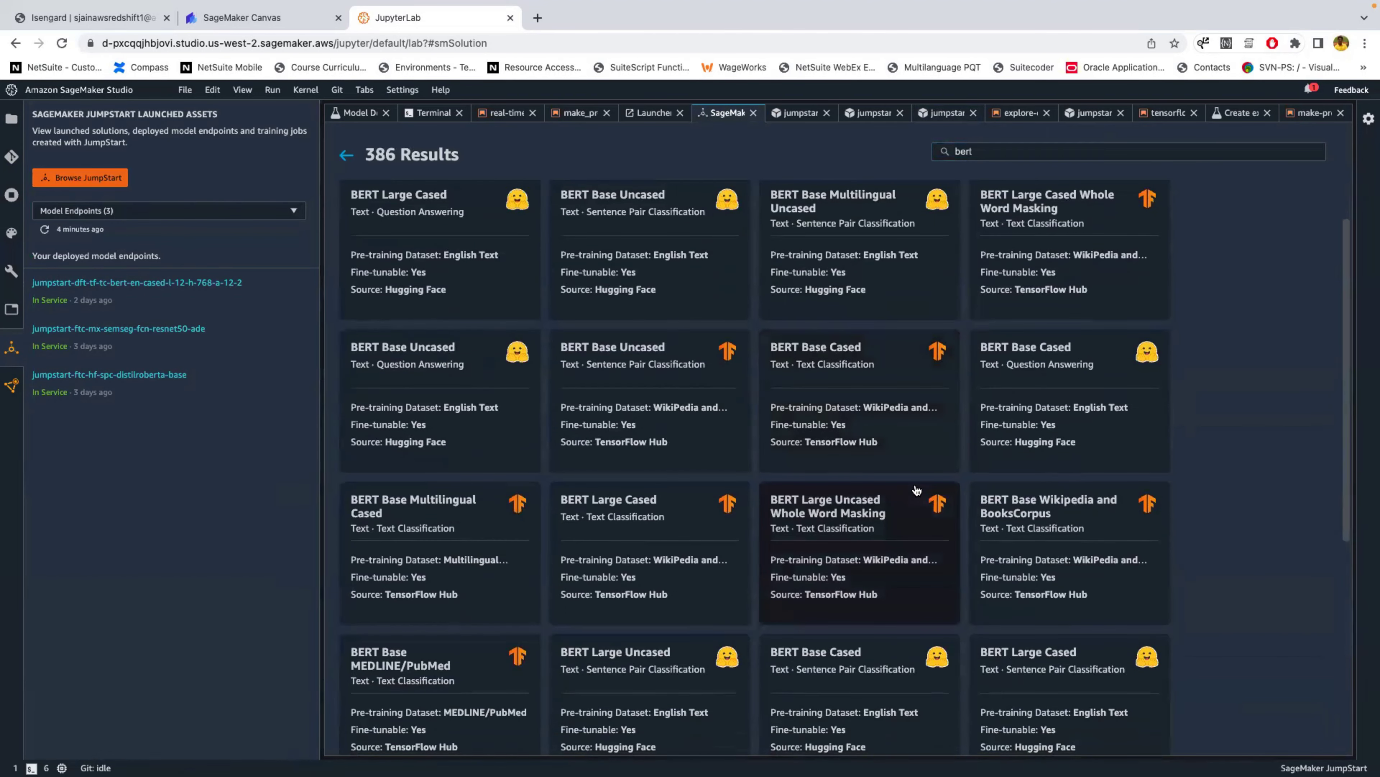
{"action": "key", "text": "ctrl+f"}
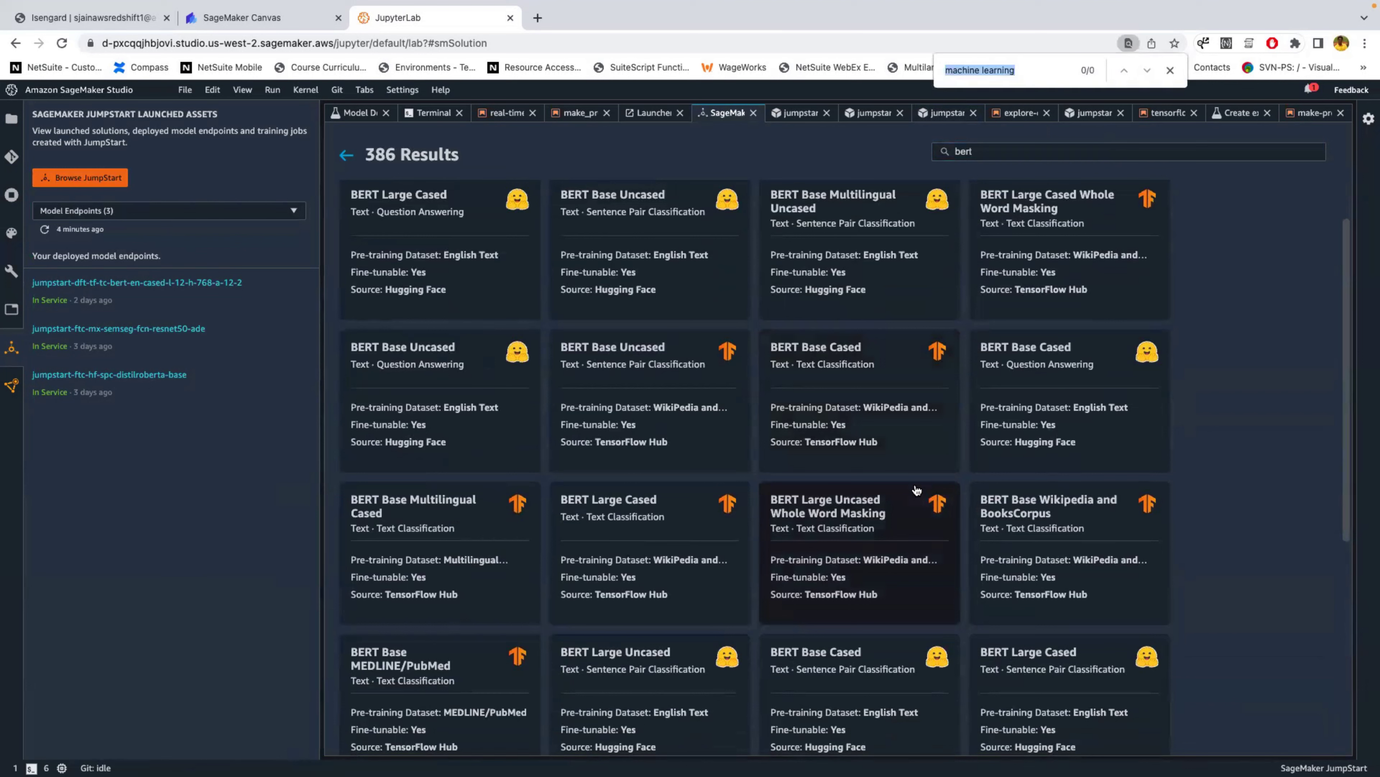
{"action": "type", "text": "dist"}
{"action": "key", "text": "Return"}
{"action": "key", "text": "BackSpace"}
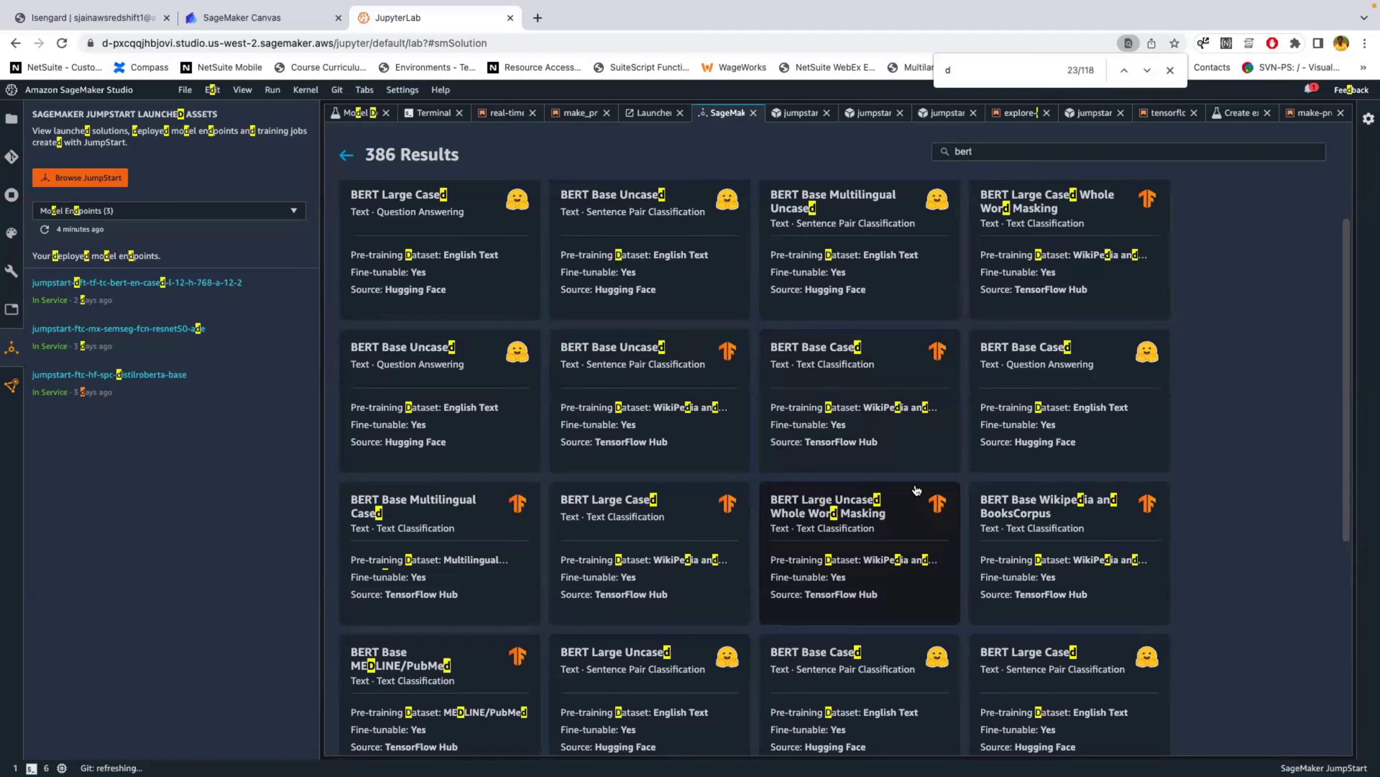
{"action": "key", "text": "BackSpace"}
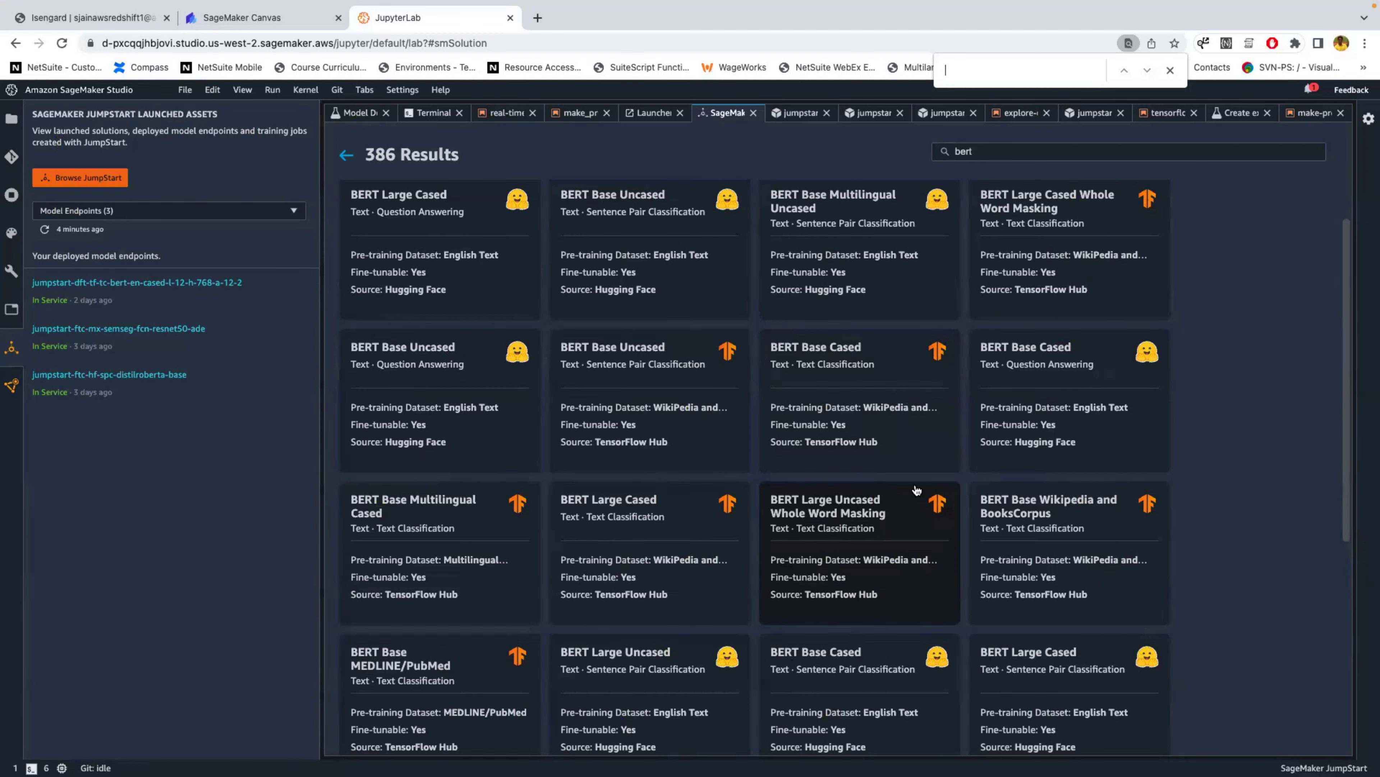
Browse the bert search results, examining the available BERT and RoBERTa models with their tasks, datasets and sources.
{"action": "scroll", "coordinate": [917, 489], "scroll_direction": "down", "scroll_amount": 3}
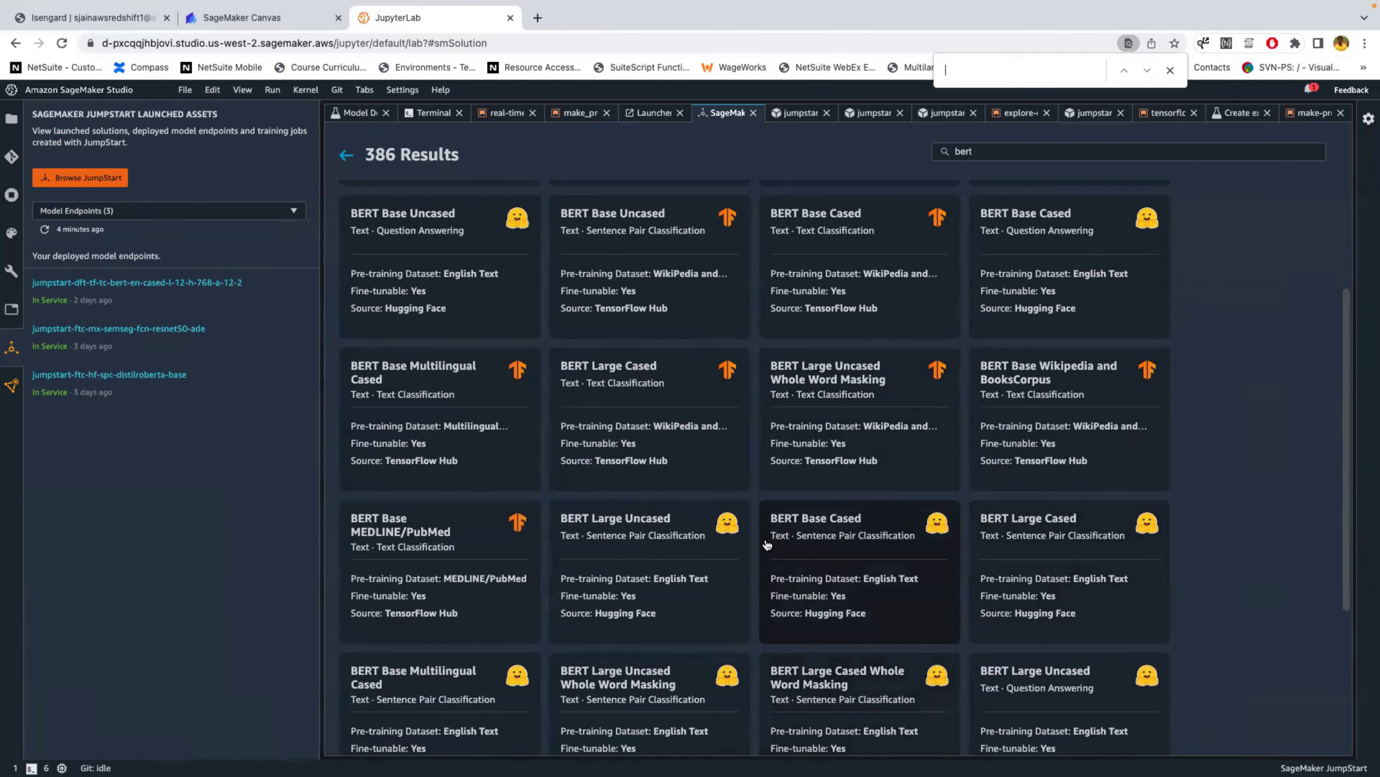
{"action": "scroll", "coordinate": [502, 529], "scroll_direction": "down", "scroll_amount": 3}
{"action": "scroll", "coordinate": [662, 578], "scroll_direction": "down", "scroll_amount": 8}
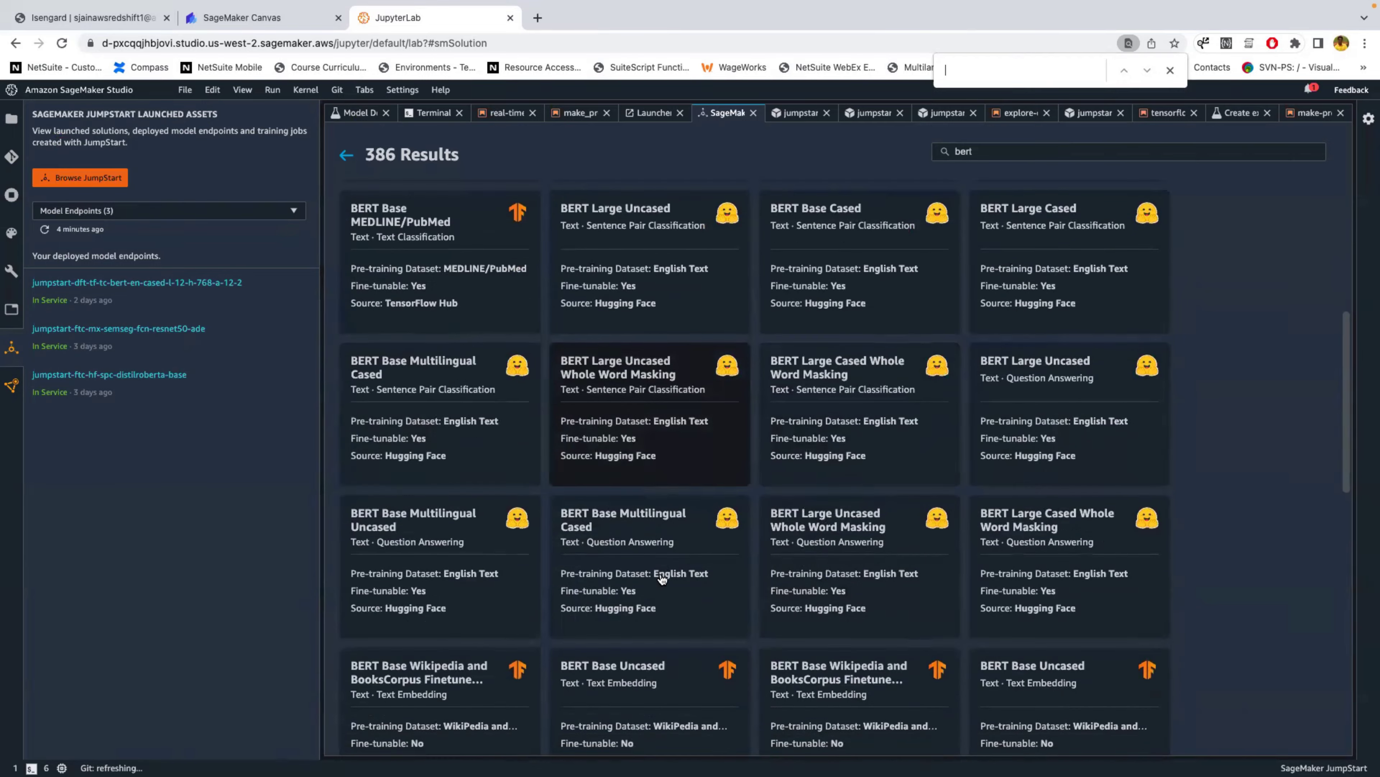
{"action": "scroll", "coordinate": [662, 578], "scroll_direction": "down", "scroll_amount": 20}
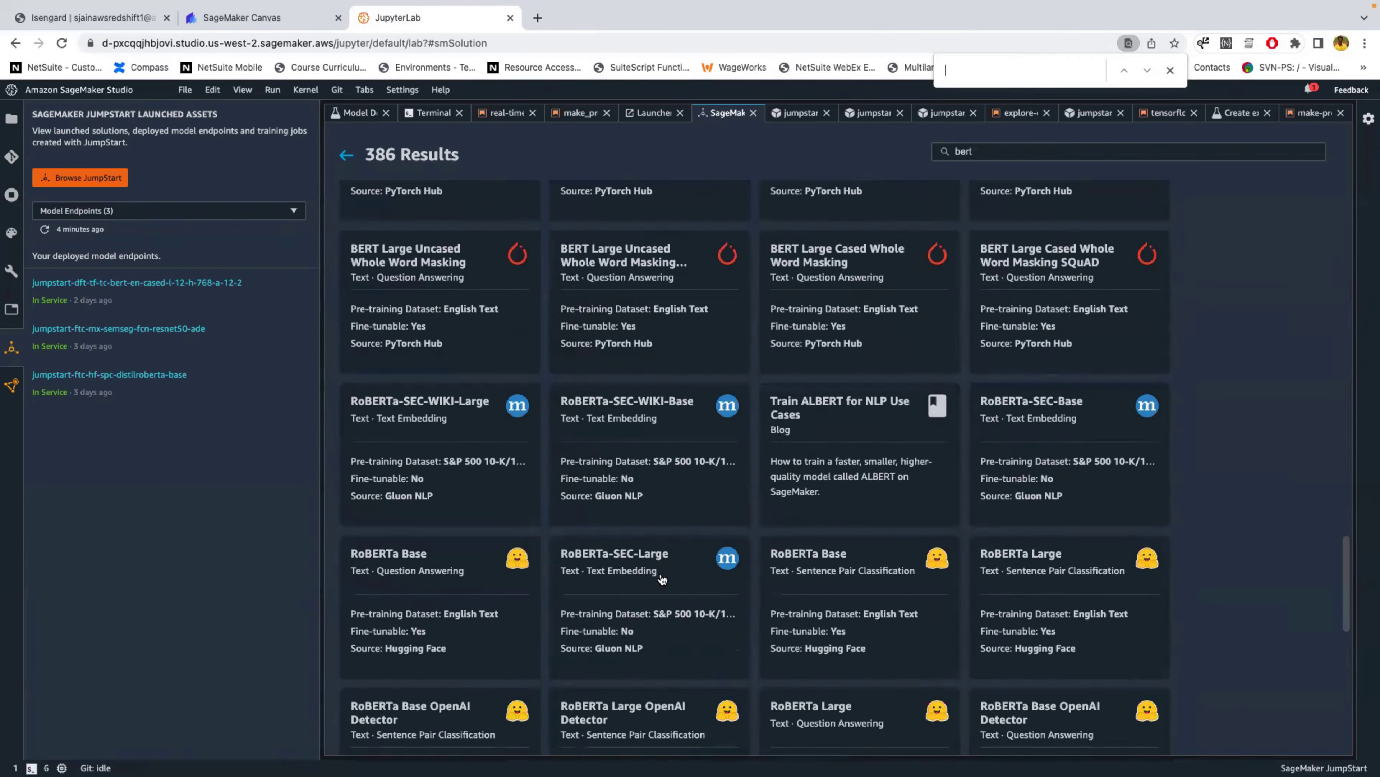
{"action": "scroll", "coordinate": [662, 579], "scroll_direction": "up", "scroll_amount": 15}
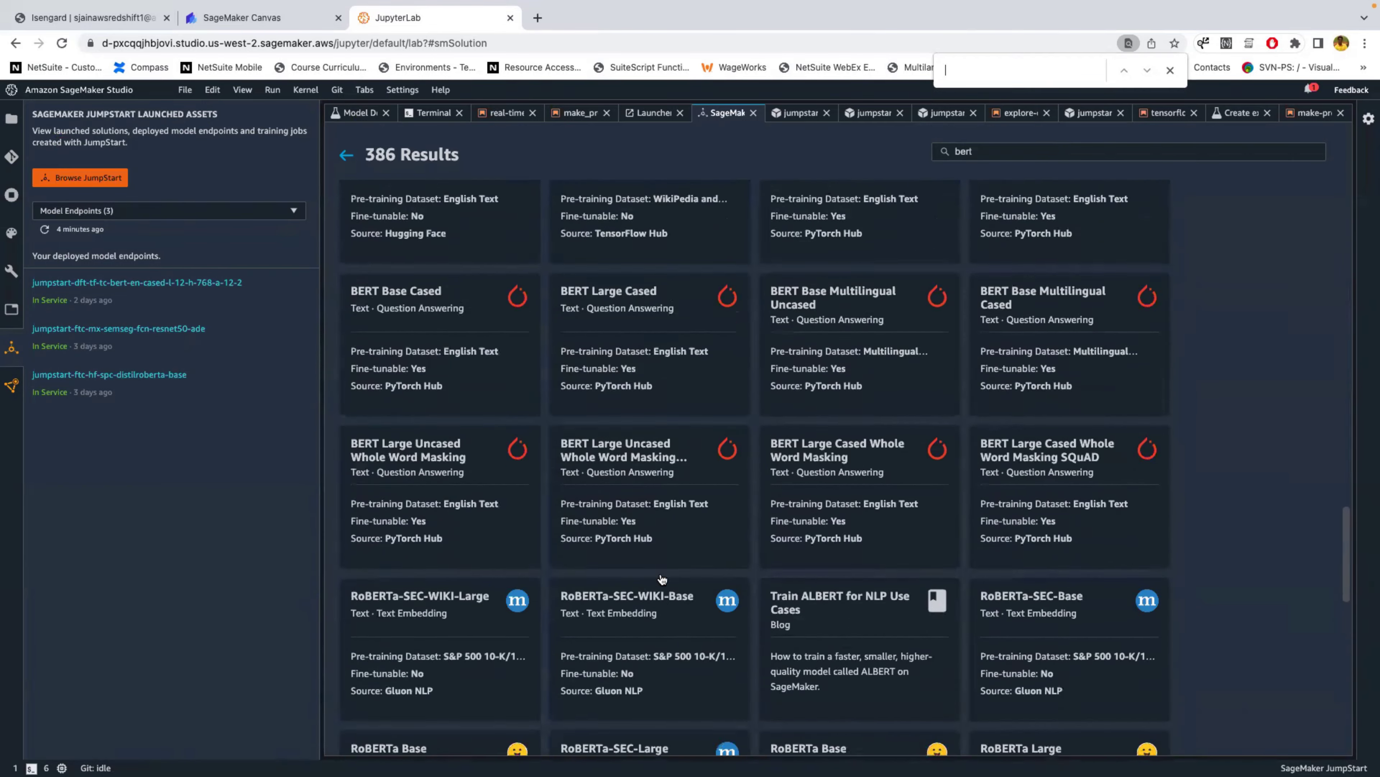
{"action": "scroll", "coordinate": [661, 579], "scroll_direction": "down", "scroll_amount": 3}
{"action": "scroll", "coordinate": [662, 579], "scroll_direction": "up", "scroll_amount": 5}
{"action": "scroll", "coordinate": [685, 566], "scroll_direction": "down", "scroll_amount": 5}
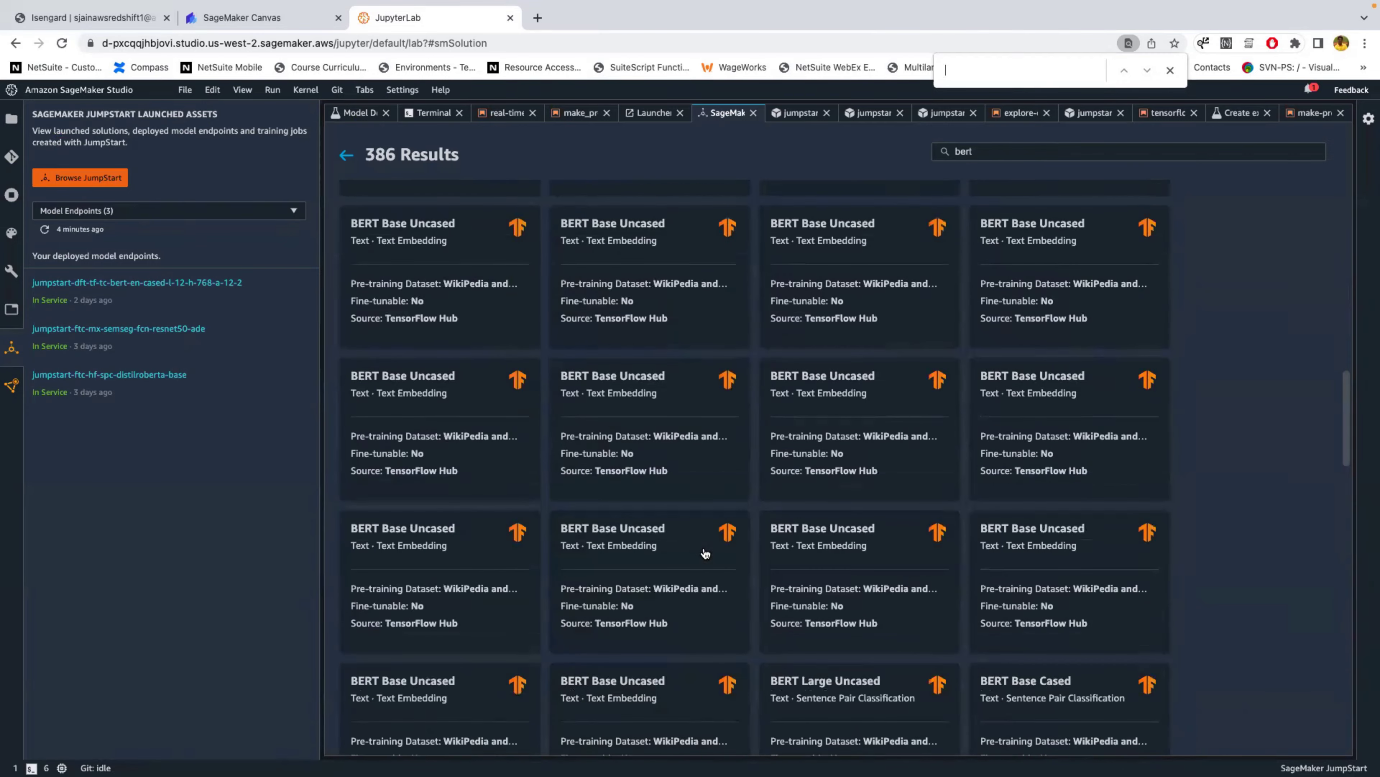
{"action": "scroll", "coordinate": [705, 553], "scroll_direction": "up", "scroll_amount": 5}
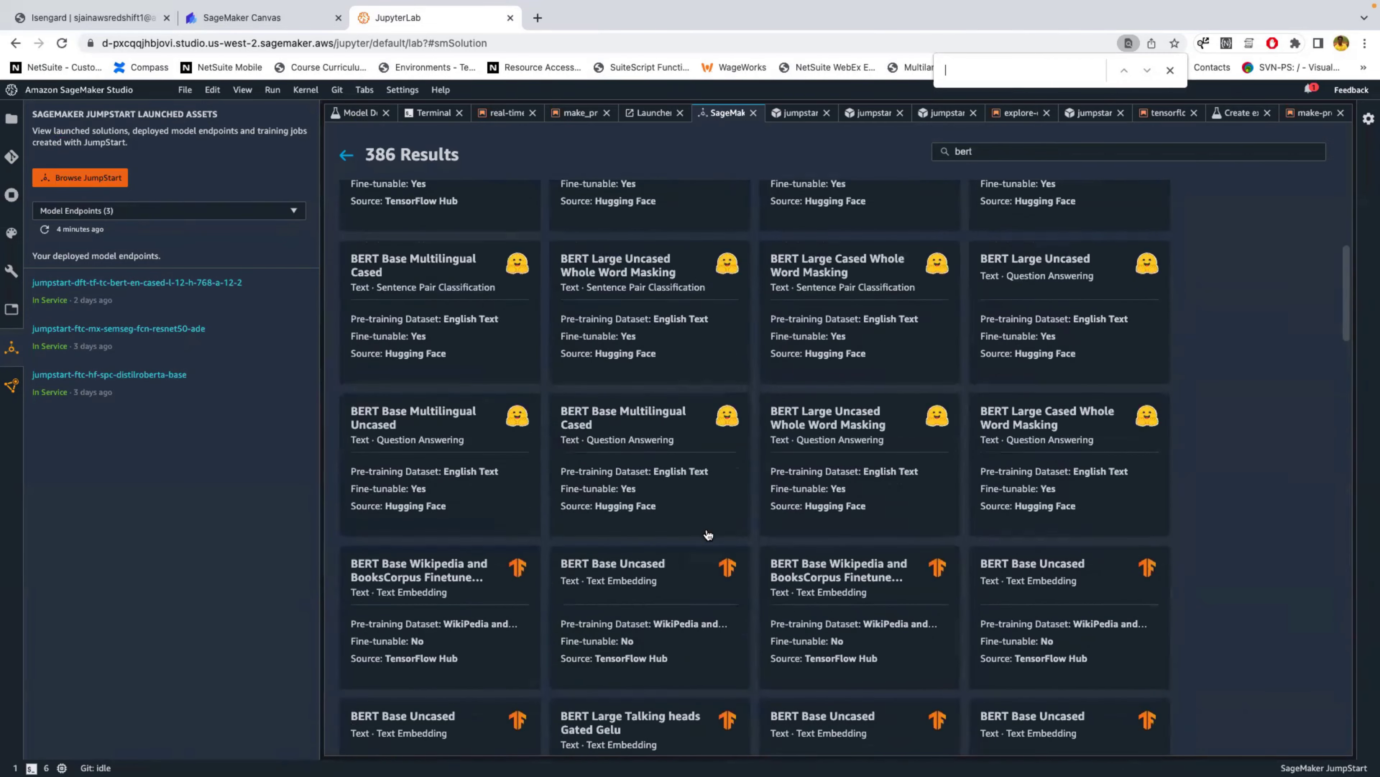
{"action": "scroll", "coordinate": [708, 535], "scroll_direction": "up", "scroll_amount": 5}
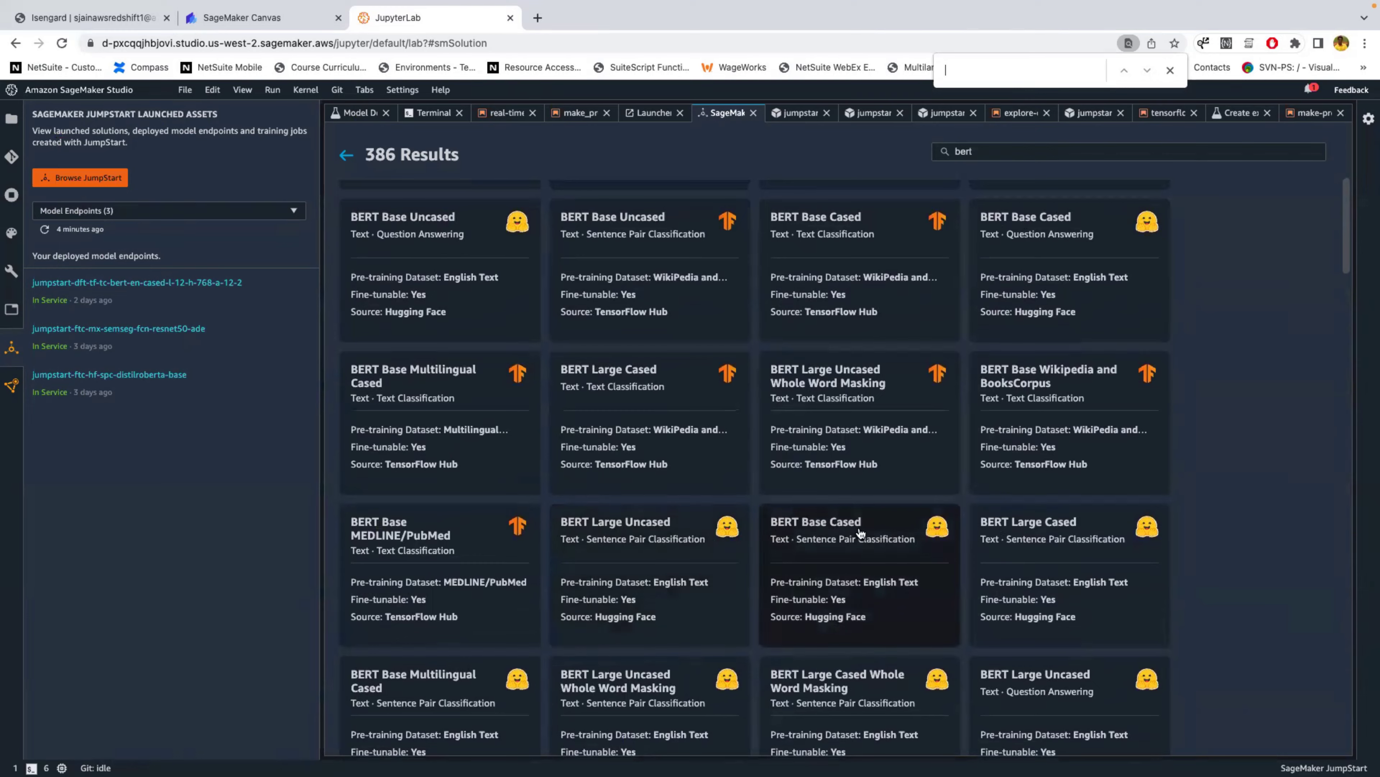
Open the Hugging Face BERT Base Cased model for sentence pair classification, and review its deployment and training options.
{"action": "left_click", "coordinate": [843, 527]}
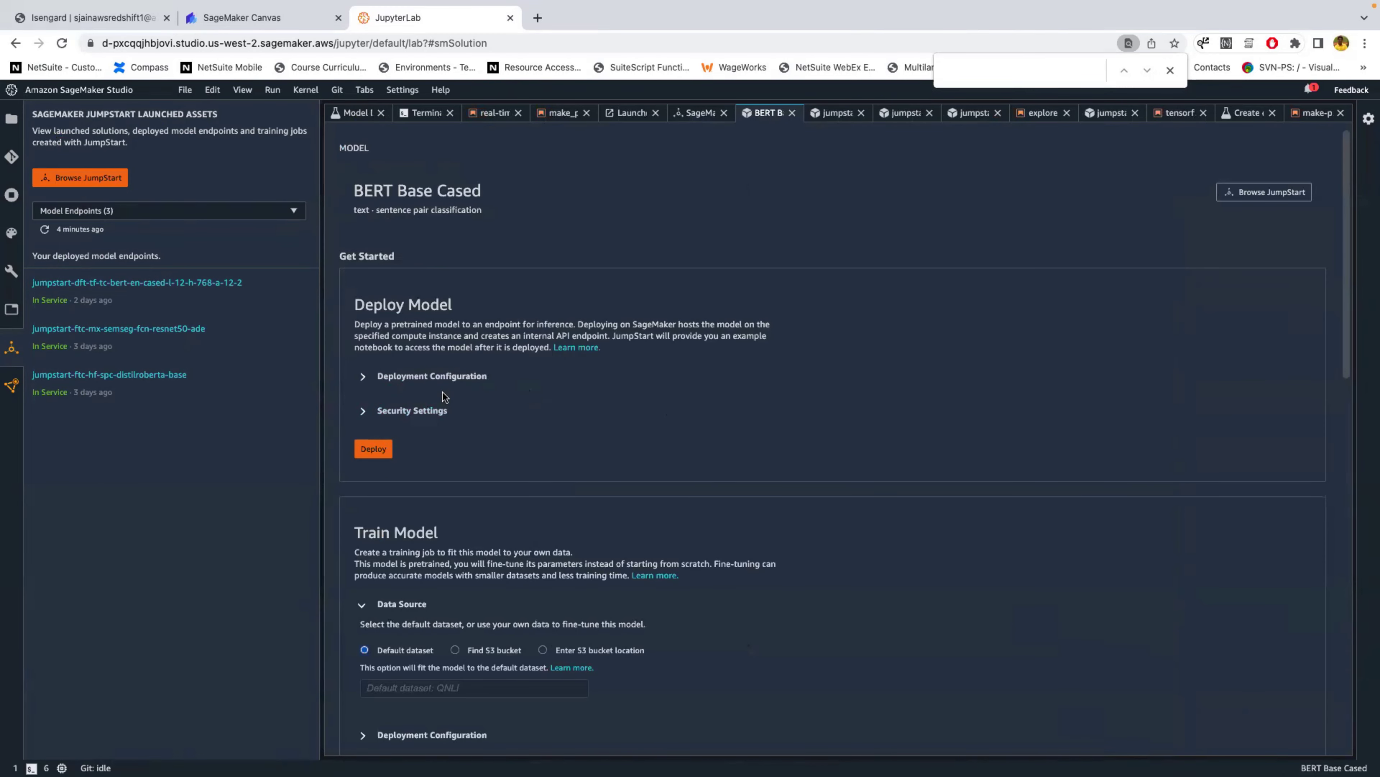
{"action": "scroll", "coordinate": [443, 392], "scroll_direction": "down", "scroll_amount": 5}
{"action": "scroll", "coordinate": [472, 441], "scroll_direction": "up", "scroll_amount": 4}
{"action": "scroll", "coordinate": [467, 441], "scroll_direction": "down", "scroll_amount": 1}
{"action": "scroll", "coordinate": [478, 404], "scroll_direction": "down", "scroll_amount": 5}
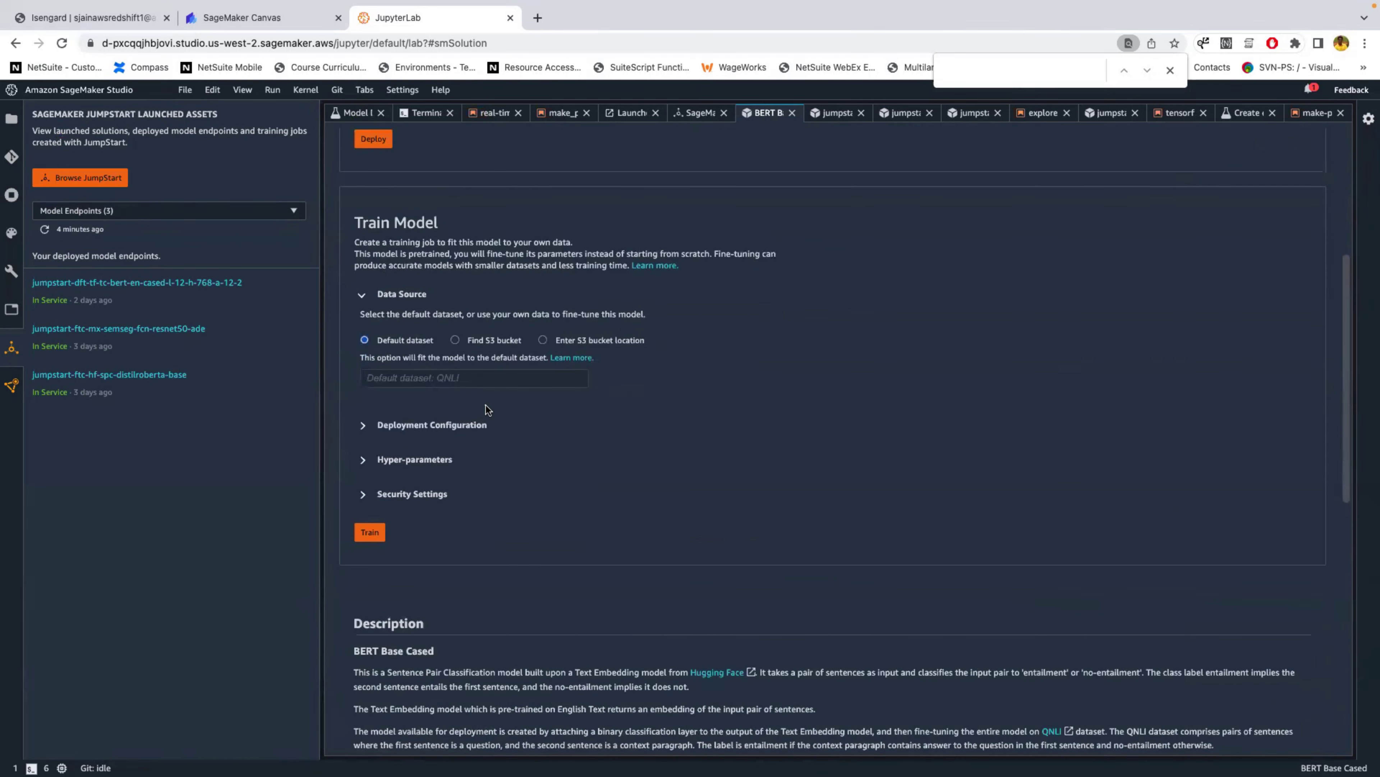
Use the S3 bucket location ending in datasets/mrpc-paraphrase/data.csv as the training data source, and start training the BERT Base Cased model.
{"action": "left_click", "coordinate": [543, 341]}
{"action": "left_click", "coordinate": [463, 396]}
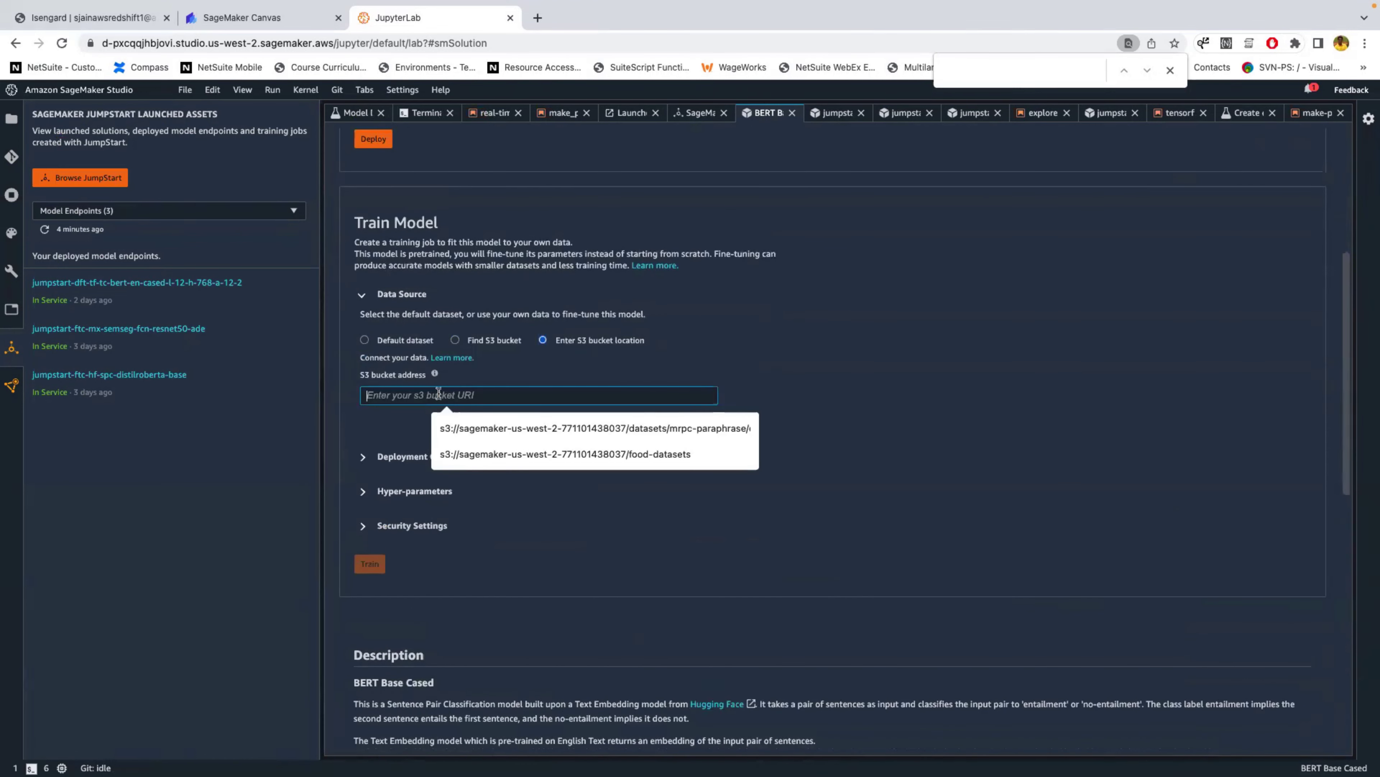
{"action": "left_click", "coordinate": [562, 428]}
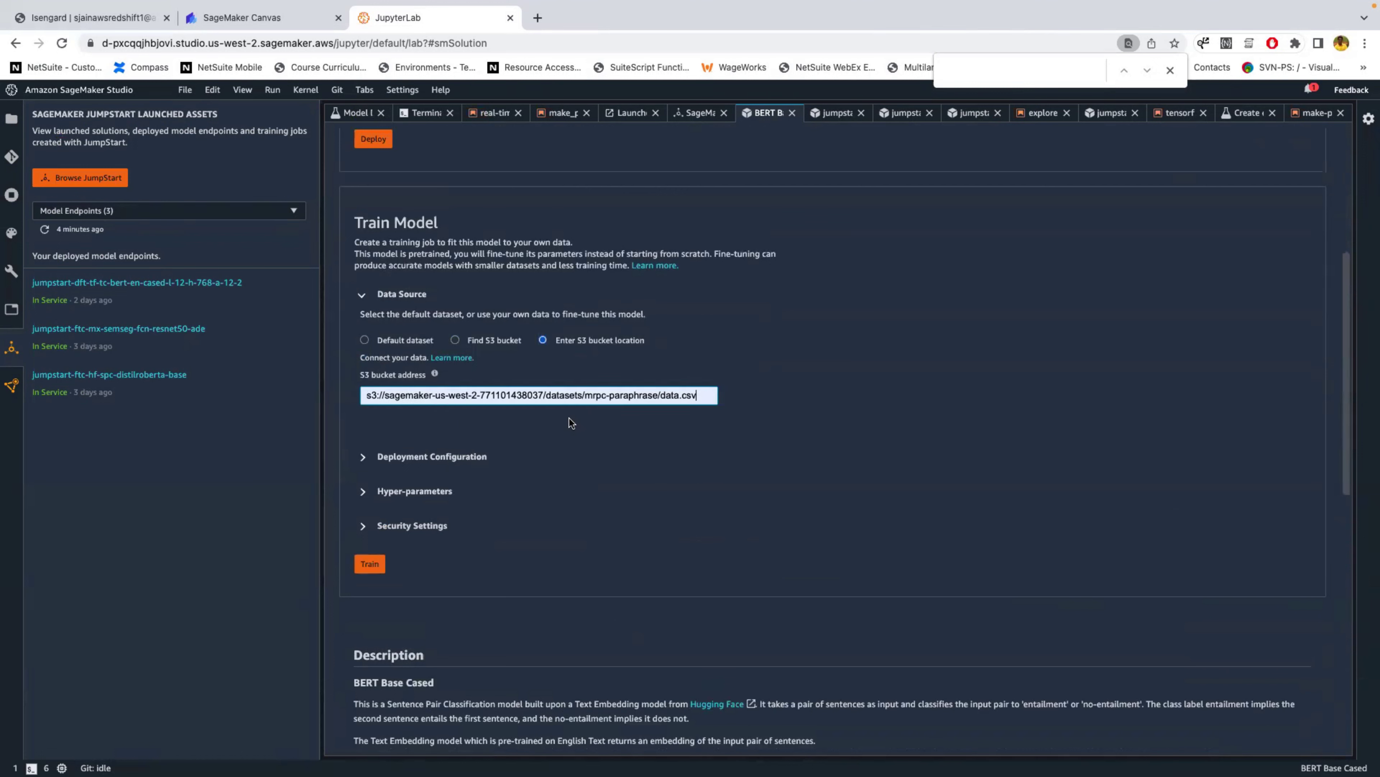
{"action": "left_click_drag", "start_coordinate": [709, 397], "coordinate": [354, 393]}
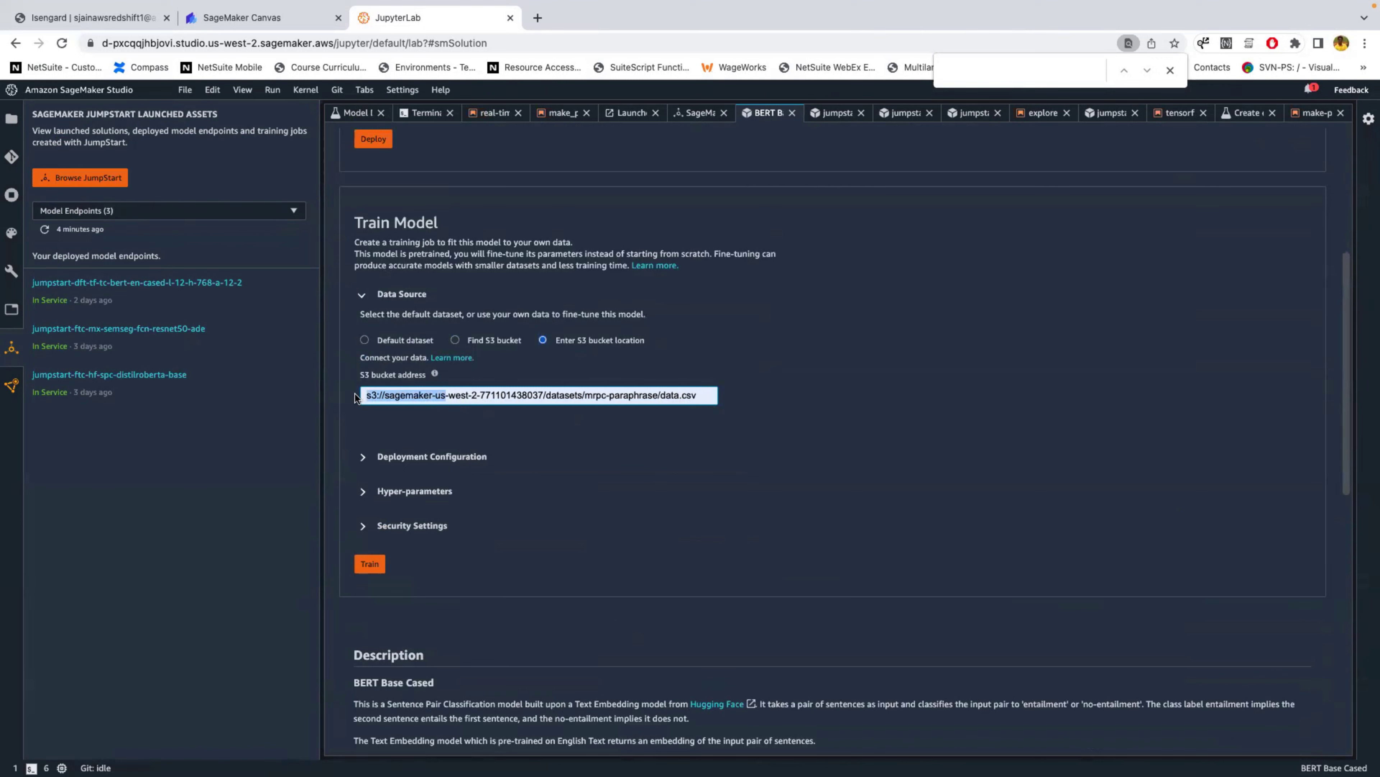
{"action": "double_click", "coordinate": [689, 395]}
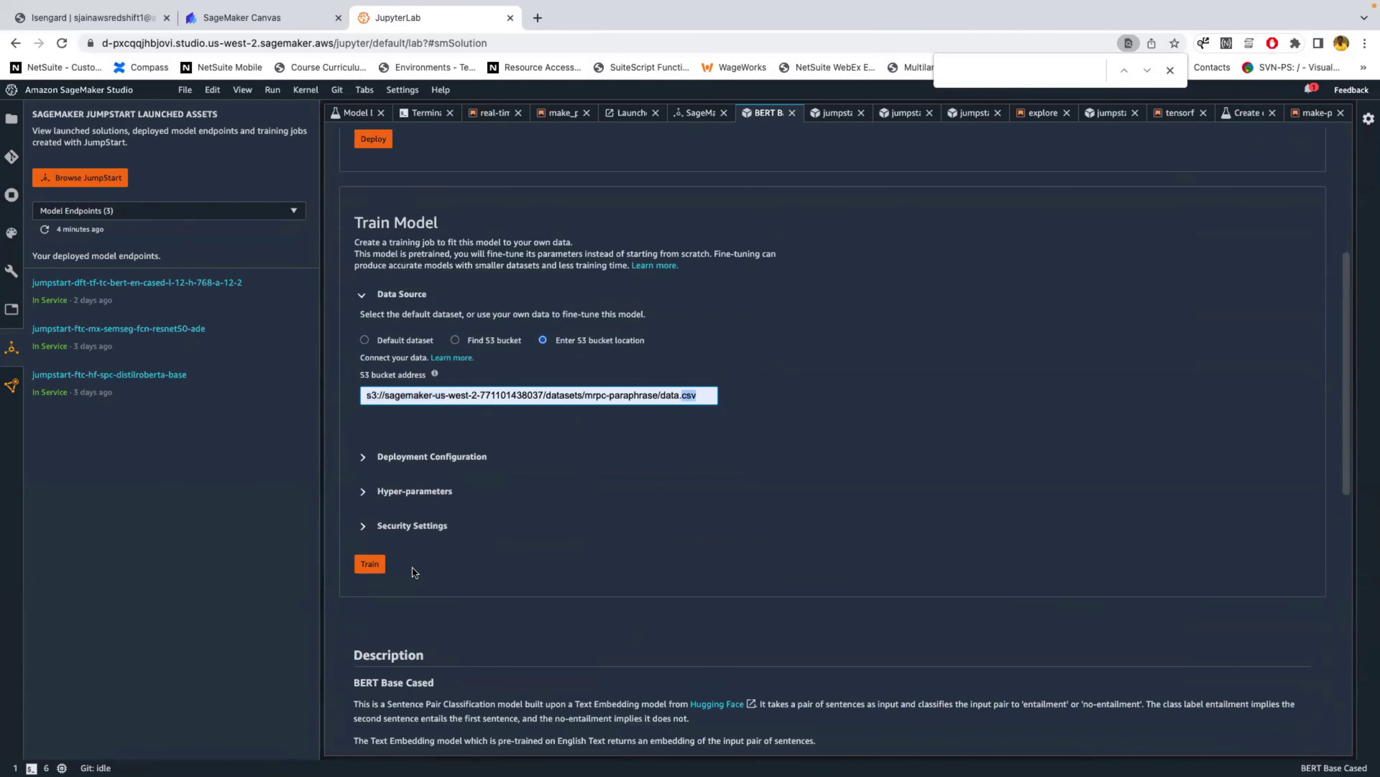
{"action": "left_click", "coordinate": [369, 565]}
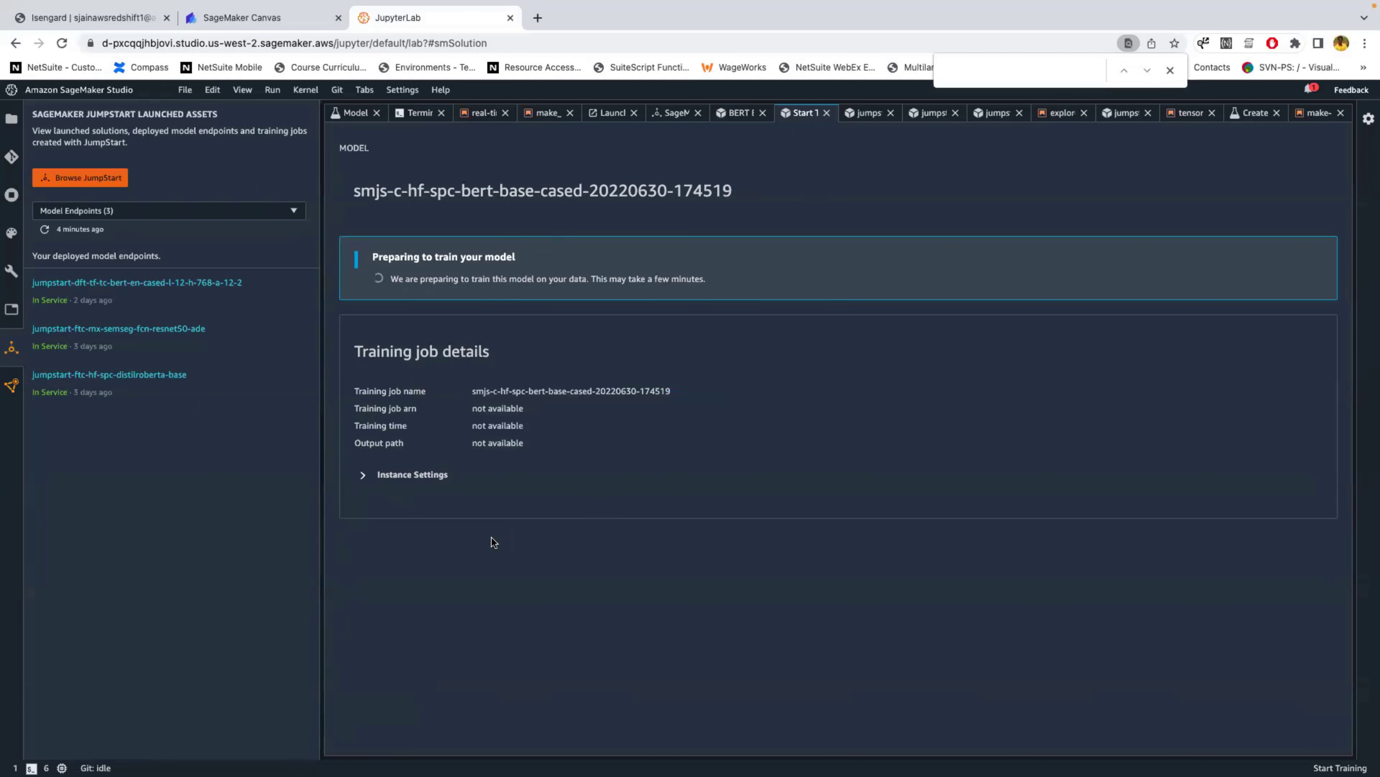
Review the new training job's hyperparameters and security settings, and refresh its training status.
{"action": "left_click", "coordinate": [363, 475]}
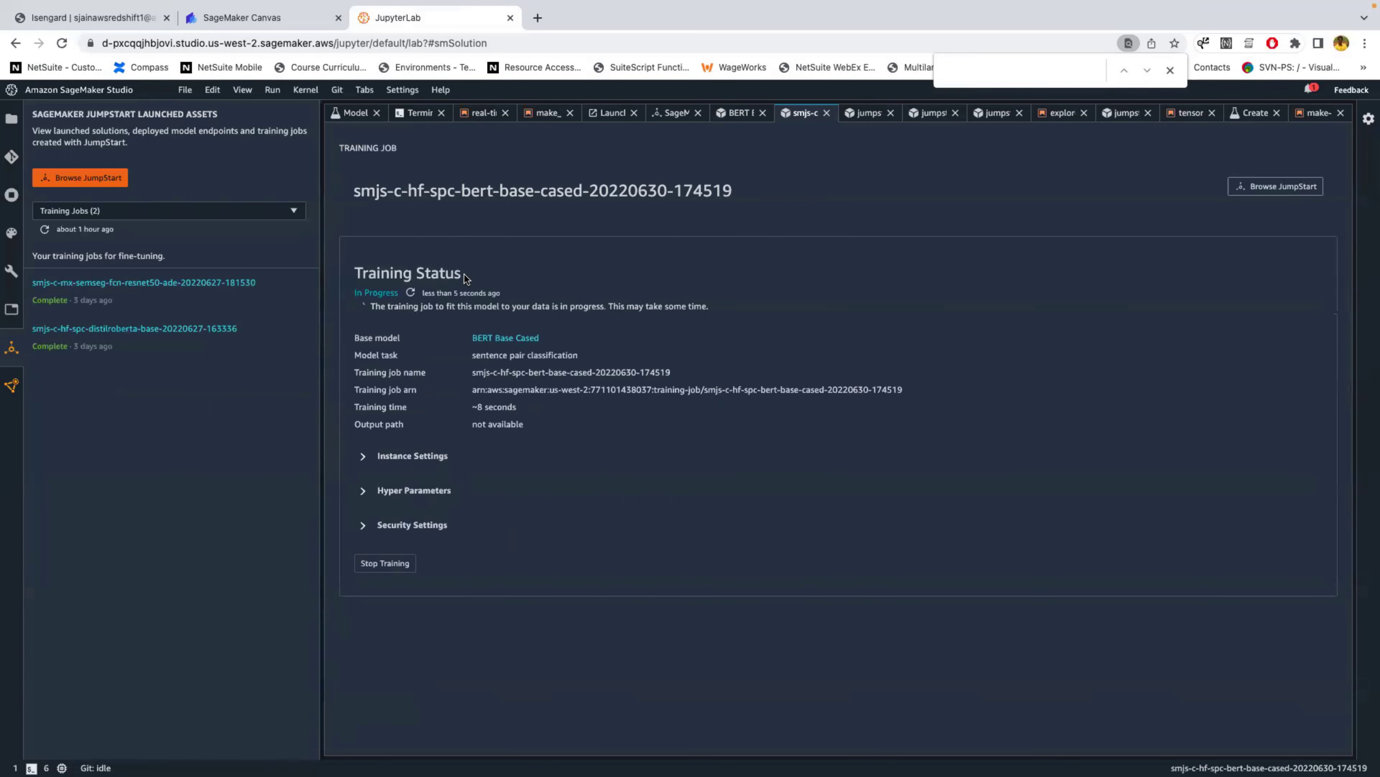
{"action": "left_click", "coordinate": [362, 491]}
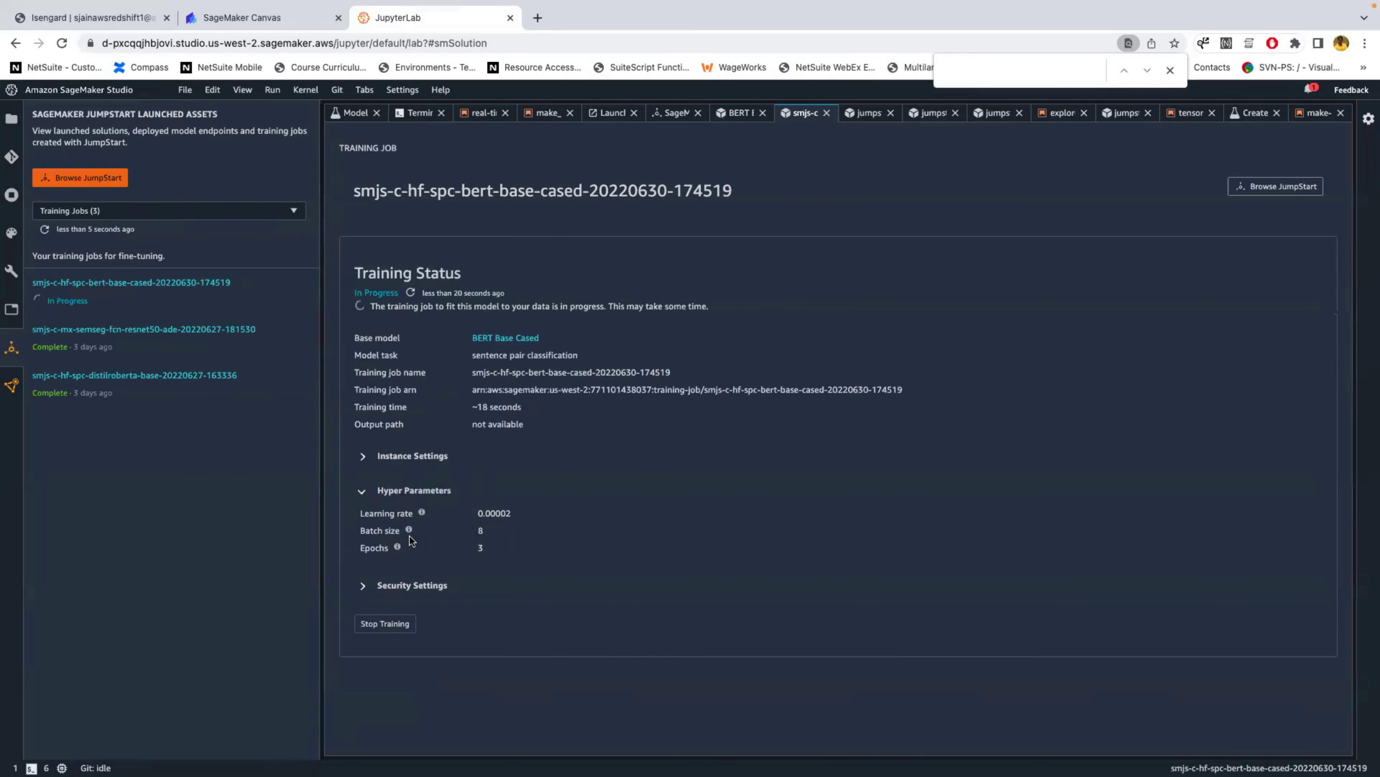
{"action": "left_click", "coordinate": [353, 586]}
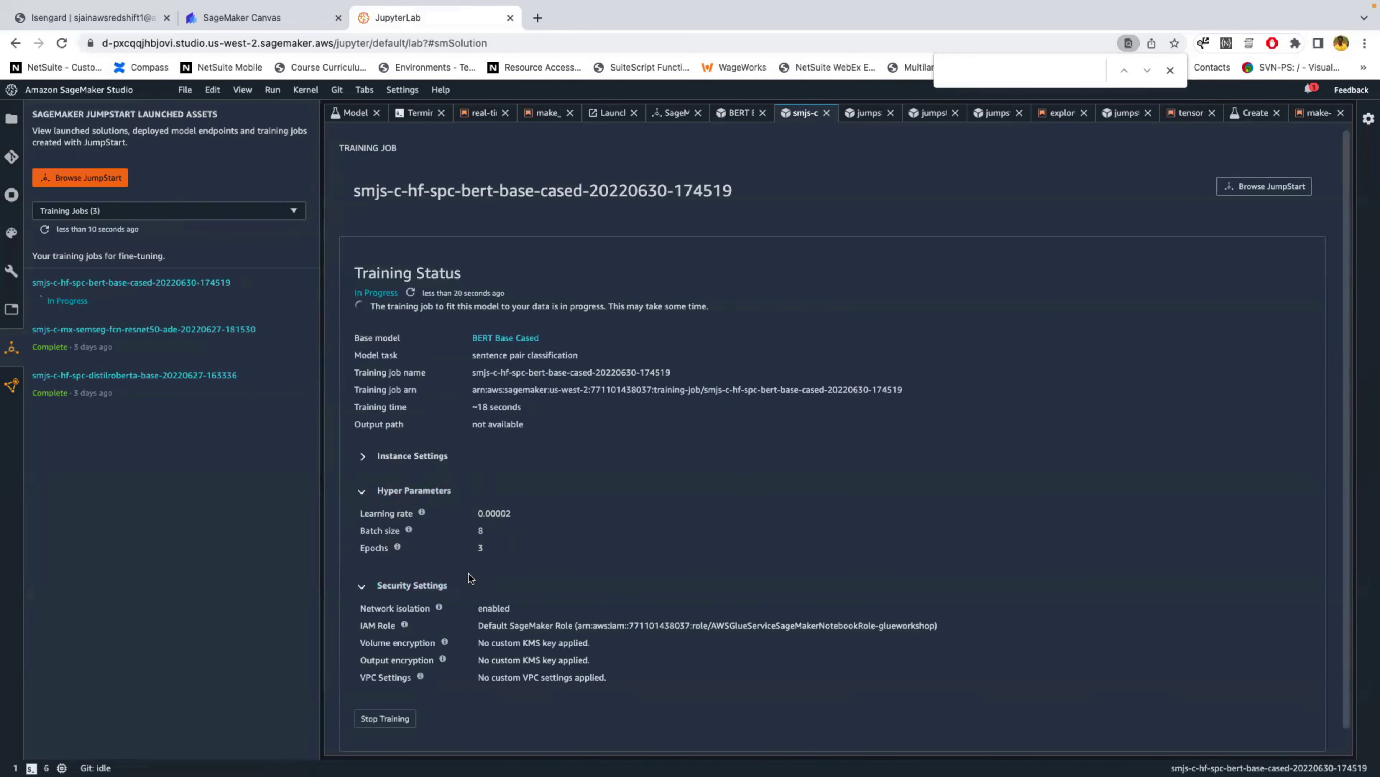
{"action": "scroll", "coordinate": [462, 573], "scroll_direction": "down", "scroll_amount": 1}
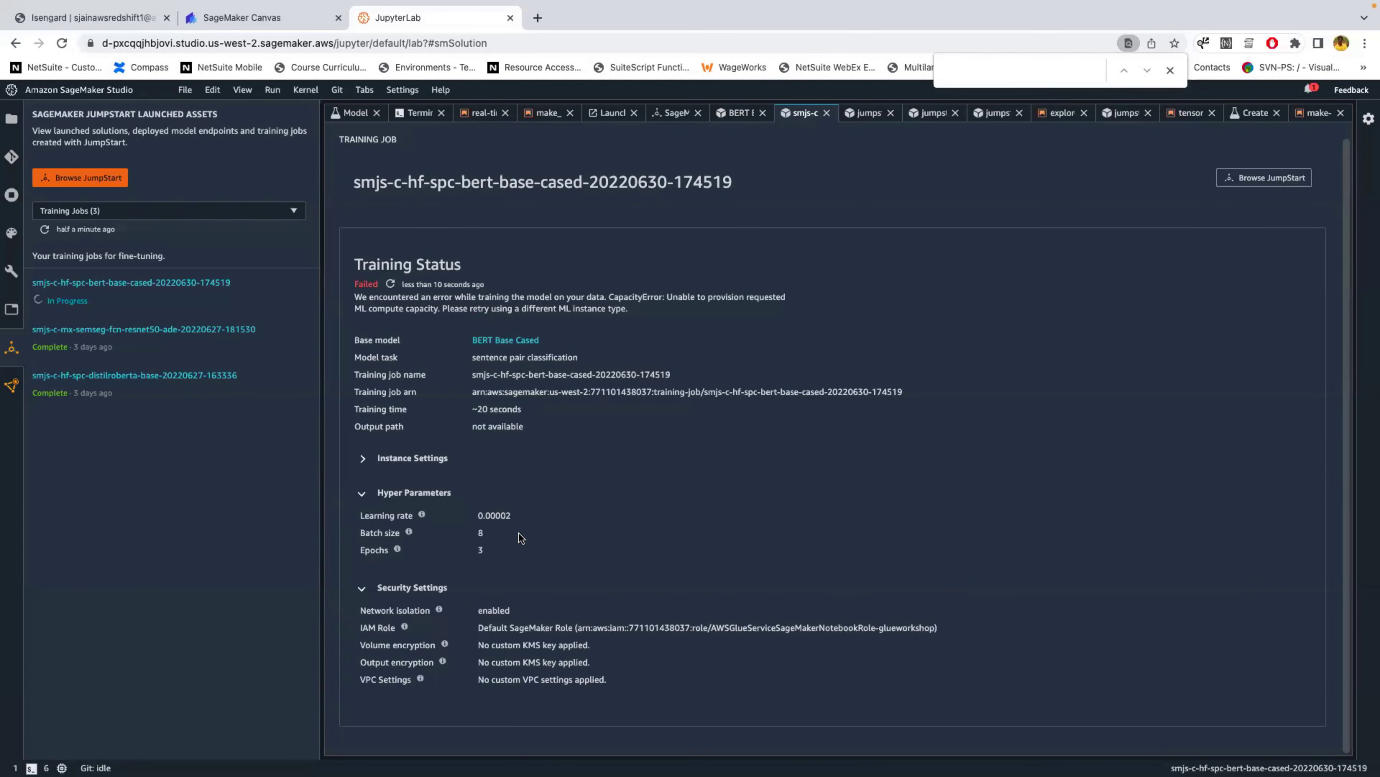
{"action": "left_click", "coordinate": [390, 285]}
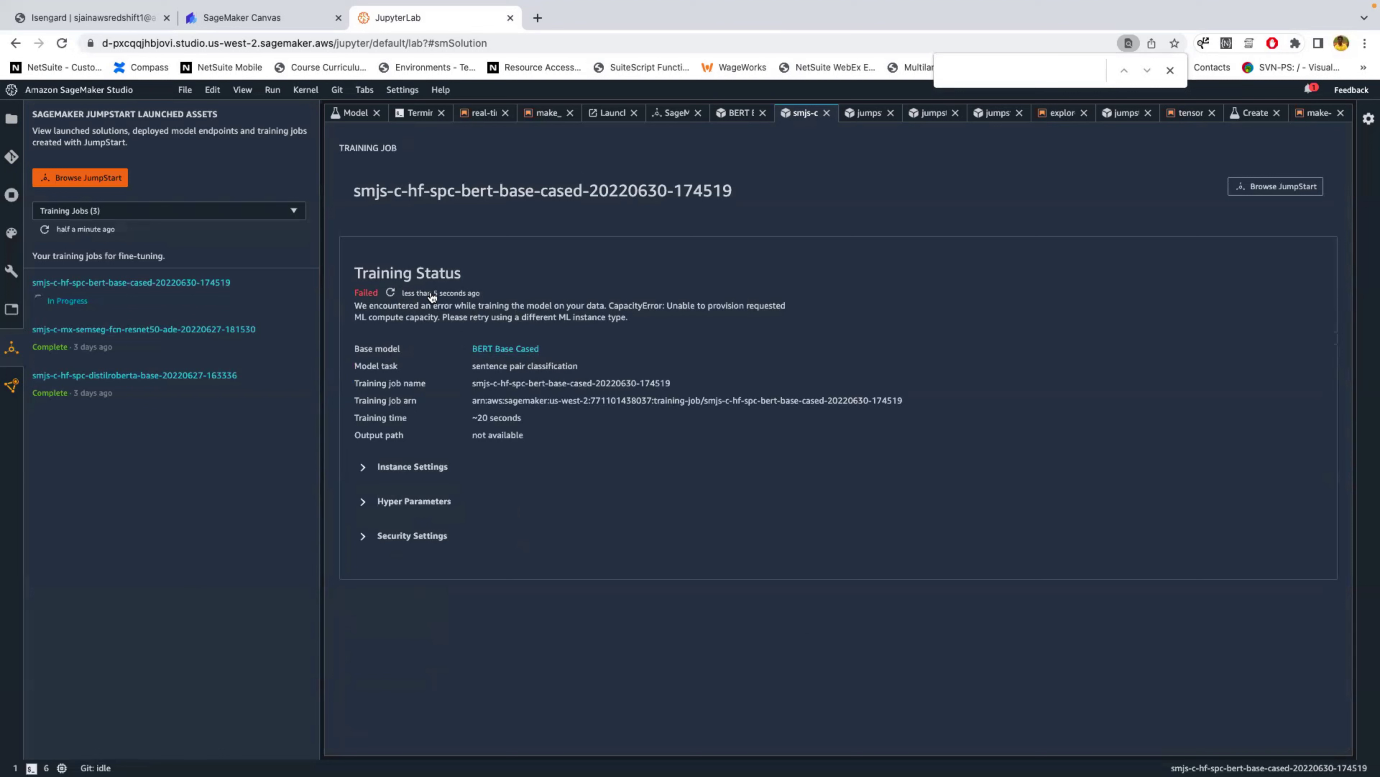
{"action": "mouse_move", "coordinate": [112, 389]}
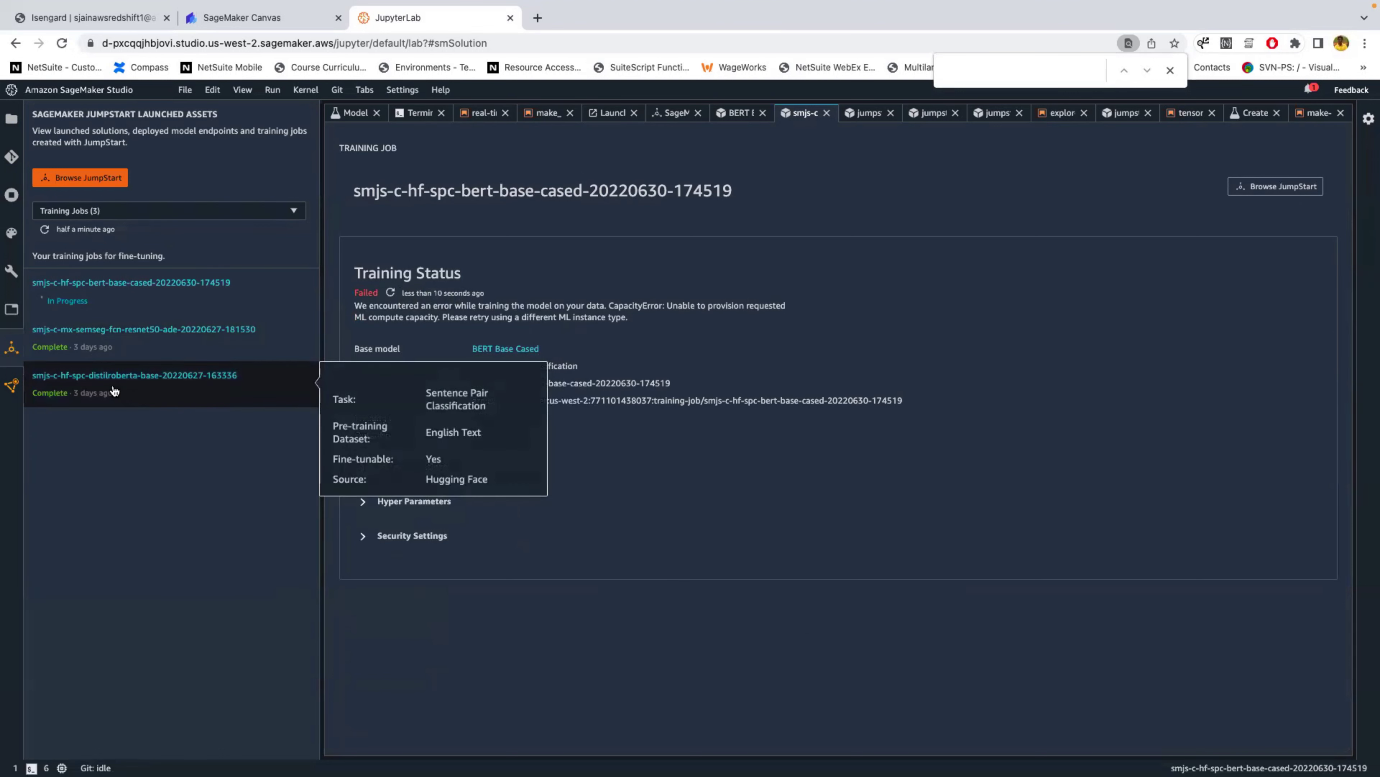
{"action": "left_click", "coordinate": [122, 386]}
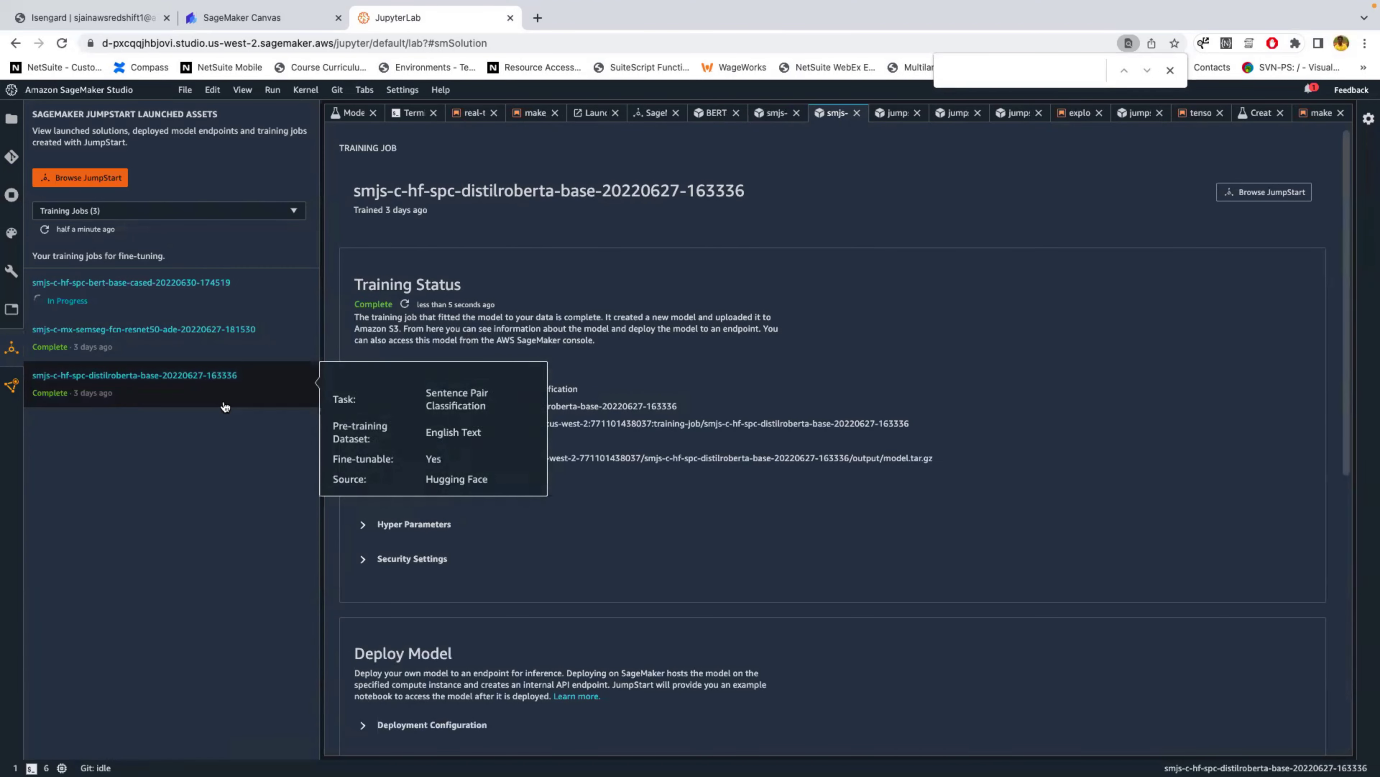
{"action": "mouse_move", "coordinate": [163, 304]}
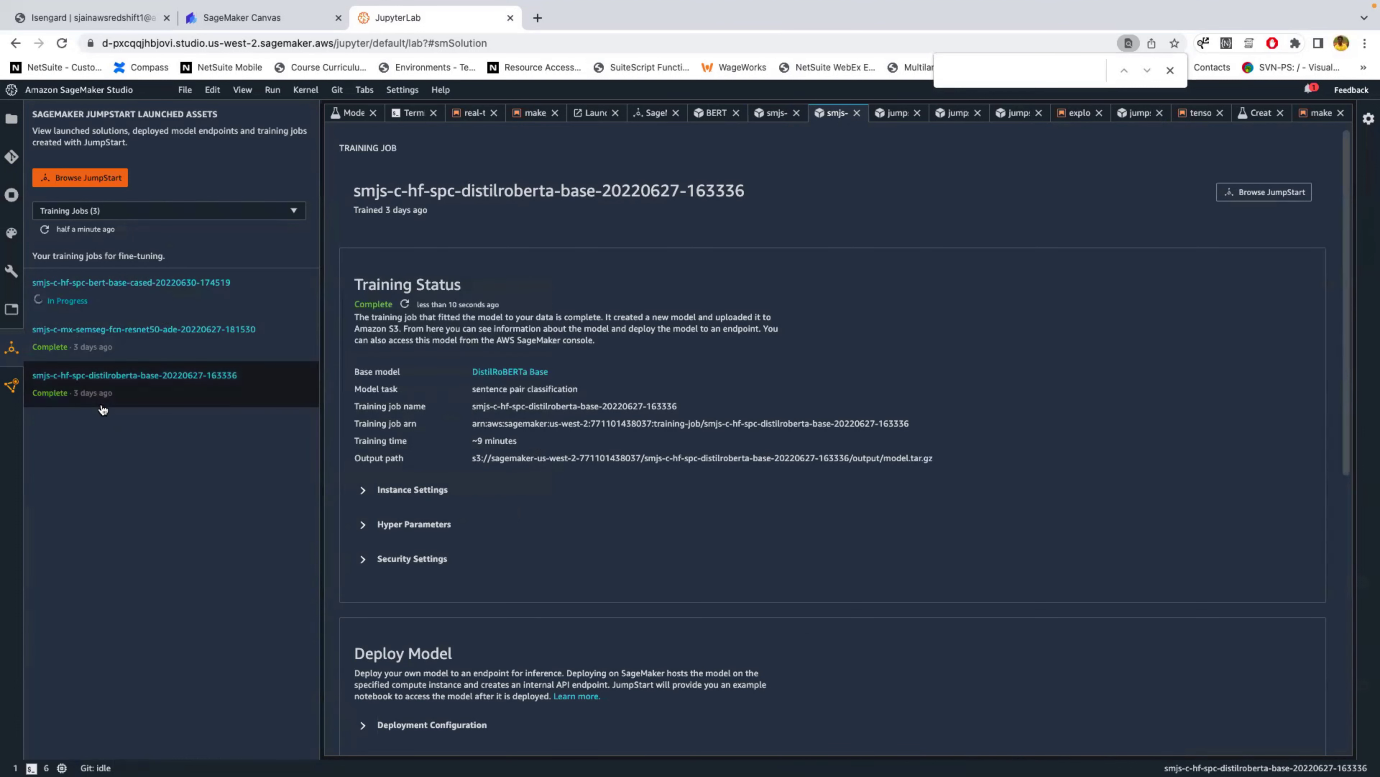
{"action": "scroll", "coordinate": [479, 419], "scroll_direction": "down", "scroll_amount": 5}
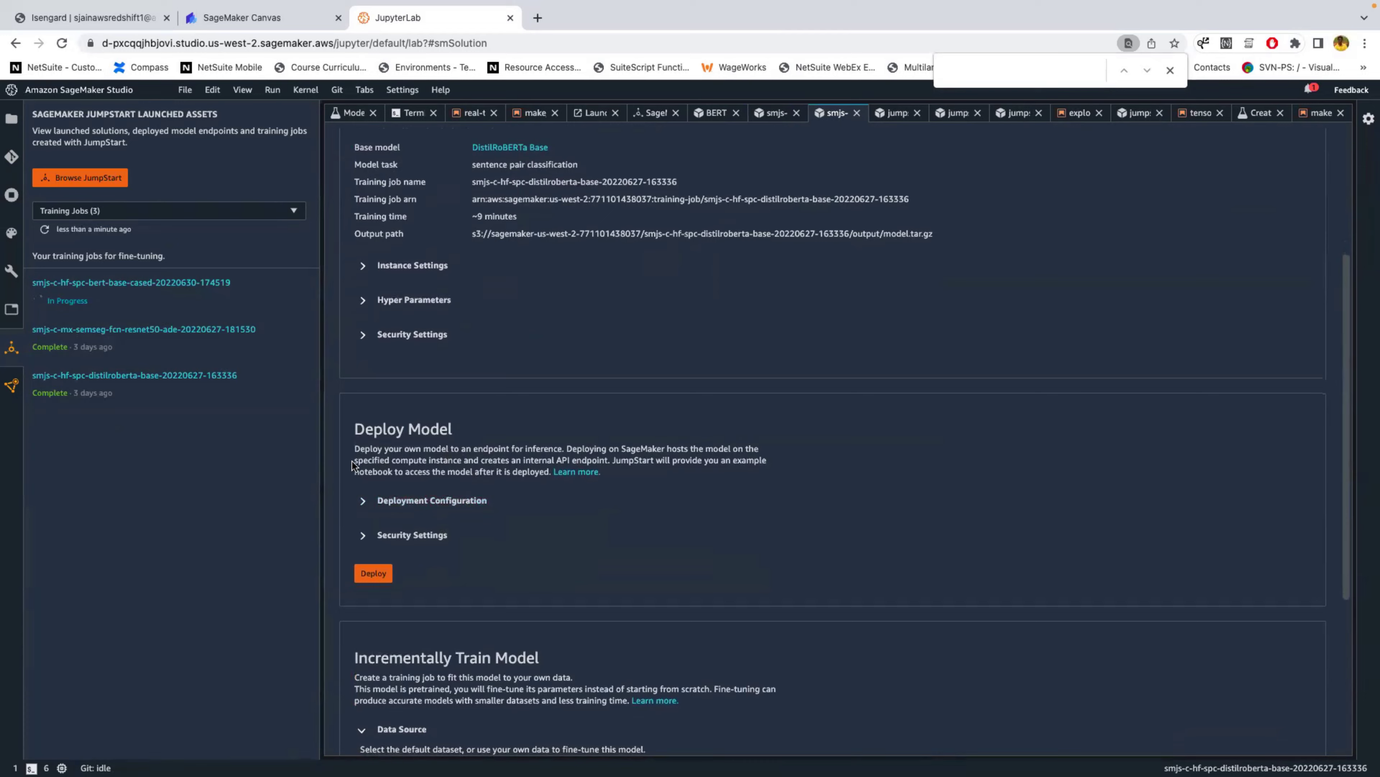
{"action": "scroll", "coordinate": [454, 510], "scroll_direction": "down", "scroll_amount": 5}
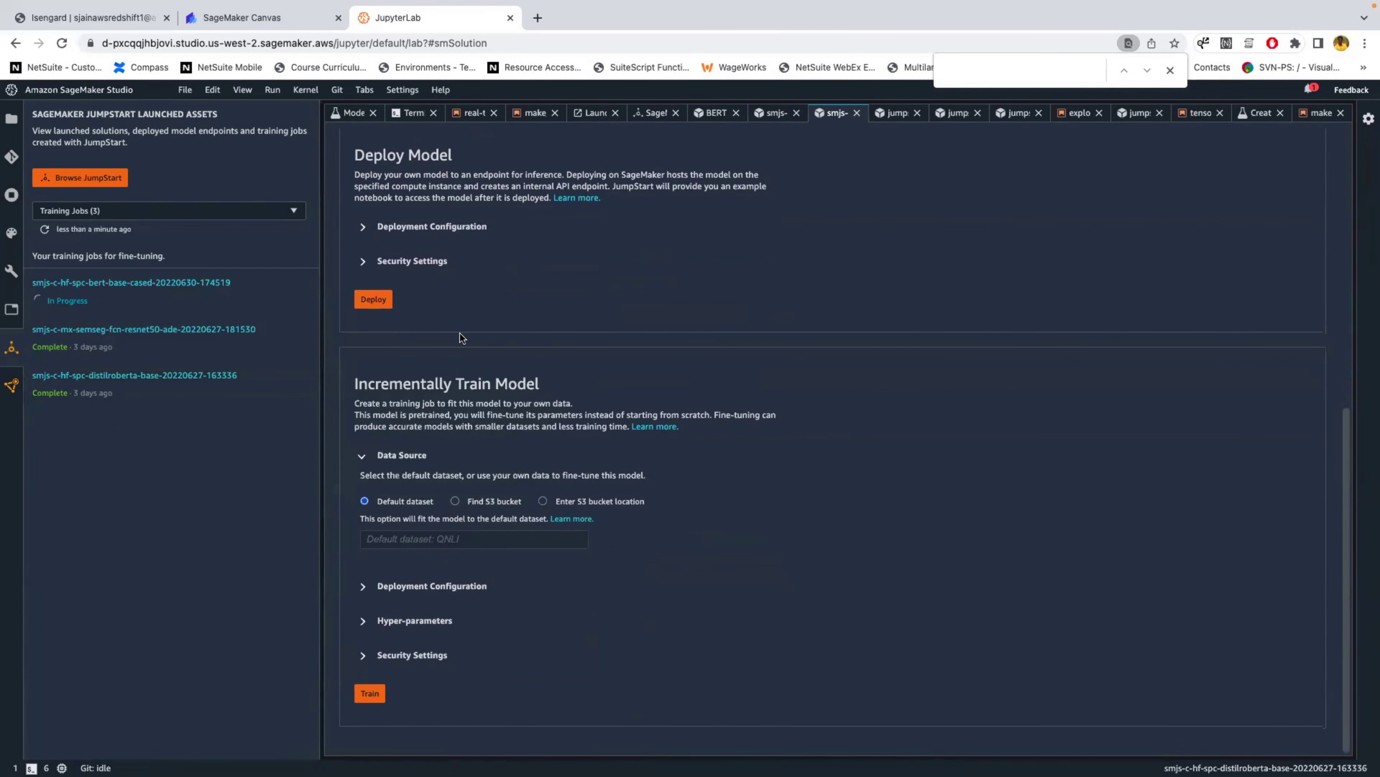
{"action": "scroll", "coordinate": [450, 352], "scroll_direction": "up", "scroll_amount": 4}
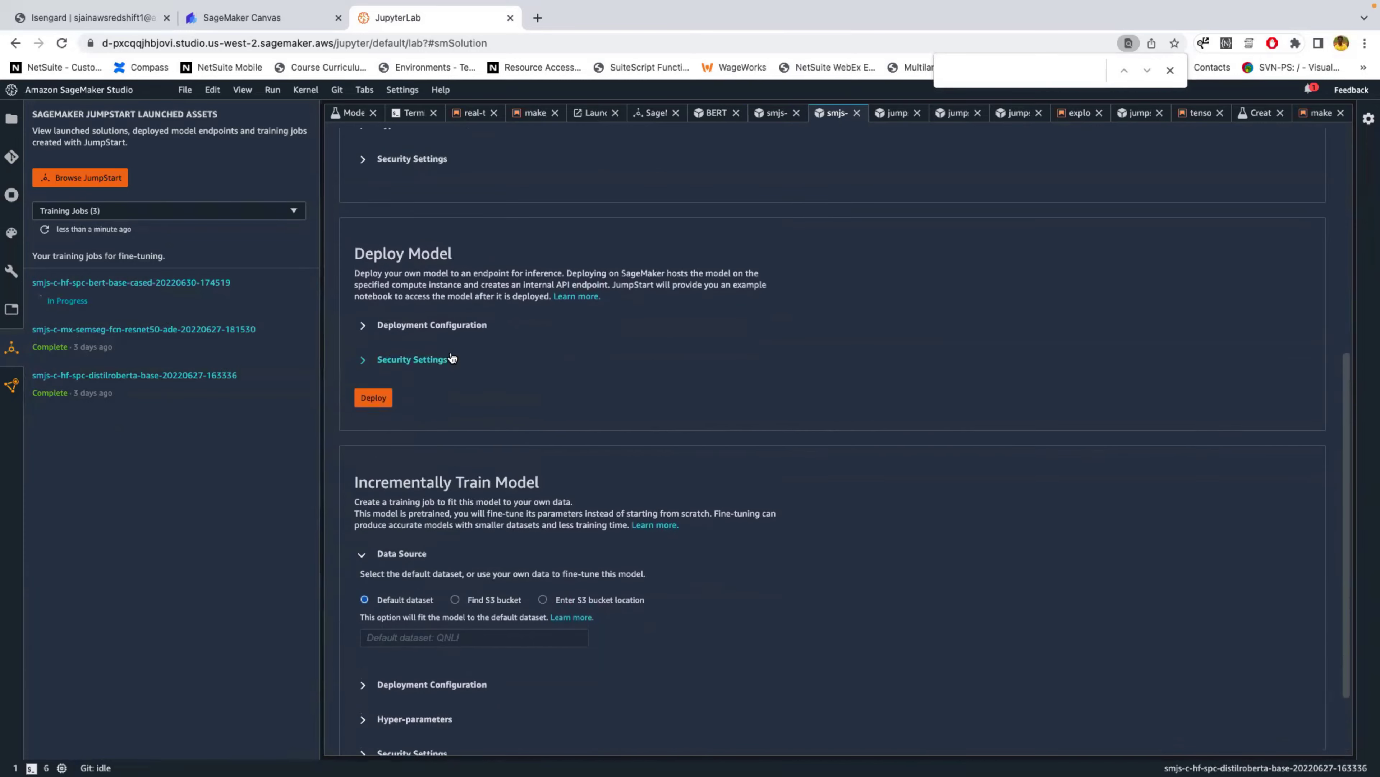
{"action": "scroll", "coordinate": [453, 352], "scroll_direction": "up", "scroll_amount": 4}
Open the notebook make_predictions.ipynb from the nlp folder, and examine how the question and FAQ pairs are prepared.
{"action": "key", "text": "ctrl+shift+f"}
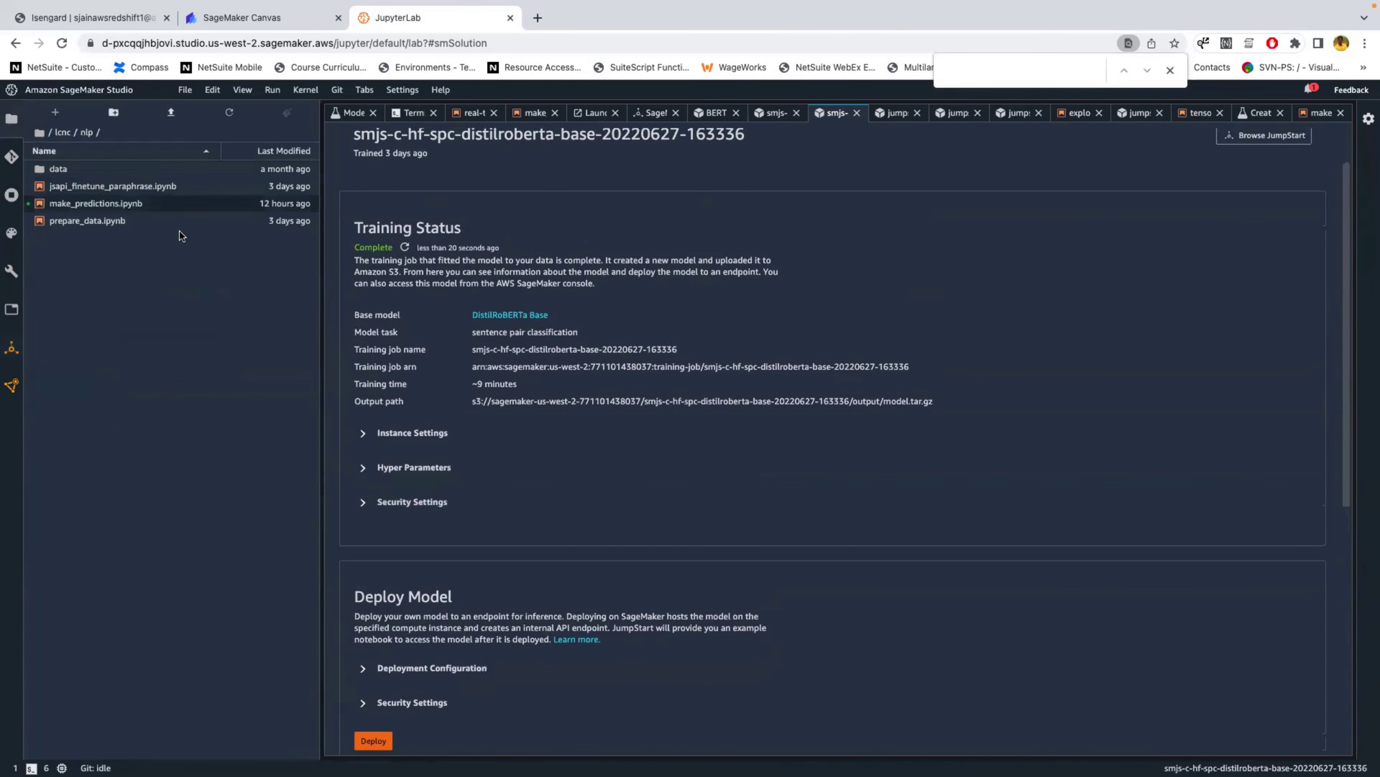
{"action": "double_click", "coordinate": [79, 205]}
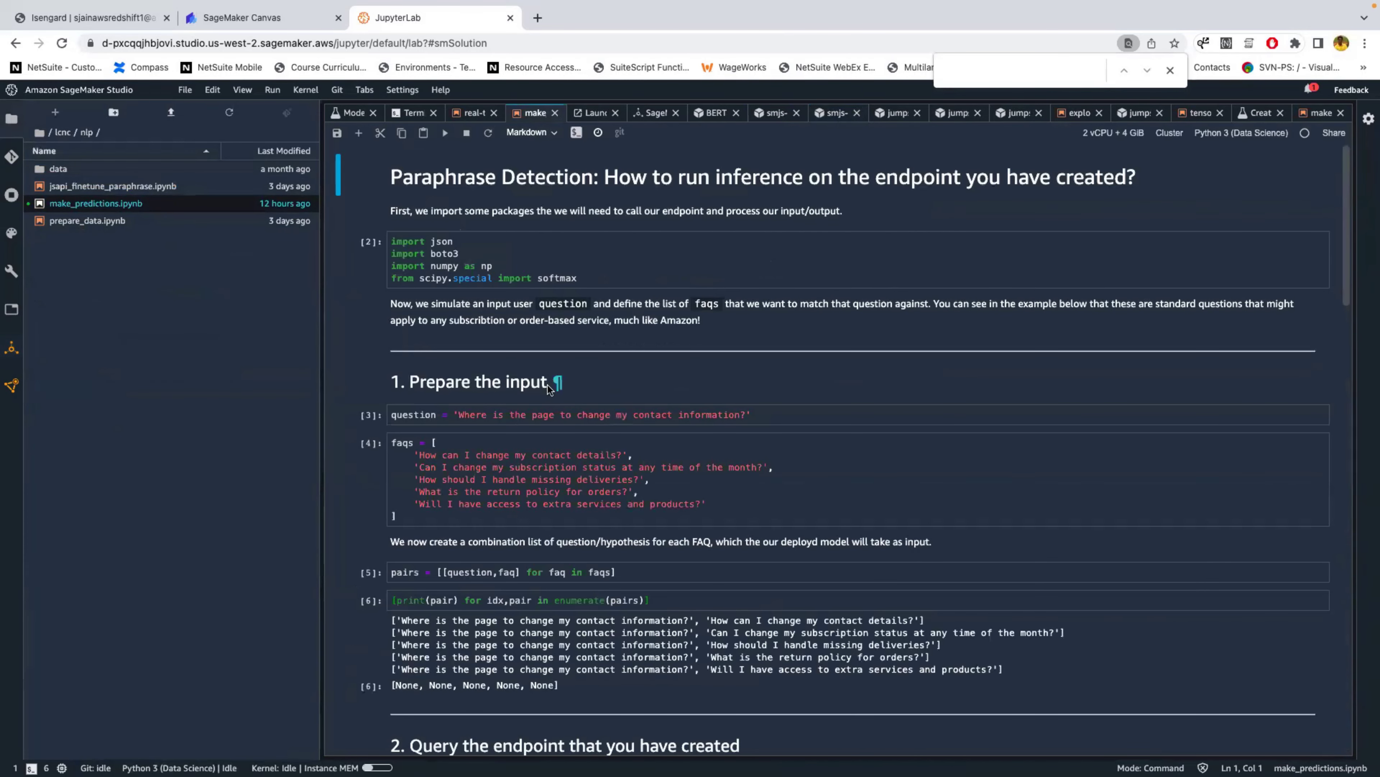
{"action": "scroll", "coordinate": [489, 341], "scroll_direction": "down", "scroll_amount": 2}
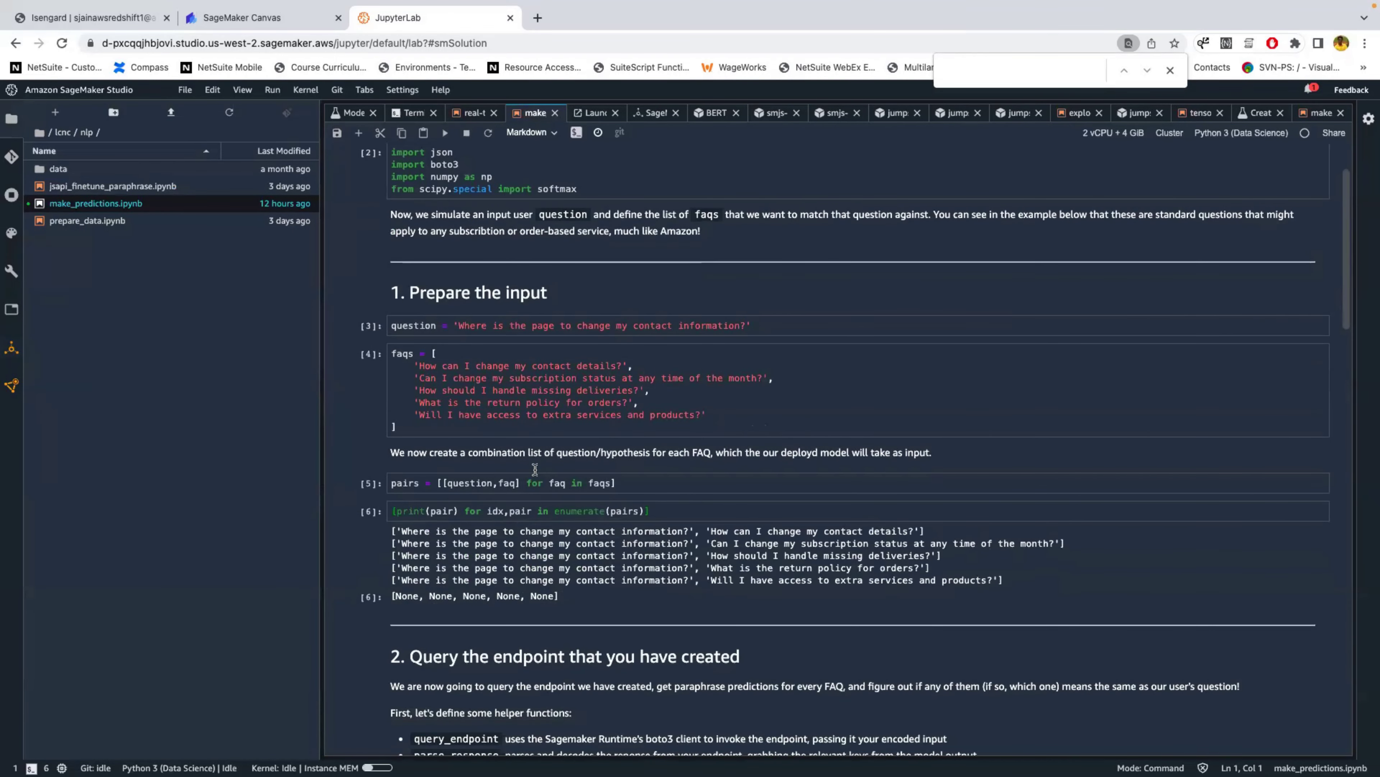
{"action": "left_click", "coordinate": [723, 537]}
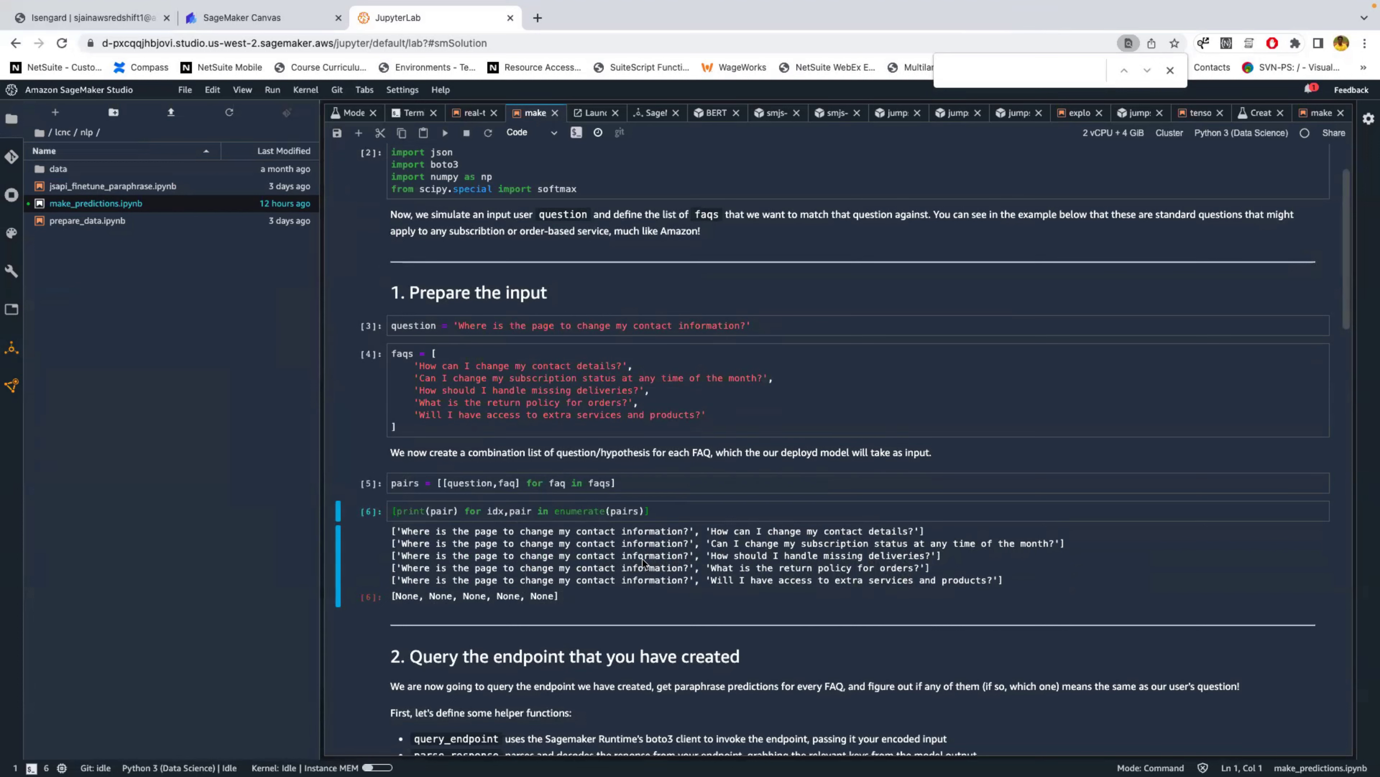
Examine the notebook's predictions for the question/FAQ pairs, highlighting the second probability of pair 0.
{"action": "scroll", "coordinate": [611, 547], "scroll_direction": "down", "scroll_amount": 6}
{"action": "scroll", "coordinate": [612, 547], "scroll_direction": "down", "scroll_amount": 10}
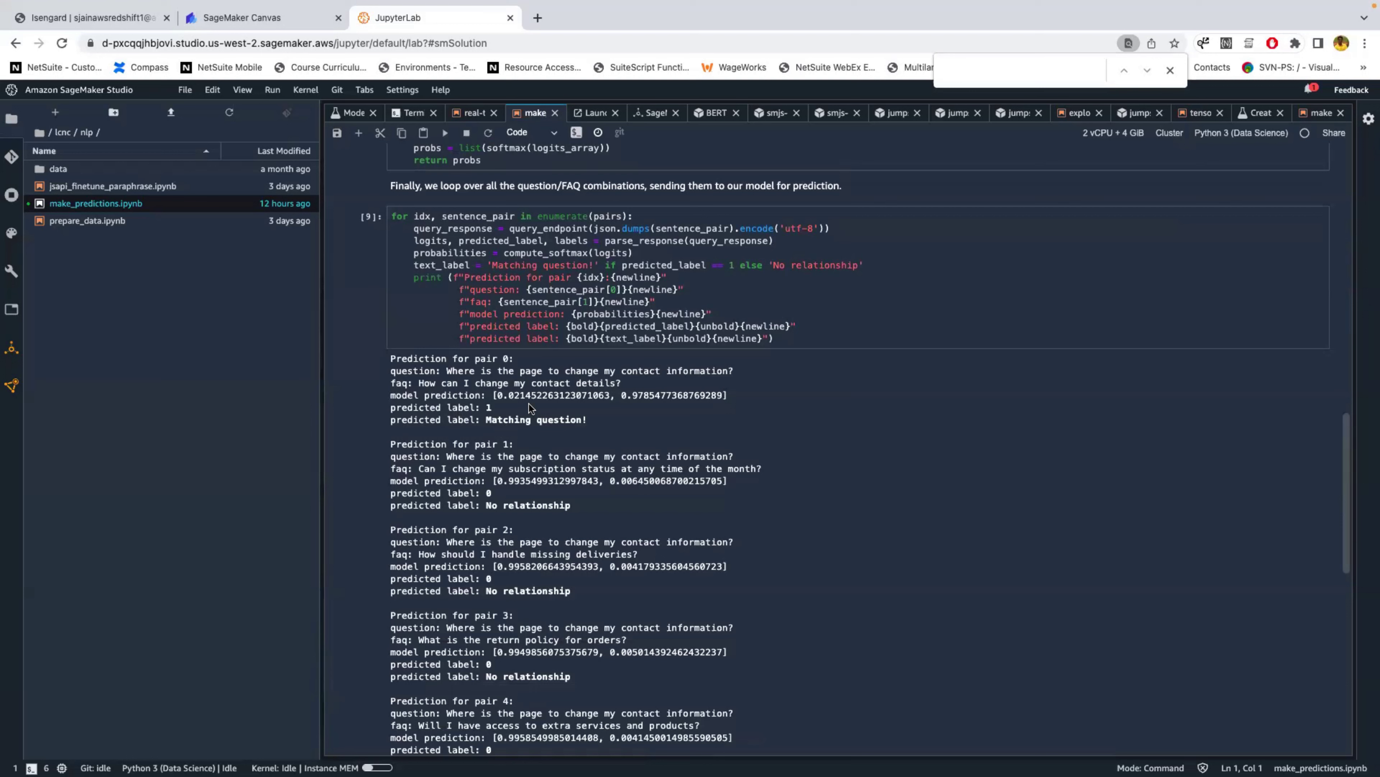
{"action": "left_click_drag", "start_coordinate": [623, 400], "coordinate": [715, 399]}
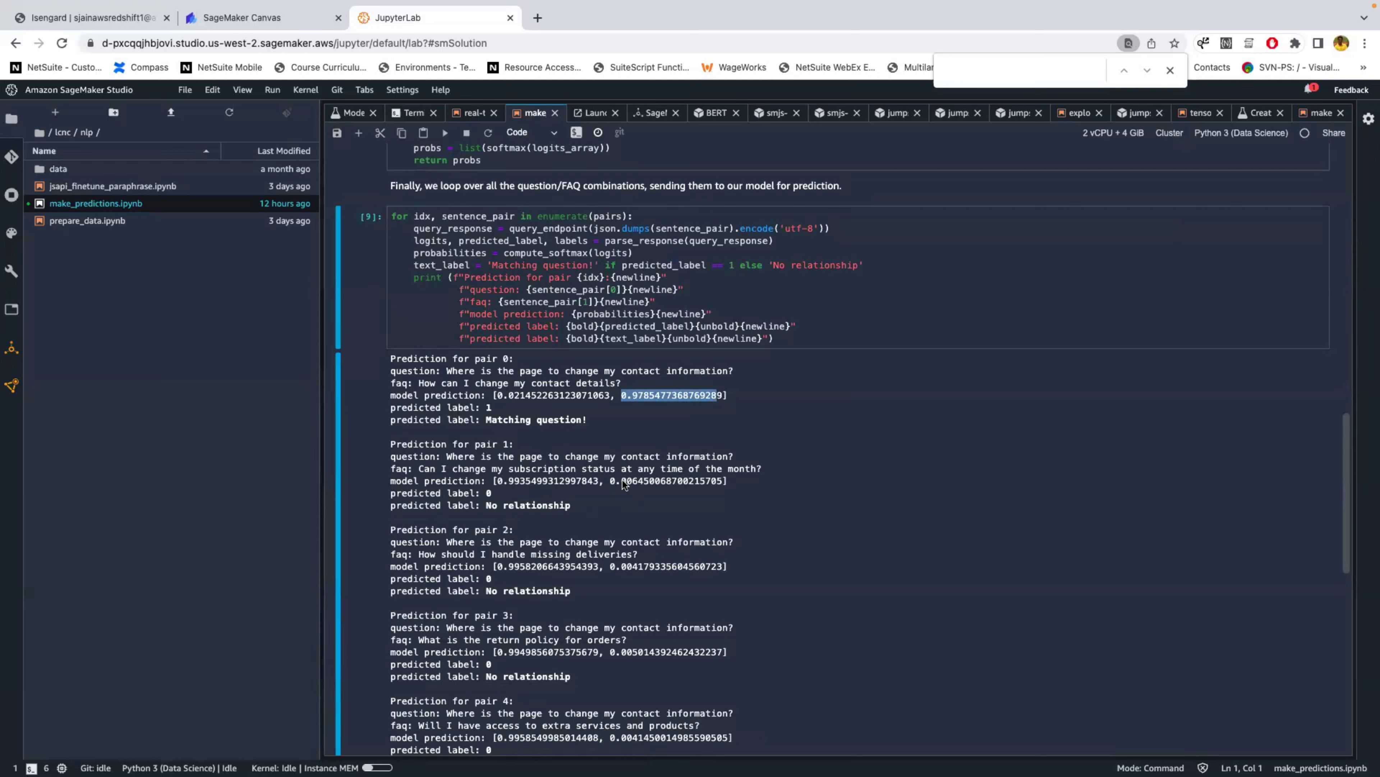
Examine the predictions for question/FAQ pairs 1 to 4, highlighting the predicted text label of pair 1, and the prediction code above them.
{"action": "left_click_drag", "start_coordinate": [511, 506], "coordinate": [584, 505]}
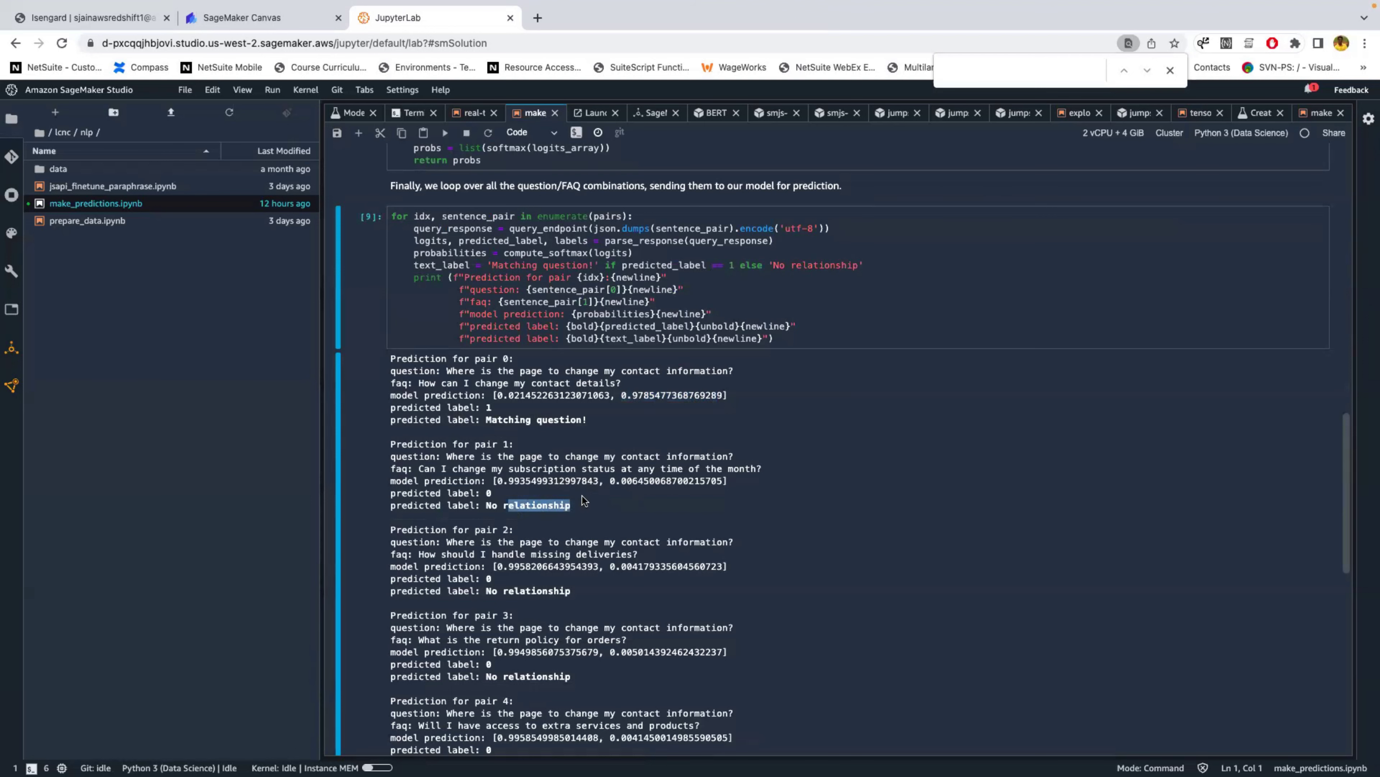
{"action": "scroll", "coordinate": [528, 510], "scroll_direction": "down", "scroll_amount": 2}
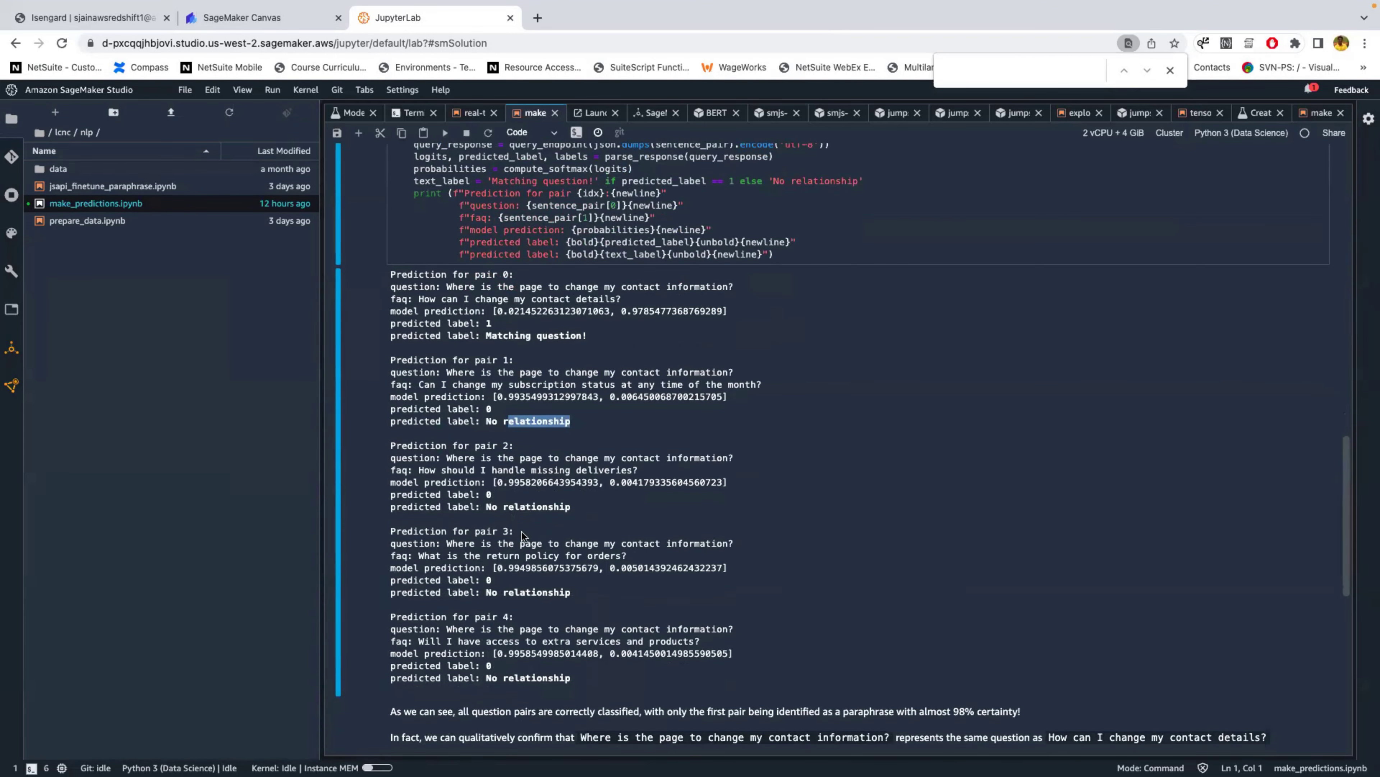
{"action": "scroll", "coordinate": [525, 550], "scroll_direction": "down", "scroll_amount": 5}
{"action": "scroll", "coordinate": [516, 416], "scroll_direction": "up", "scroll_amount": 5}
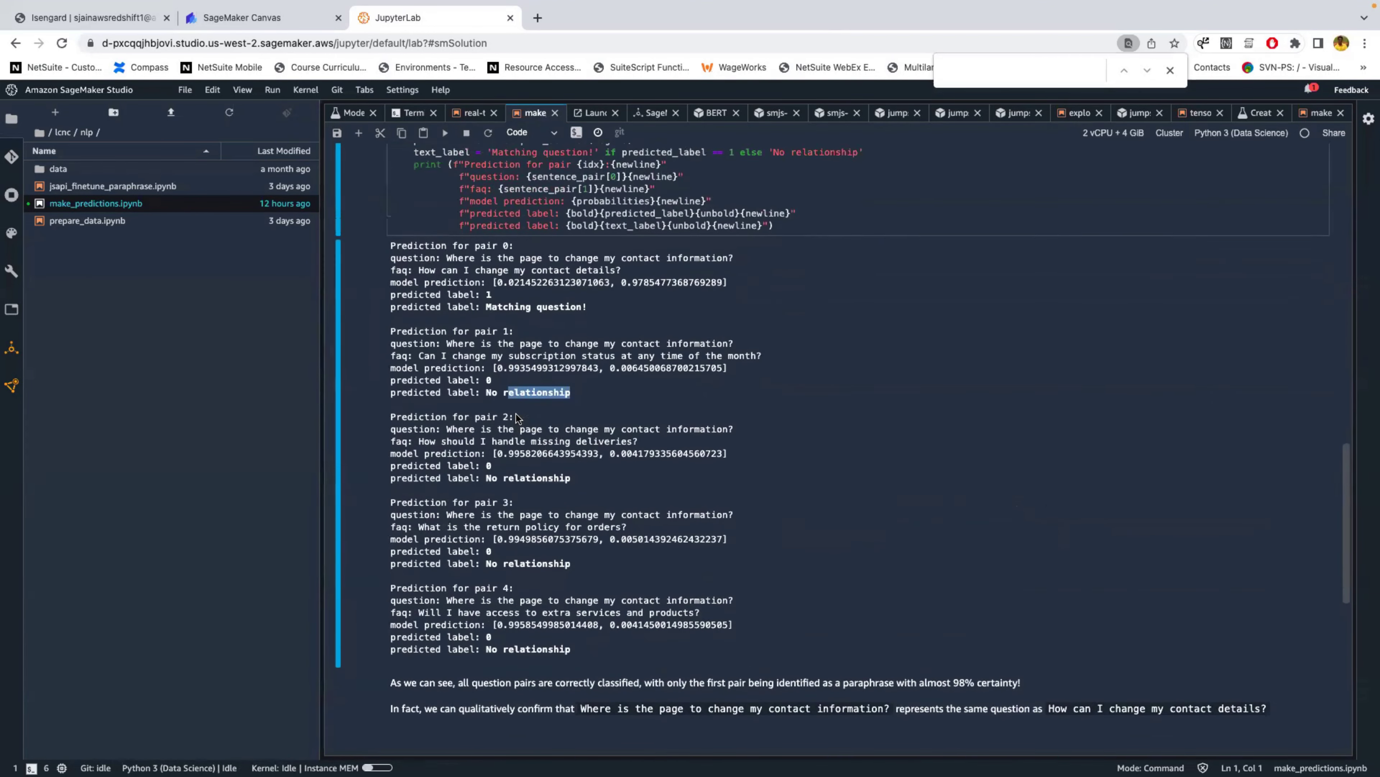
{"action": "scroll", "coordinate": [516, 416], "scroll_direction": "up", "scroll_amount": 3}
{"action": "scroll", "coordinate": [517, 417], "scroll_direction": "up", "scroll_amount": 3}
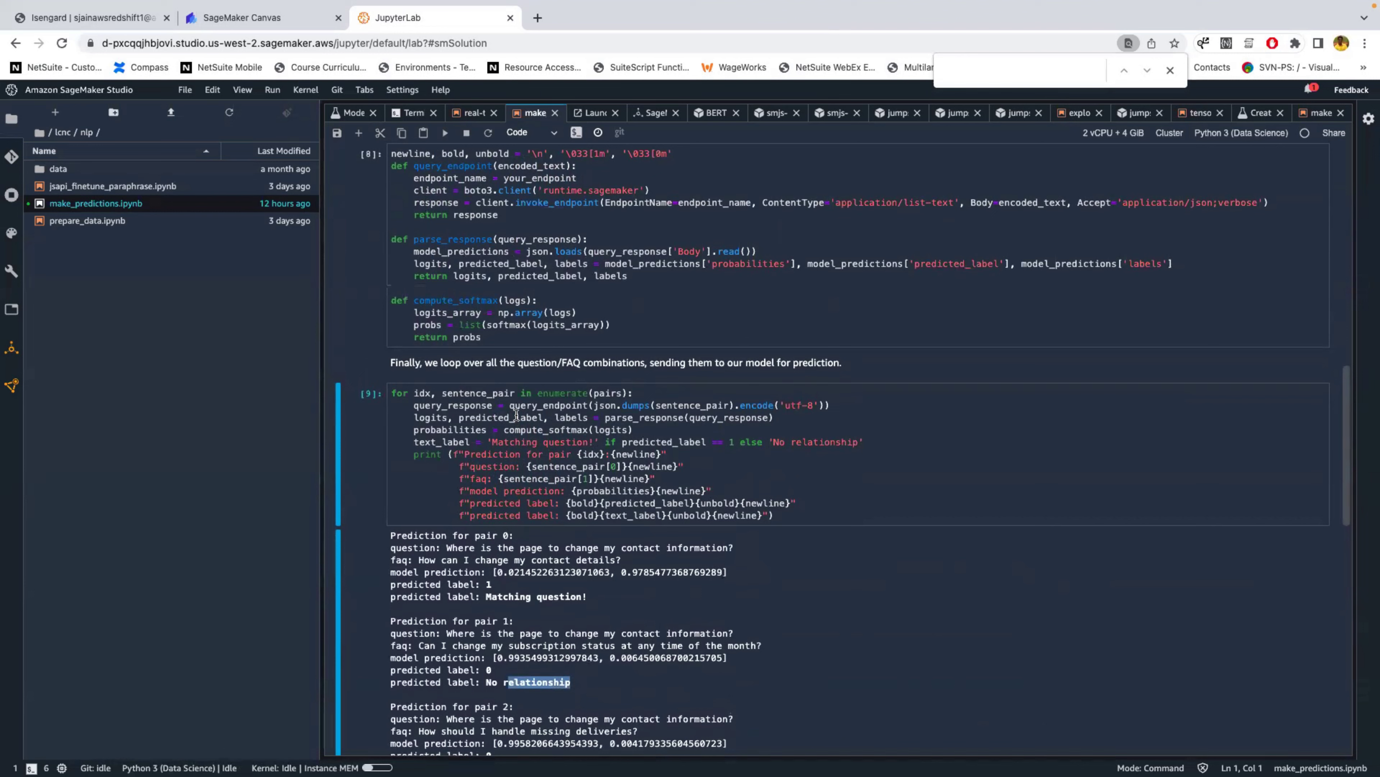
{"action": "left_click", "coordinate": [11, 348]}
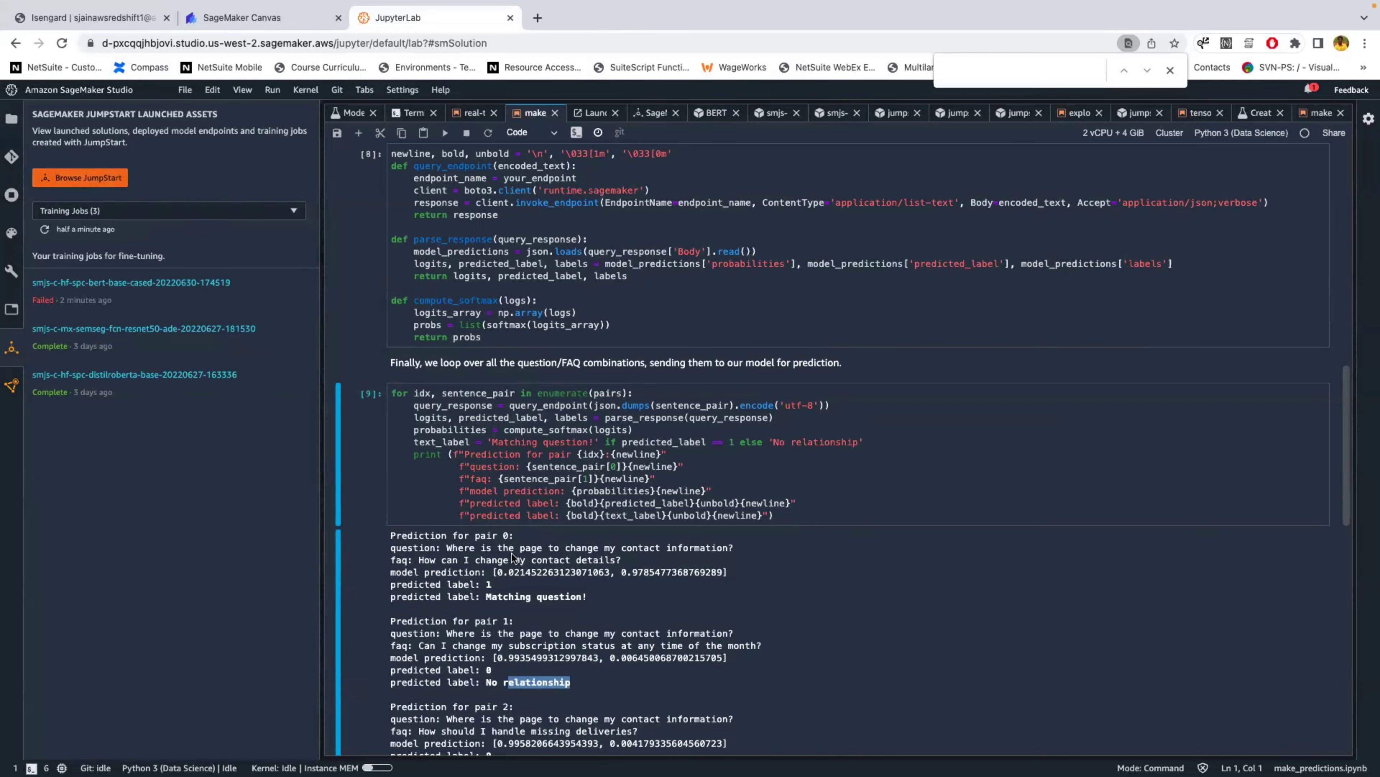
{"action": "scroll", "coordinate": [511, 553], "scroll_direction": "down", "scroll_amount": 3}
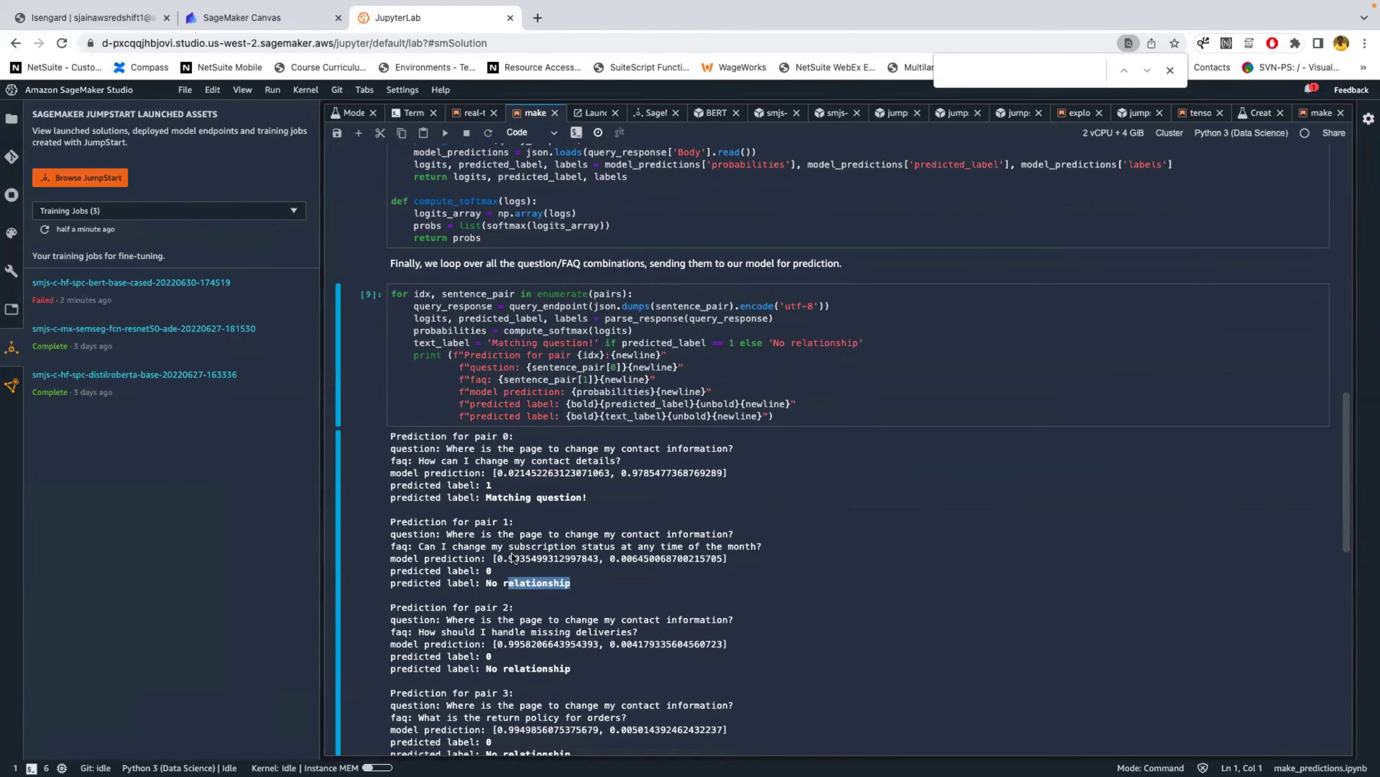
{"action": "left_click", "coordinate": [563, 307]}
{"action": "mouse_move", "coordinate": [270, 376]}
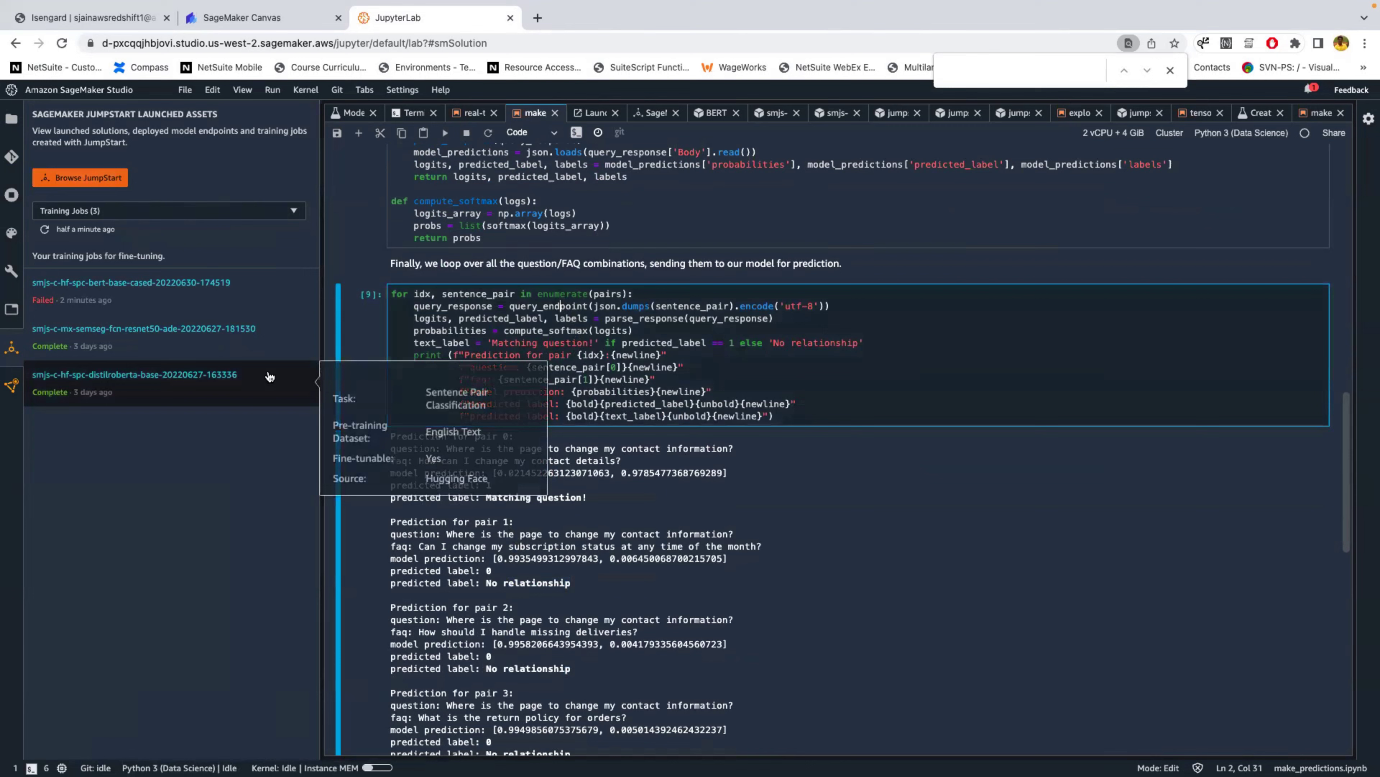
{"action": "left_click", "coordinate": [239, 381]}
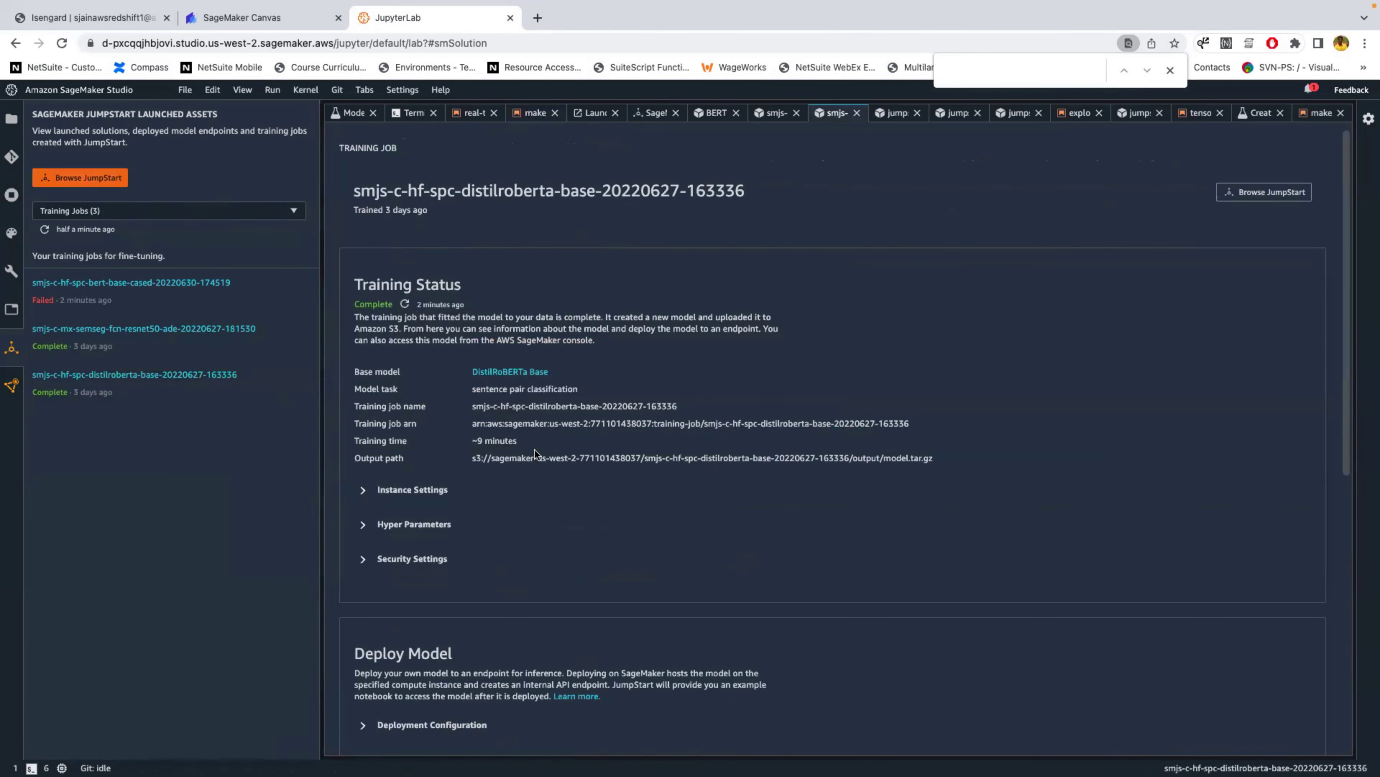
Expand the training job's deployment configuration, examine its hosting instance and endpoint name, and highlight the job's name in the launched assets.
{"action": "scroll", "coordinate": [514, 477], "scroll_direction": "down", "scroll_amount": 2}
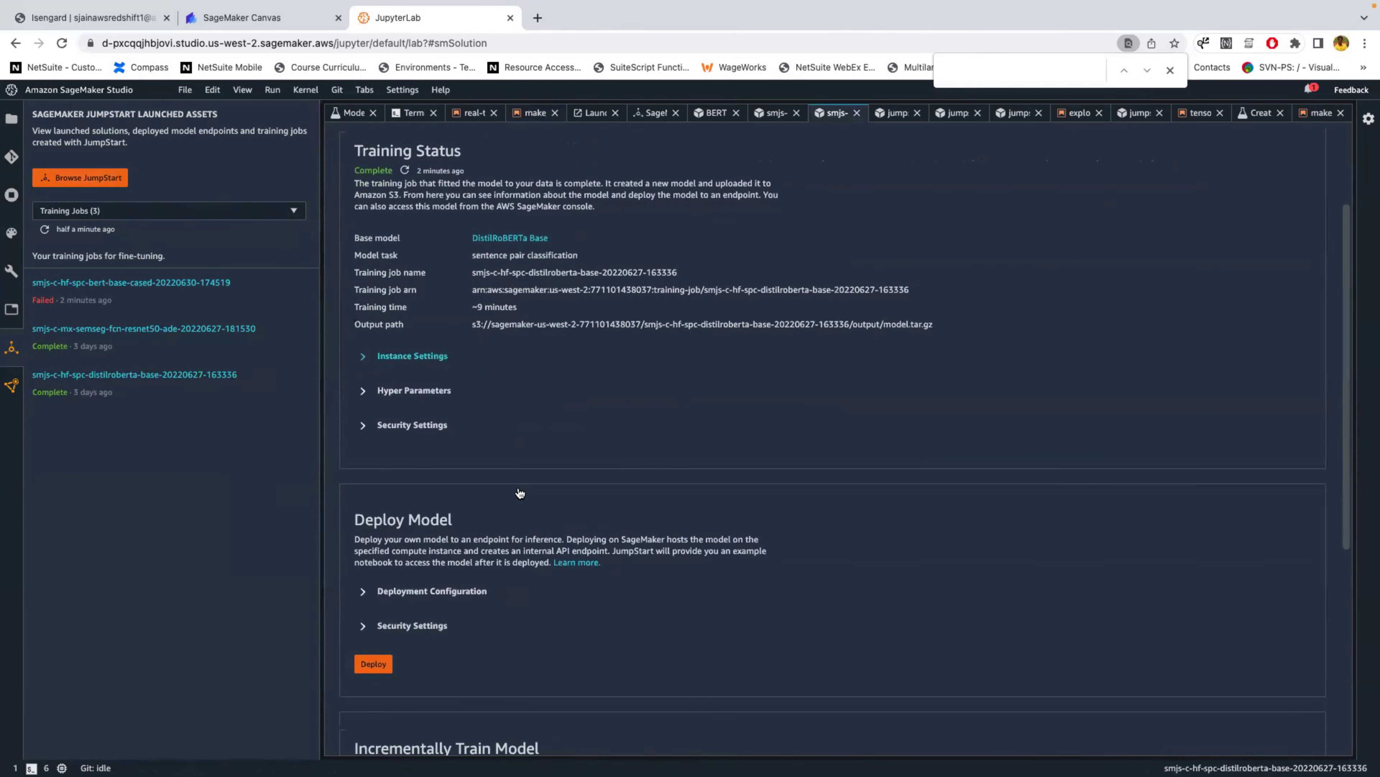
{"action": "scroll", "coordinate": [519, 492], "scroll_direction": "down", "scroll_amount": 2}
{"action": "left_click", "coordinate": [380, 460]}
{"action": "scroll", "coordinate": [411, 489], "scroll_direction": "down", "scroll_amount": 1}
{"action": "scroll", "coordinate": [411, 489], "scroll_direction": "down", "scroll_amount": 3}
{"action": "scroll", "coordinate": [411, 489], "scroll_direction": "up", "scroll_amount": 8}
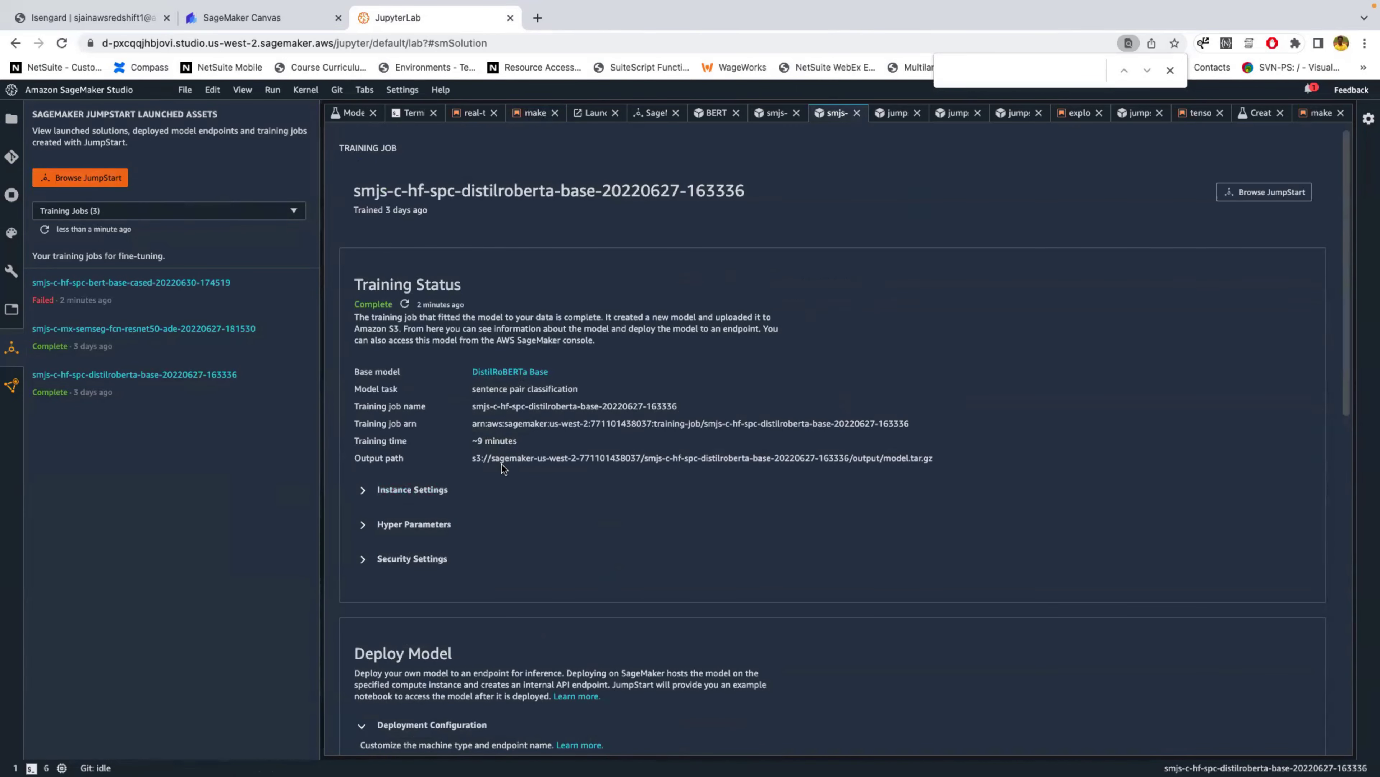
{"action": "scroll", "coordinate": [501, 464], "scroll_direction": "down", "scroll_amount": 8}
{"action": "scroll", "coordinate": [495, 451], "scroll_direction": "up", "scroll_amount": 5}
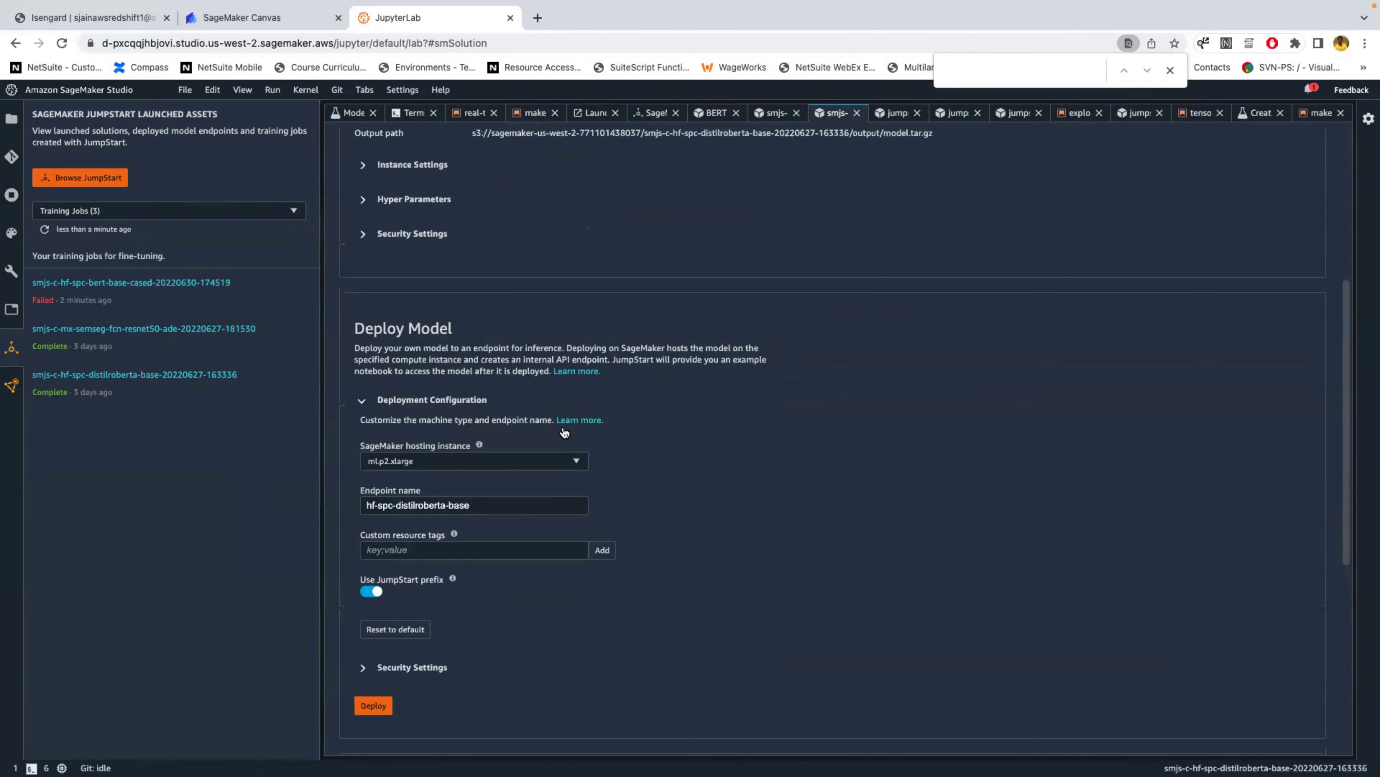
{"action": "mouse_move", "coordinate": [246, 377]}
{"action": "left_click_drag", "start_coordinate": [245, 377], "coordinate": [32, 380]}
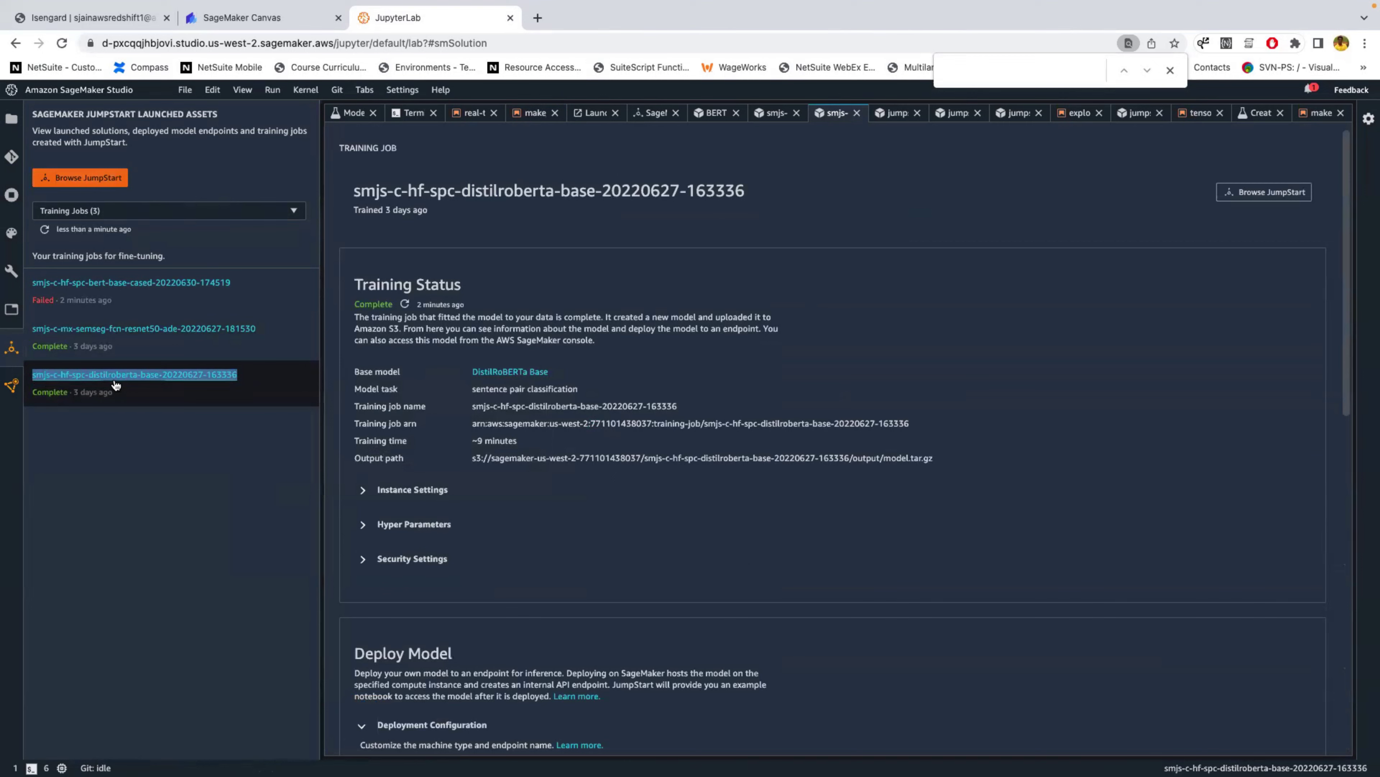
Return to make_predictions.ipynb in the nlp folder, and review its predictions and conclusion before going back to the notebook's beginning.
{"action": "left_click", "coordinate": [11, 119]}
{"action": "double_click", "coordinate": [112, 205]}
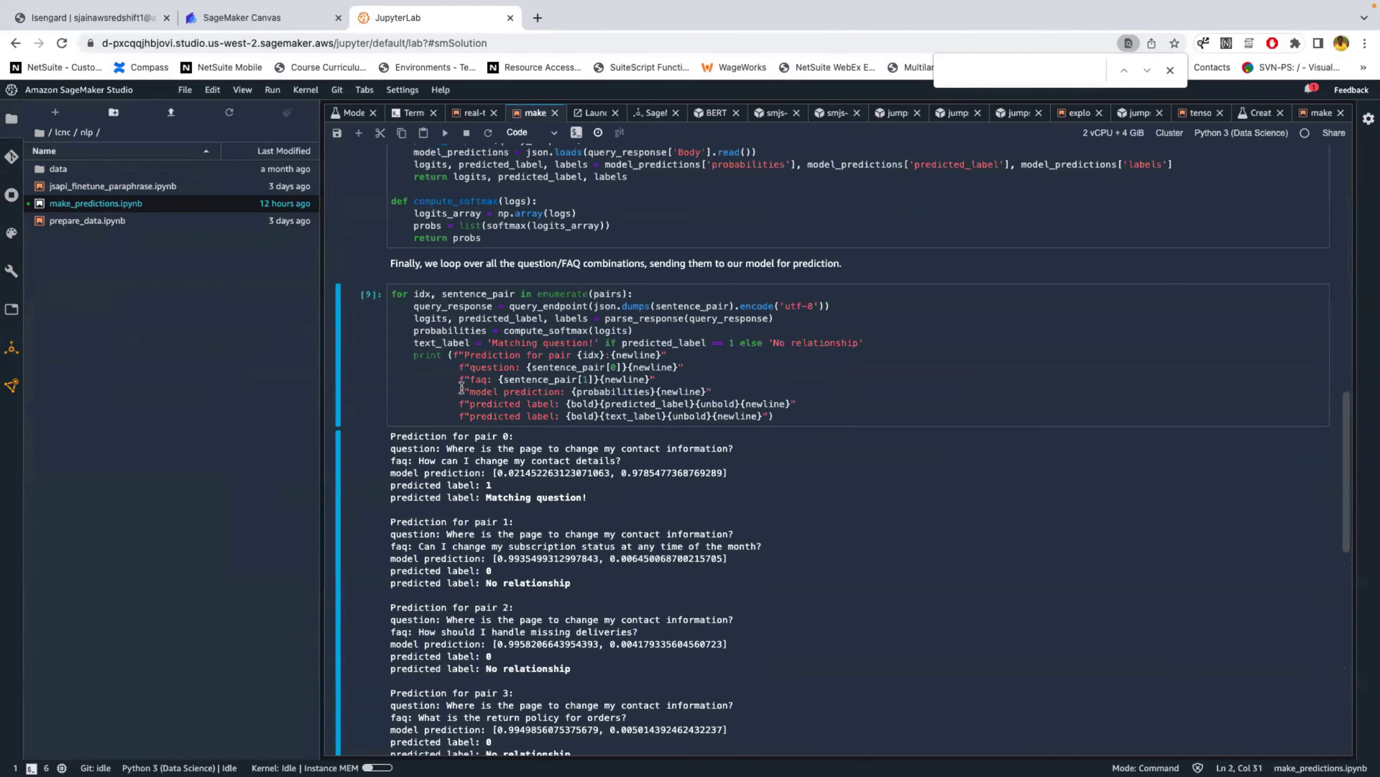
{"action": "scroll", "coordinate": [546, 438], "scroll_direction": "down", "scroll_amount": 10}
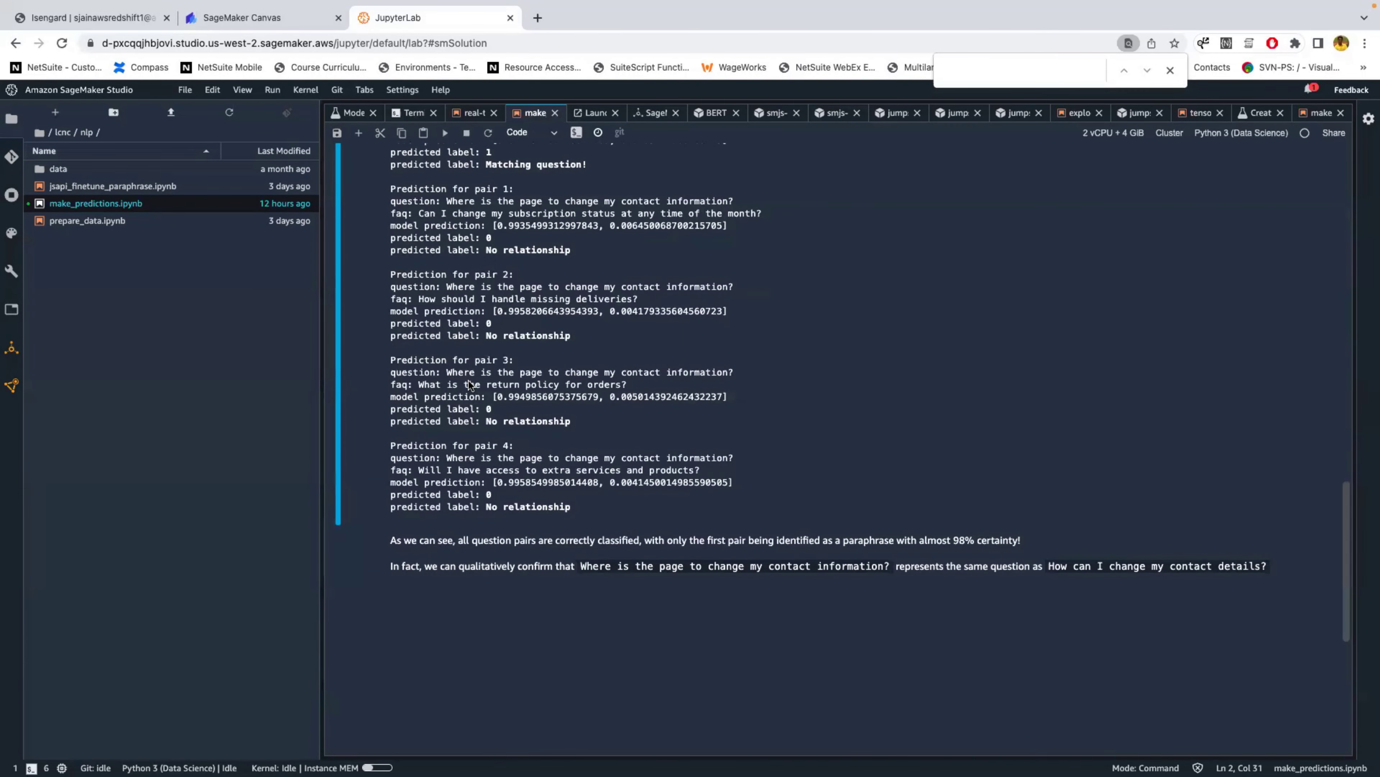
{"action": "scroll", "coordinate": [462, 264], "scroll_direction": "up", "scroll_amount": 1}
{"action": "scroll", "coordinate": [461, 265], "scroll_direction": "up", "scroll_amount": 3}
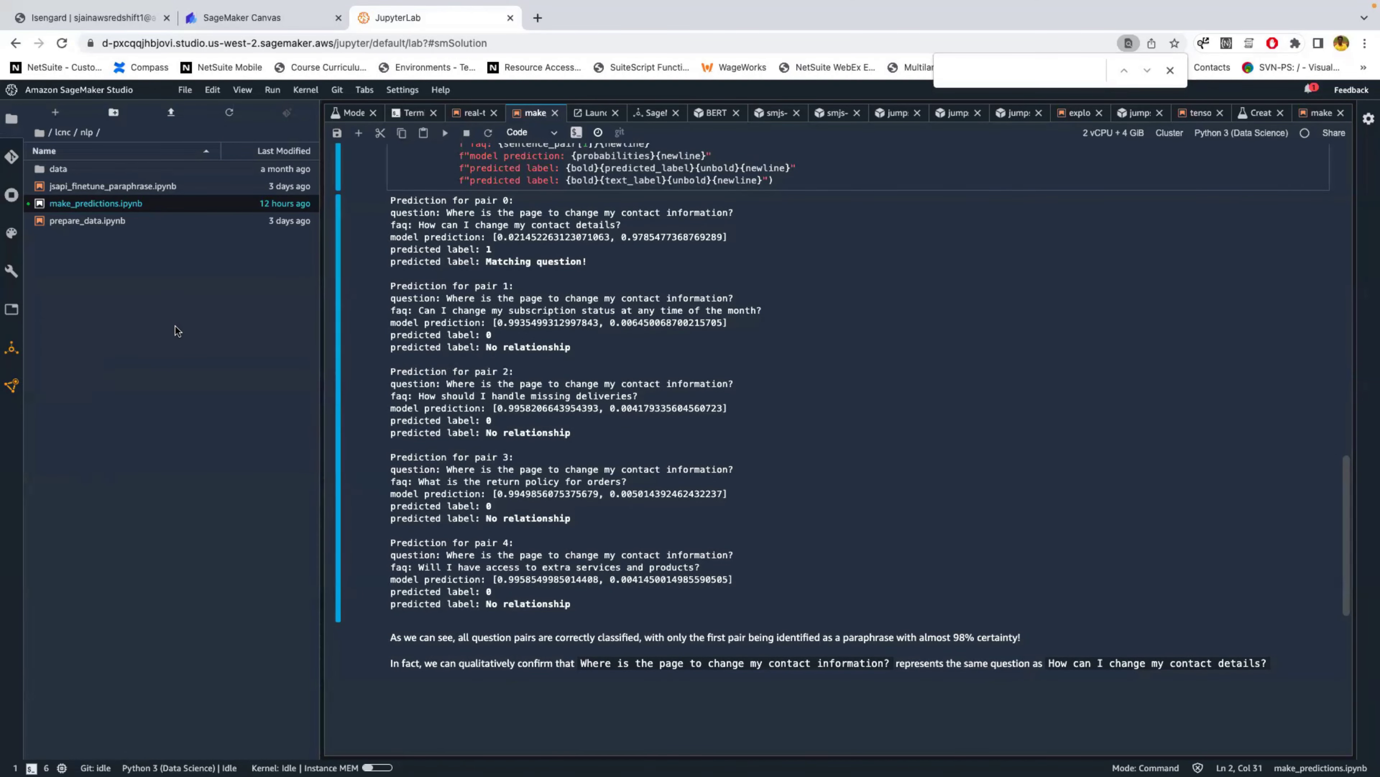
{"action": "scroll", "coordinate": [580, 363], "scroll_direction": "up", "scroll_amount": 20}
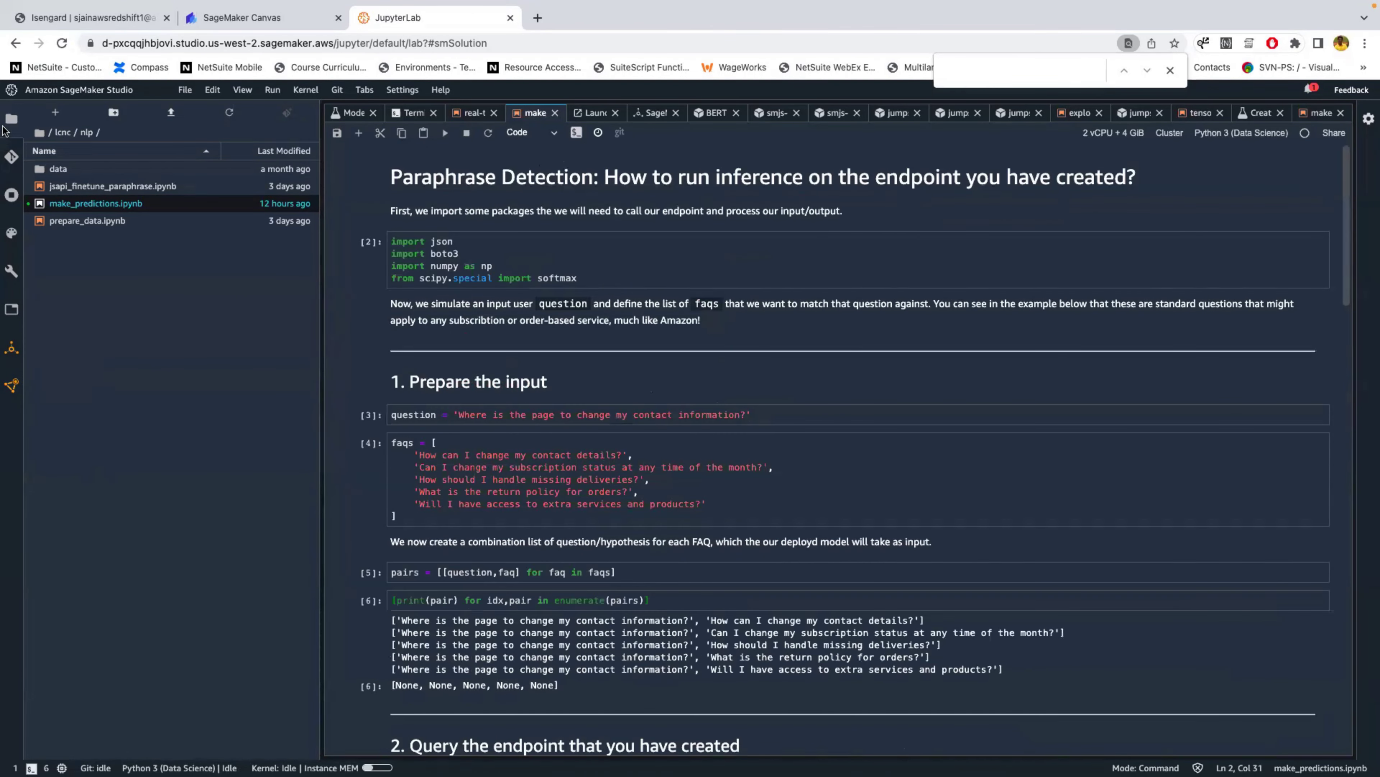
{"action": "left_click", "coordinate": [10, 120]}
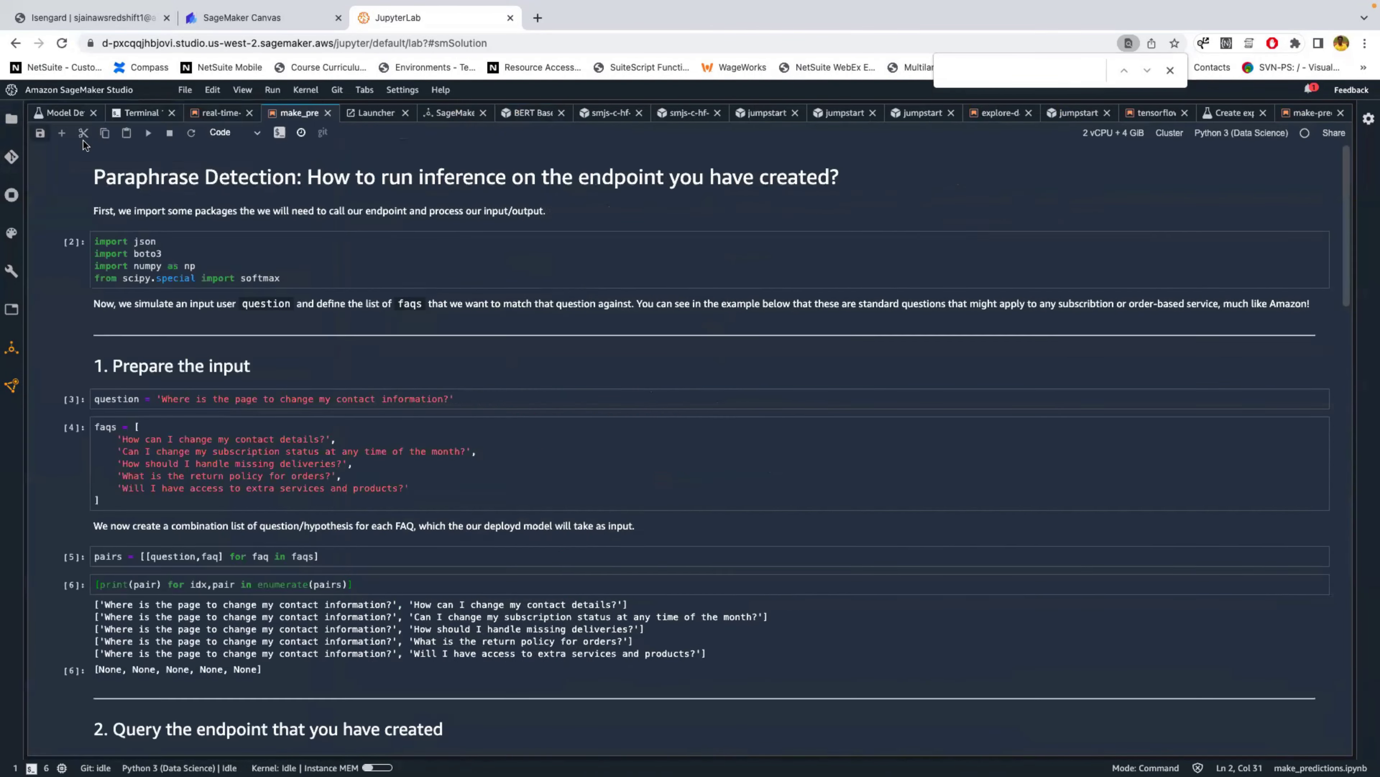
{"action": "left_click", "coordinate": [10, 120]}
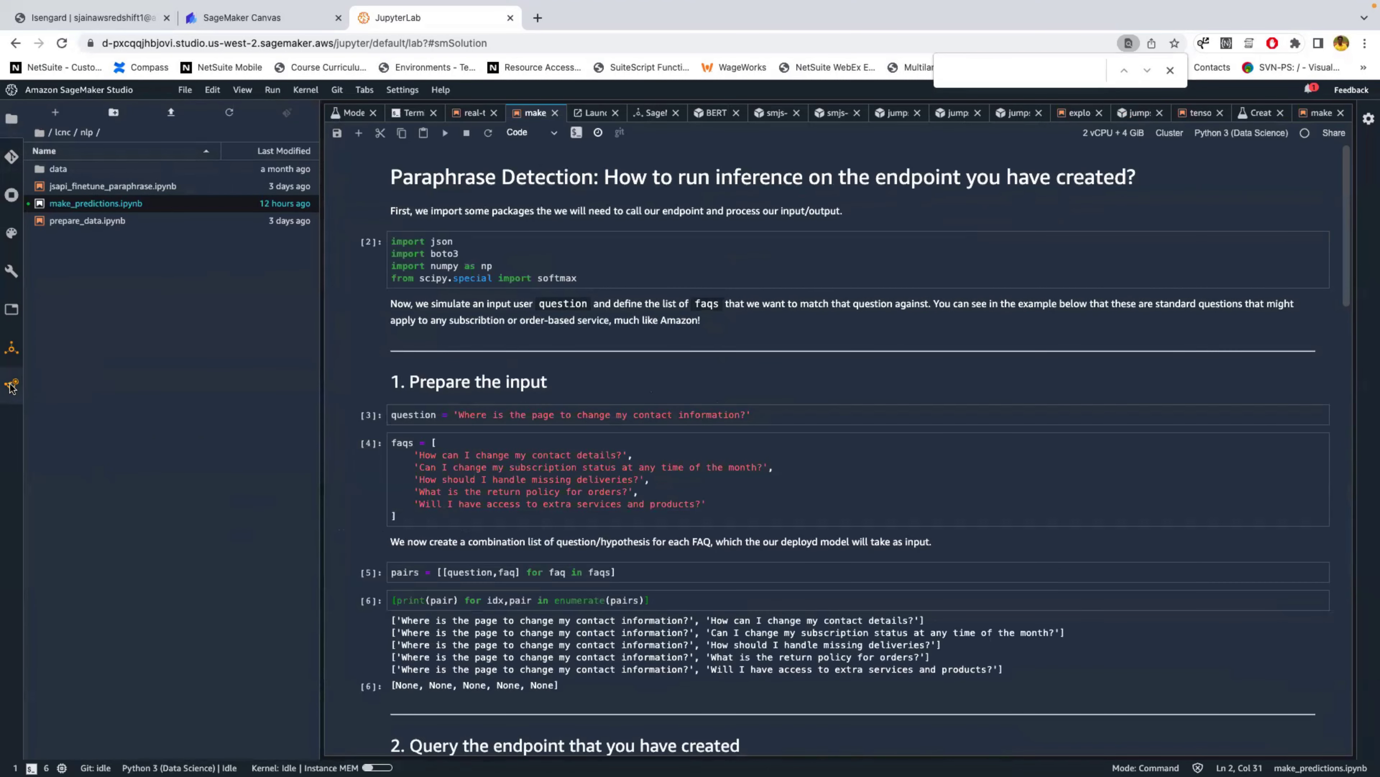
Open a new Launcher, start a new Data Wrangler flow, and view its data flow canvas.
{"action": "left_click", "coordinate": [55, 112]}
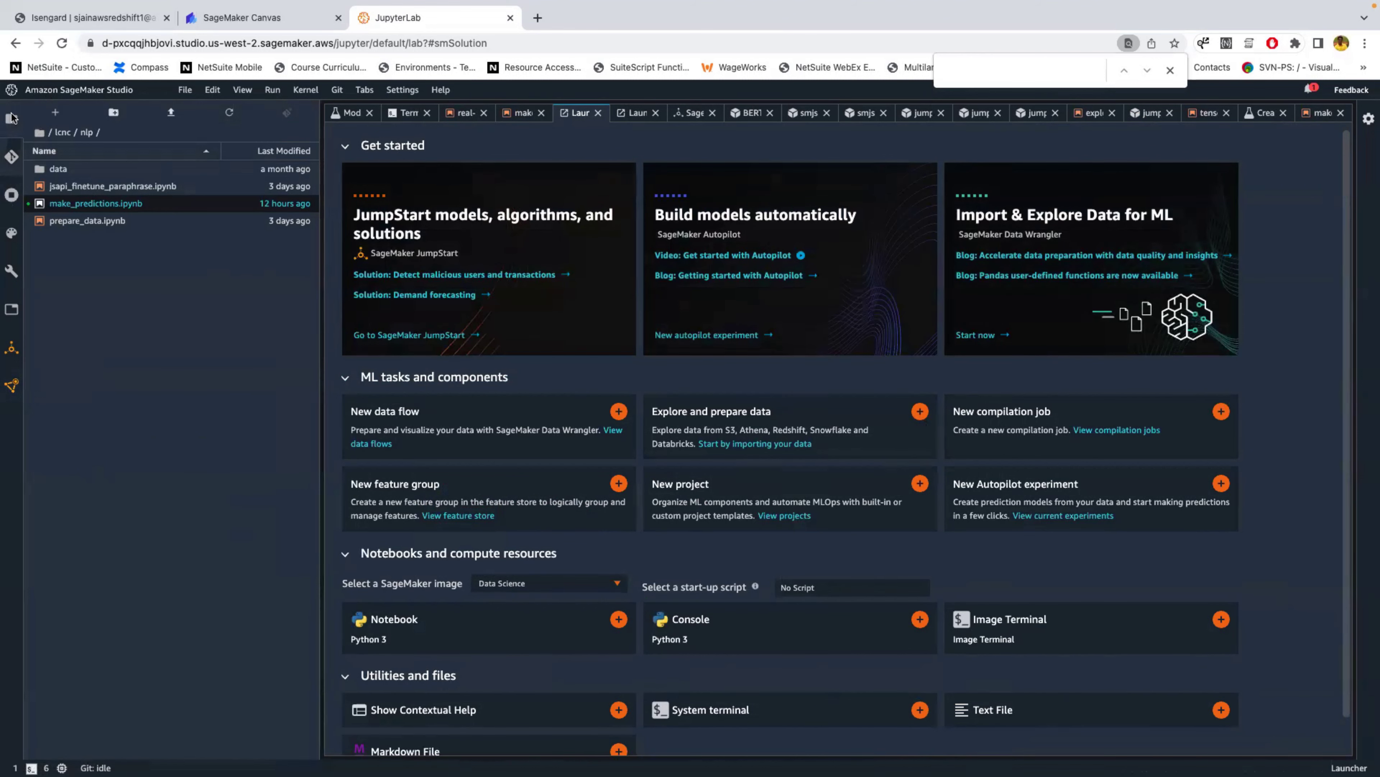
{"action": "left_click", "coordinate": [11, 118]}
{"action": "left_click", "coordinate": [679, 335]}
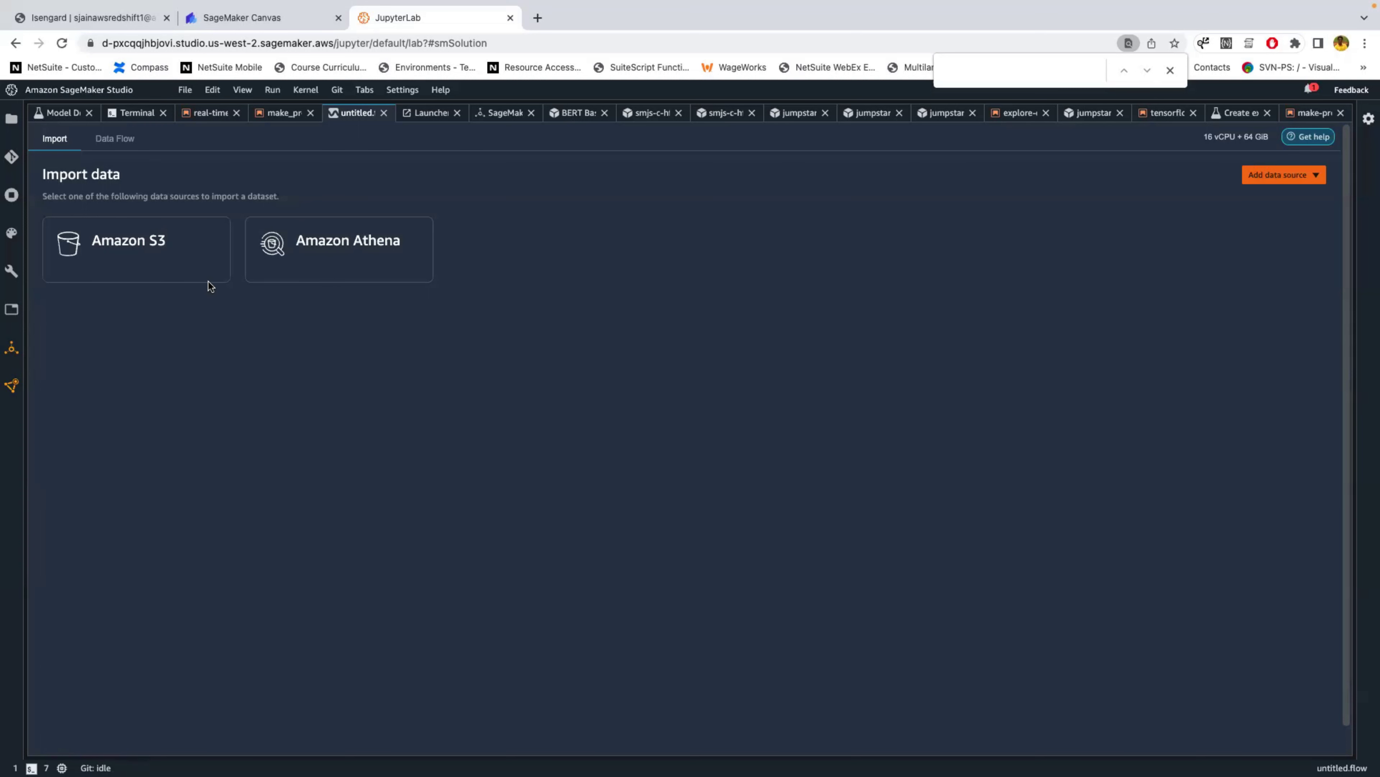
{"action": "left_click", "coordinate": [123, 140]}
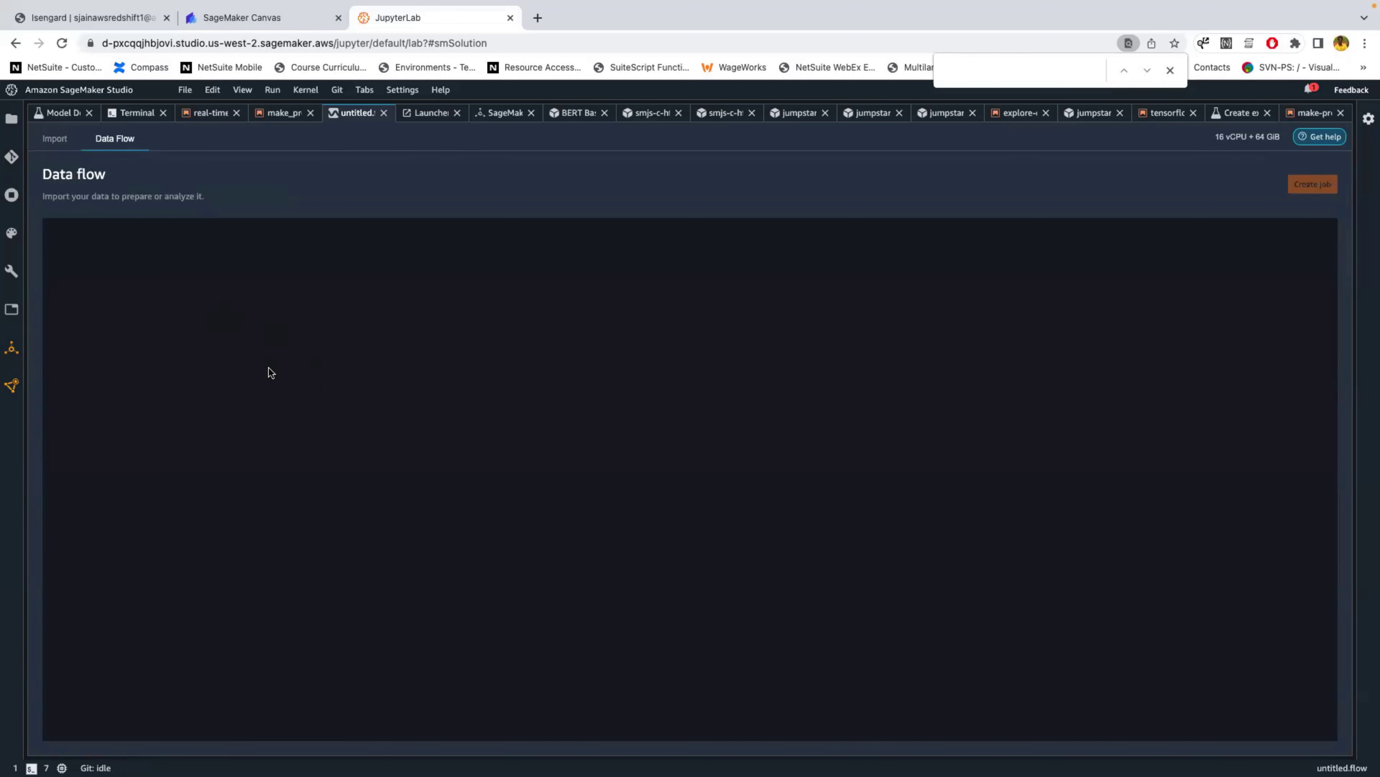
Revisit the Autopilot model details of loan-defaultclassification-aws-auto-ml-job and the JumpStart search results for bert.
{"action": "left_click", "coordinate": [12, 121]}
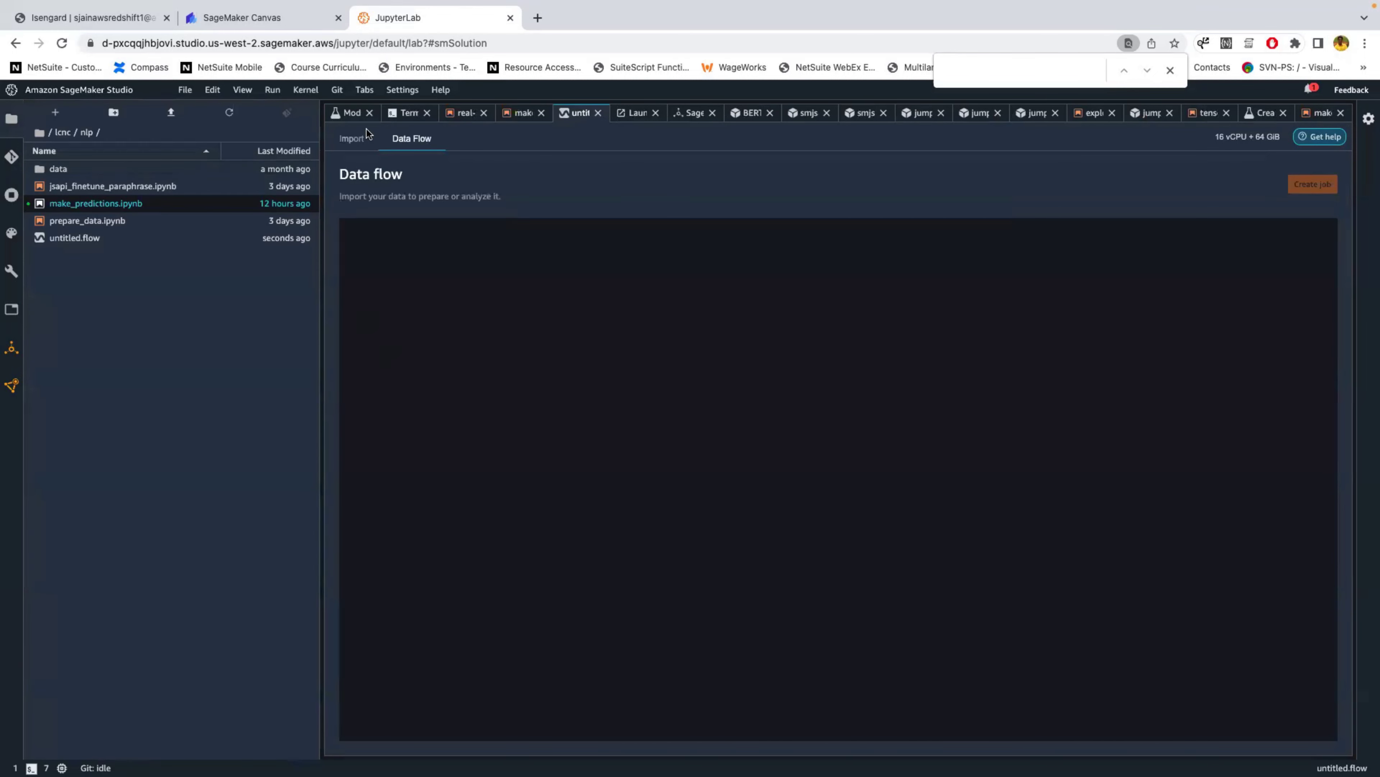
{"action": "left_click", "coordinate": [407, 113]}
{"action": "left_click", "coordinate": [349, 112]}
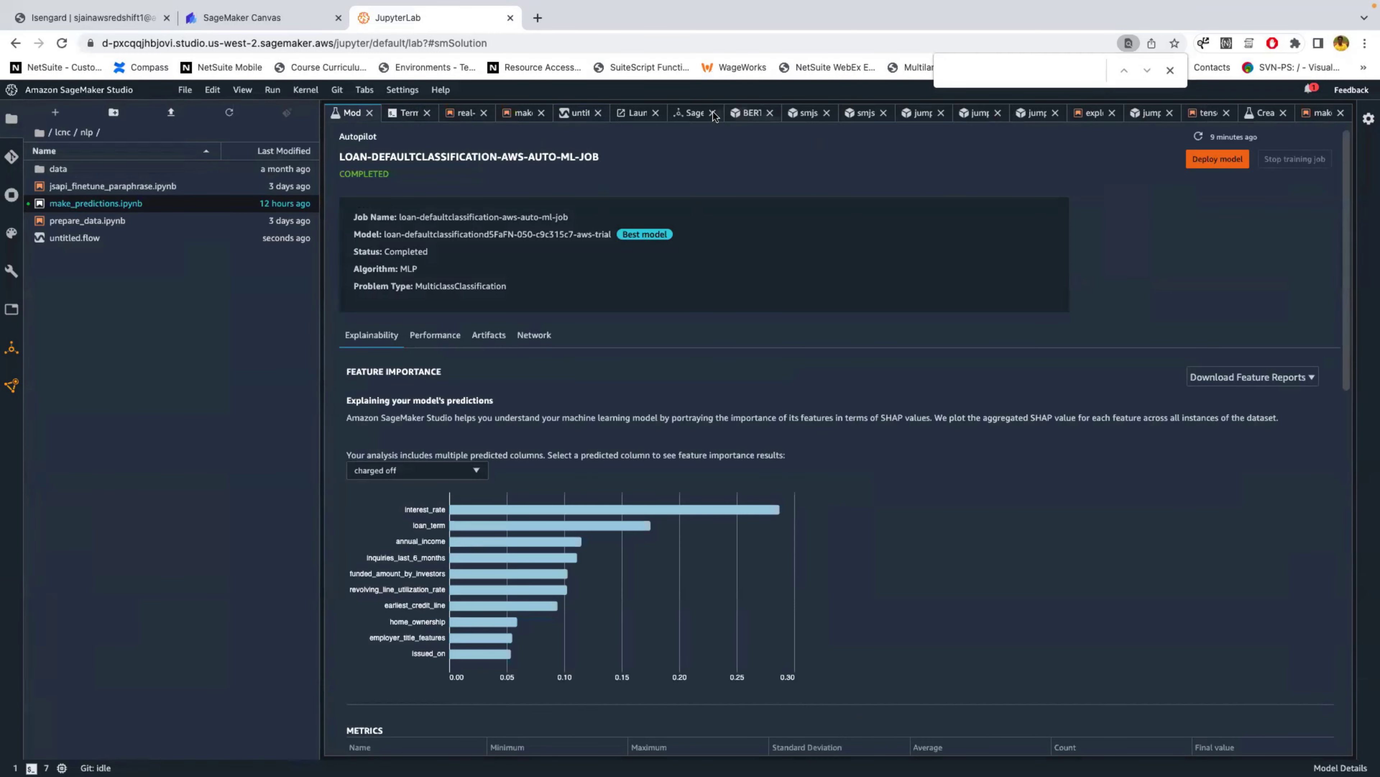
{"action": "left_click", "coordinate": [693, 112]}
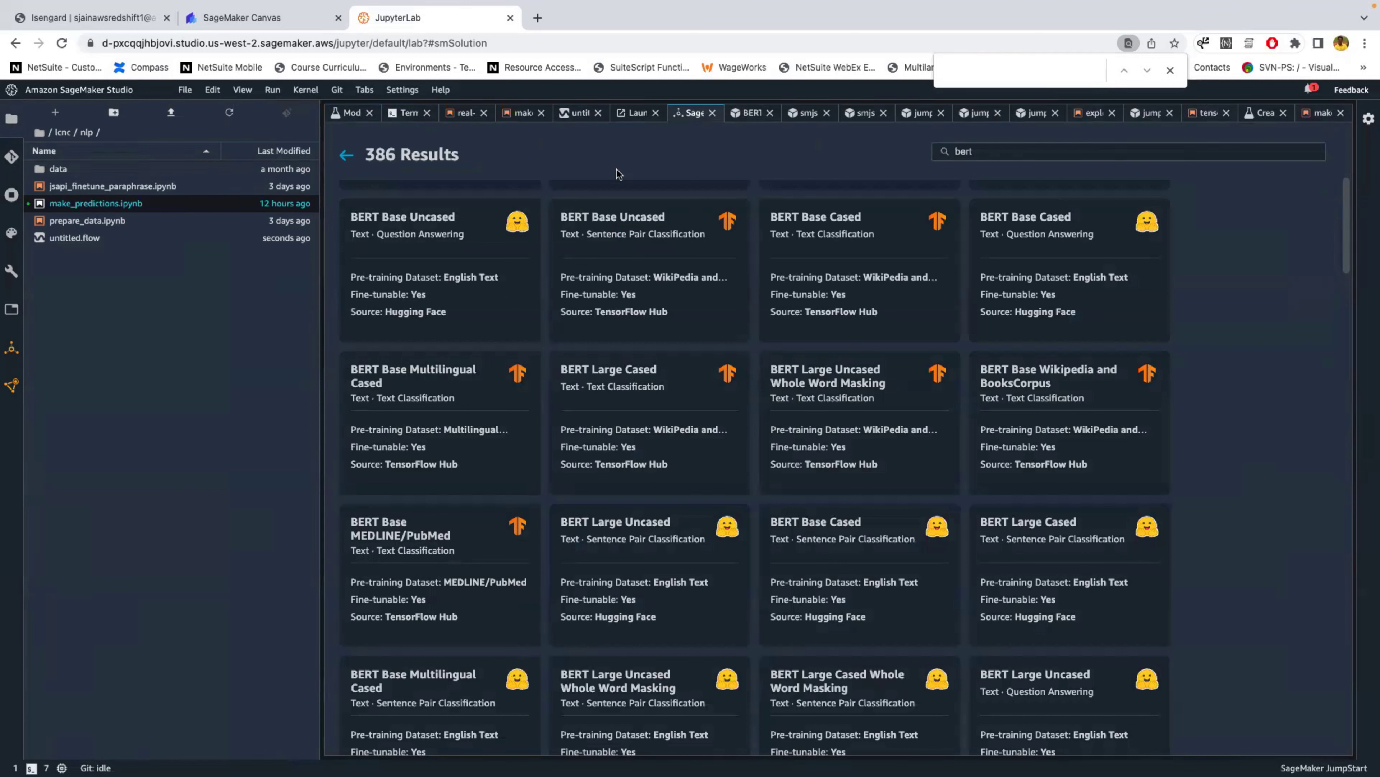
{"action": "left_click", "coordinate": [11, 157]}
{"action": "left_click", "coordinate": [13, 121]}
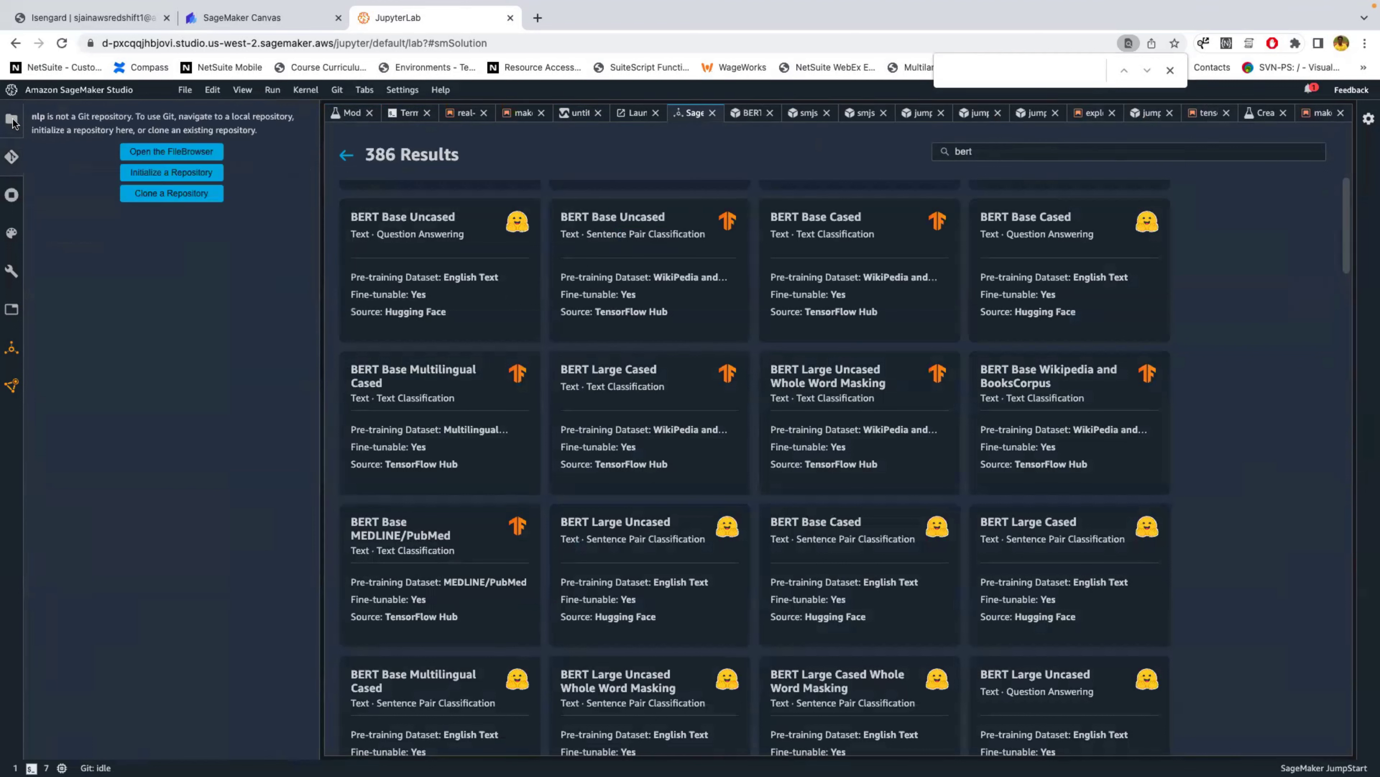
{"action": "left_click", "coordinate": [8, 353]}
{"action": "left_click", "coordinate": [12, 119]}
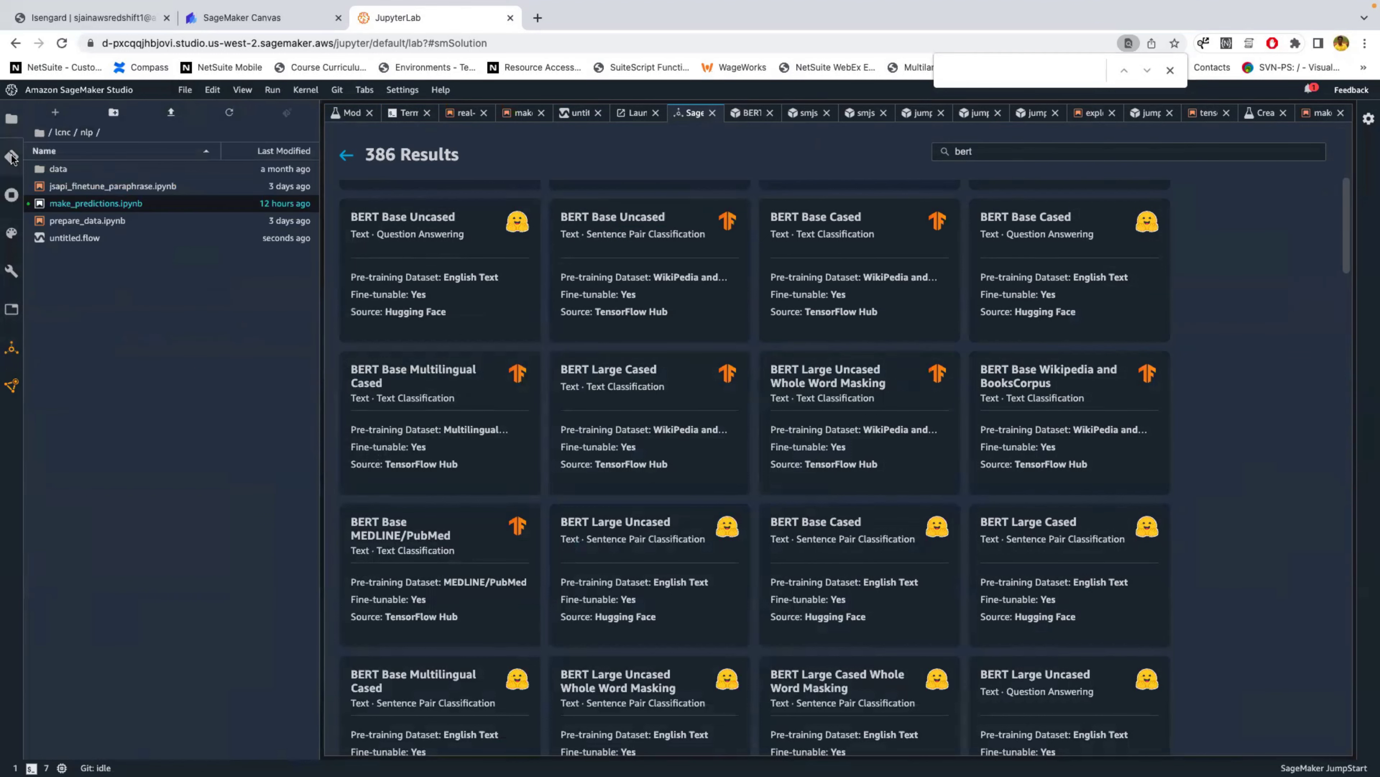
{"action": "left_click", "coordinate": [10, 122]}
Open the Launcher, find "data" on the page, and start another data flow with Explore and prepare data.
{"action": "left_click", "coordinate": [31, 93]}
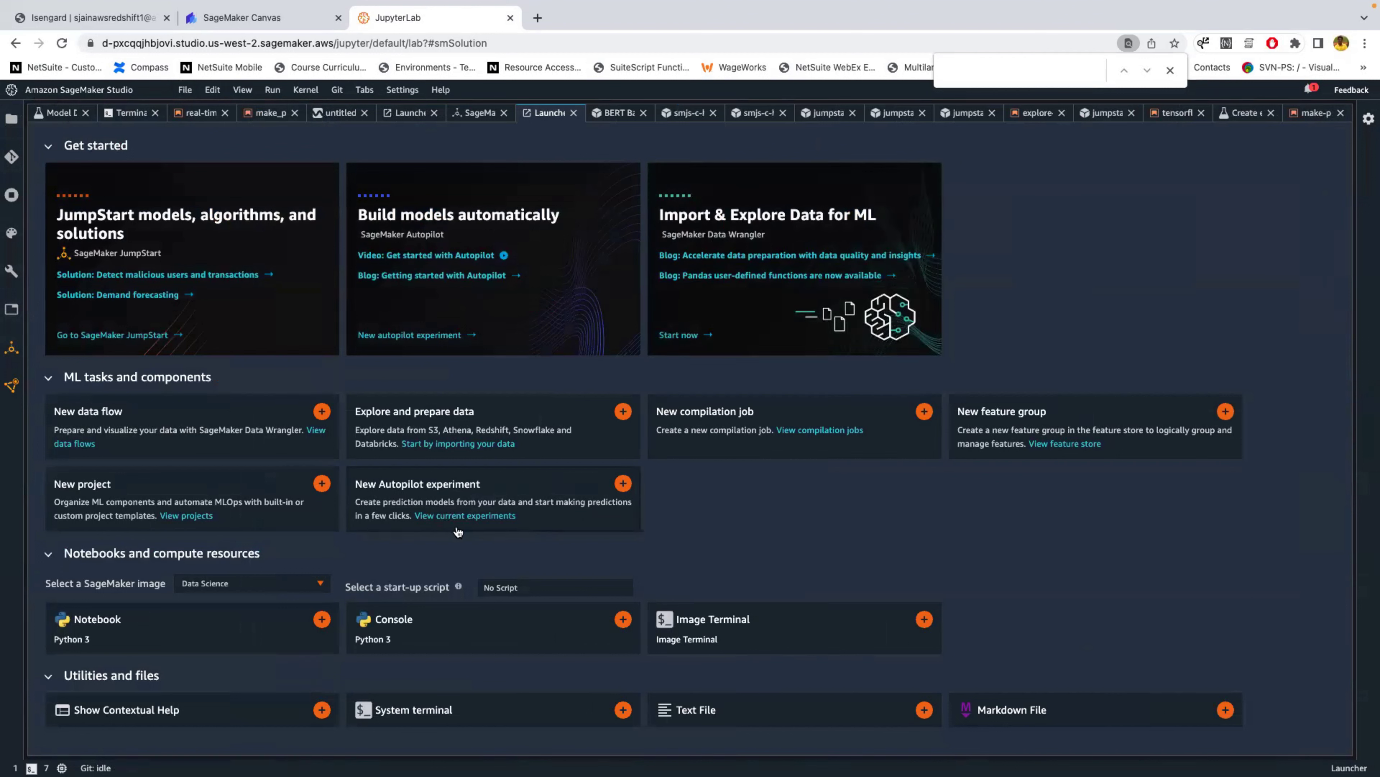
{"action": "type", "text": "data"}
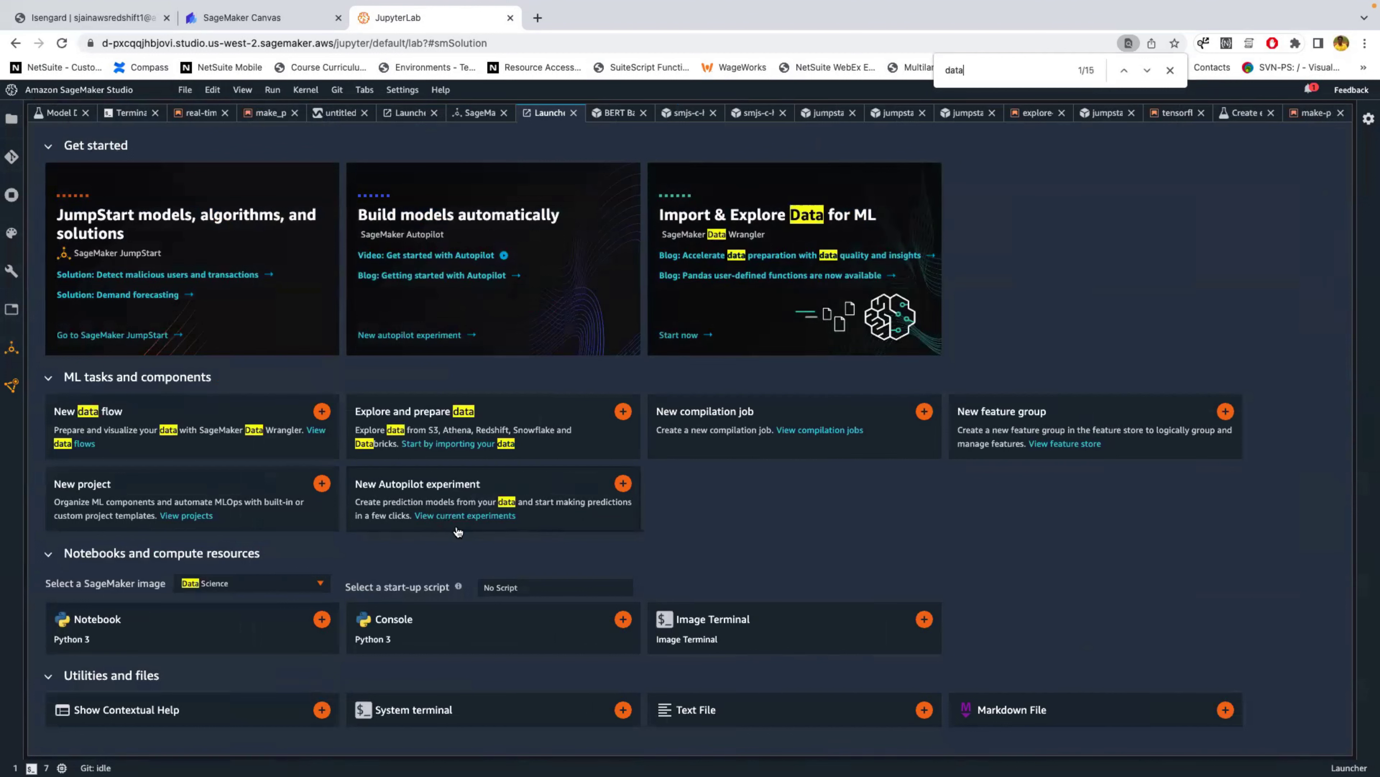
{"action": "left_click", "coordinate": [449, 416]}
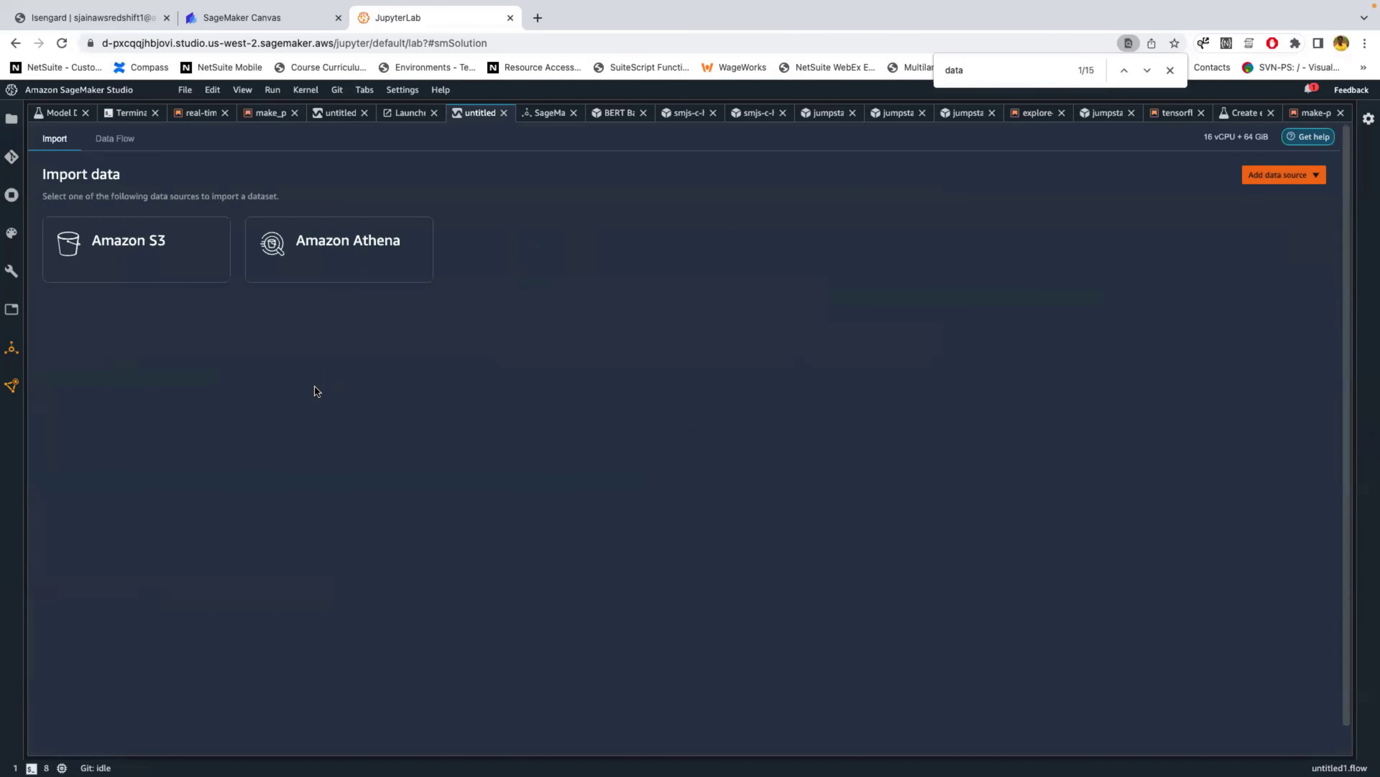
{"action": "left_click", "coordinate": [89, 249]}
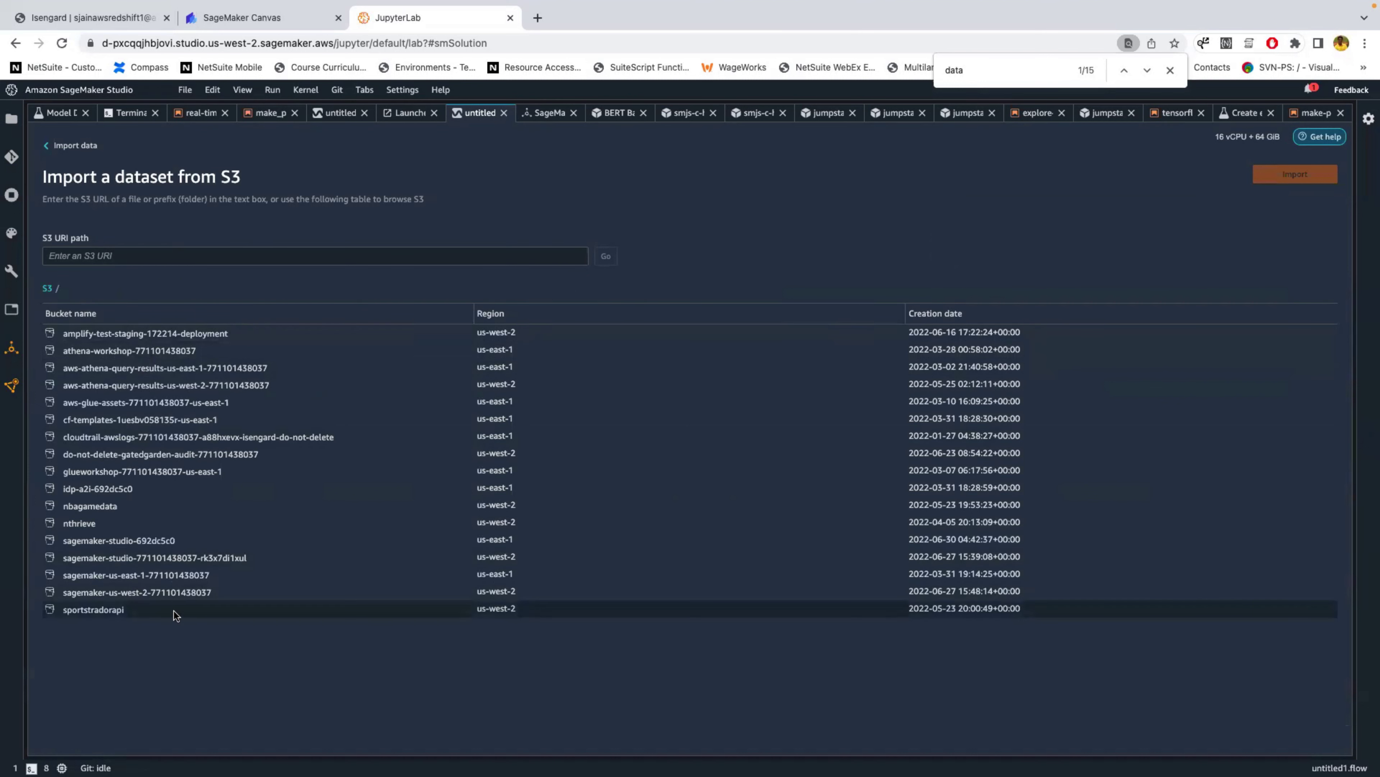
{"action": "left_click", "coordinate": [144, 540]}
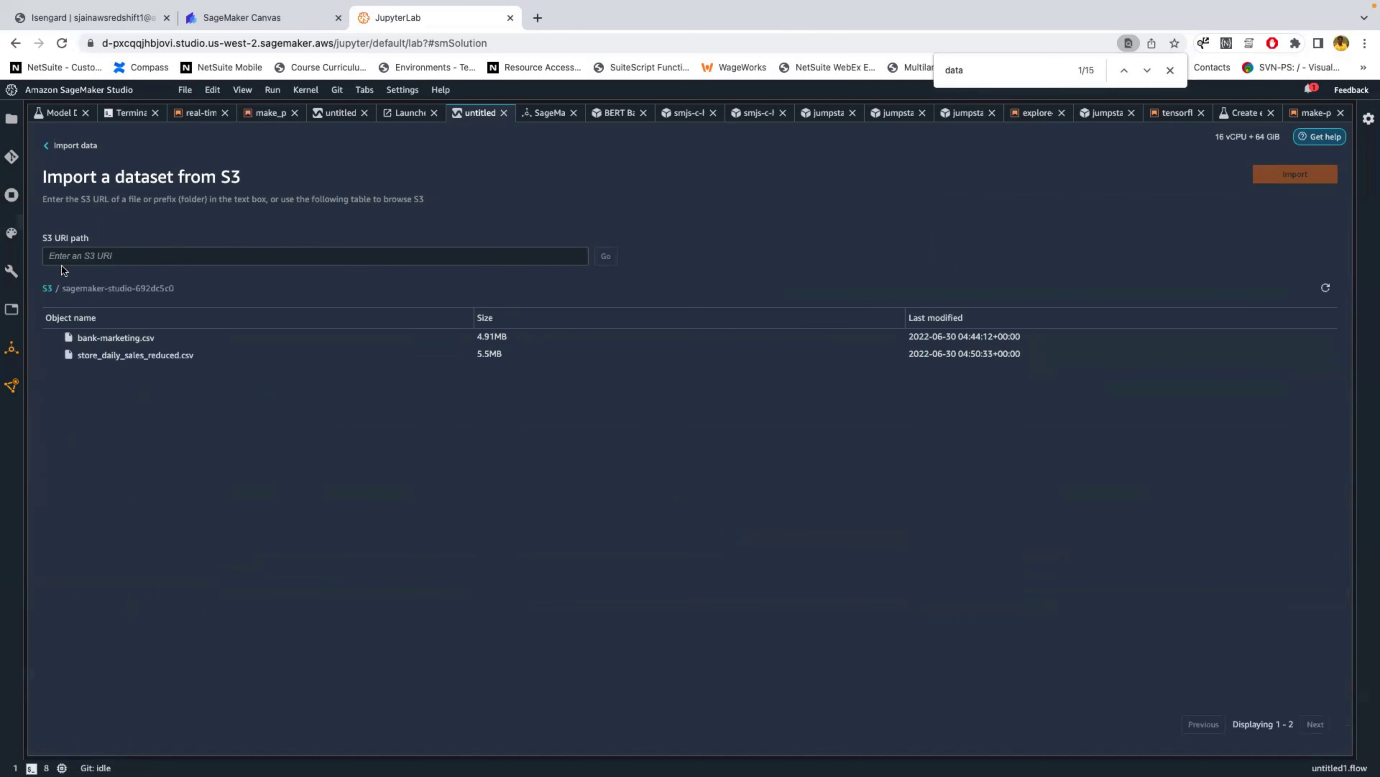
{"action": "left_click", "coordinate": [54, 145]}
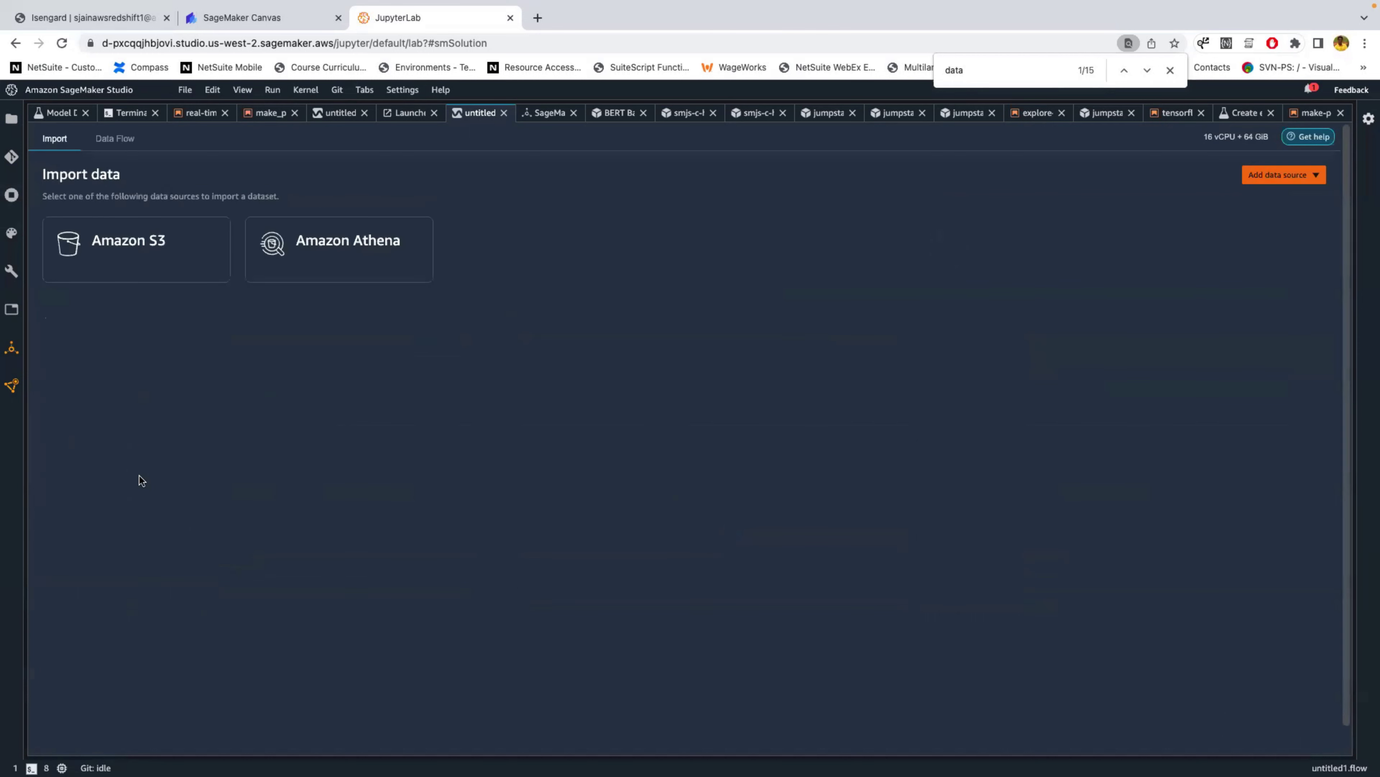
Browse Amazon S3 for the dataset import and select the loan-defaultclassification folder in the us-west-2 sagemaker-studio bucket.
{"action": "left_click", "coordinate": [148, 265]}
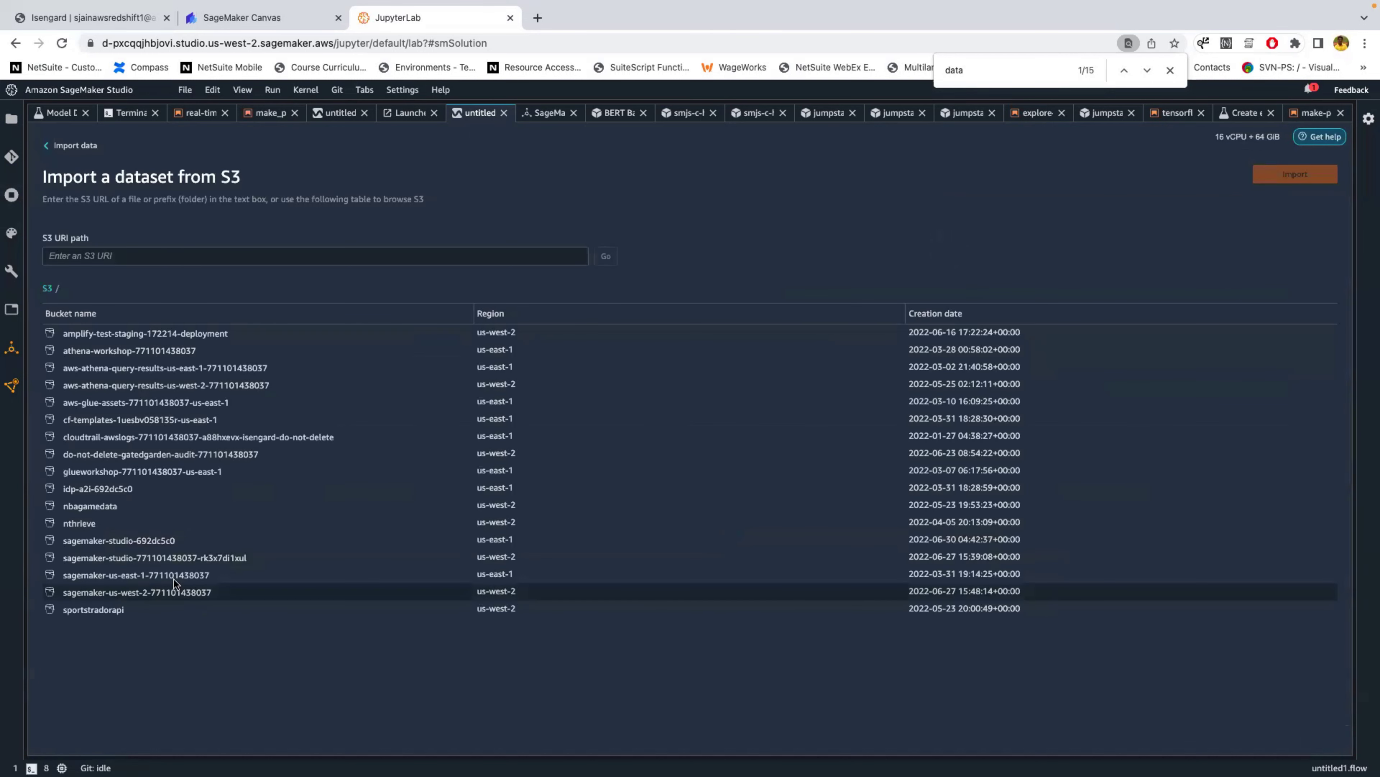
{"action": "double_click", "coordinate": [151, 561]}
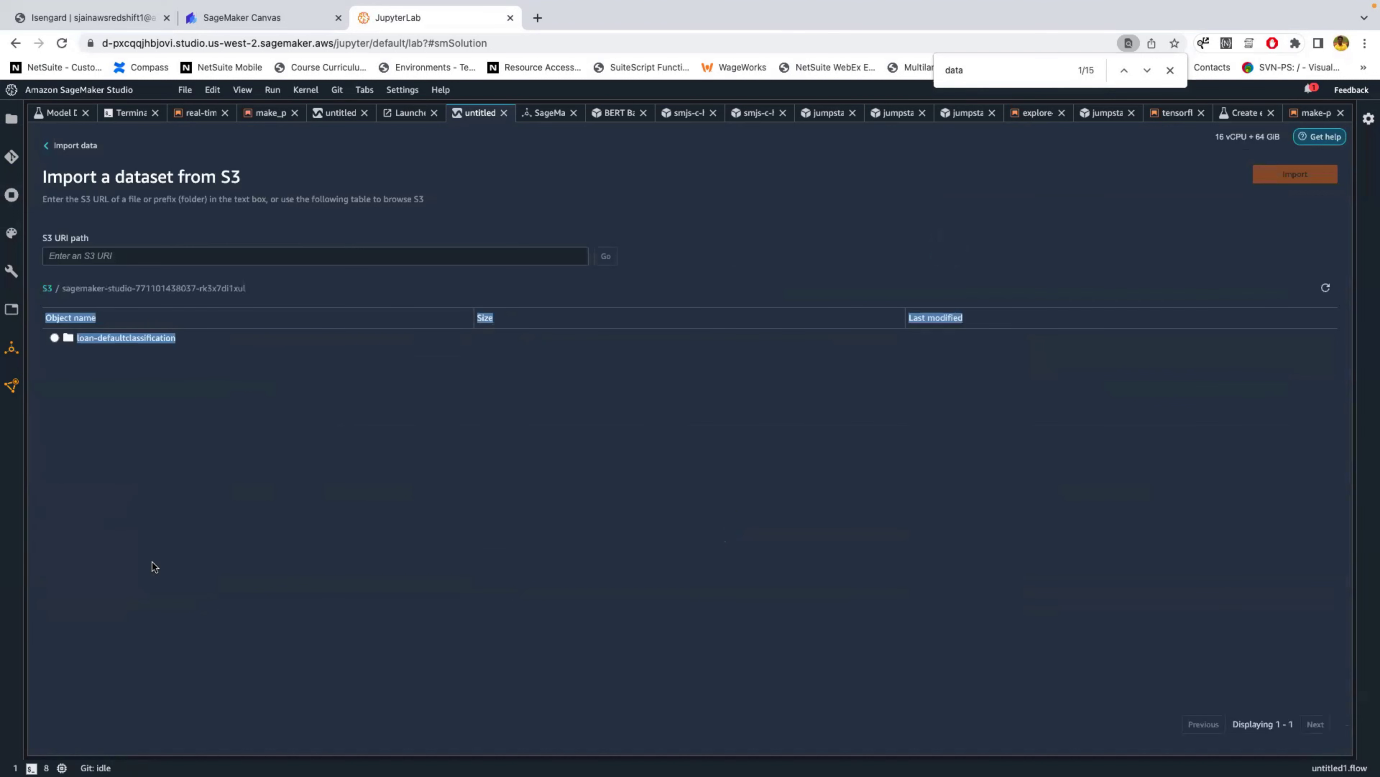
{"action": "left_click", "coordinate": [93, 338]}
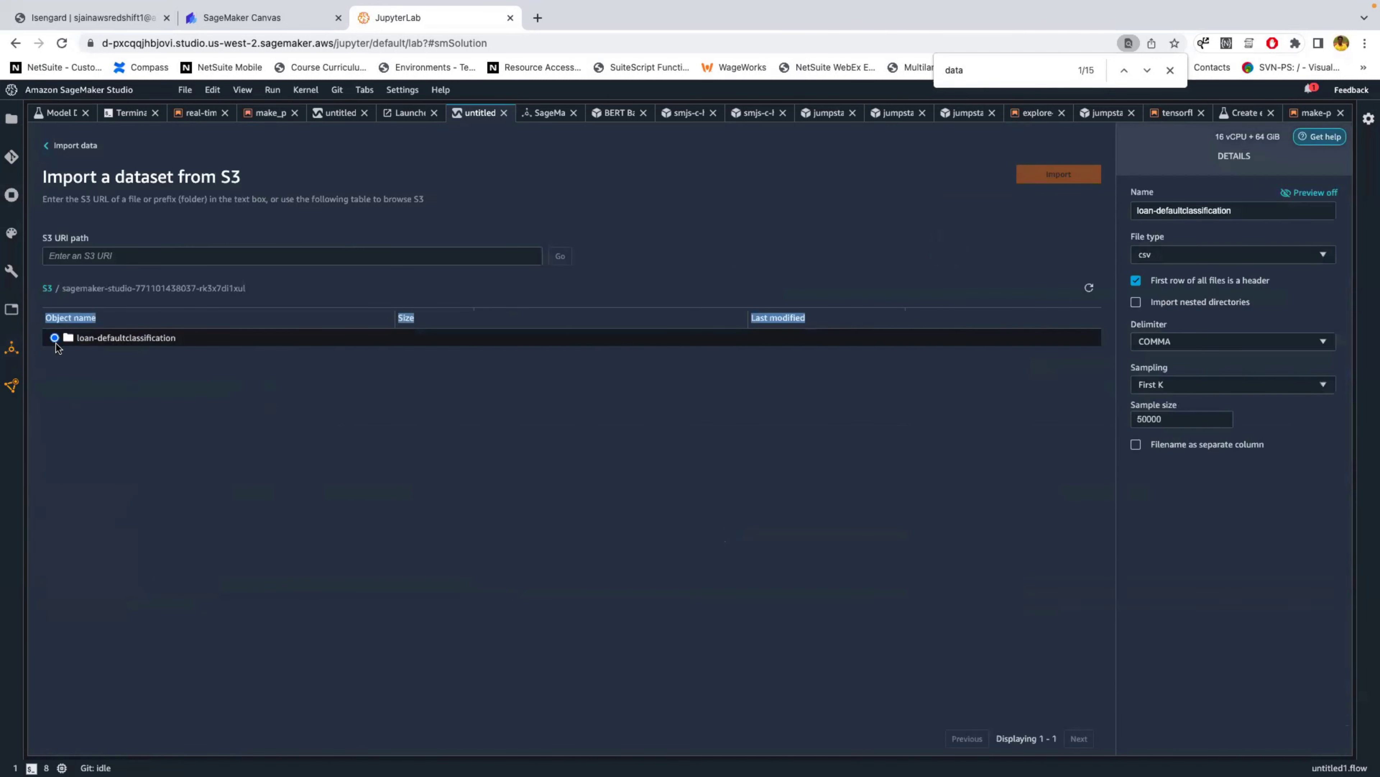
Look inside the loan-defaultclassification folder and return to the data source selection.
{"action": "double_click", "coordinate": [92, 337]}
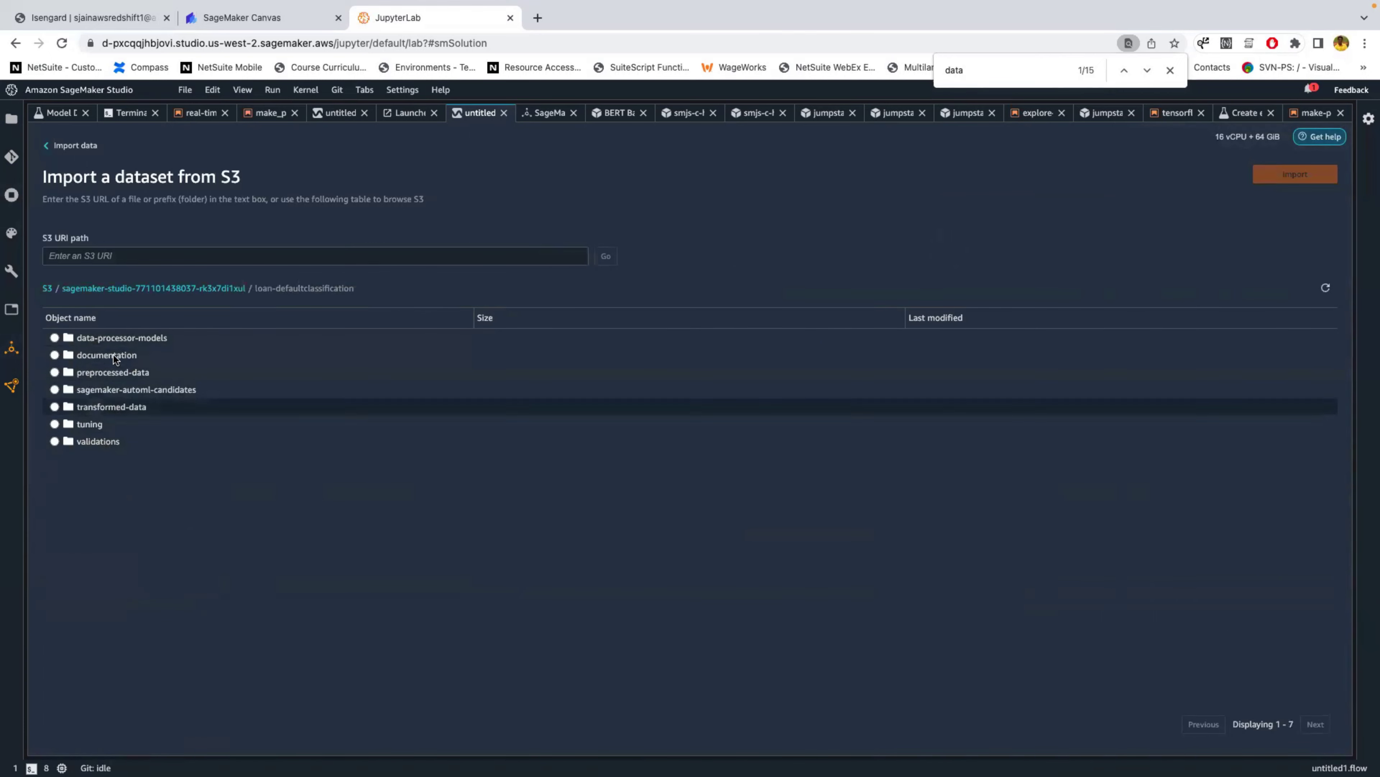
{"action": "left_click", "coordinate": [47, 148]}
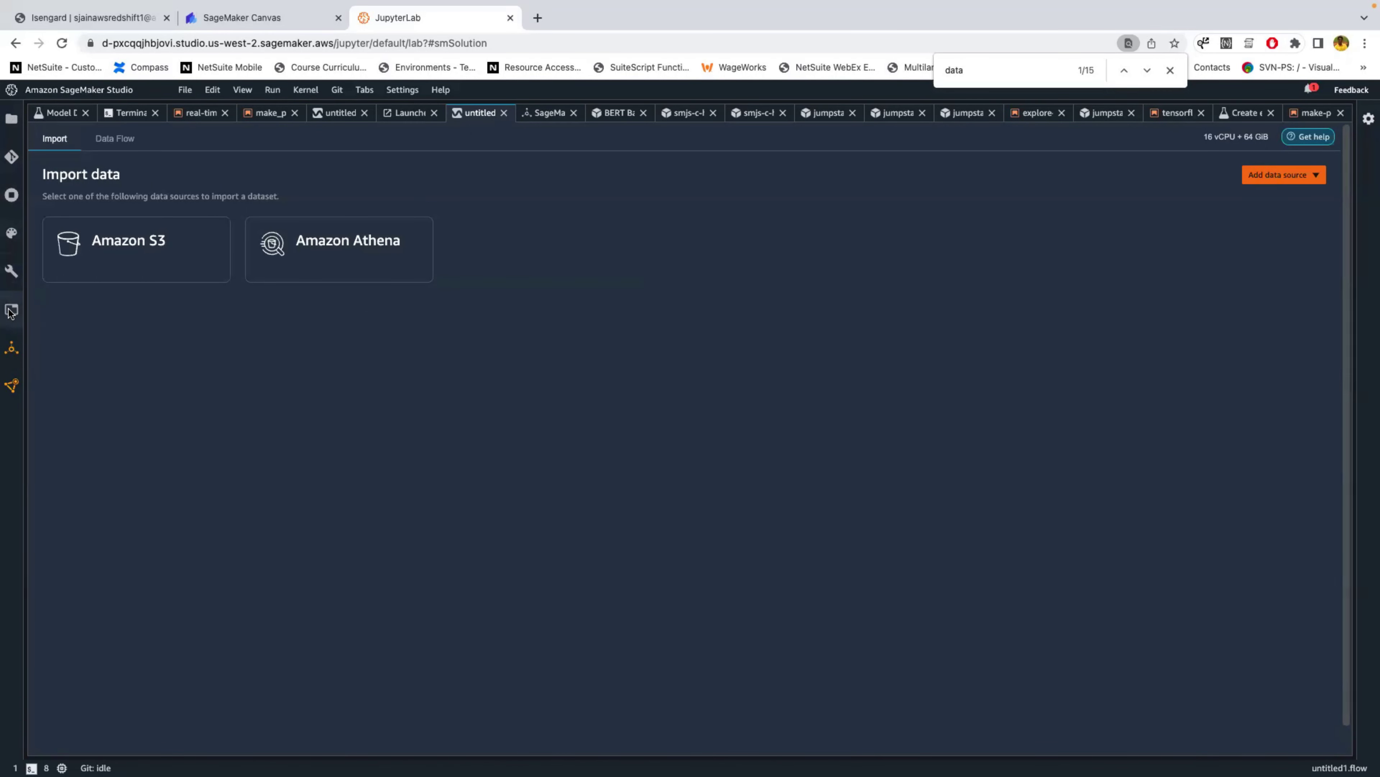
List the Data Wrangler flows in the SageMaker resources and open the untitled.flow last modified 3 days ago.
{"action": "left_click", "coordinate": [12, 348]}
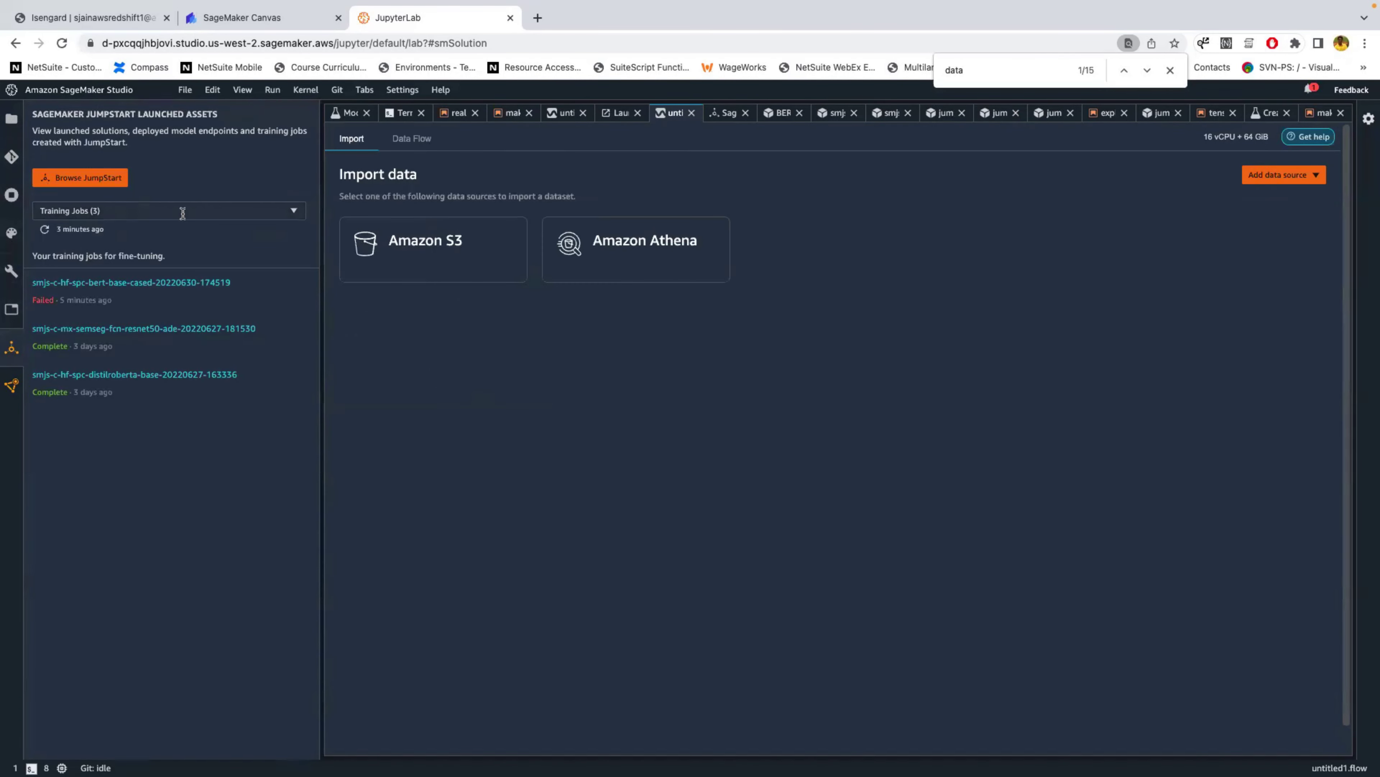
{"action": "left_click", "coordinate": [294, 214]}
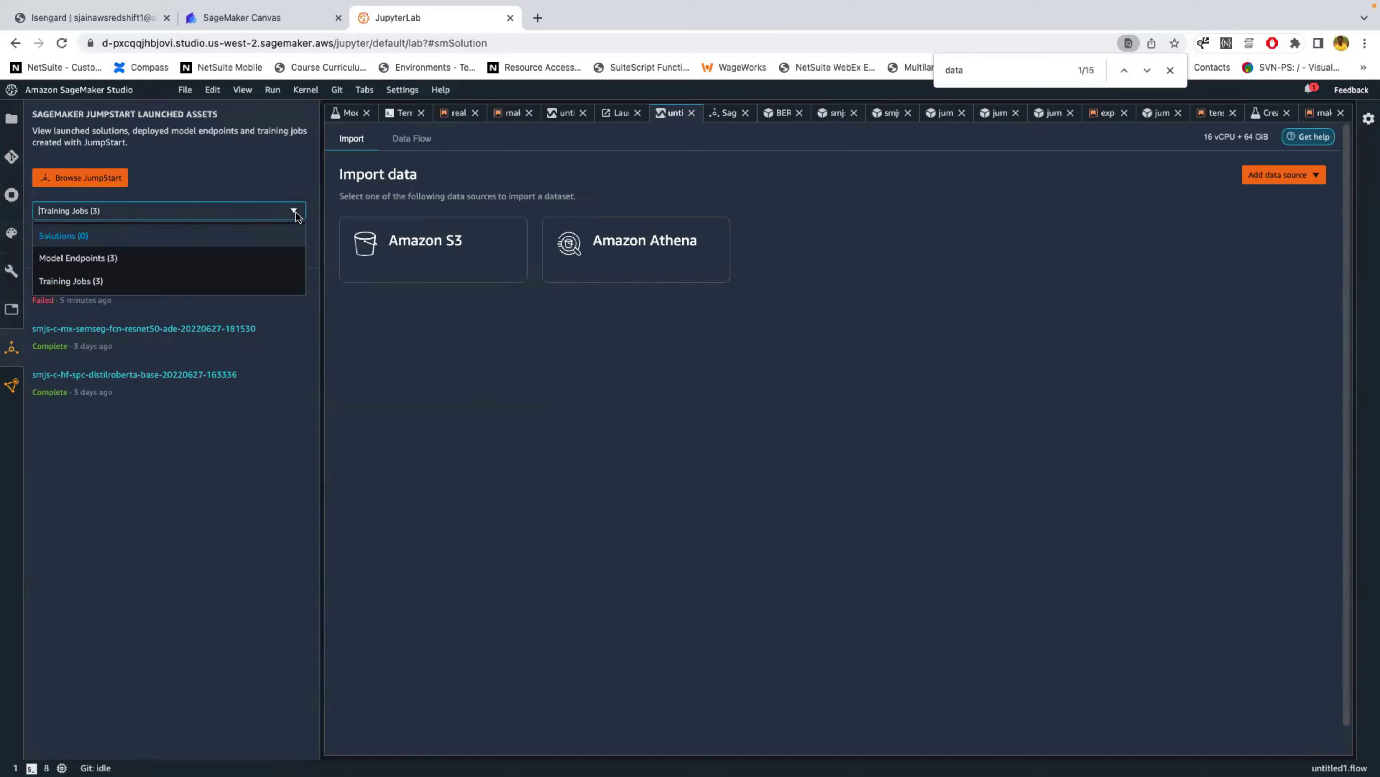
{"action": "left_click", "coordinate": [184, 206]}
{"action": "left_click", "coordinate": [12, 348]}
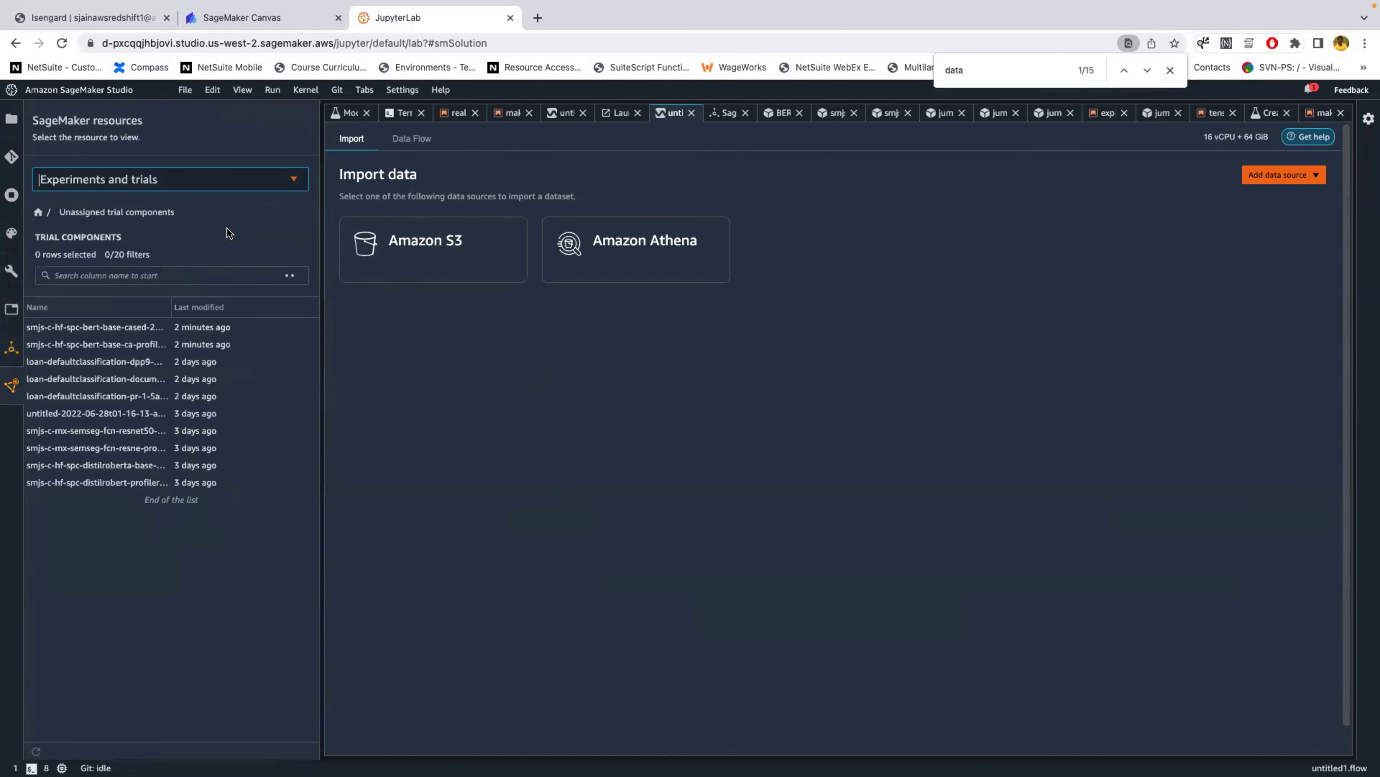
{"action": "left_click", "coordinate": [297, 180]}
{"action": "left_click", "coordinate": [114, 232]}
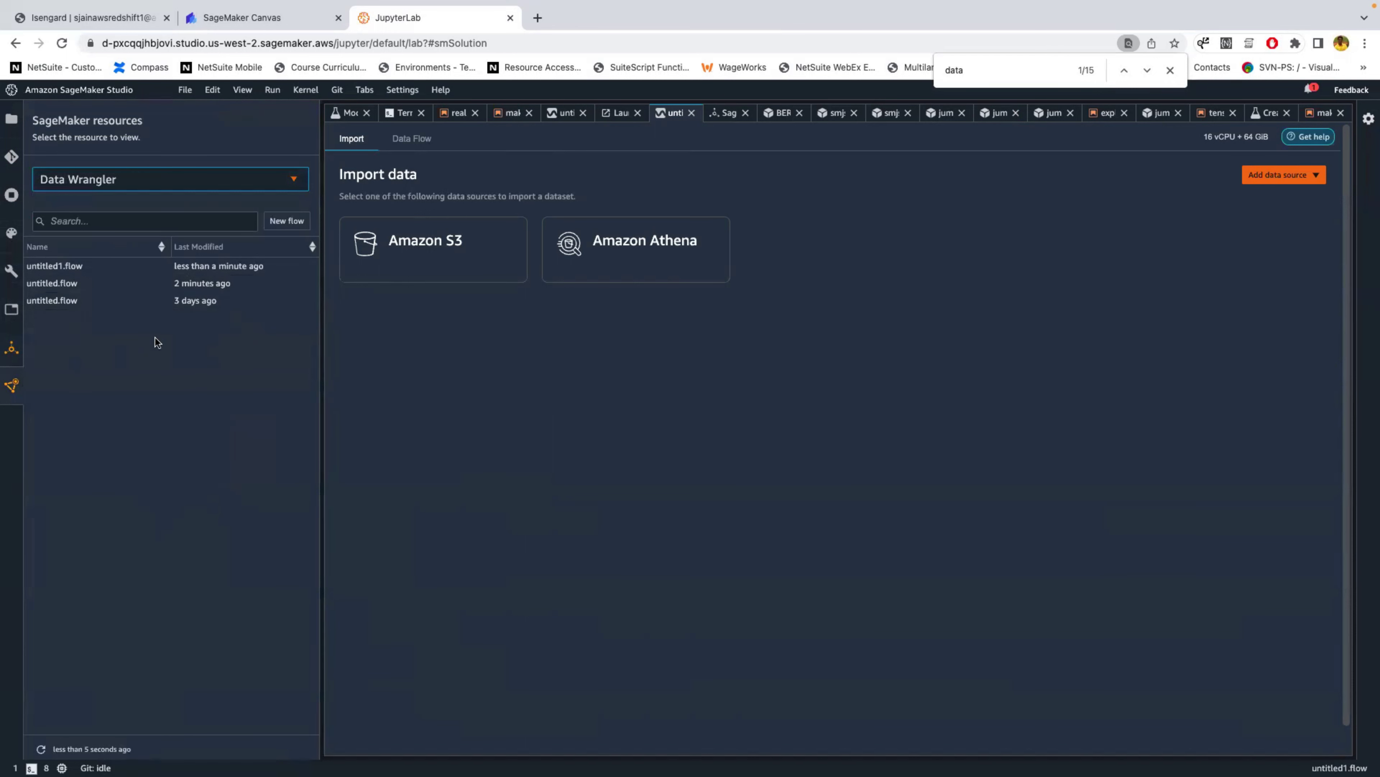
{"action": "double_click", "coordinate": [58, 300]}
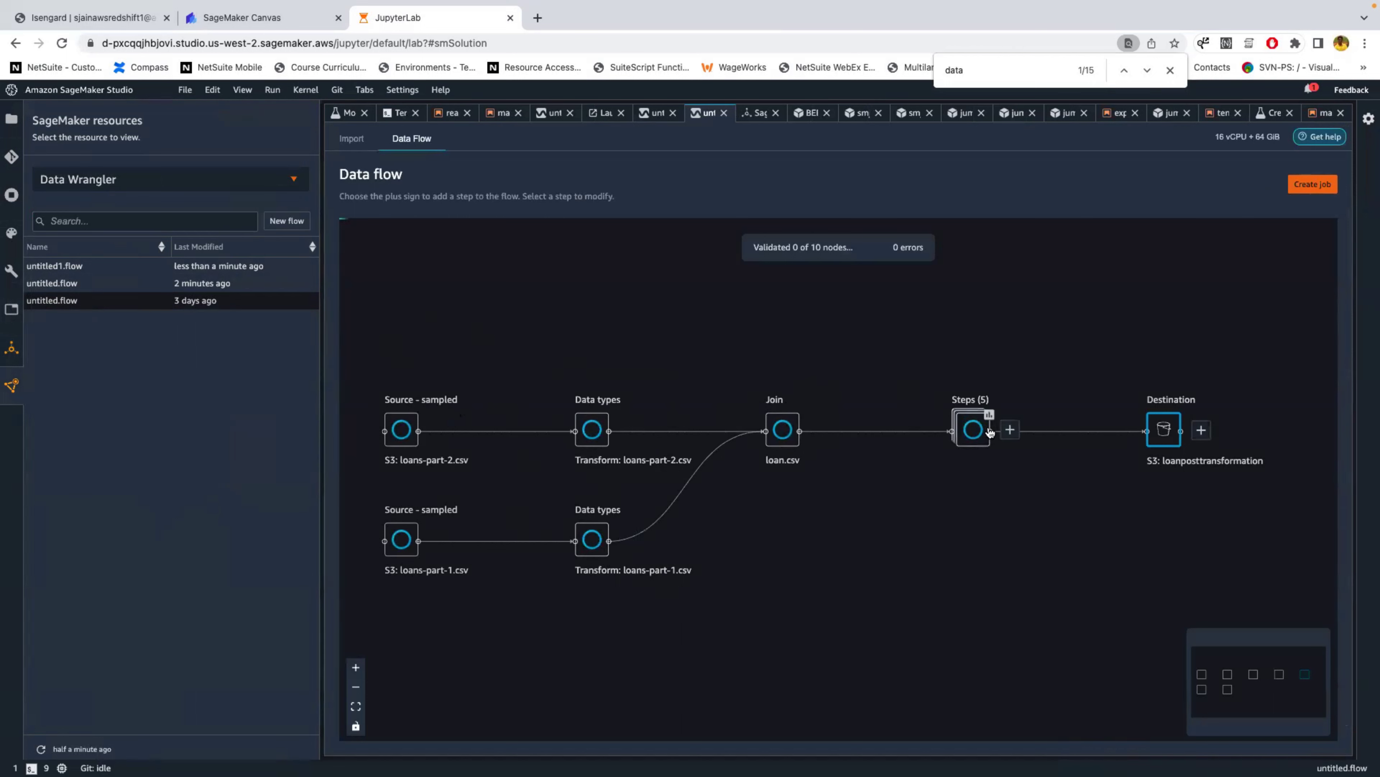
Start adding a transform after the Steps (5) node and look through the available transform types.
{"action": "left_click", "coordinate": [1005, 432]}
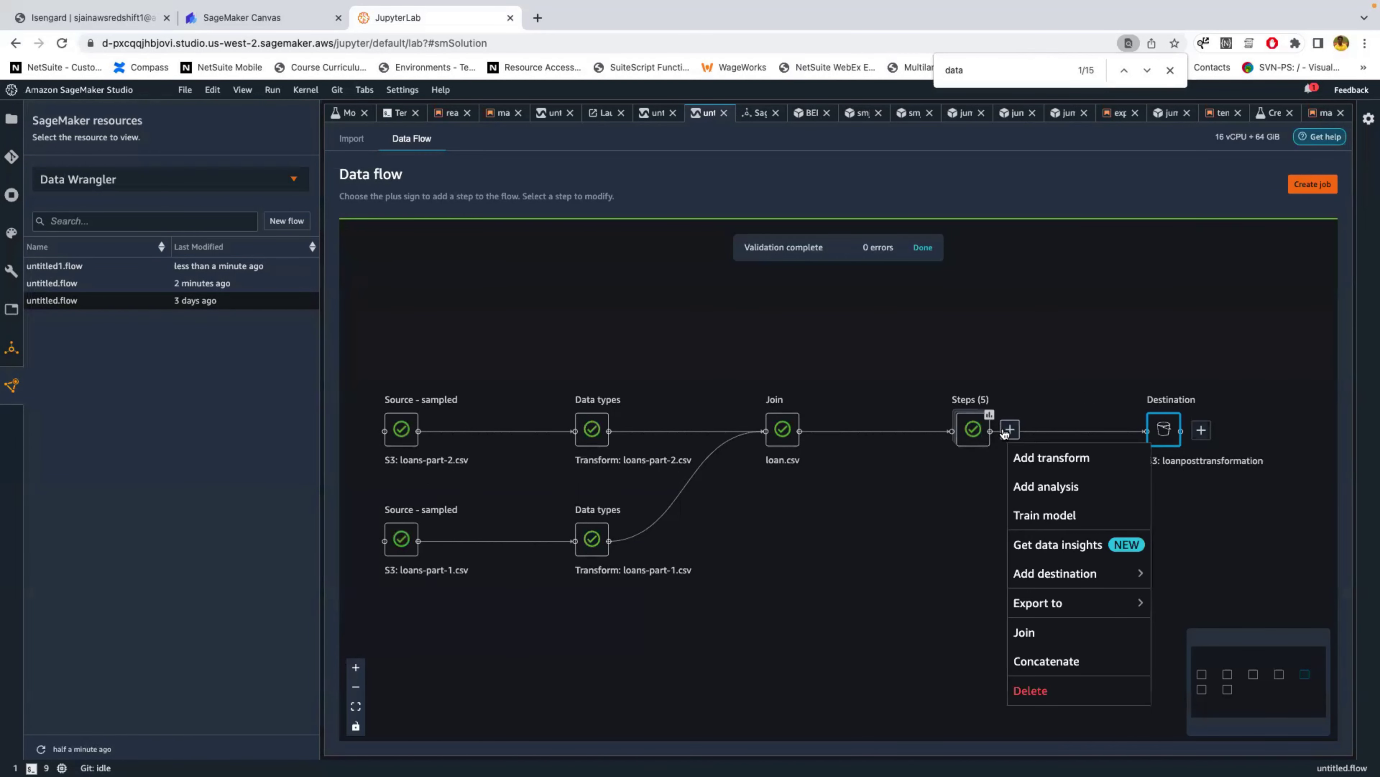
{"action": "left_click", "coordinate": [1053, 460]}
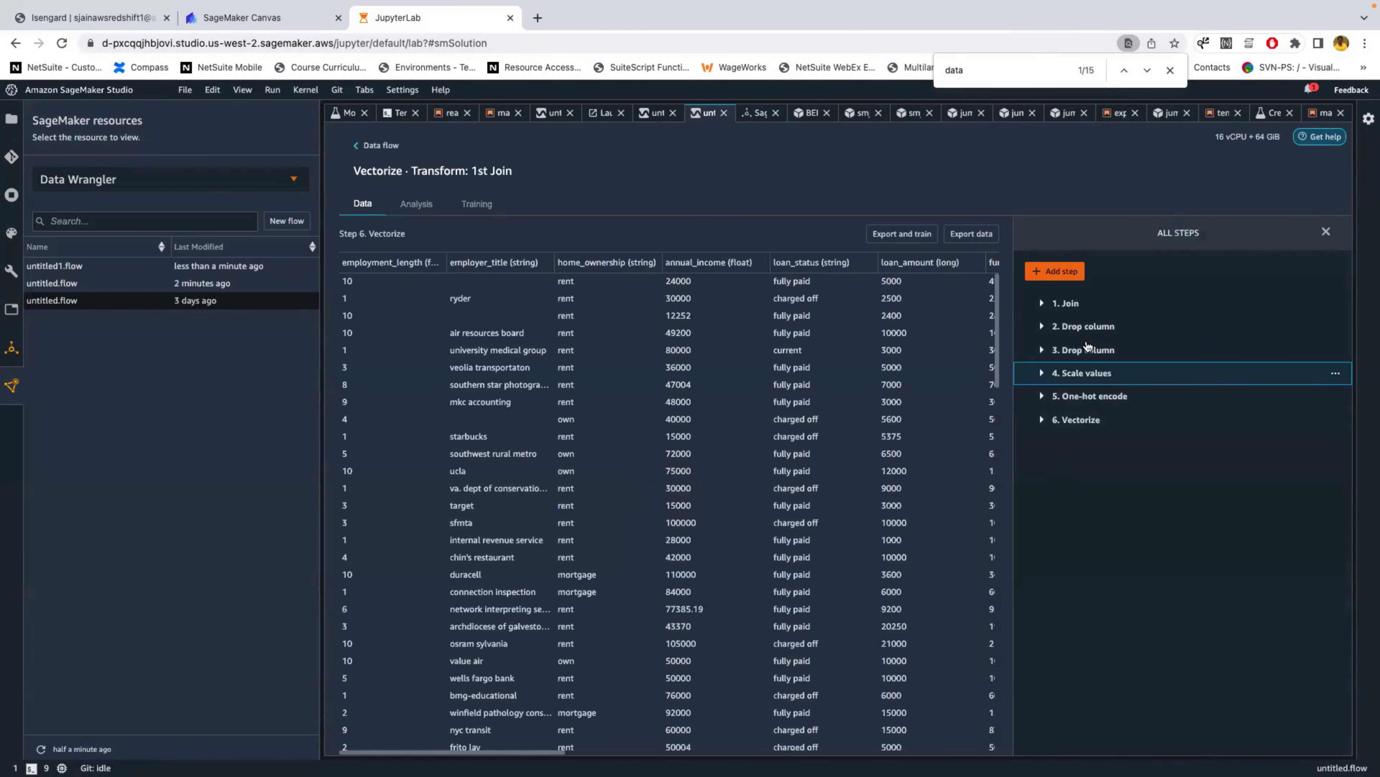
{"action": "left_click", "coordinate": [1046, 272]}
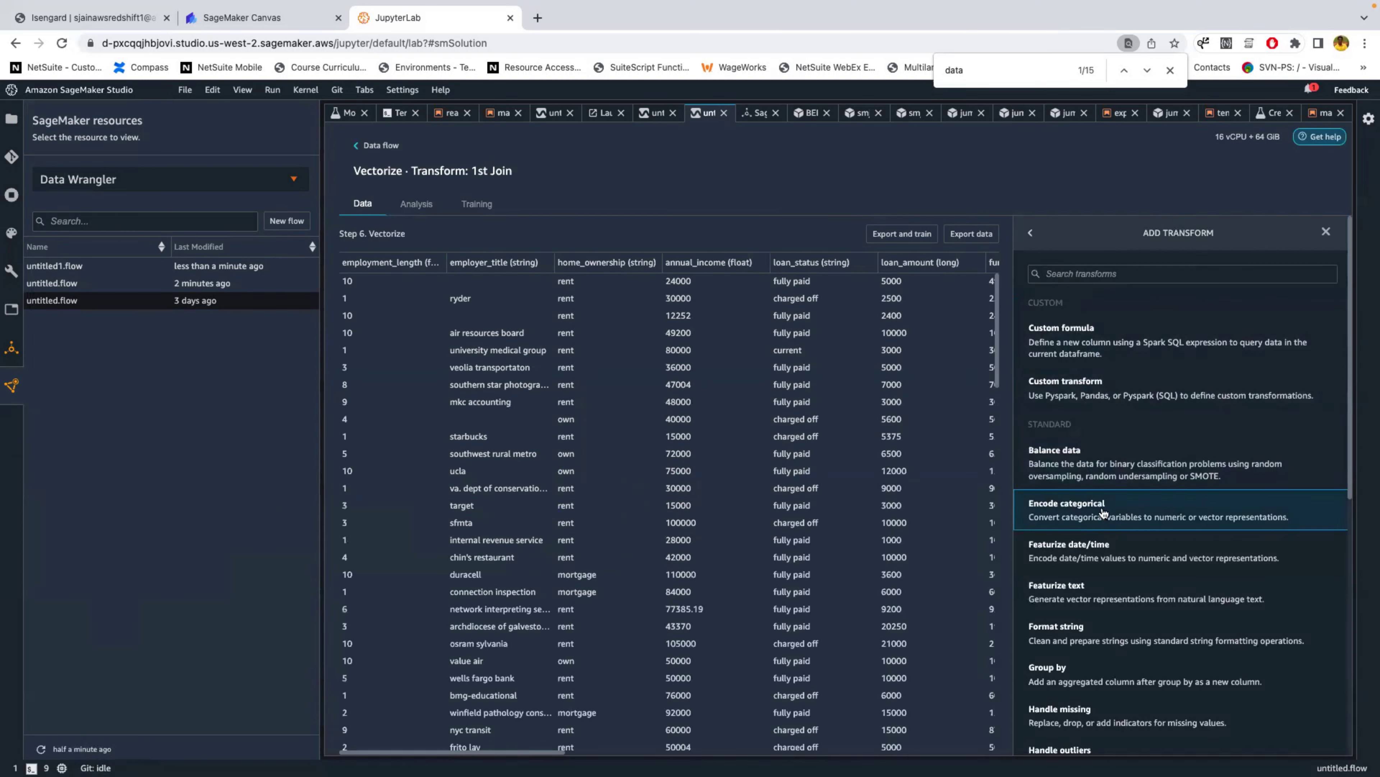
{"action": "scroll", "coordinate": [1089, 555], "scroll_direction": "down", "scroll_amount": 2}
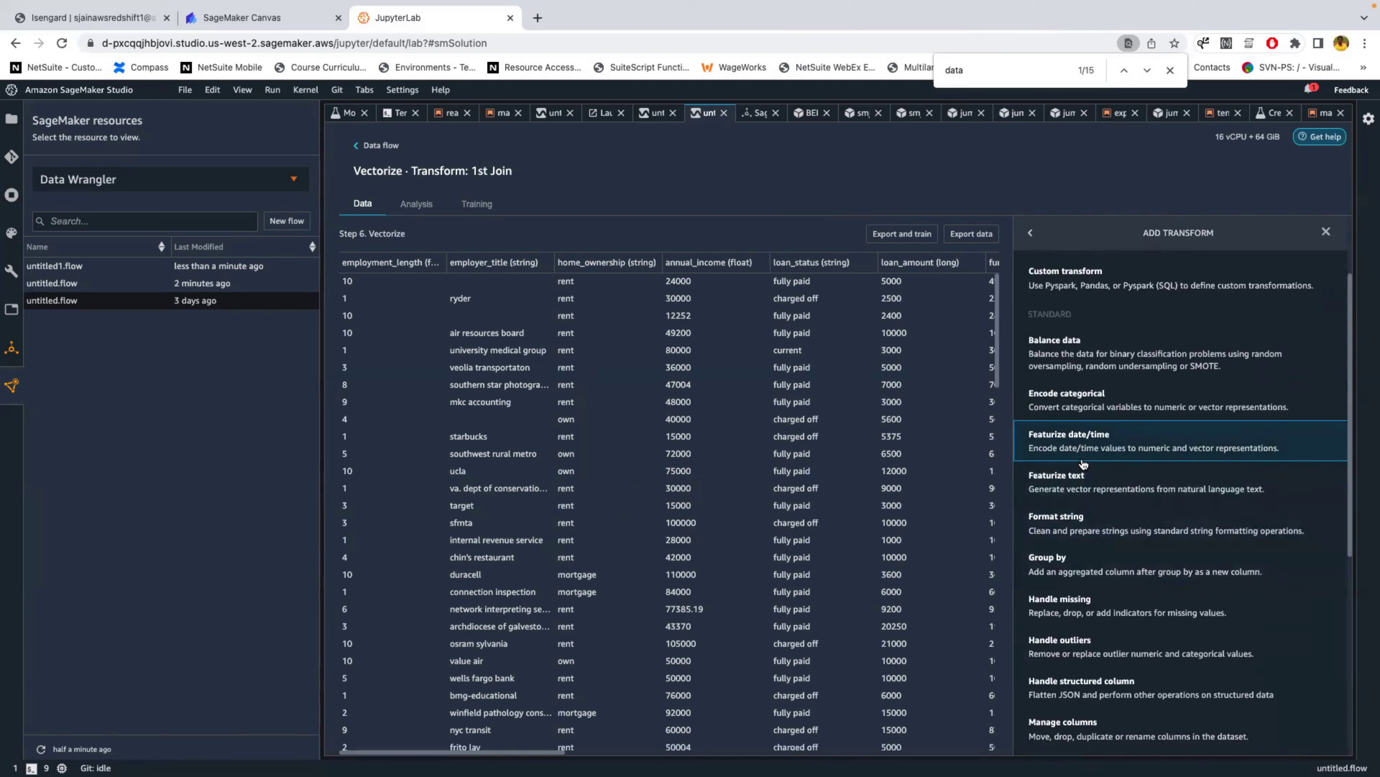
{"action": "scroll", "coordinate": [1061, 542], "scroll_direction": "down", "scroll_amount": 5}
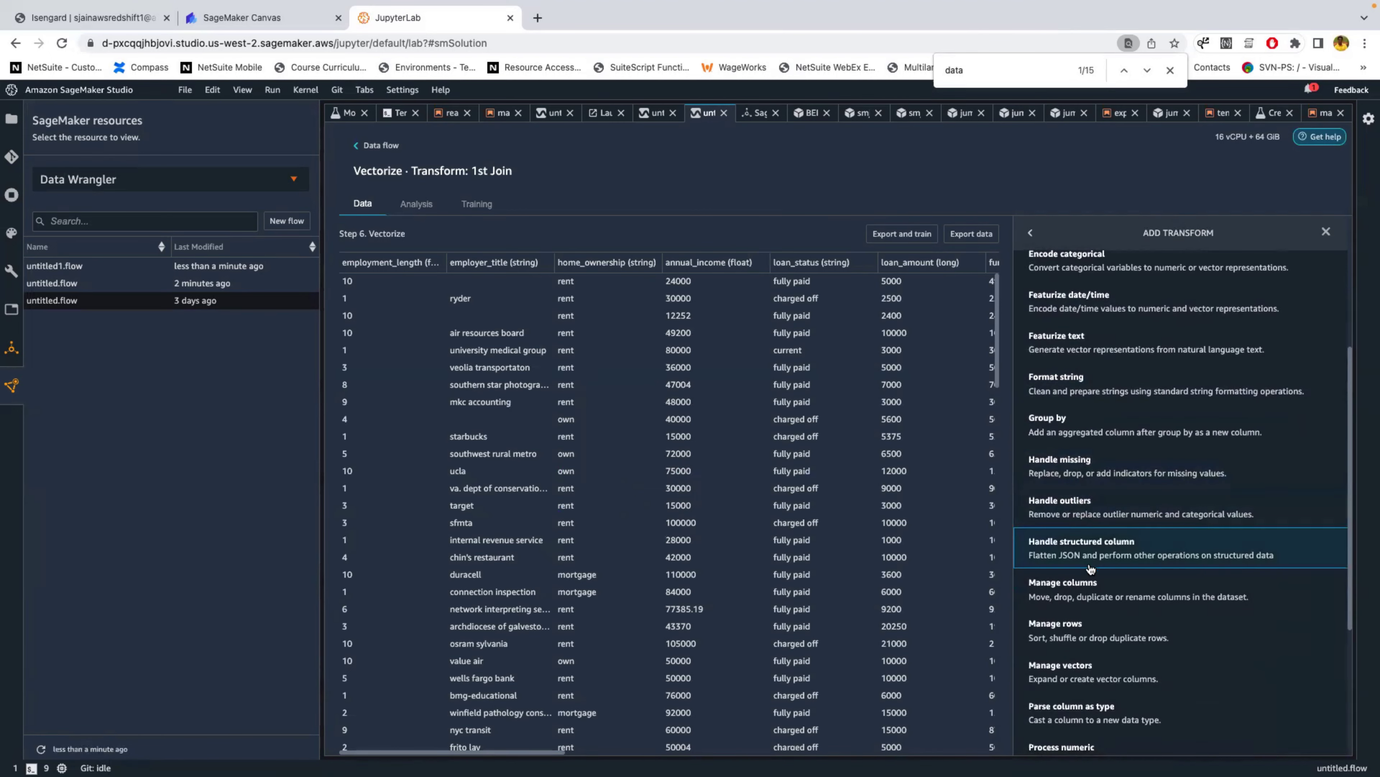
{"action": "scroll", "coordinate": [1077, 523], "scroll_direction": "down", "scroll_amount": 2}
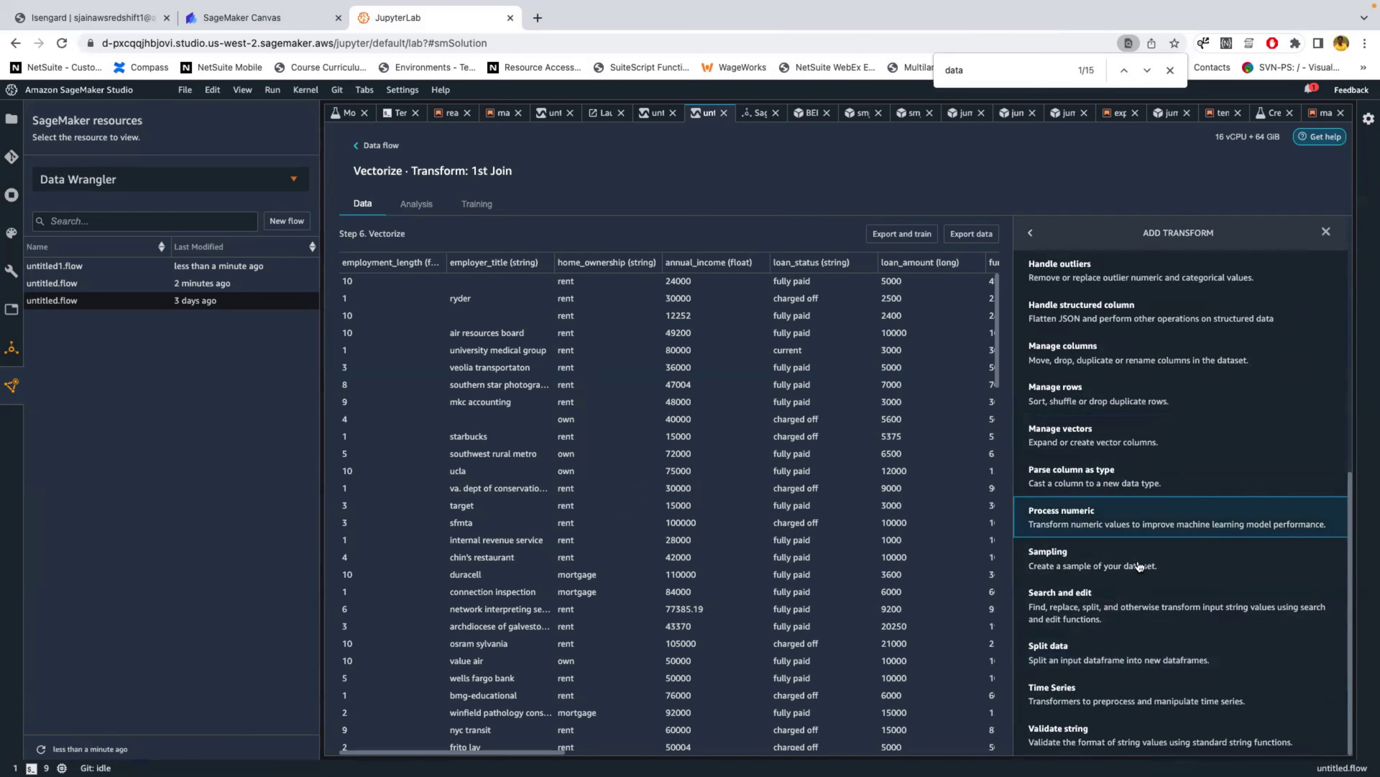
{"action": "scroll", "coordinate": [1088, 381], "scroll_direction": "up", "scroll_amount": 8}
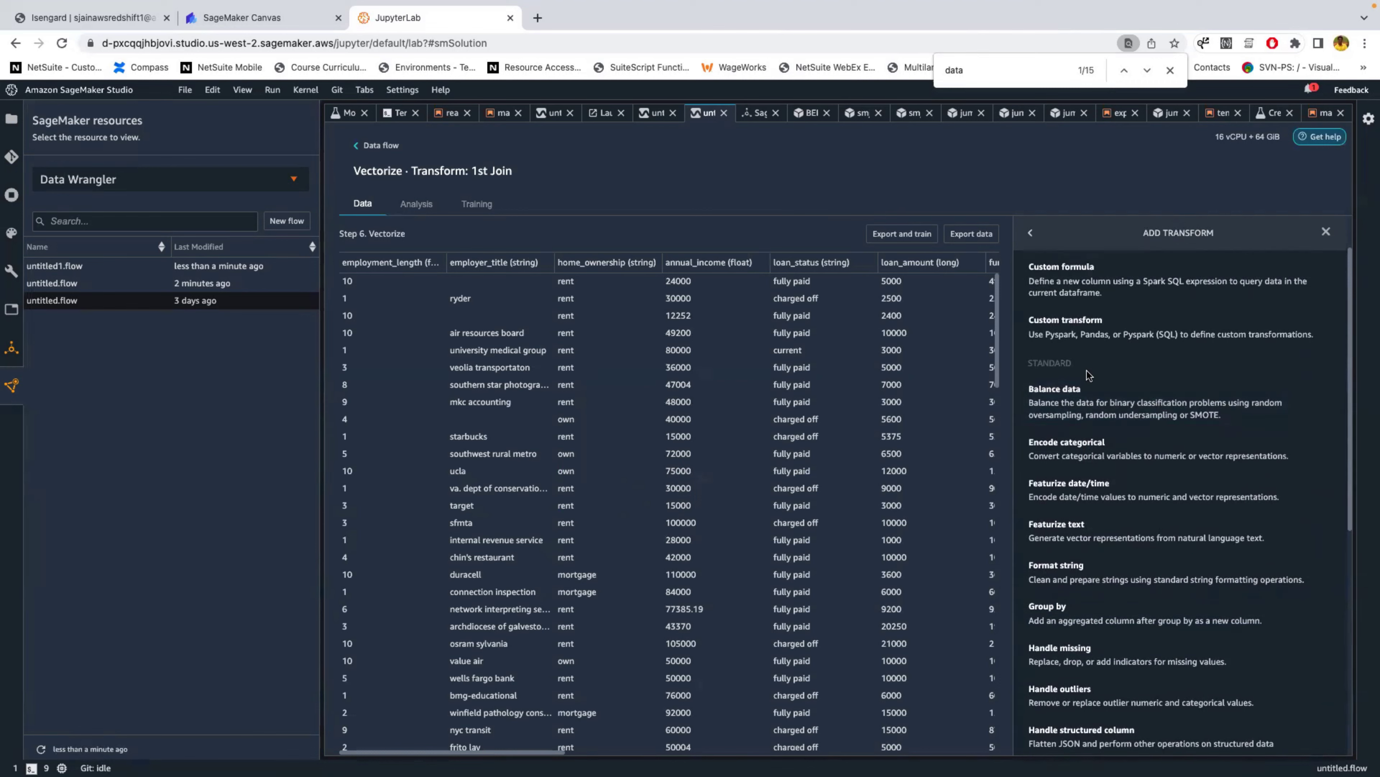
{"action": "scroll", "coordinate": [1089, 375], "scroll_direction": "up", "scroll_amount": 1}
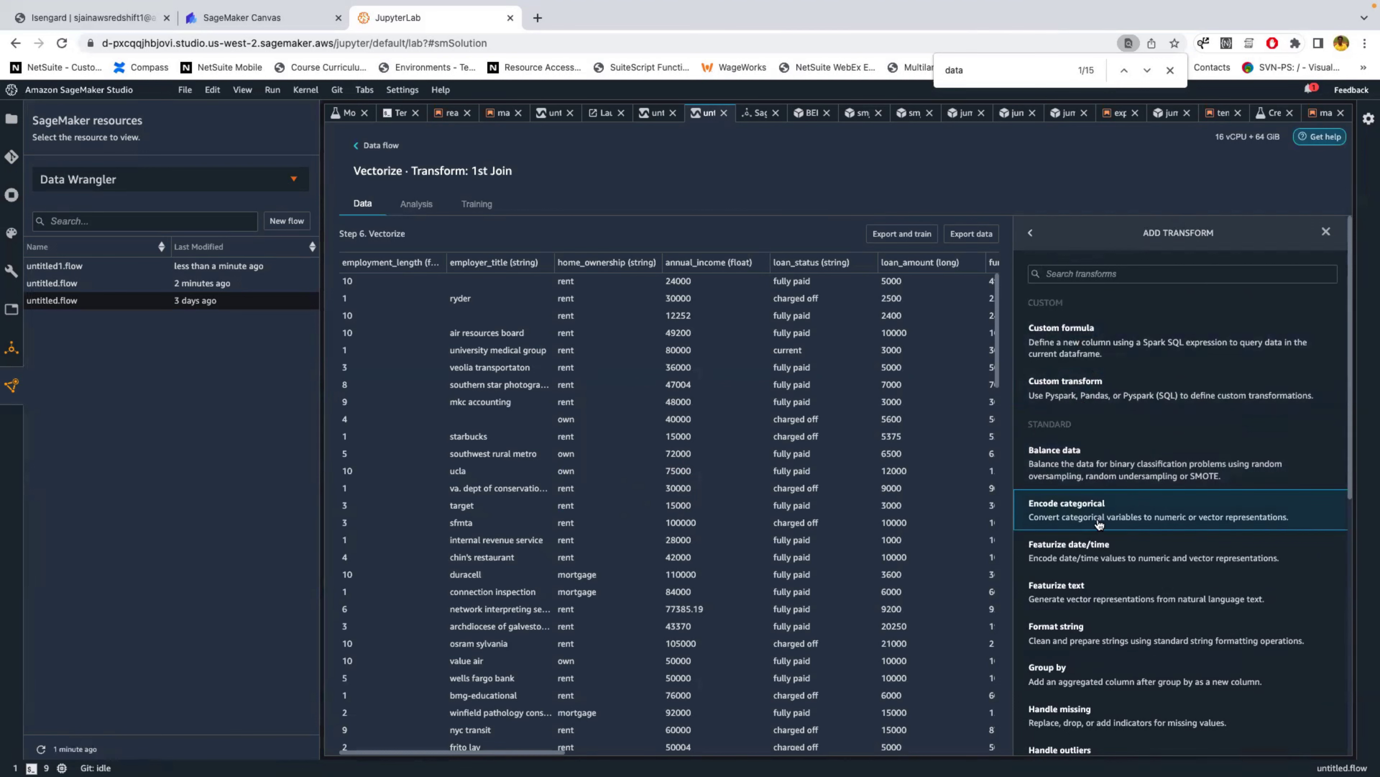
{"action": "scroll", "coordinate": [1130, 593], "scroll_direction": "down", "scroll_amount": 4}
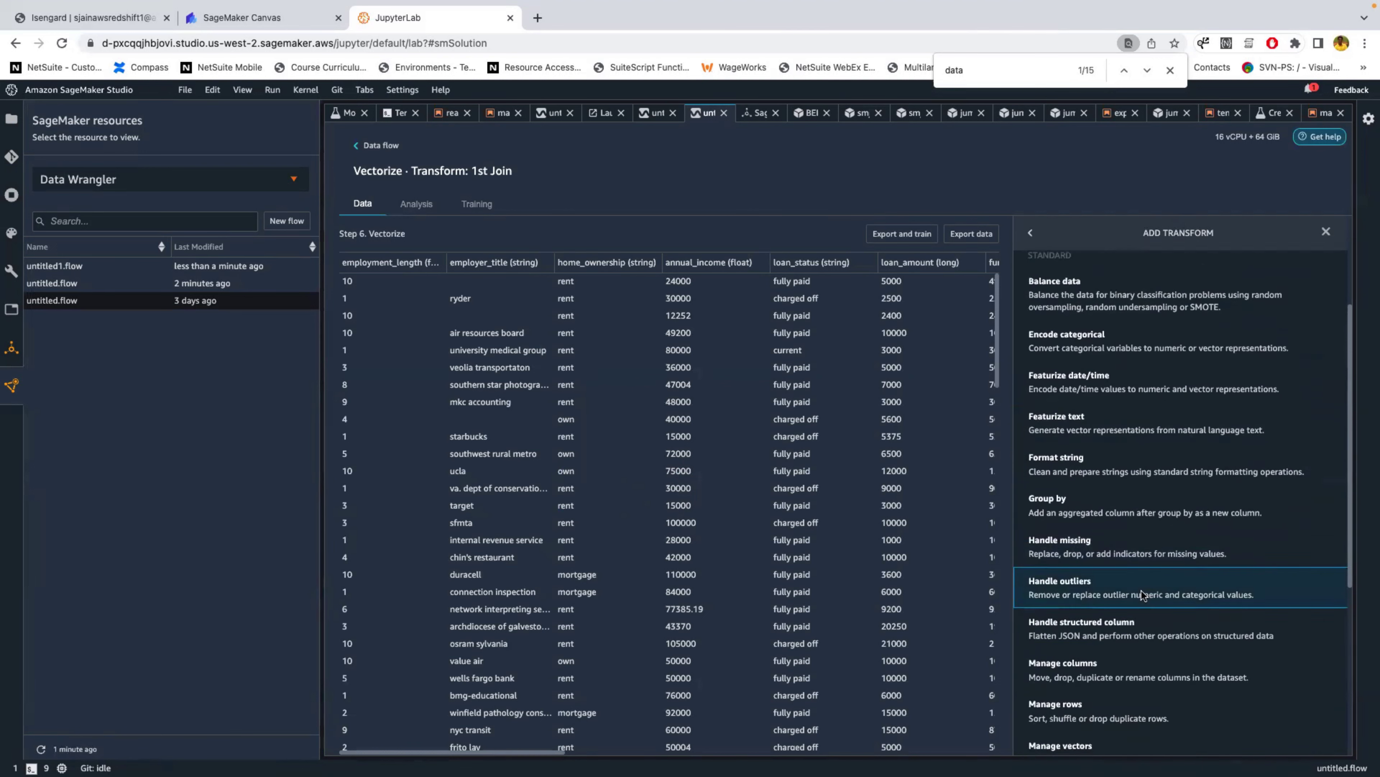
{"action": "scroll", "coordinate": [1117, 616], "scroll_direction": "down", "scroll_amount": 1}
{"action": "scroll", "coordinate": [1141, 650], "scroll_direction": "down", "scroll_amount": 2}
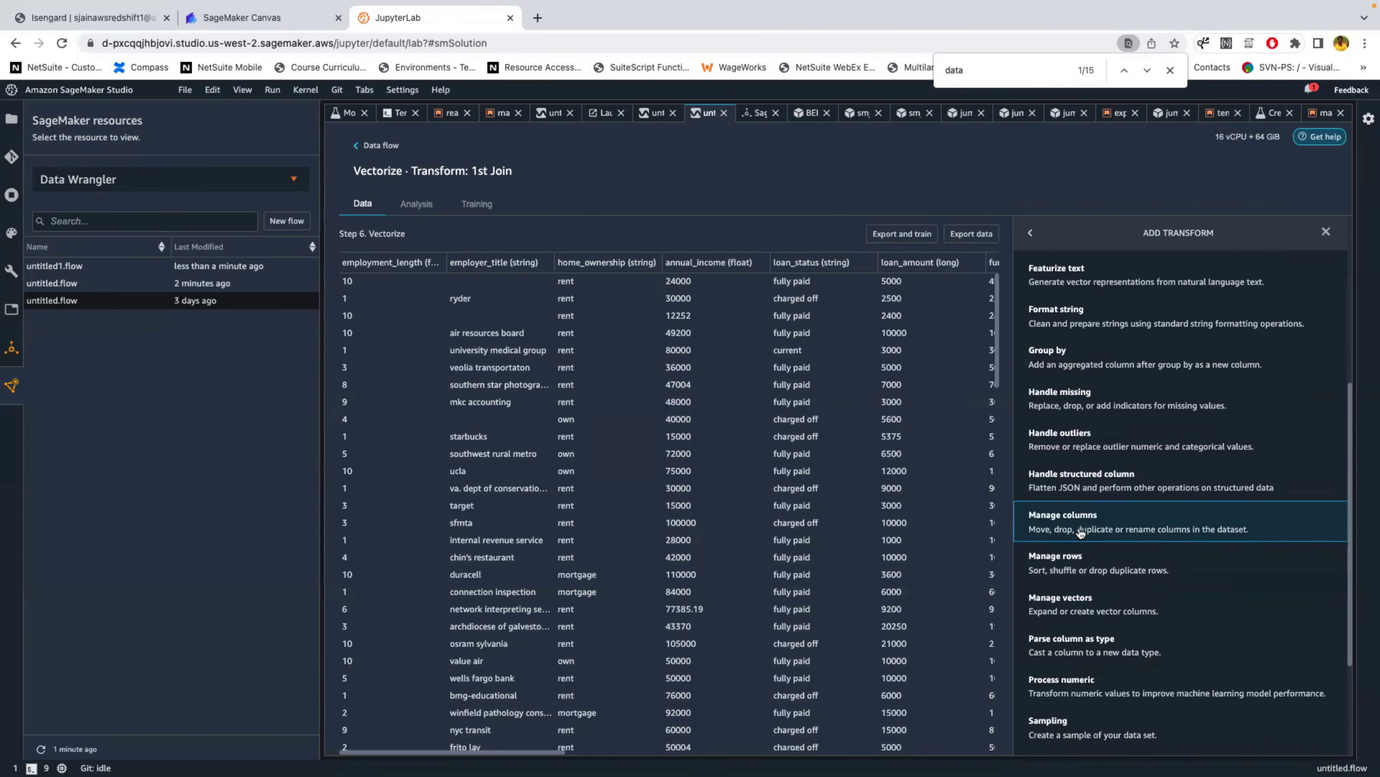
Review the operations offered by the Manage columns transform and return to the list of transforms.
{"action": "left_click", "coordinate": [1110, 523]}
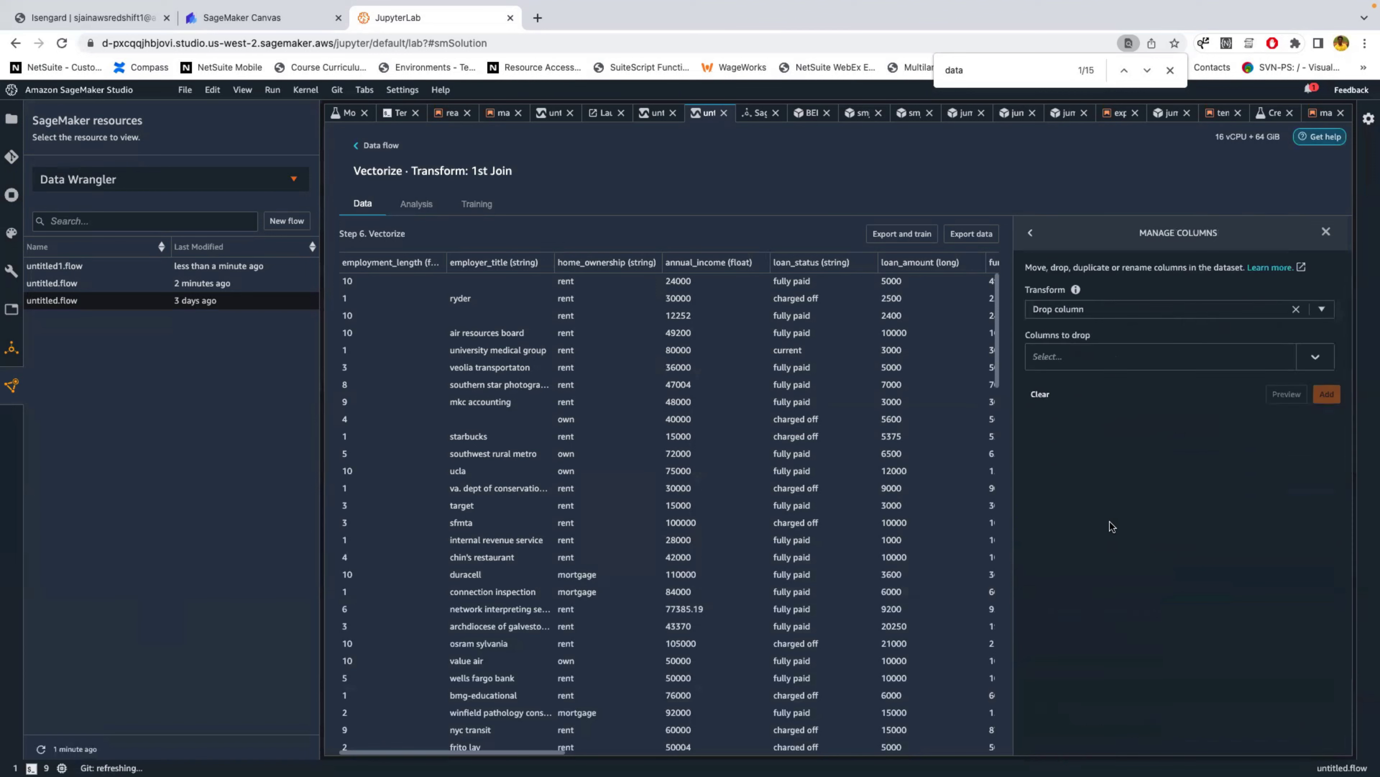
{"action": "left_click", "coordinate": [1322, 311]}
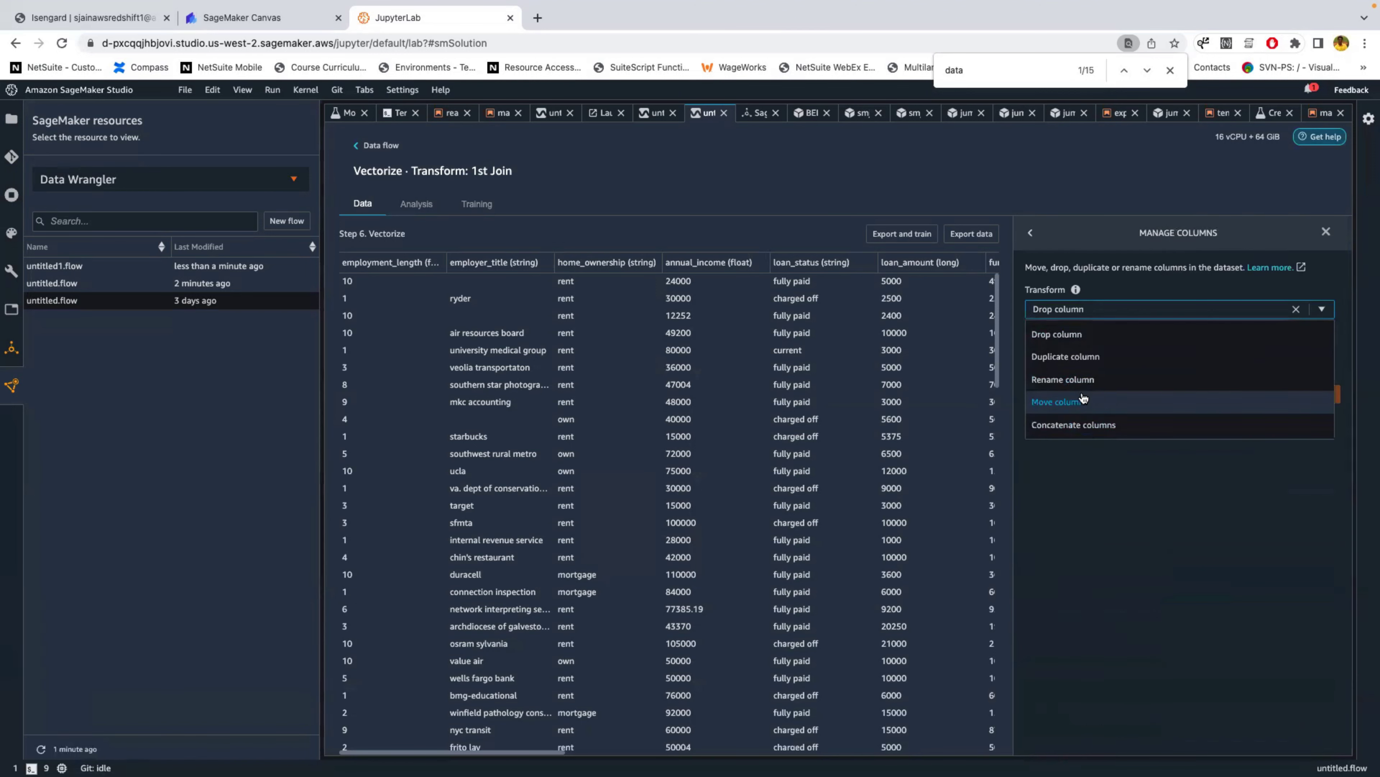
{"action": "left_click", "coordinate": [1030, 233]}
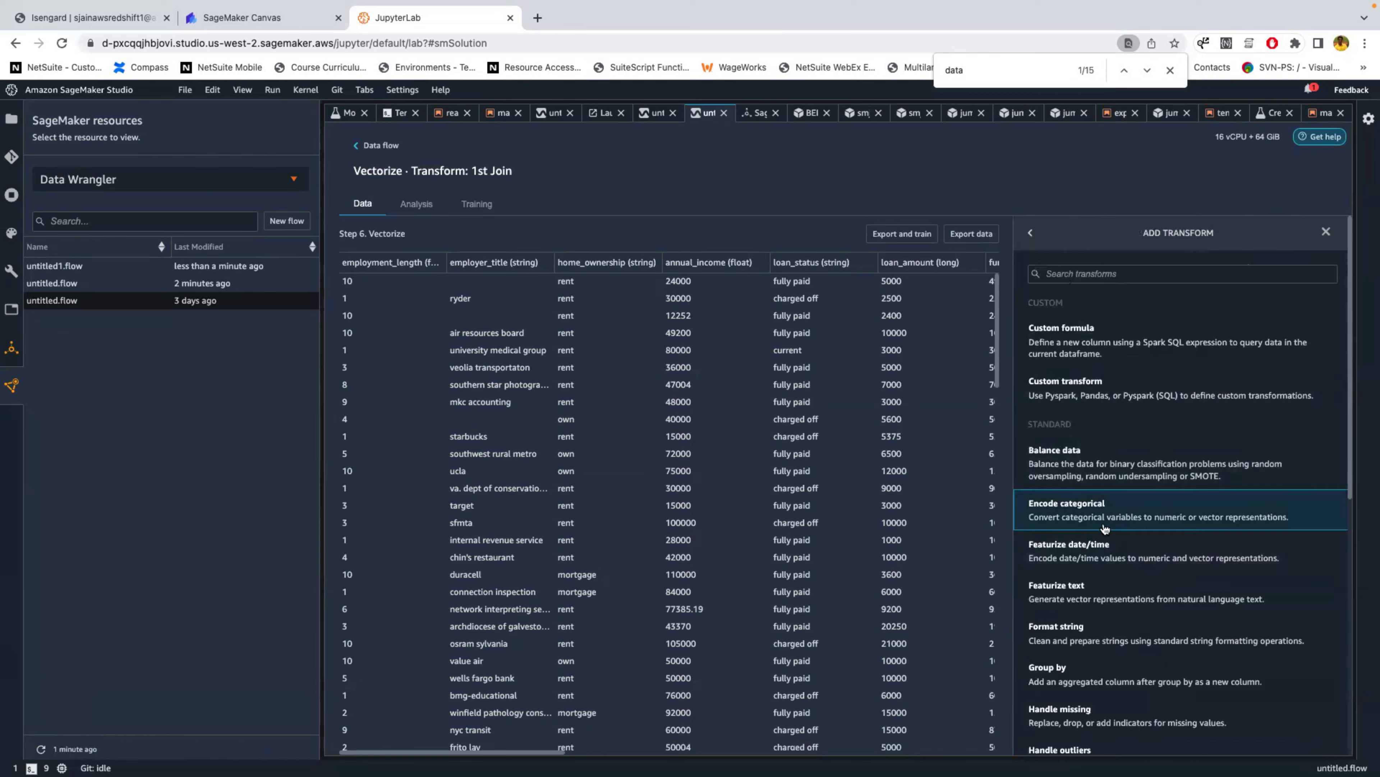
Open the Manage vectors transform and look through its transform types and input columns.
{"action": "scroll", "coordinate": [1117, 533], "scroll_direction": "down", "scroll_amount": 2}
{"action": "scroll", "coordinate": [1116, 533], "scroll_direction": "down", "scroll_amount": 2}
{"action": "scroll", "coordinate": [1143, 609], "scroll_direction": "down", "scroll_amount": 3}
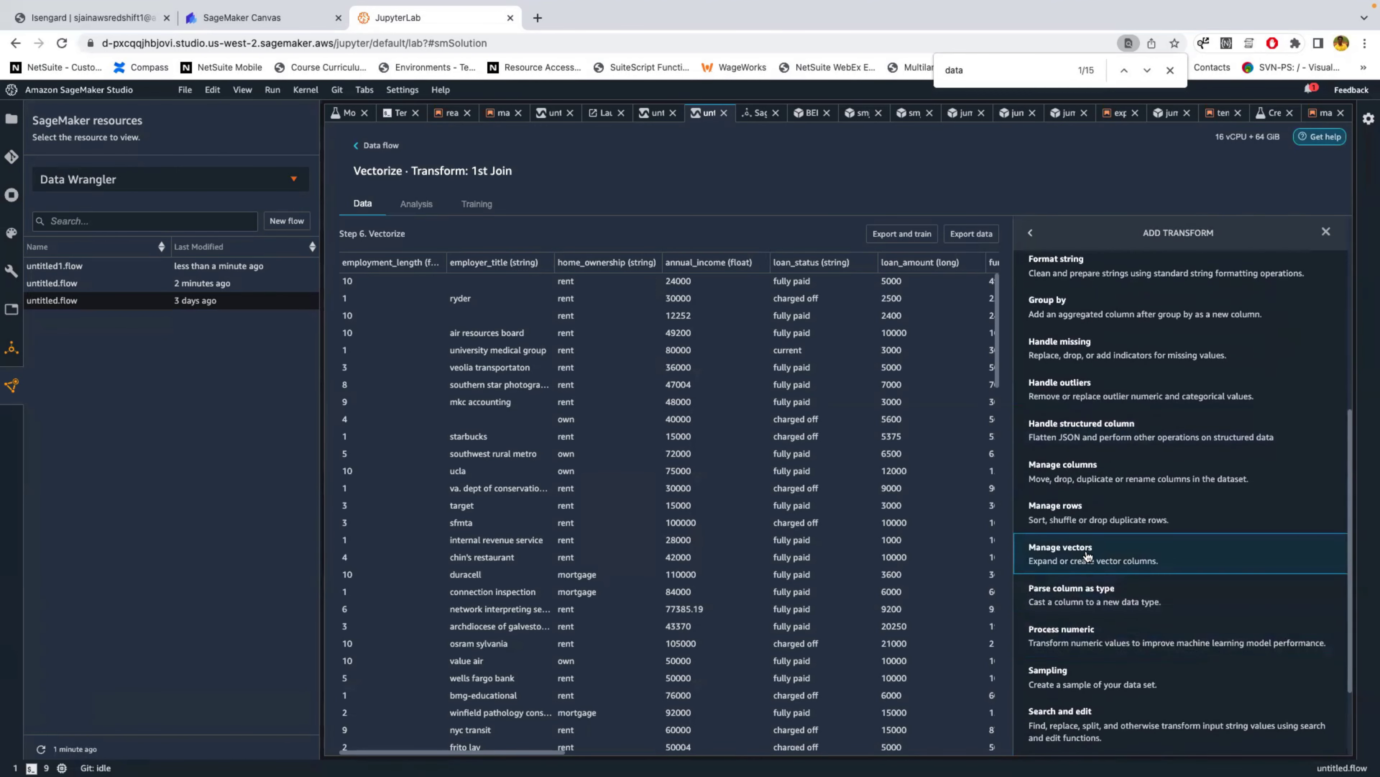
{"action": "scroll", "coordinate": [1087, 555], "scroll_direction": "down", "scroll_amount": 1}
{"action": "left_click", "coordinate": [1090, 538]}
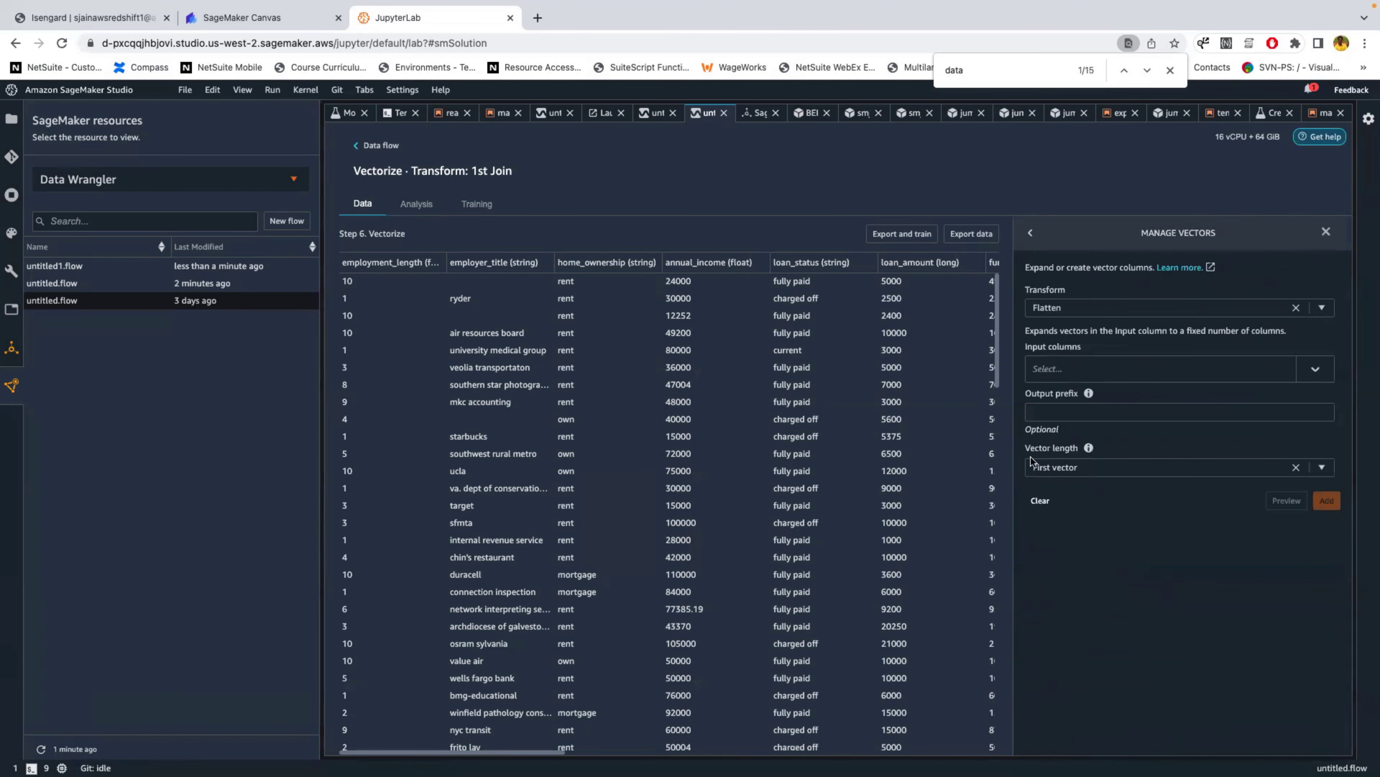
{"action": "left_click", "coordinate": [1318, 308]}
{"action": "left_click", "coordinate": [1139, 570]}
{"action": "left_click", "coordinate": [1316, 369]}
{"action": "scroll", "coordinate": [1111, 575], "scroll_direction": "down", "scroll_amount": 2}
{"action": "scroll", "coordinate": [1111, 575], "scroll_direction": "down", "scroll_amount": 2}
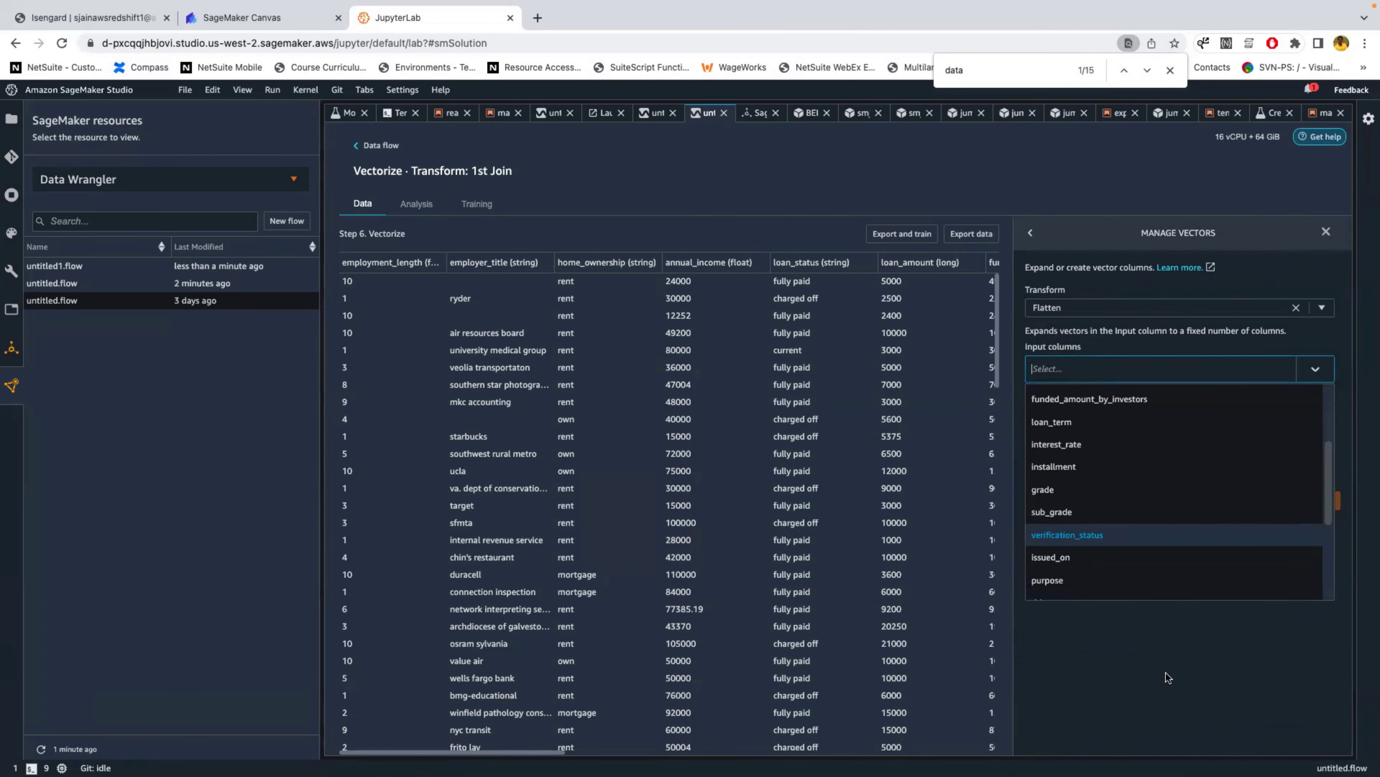
Return to the data flow canvas and examine the nodes from the loans CSV sources through to the S3 loanposttransformation destination.
{"action": "left_click", "coordinate": [367, 146]}
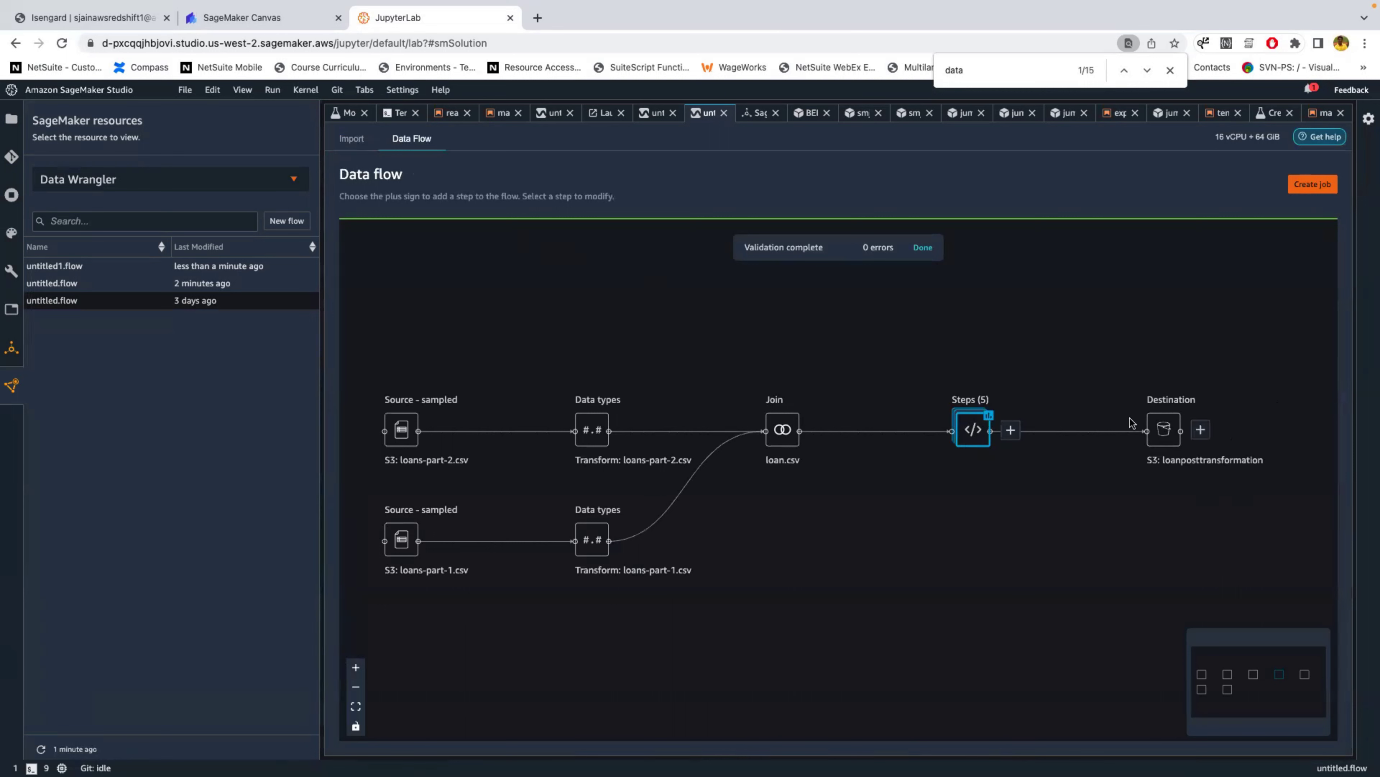
{"action": "mouse_move", "coordinate": [1155, 449]}
{"action": "mouse_move", "coordinate": [866, 429]}
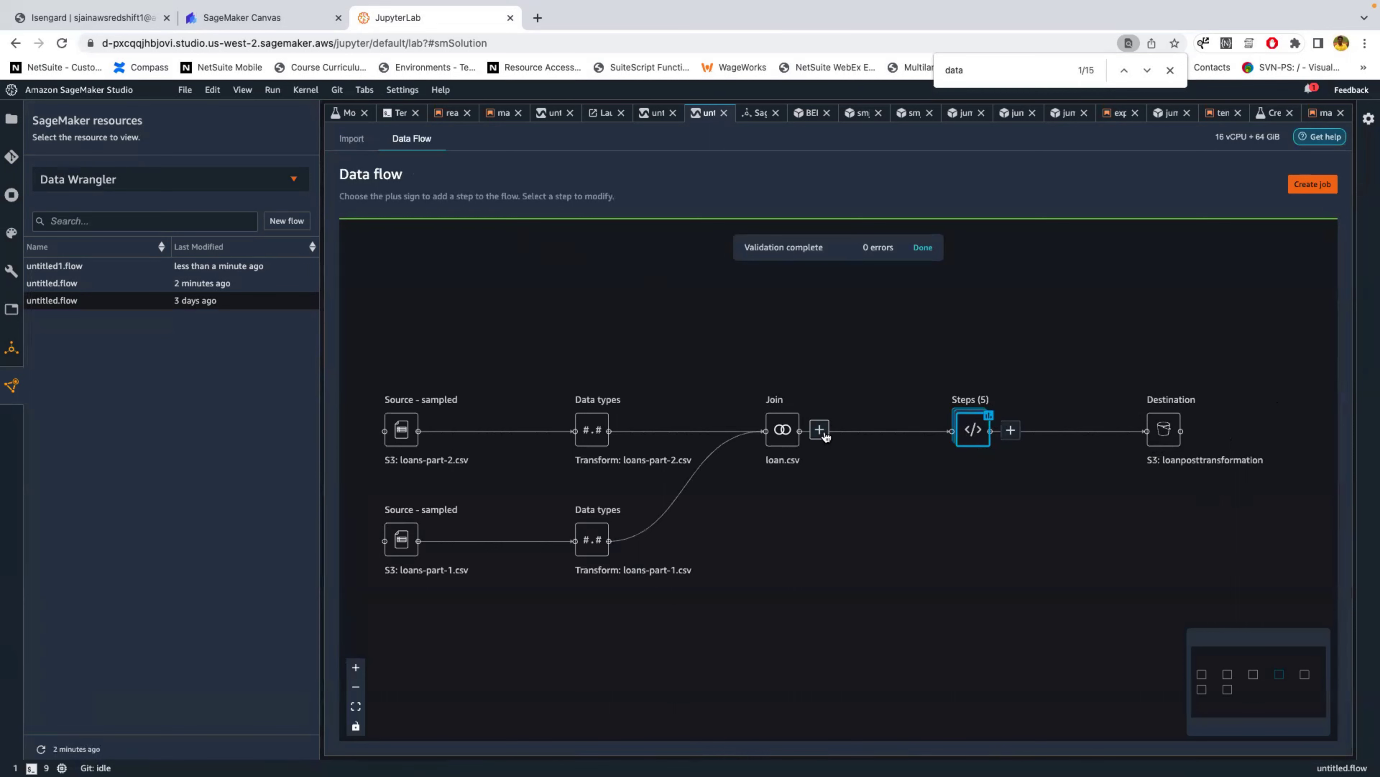
{"action": "scroll", "coordinate": [683, 527], "scroll_direction": "down", "scroll_amount": 1}
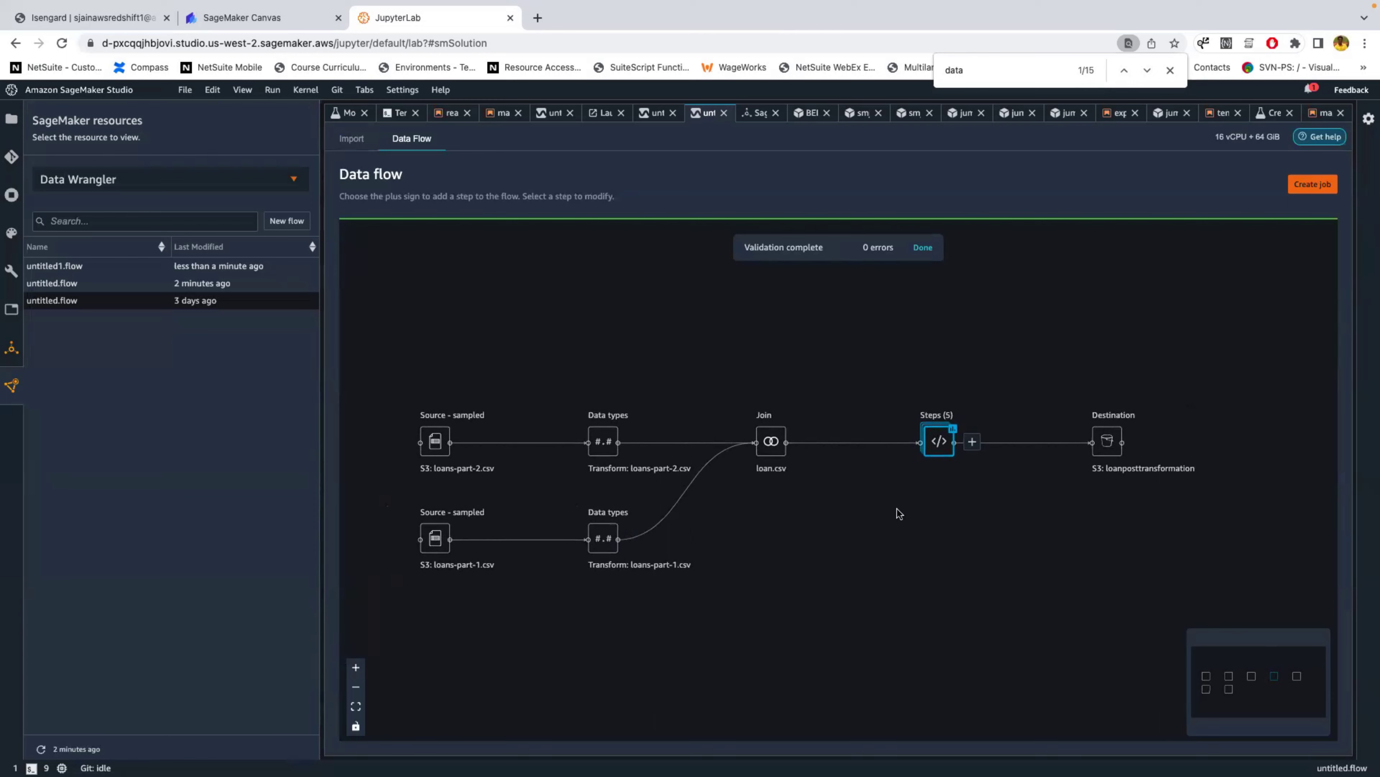
{"action": "left_click", "coordinate": [351, 138]}
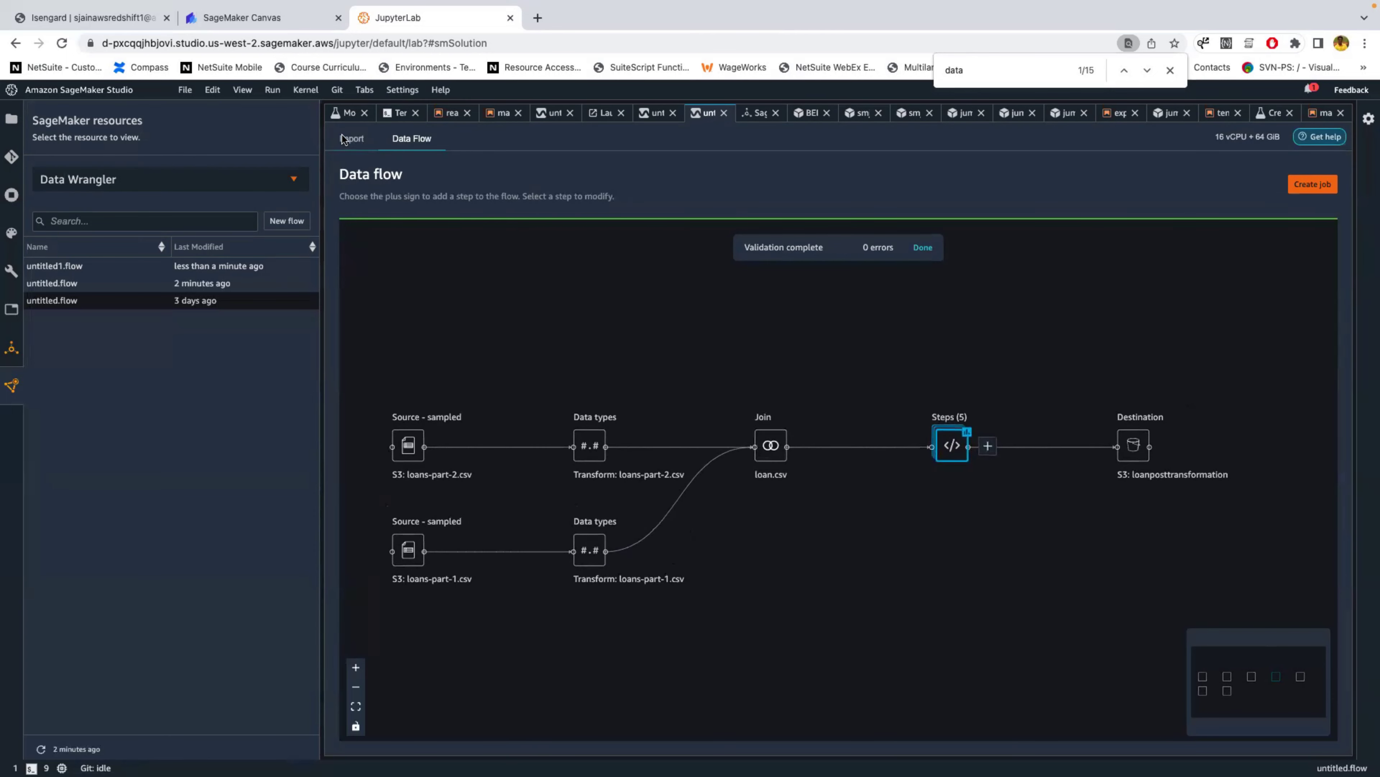
{"action": "left_click", "coordinate": [422, 142]}
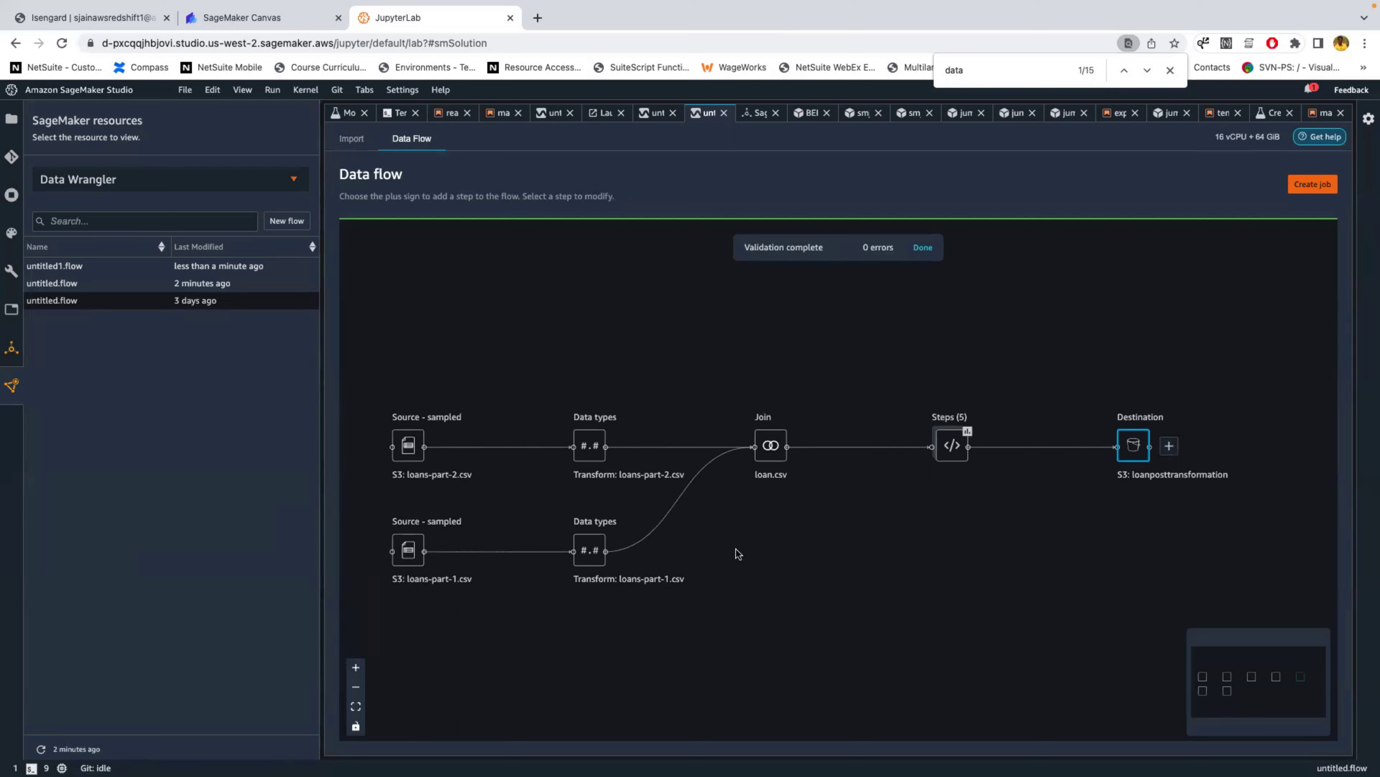
{"action": "mouse_move", "coordinate": [471, 573]}
{"action": "left_click", "coordinate": [1169, 447]}
{"action": "right_click", "coordinate": [1168, 447]}
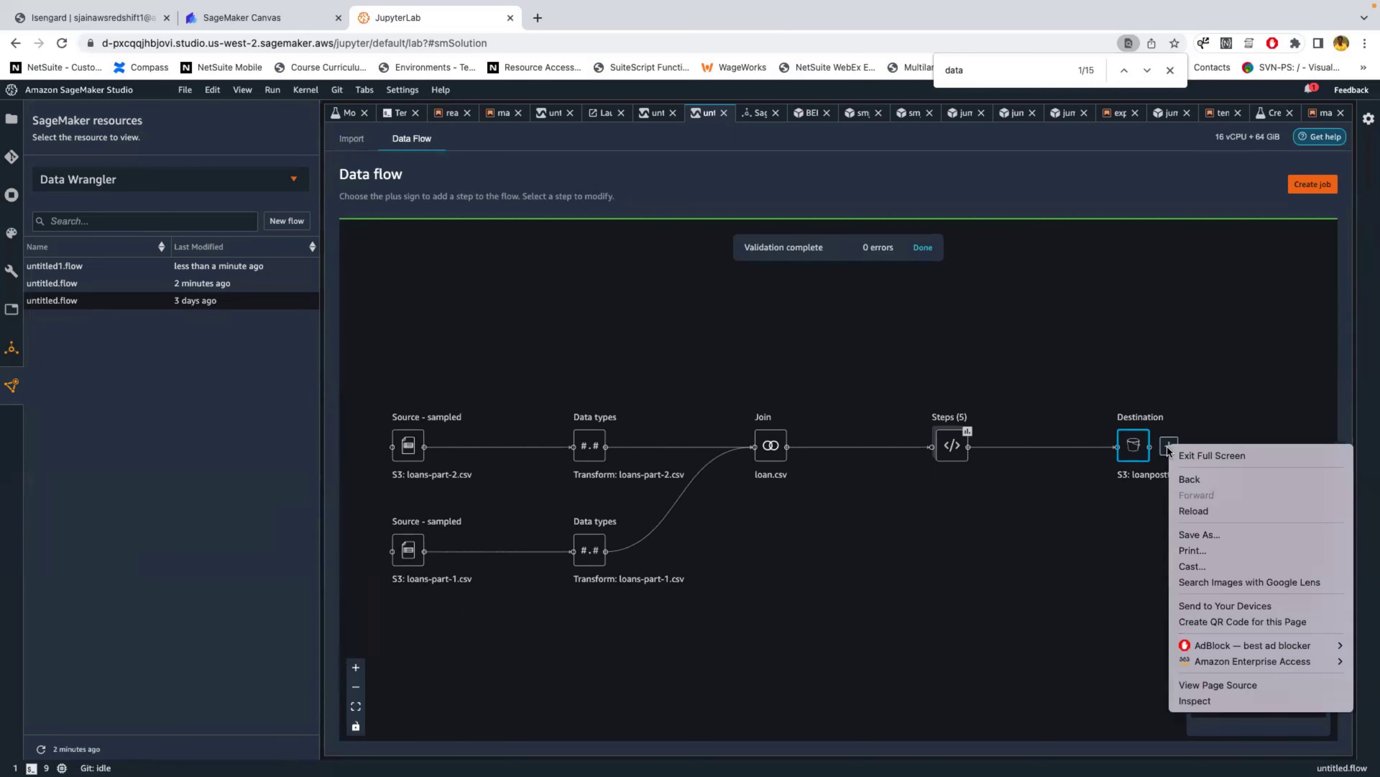
Start an analysis on the Steps (5) node, look through the analysis types, and return to the data flow.
{"action": "left_click", "coordinate": [954, 446]}
{"action": "left_click", "coordinate": [986, 448]}
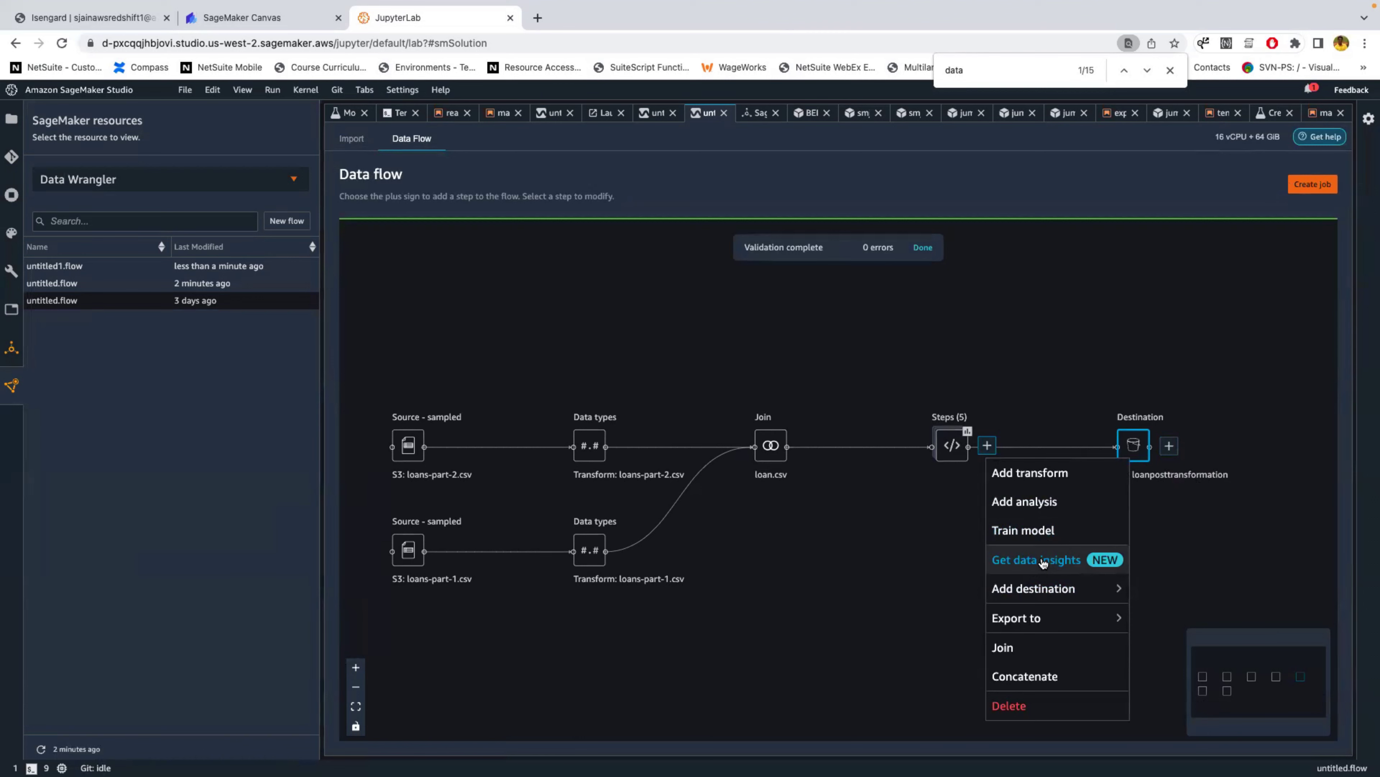
{"action": "left_click", "coordinate": [1033, 502]}
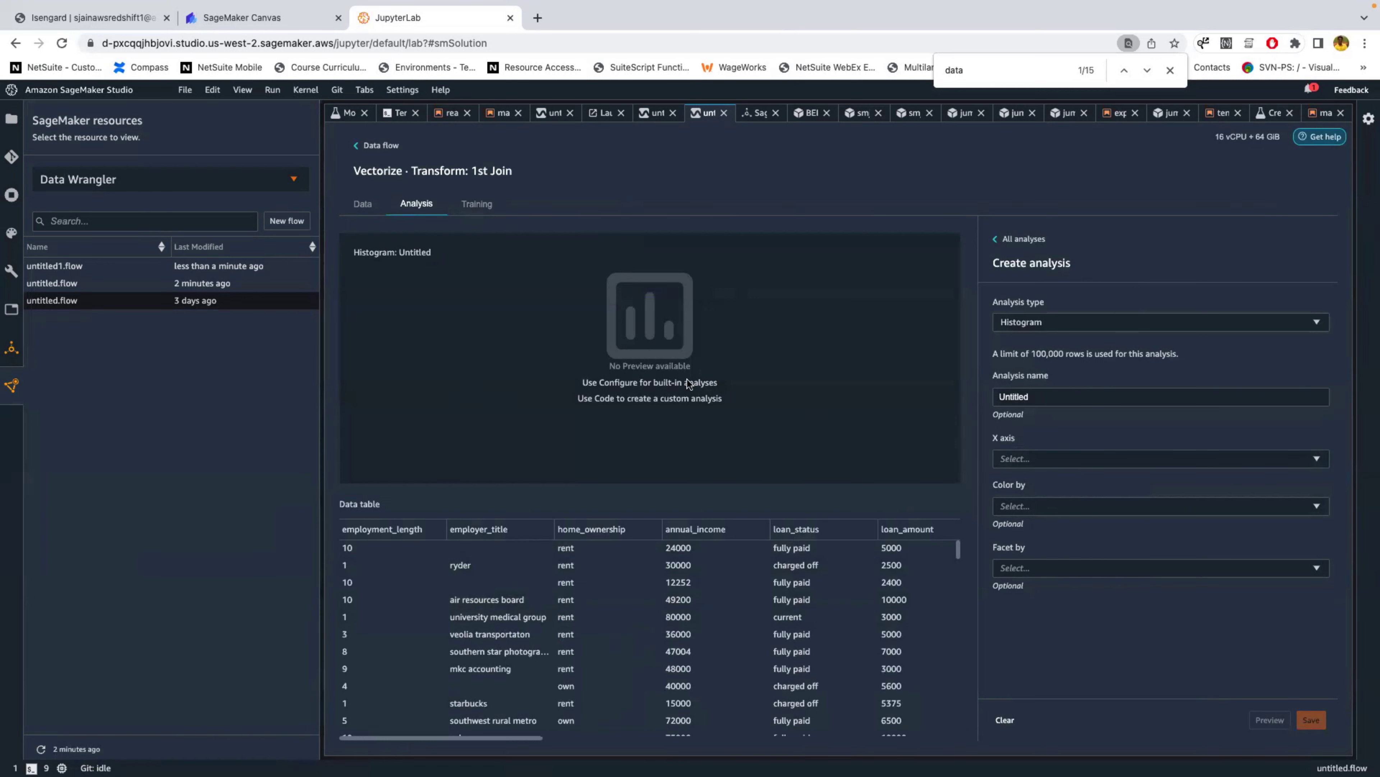
{"action": "left_click", "coordinate": [1044, 320]}
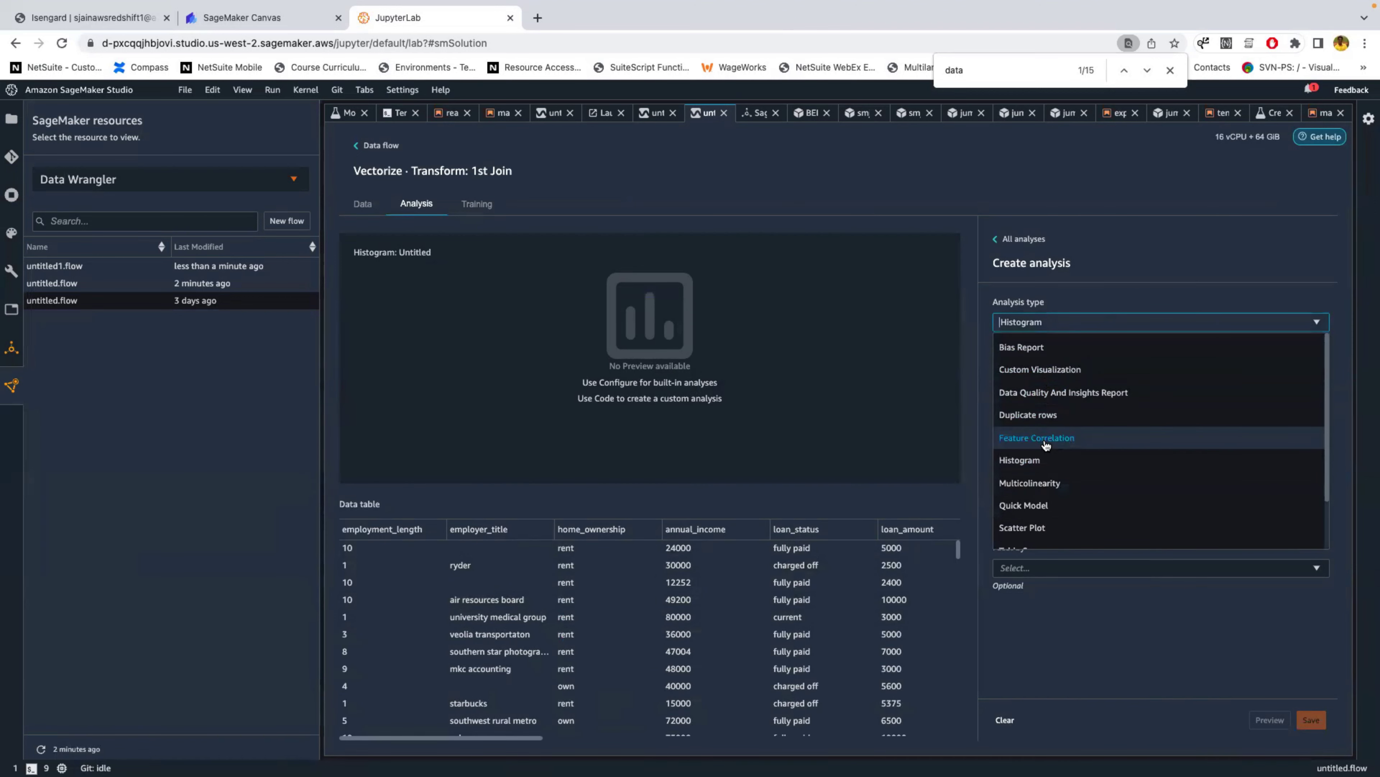
{"action": "scroll", "coordinate": [1046, 443], "scroll_direction": "down", "scroll_amount": 2}
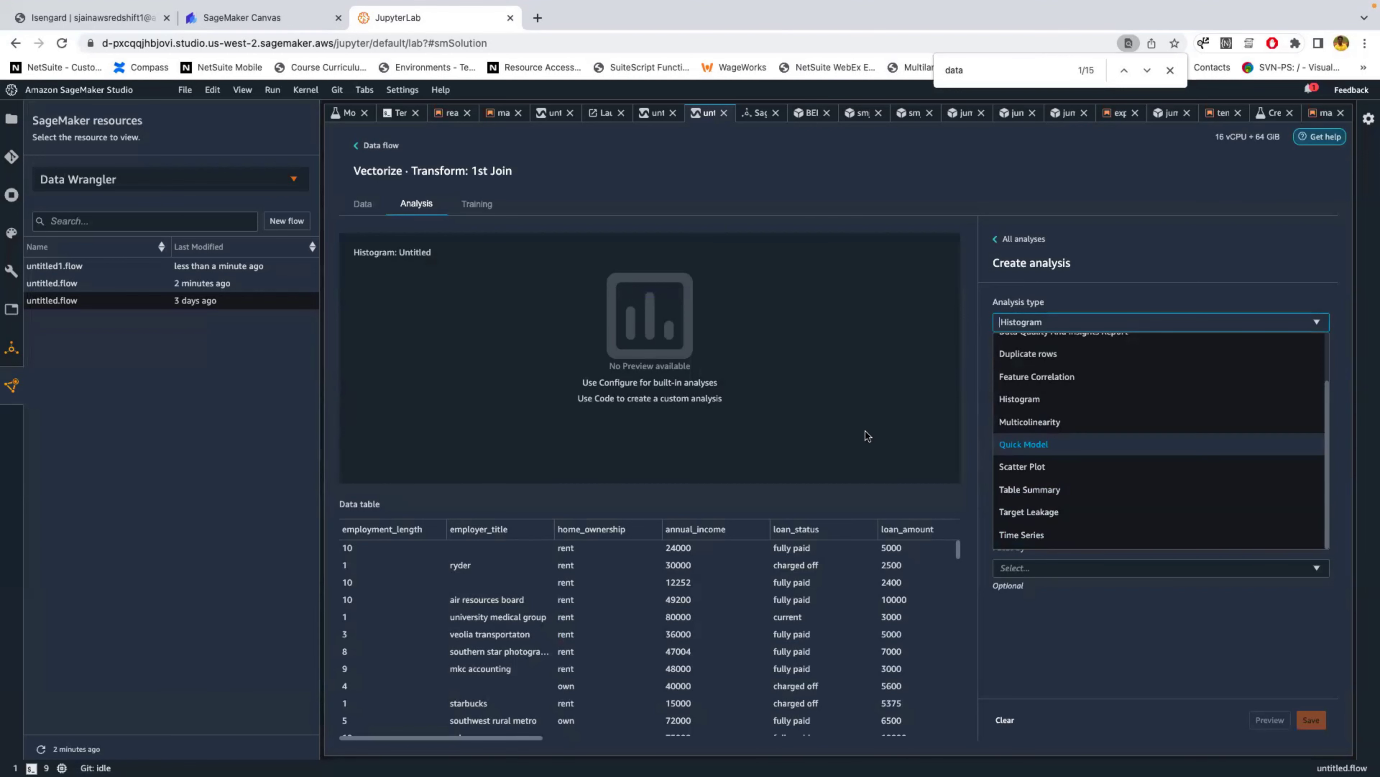
{"action": "left_click", "coordinate": [360, 147]}
{"action": "left_click", "coordinate": [359, 146]}
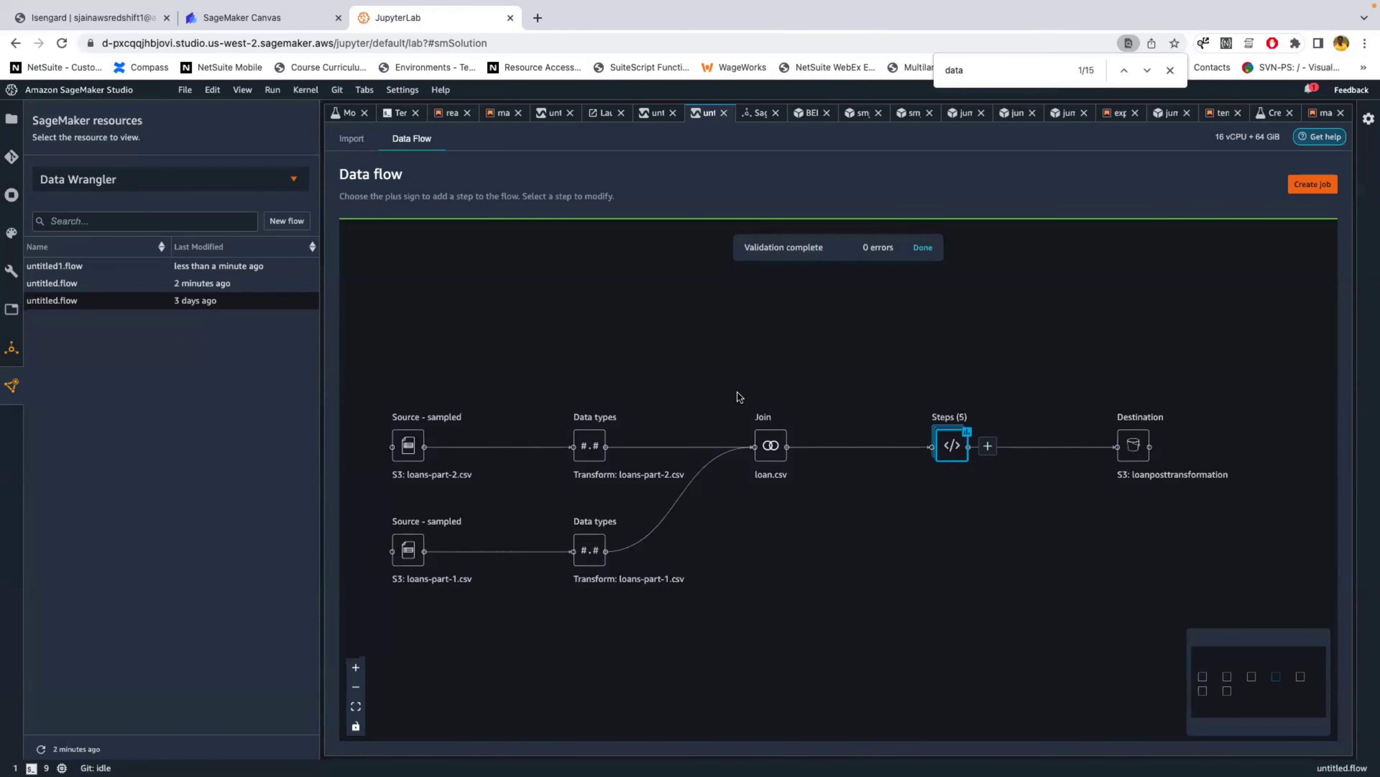
Start training a model from the Steps (5) node and review the Autopilot export settings for S3 location, file type and KMS key.
{"action": "left_click", "coordinate": [987, 445]}
{"action": "mouse_move", "coordinate": [1049, 592]}
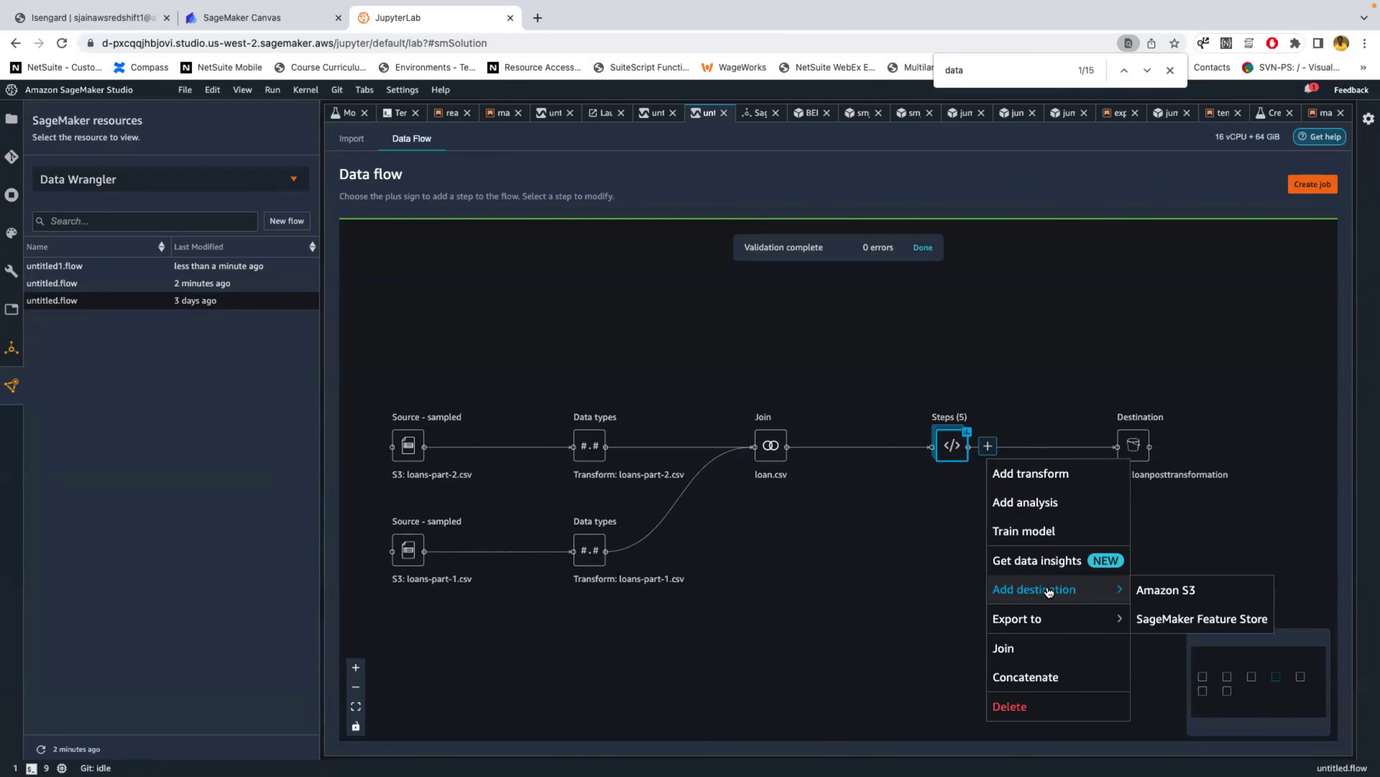
{"action": "left_click", "coordinate": [1024, 532]}
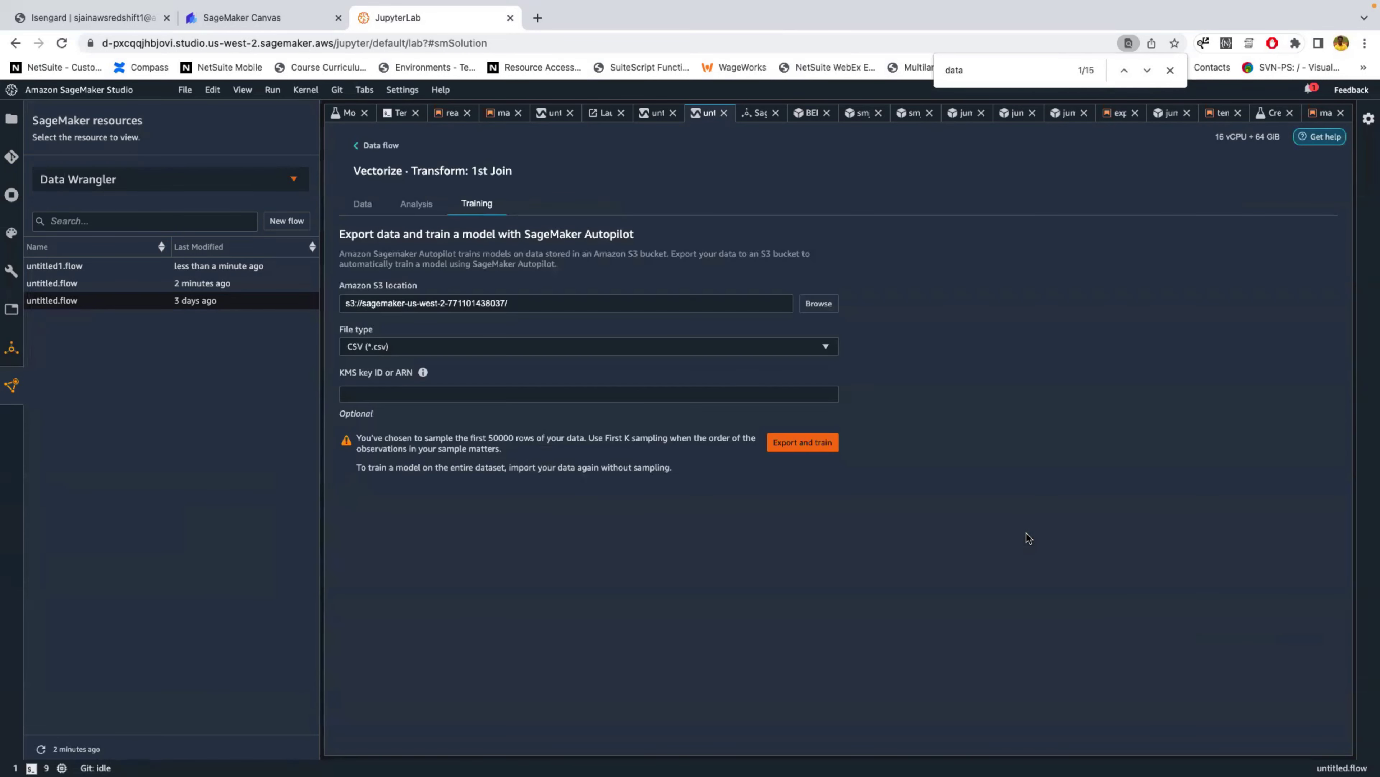
{"action": "left_click", "coordinate": [384, 395]}
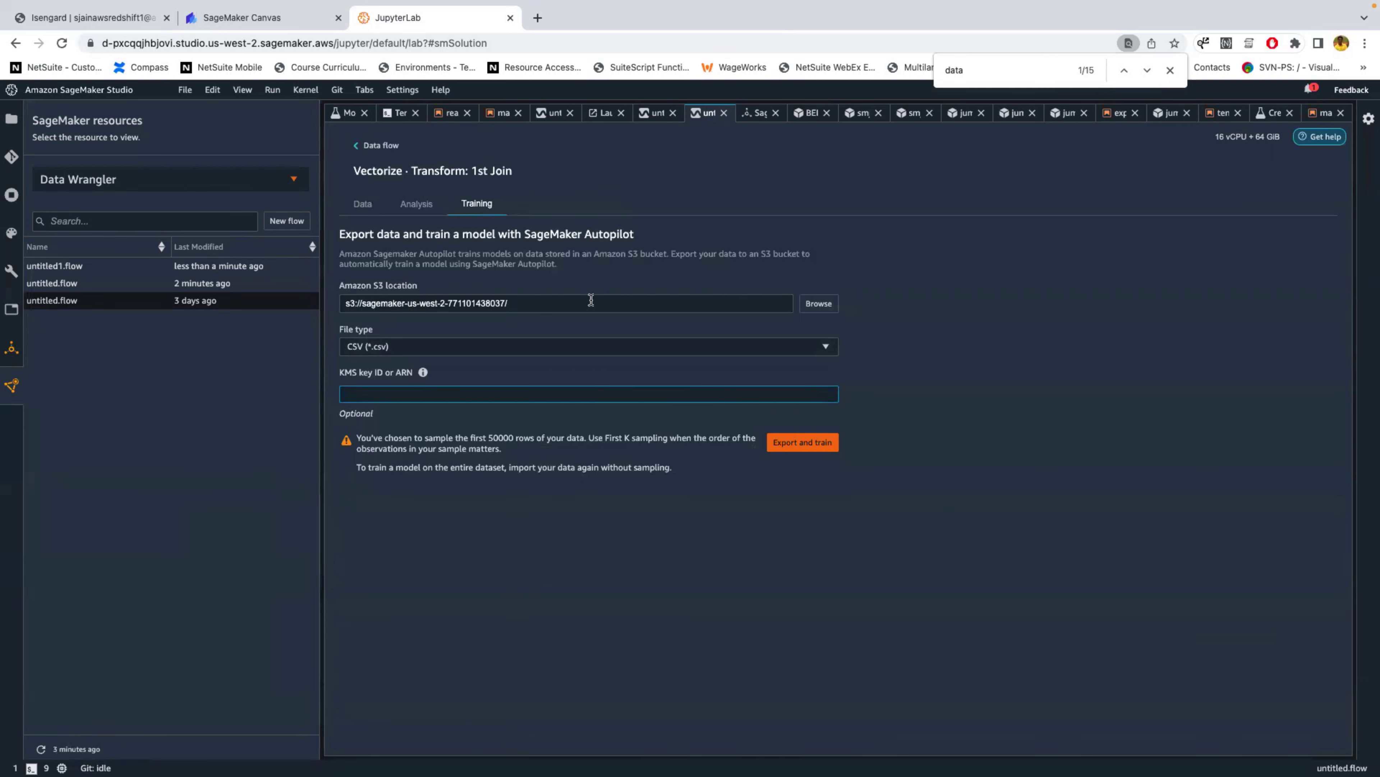
Look through the Analysis and Data views of the Vectorize step and return to the data flow.
{"action": "left_click", "coordinate": [416, 204]}
{"action": "left_click", "coordinate": [380, 203]}
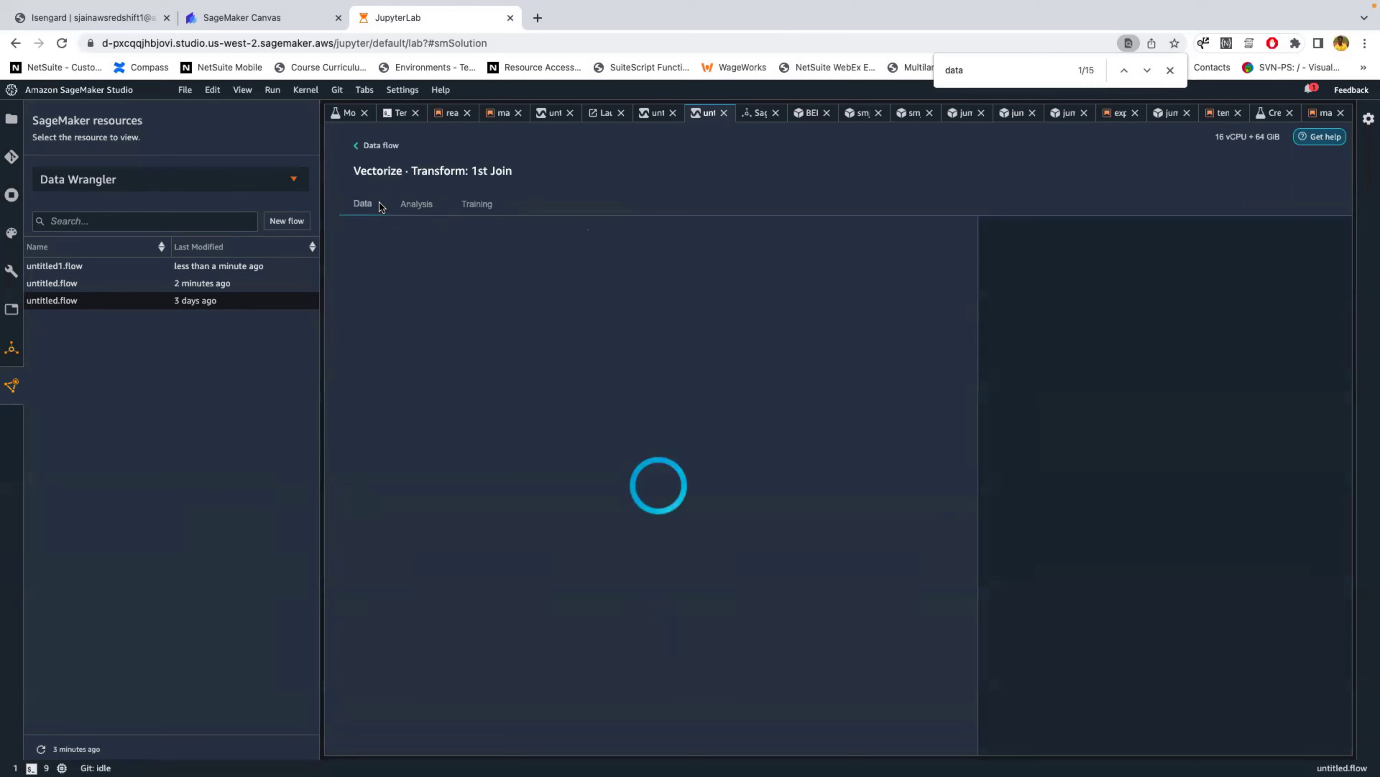
{"action": "left_click", "coordinate": [423, 206]}
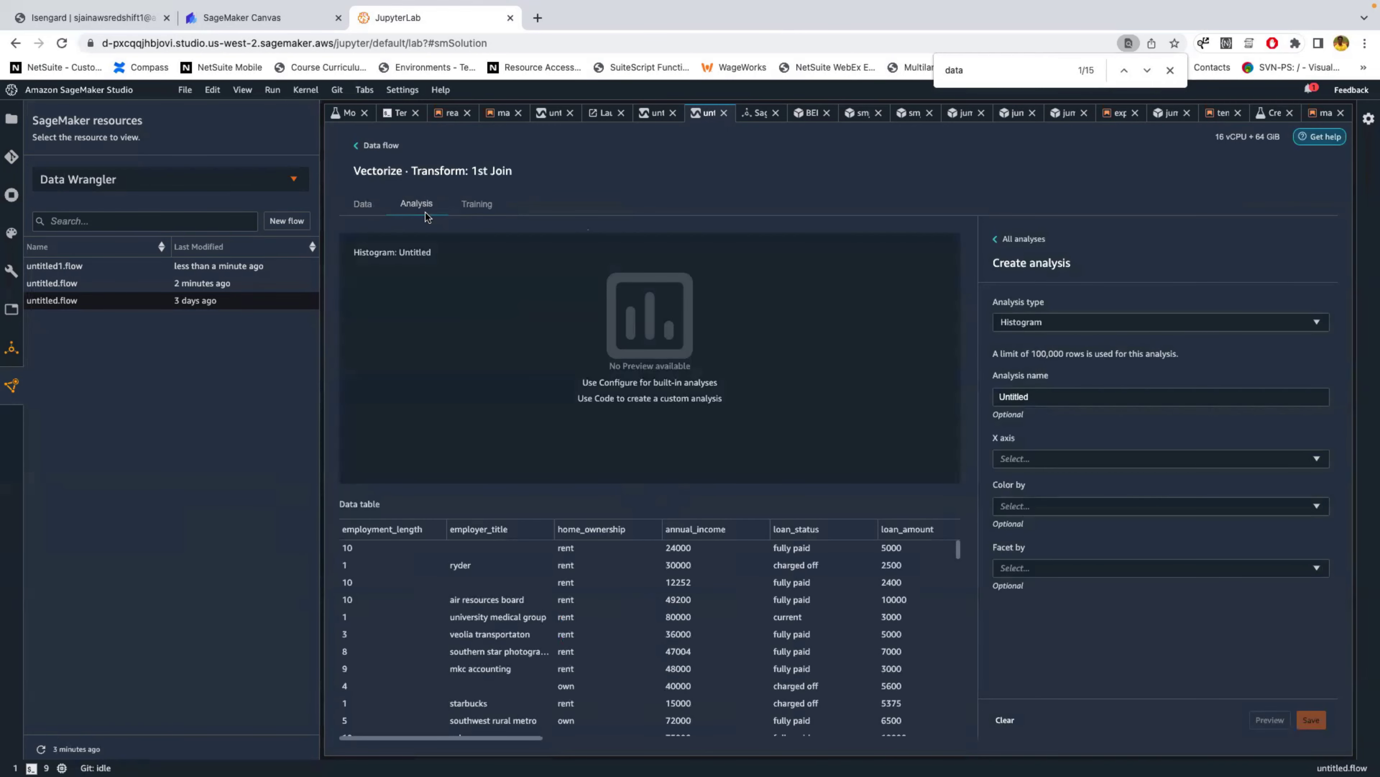
{"action": "left_click", "coordinate": [363, 207]}
{"action": "left_click", "coordinate": [361, 147]}
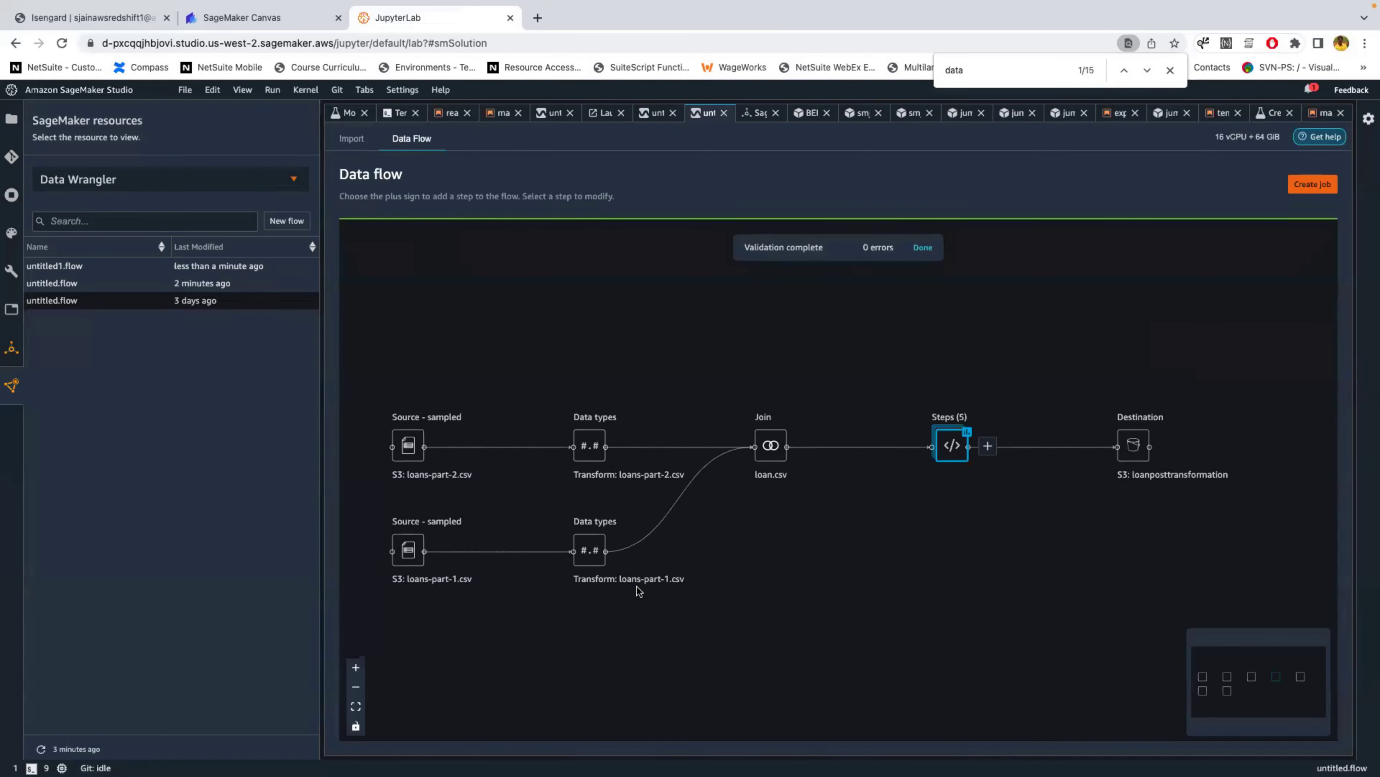
Examine the data flow nodes and collapse the sidebar so the canvas fills the workspace.
{"action": "mouse_move", "coordinate": [823, 462]}
{"action": "mouse_move", "coordinate": [680, 560]}
{"action": "mouse_move", "coordinate": [812, 414]}
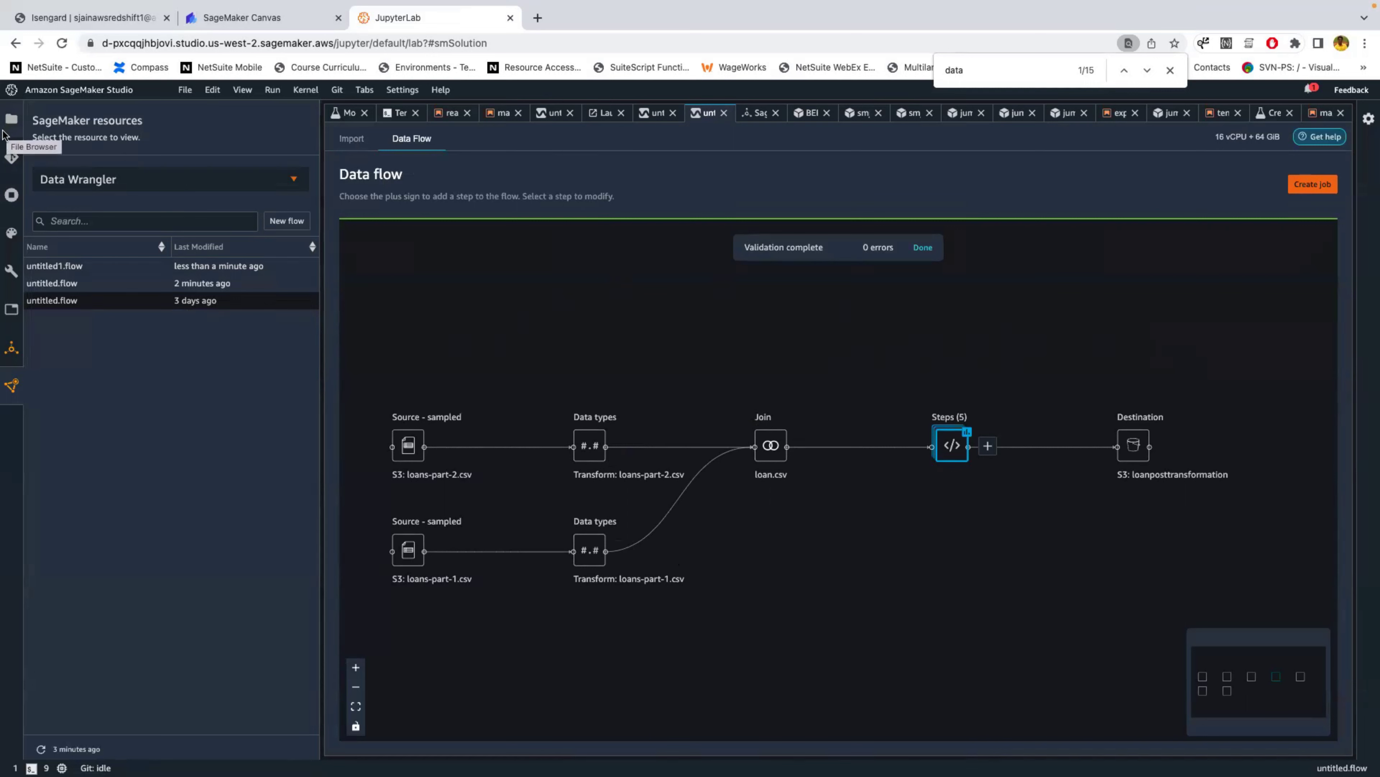
{"action": "left_click", "coordinate": [11, 123]}
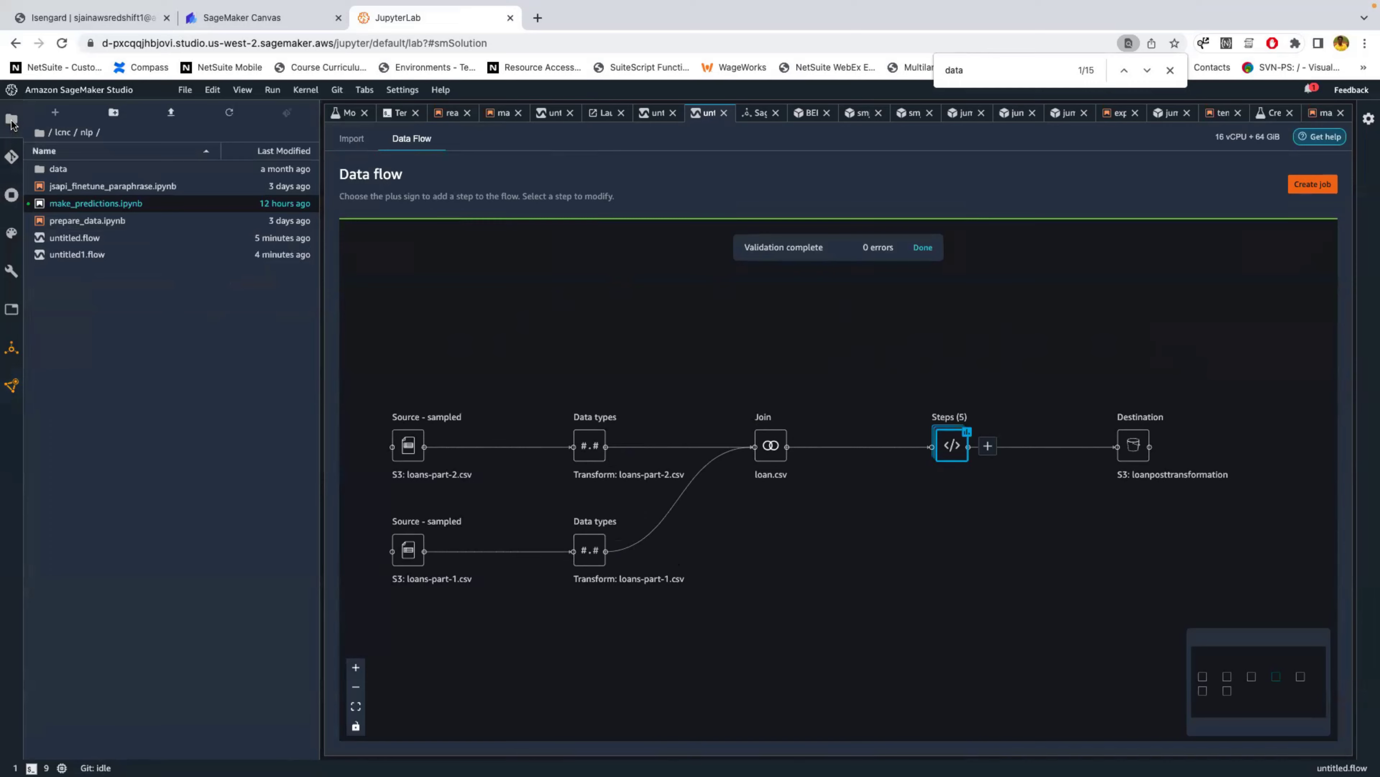
{"action": "left_click", "coordinate": [11, 123]}
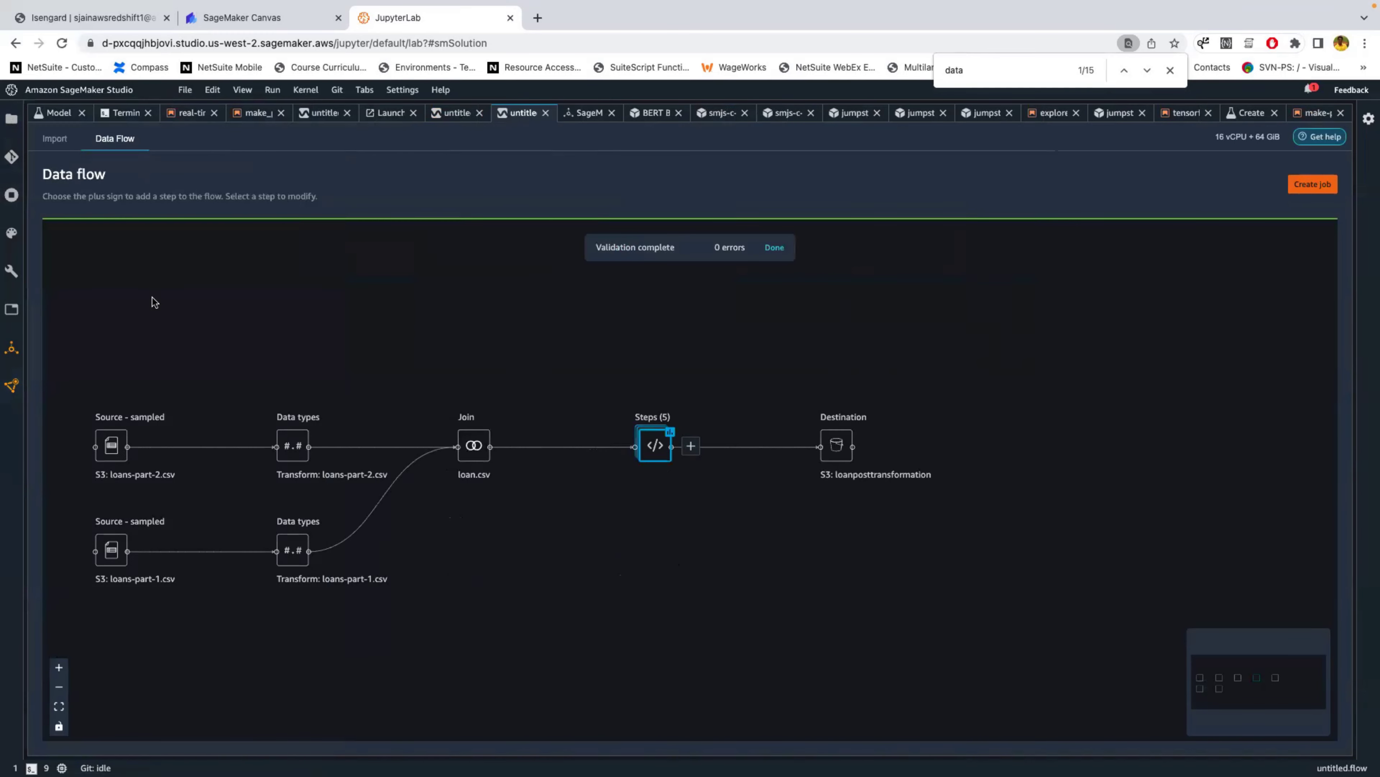
Review the destination and export options available for the loans-part-2.csv source node, and dismiss them without choosing any.
{"action": "mouse_move", "coordinate": [311, 547]}
{"action": "mouse_move", "coordinate": [870, 453]}
{"action": "mouse_move", "coordinate": [119, 458]}
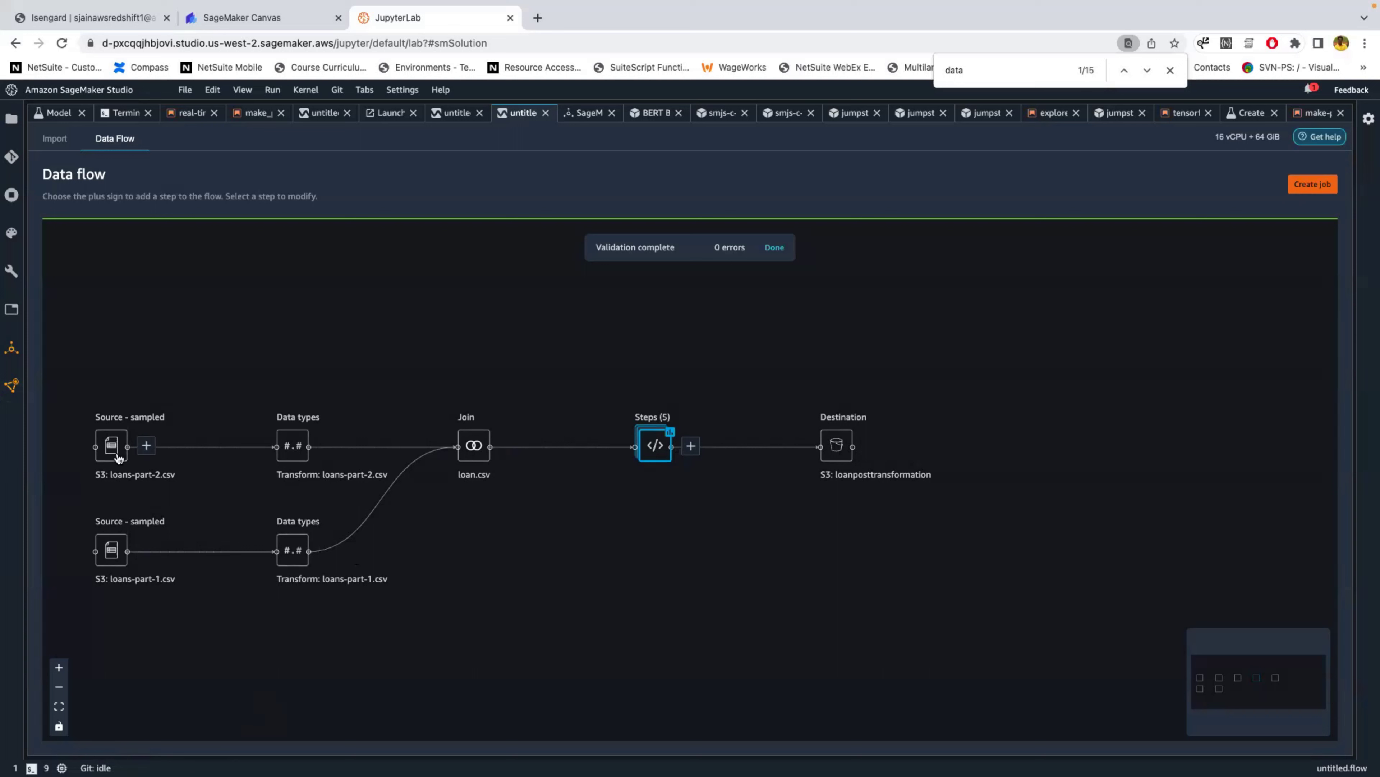
{"action": "left_click", "coordinate": [145, 447]}
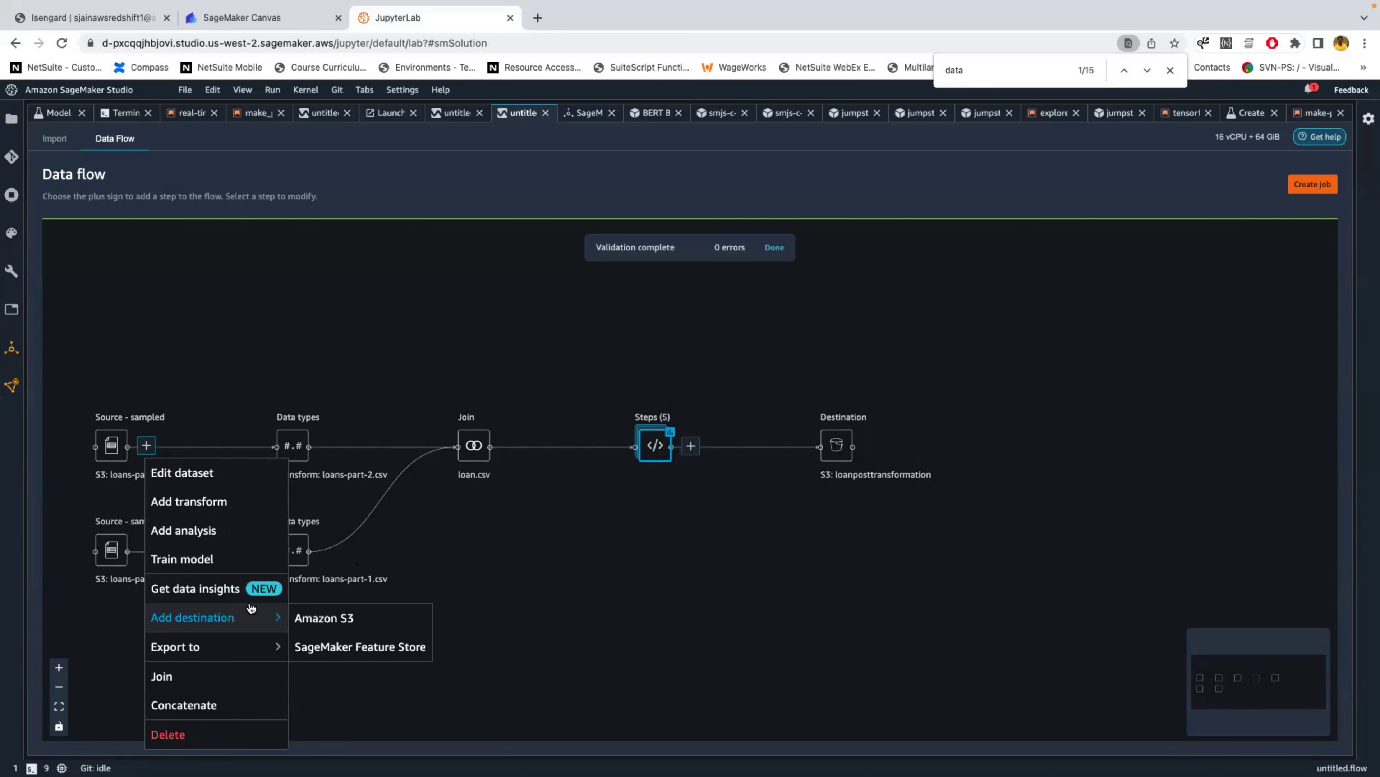
{"action": "mouse_move", "coordinate": [207, 651]}
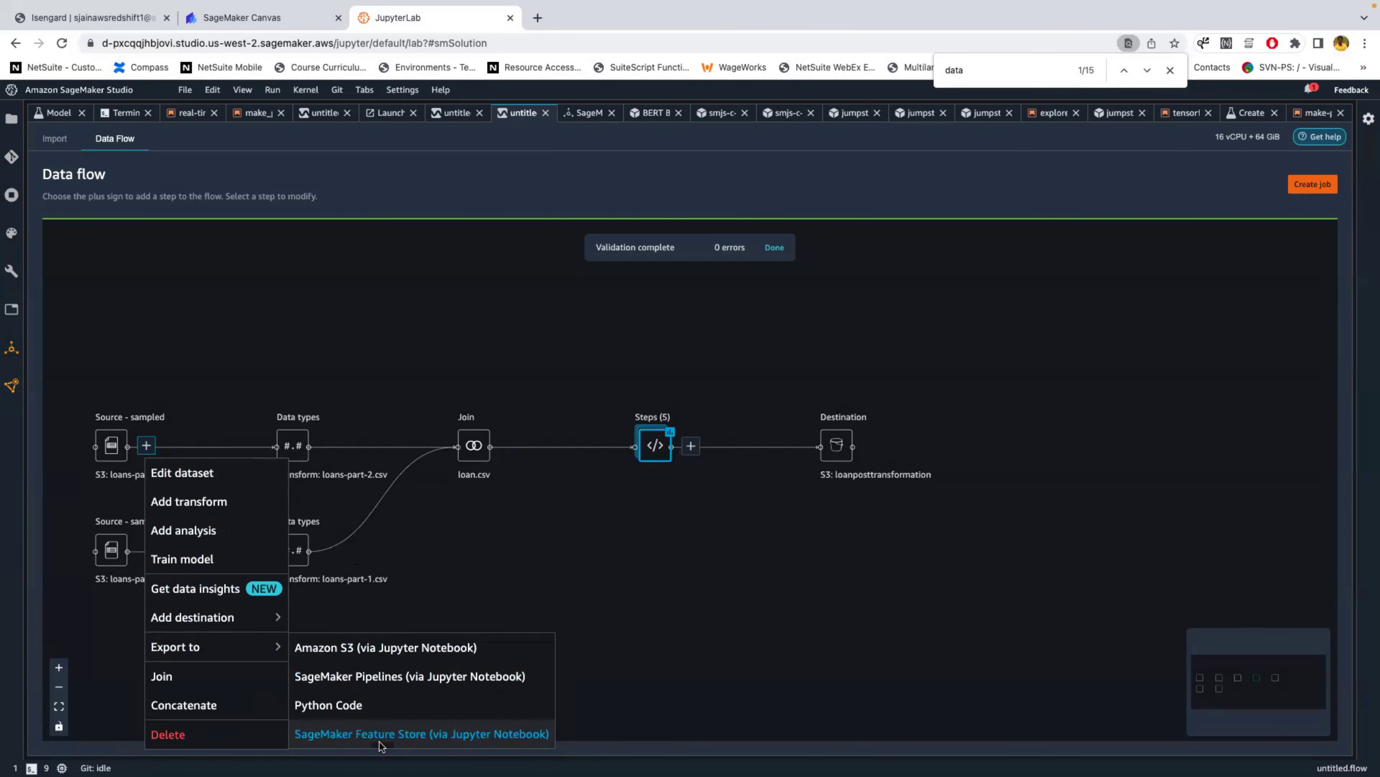
{"action": "left_click", "coordinate": [465, 560]}
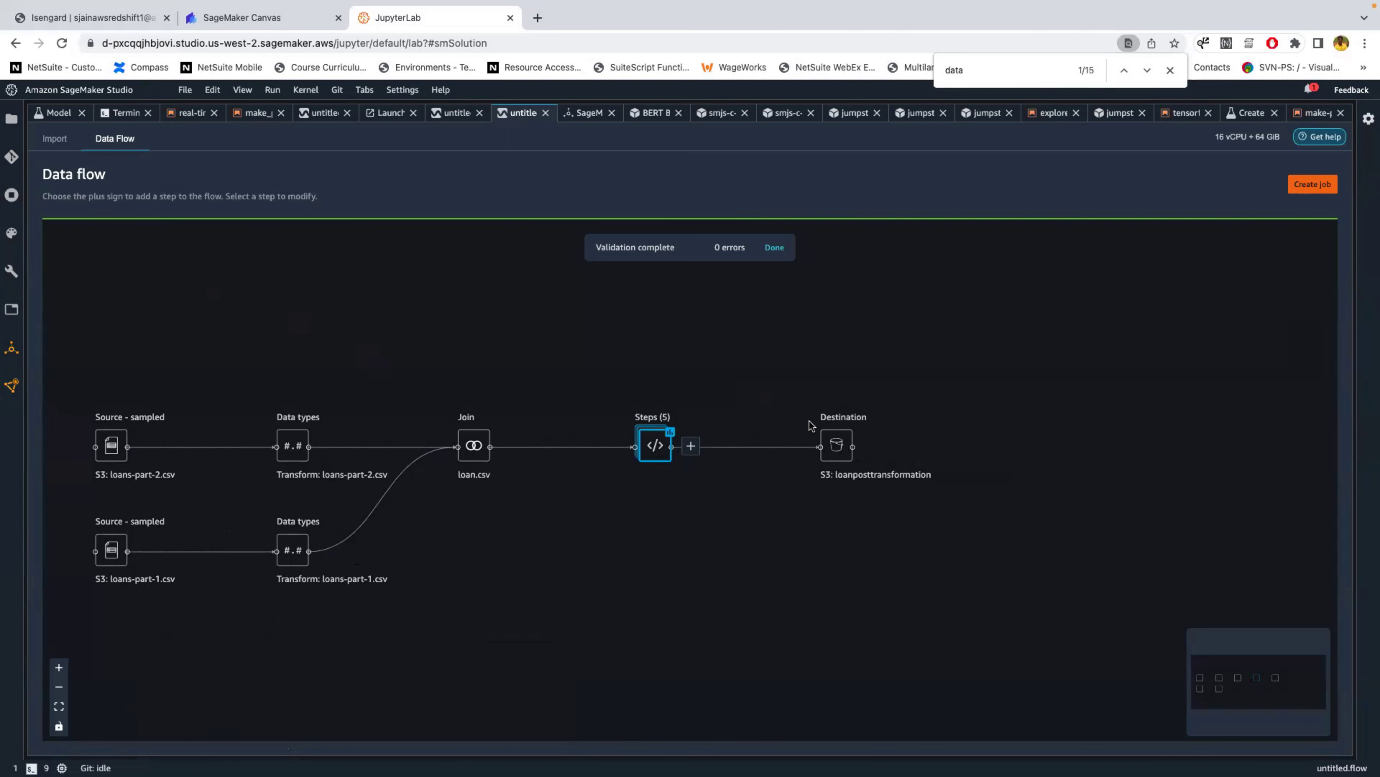
Open the Studio Launcher and start creating a new Autopilot experiment.
{"action": "left_click", "coordinate": [12, 119]}
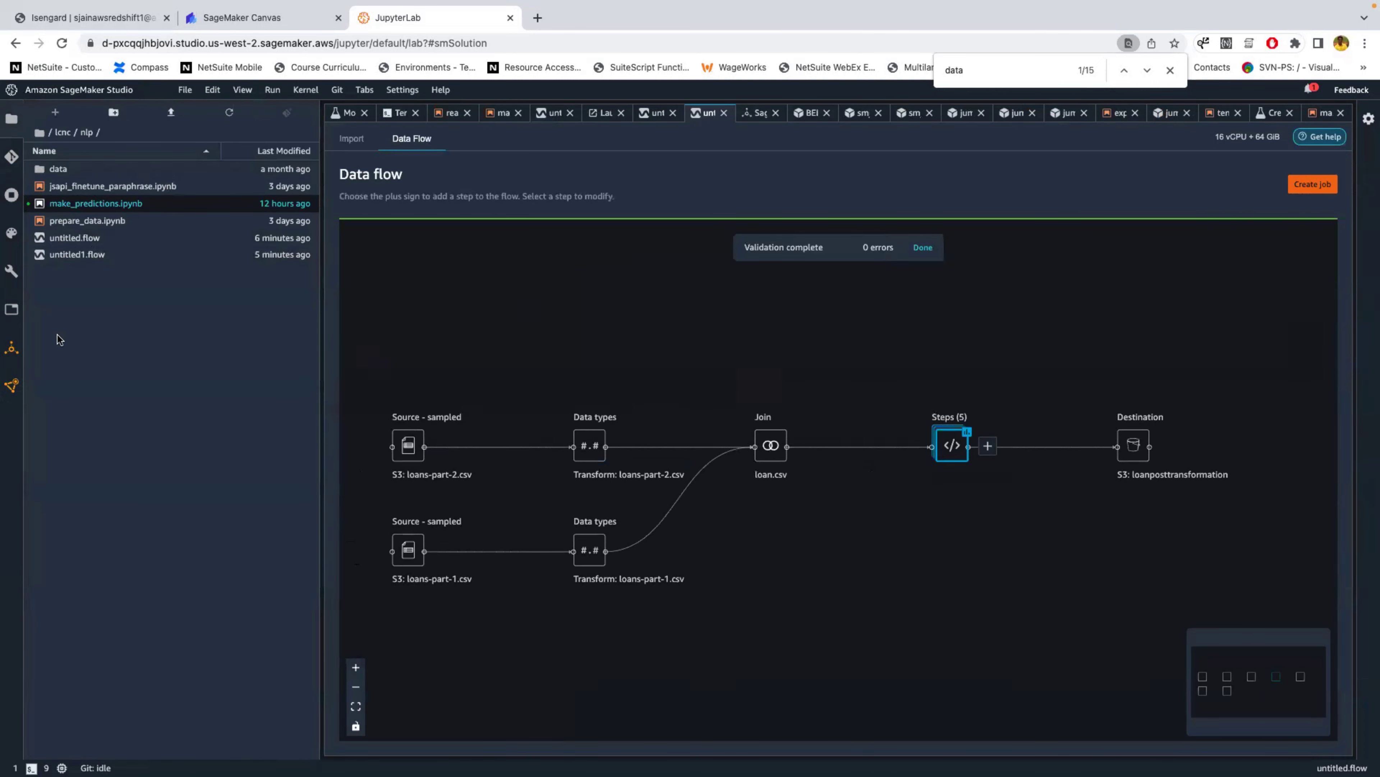
{"action": "left_click", "coordinate": [11, 385]}
{"action": "left_click", "coordinate": [300, 183]}
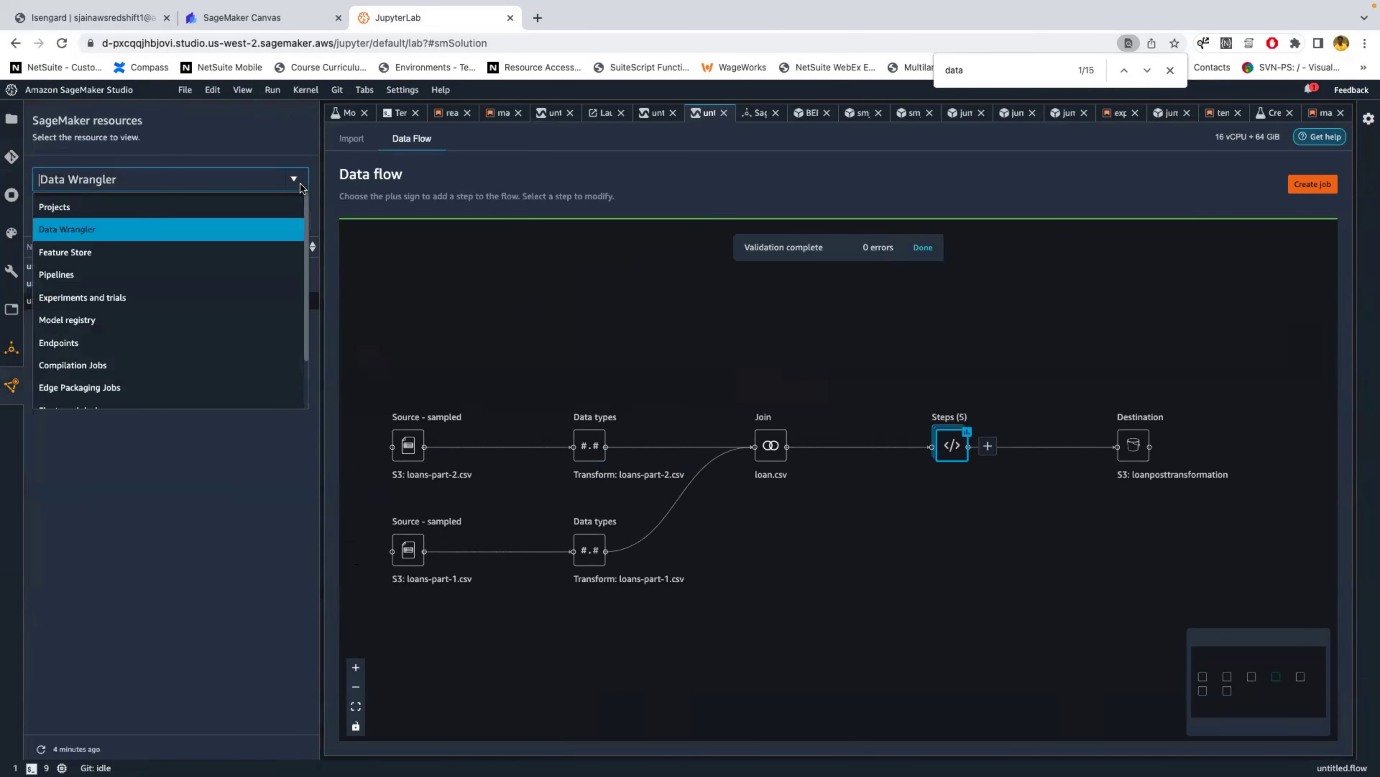
{"action": "left_click", "coordinate": [11, 92]}
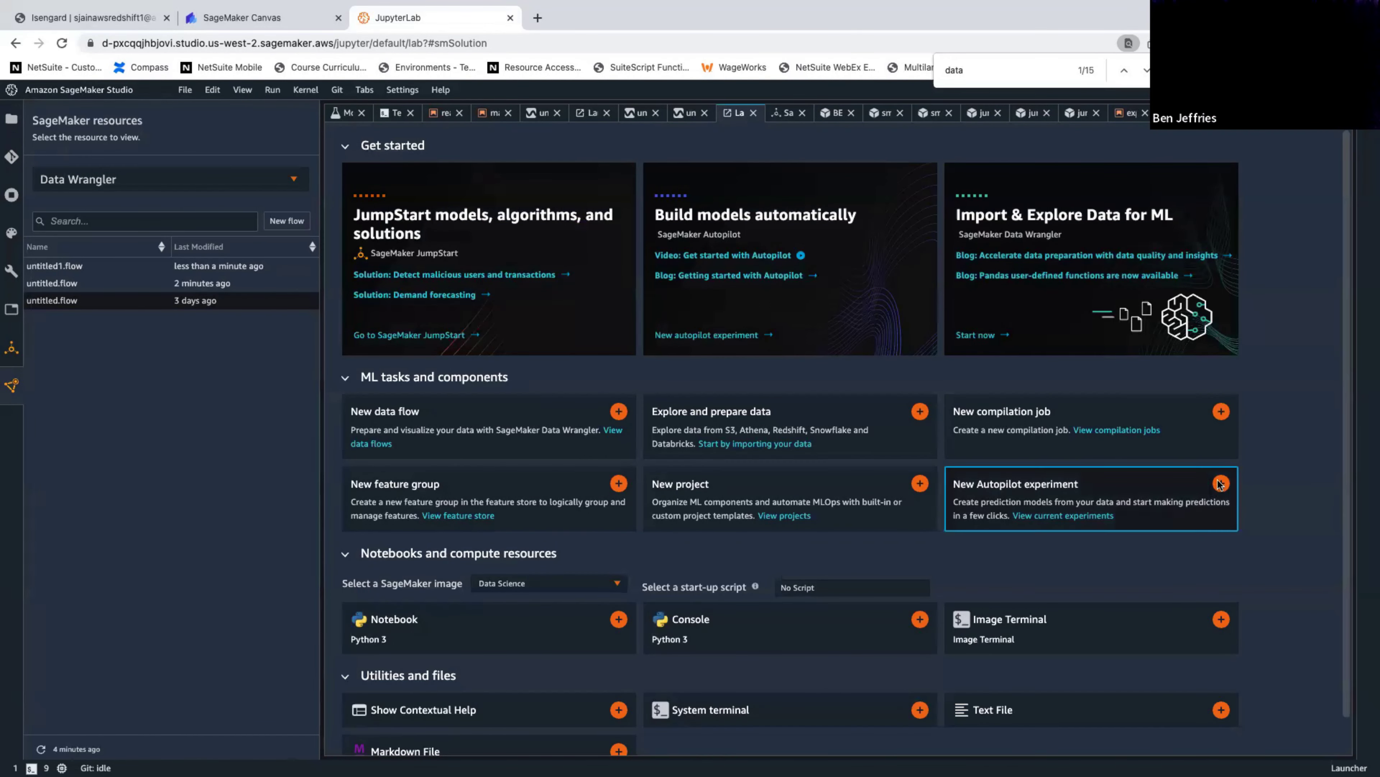
{"action": "left_click", "coordinate": [1221, 483]}
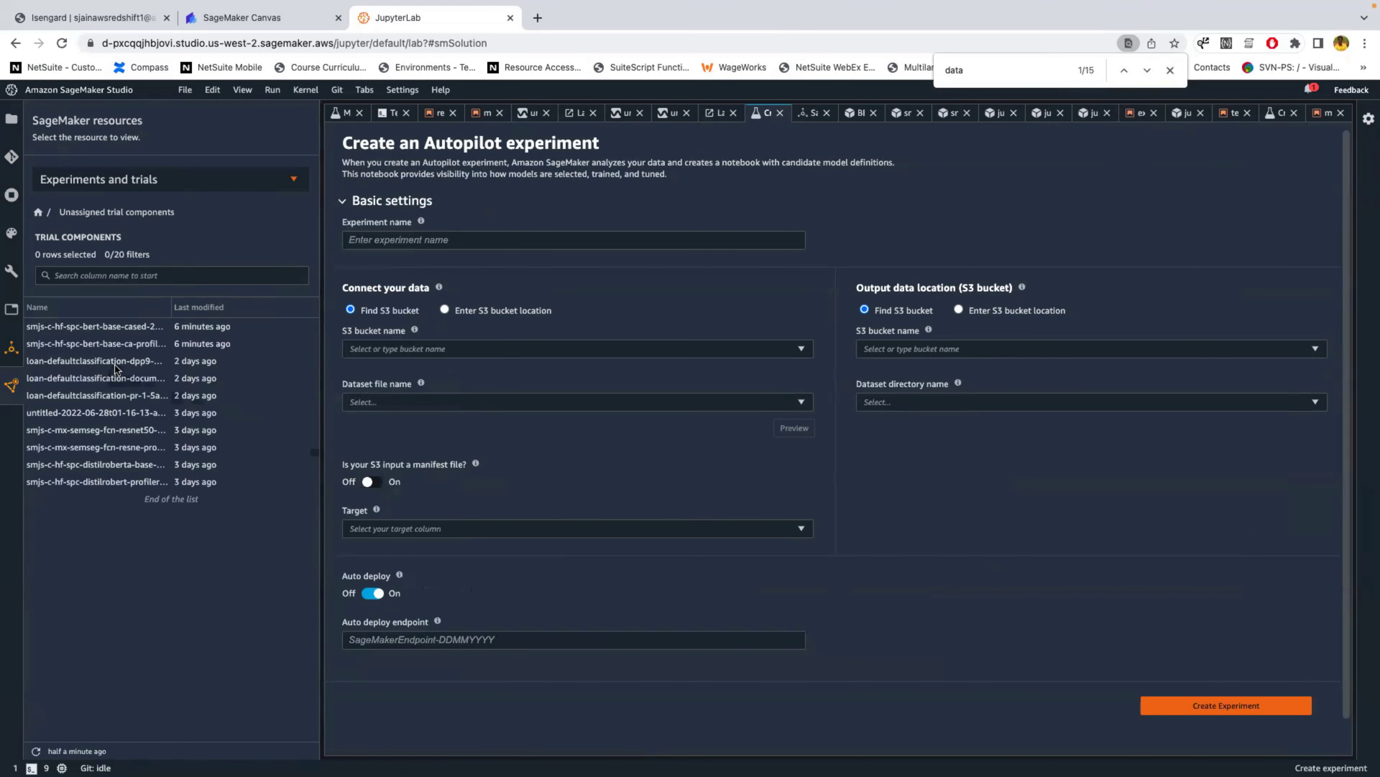
Check the metrics of the loan-defaultclassification-pr trial component, and the metrics, parameters and artifacts of the loan-defaultclassification-documentation one.
{"action": "double_click", "coordinate": [116, 397]}
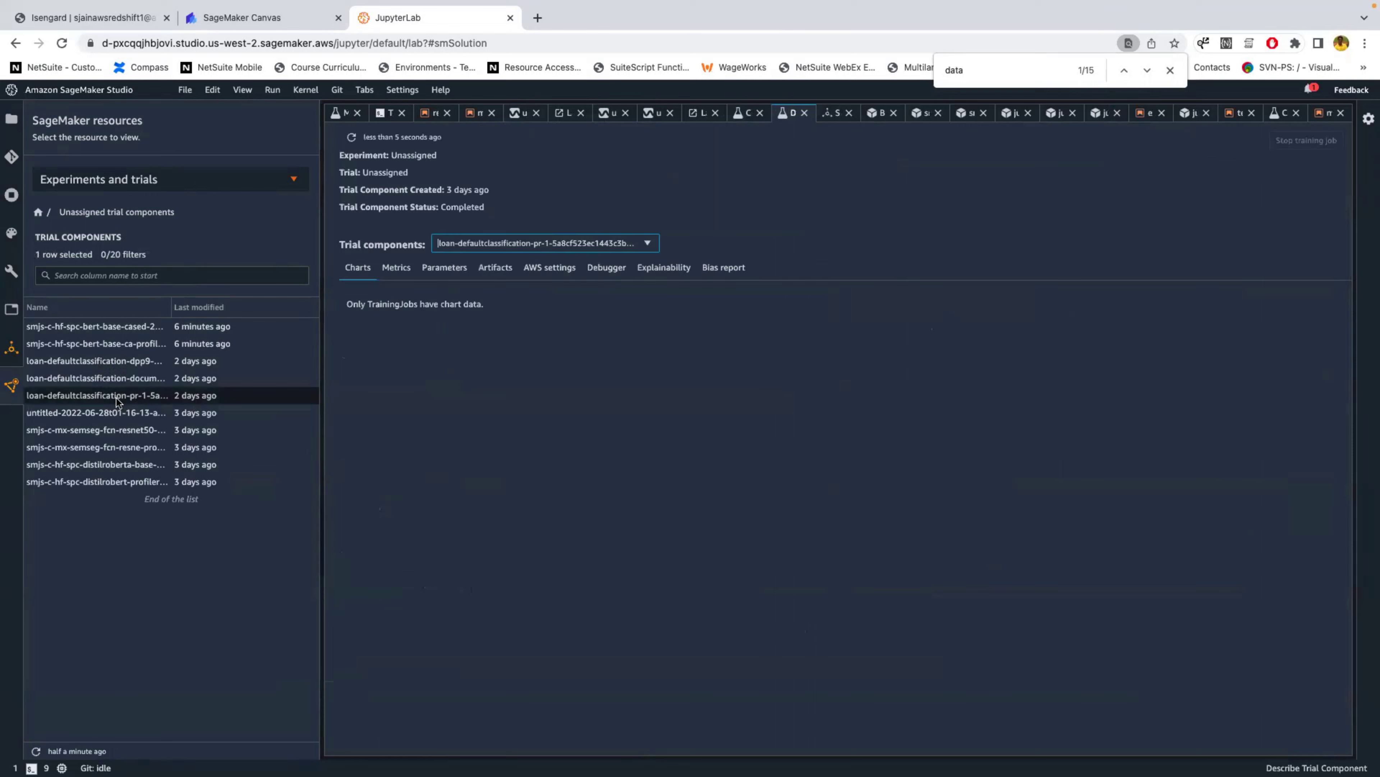
{"action": "left_click", "coordinate": [404, 273]}
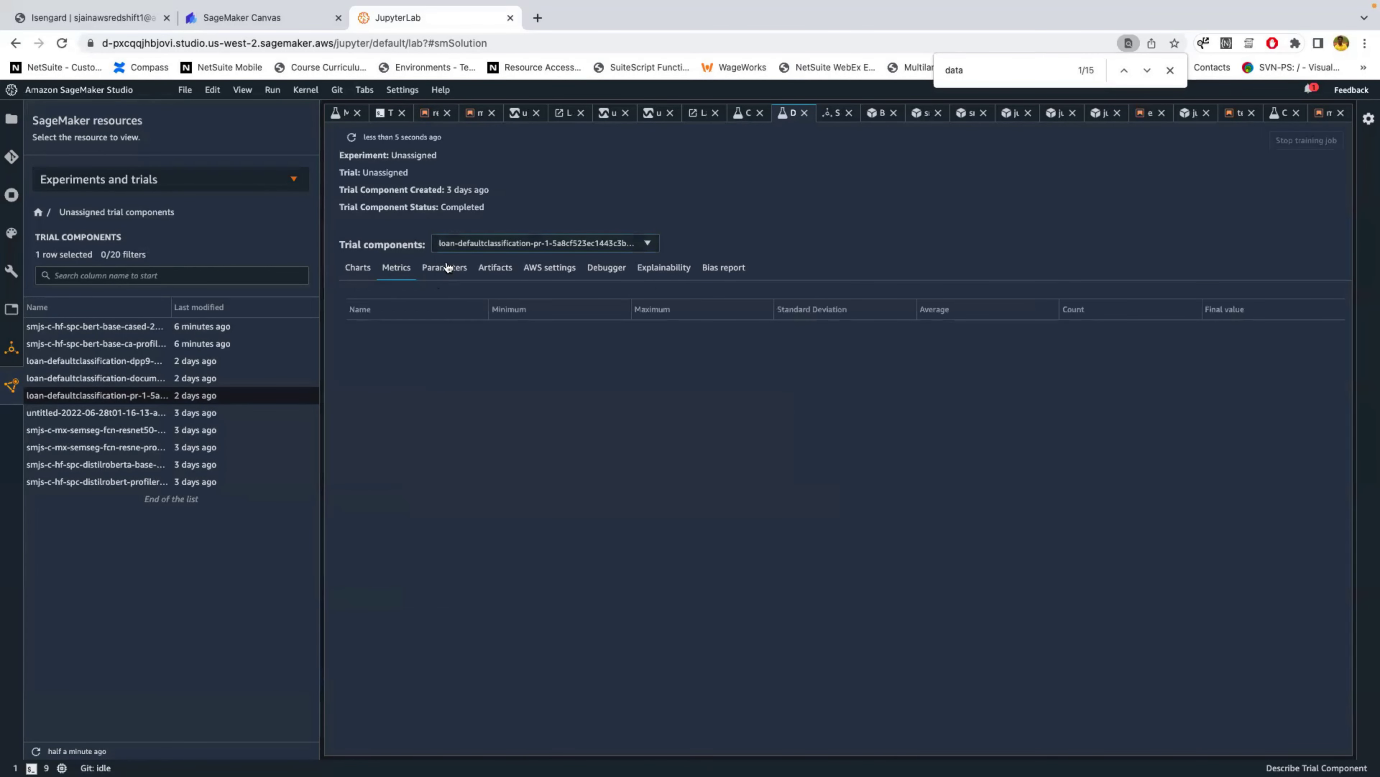
{"action": "double_click", "coordinate": [84, 377]}
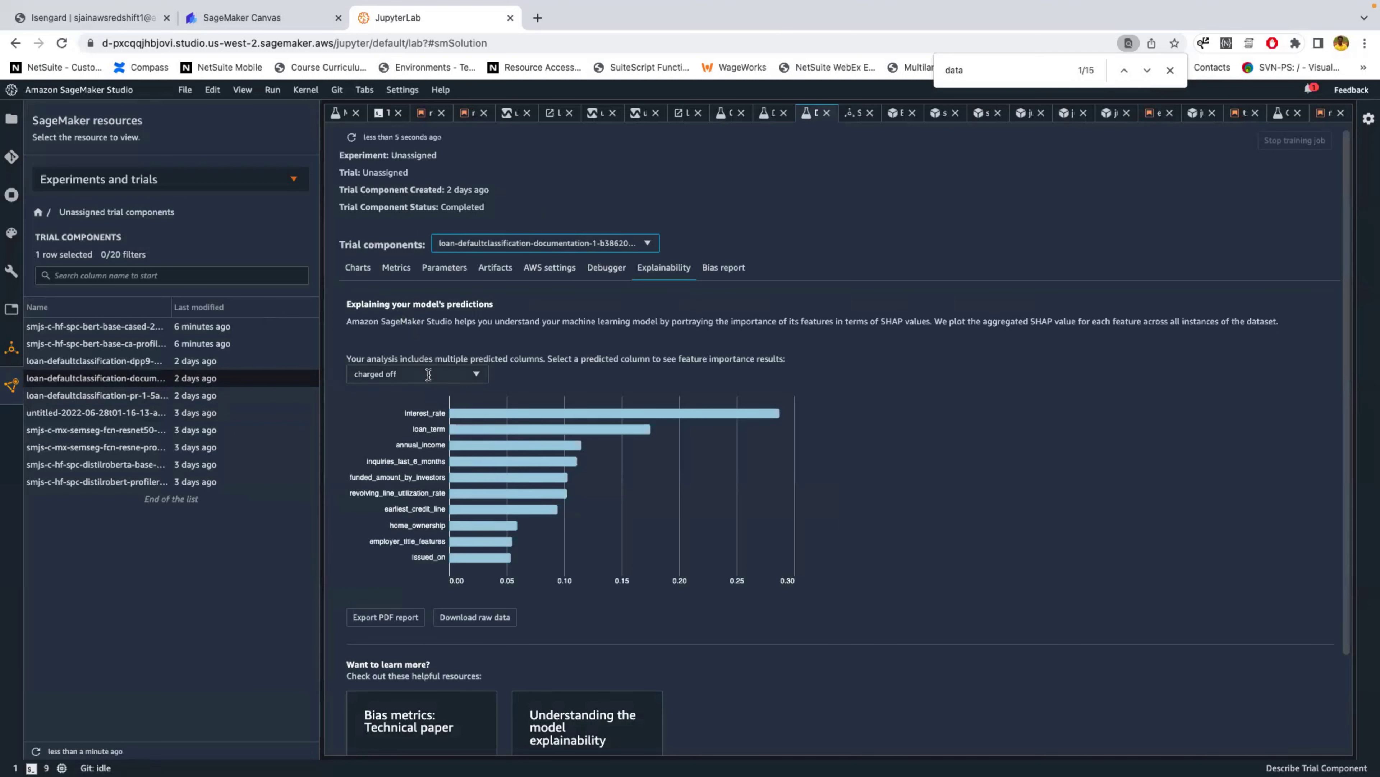
{"action": "left_click", "coordinate": [389, 267]}
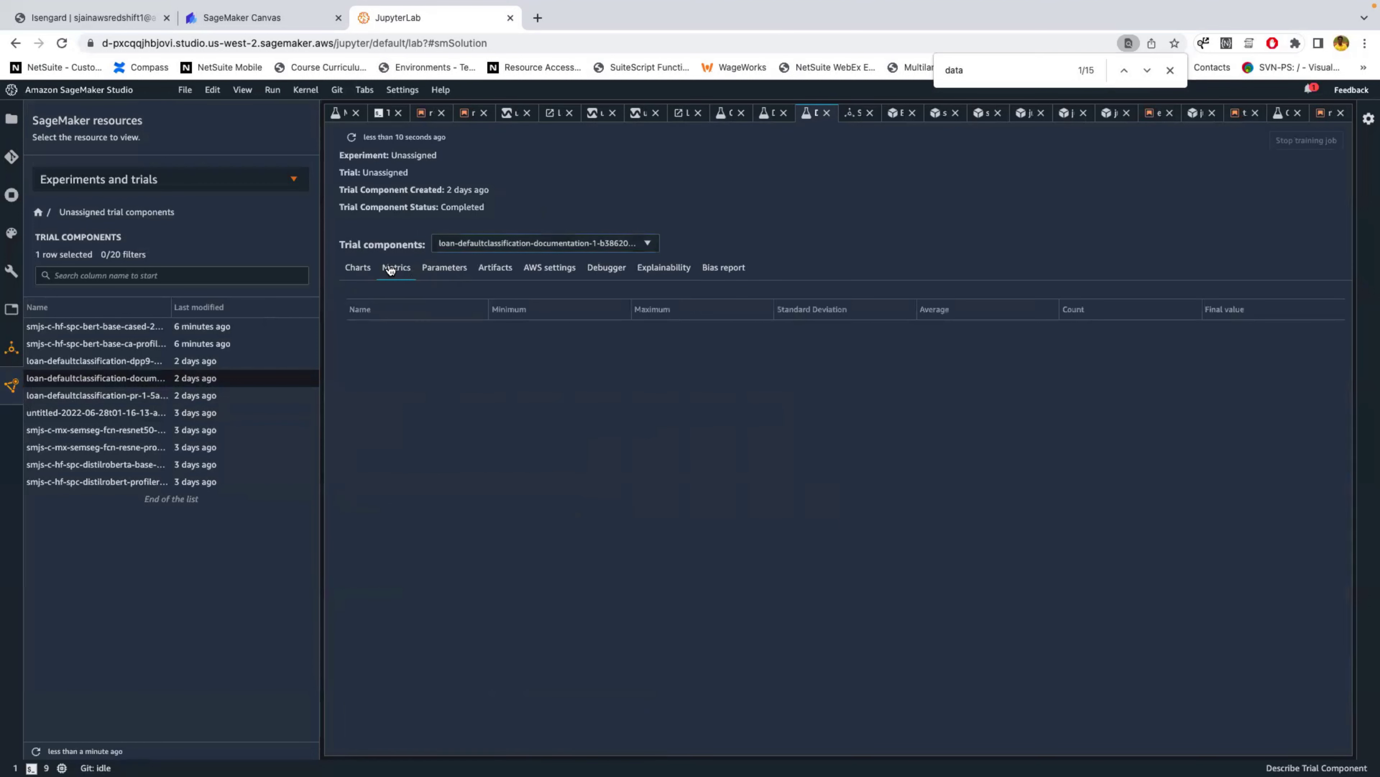
{"action": "left_click", "coordinate": [461, 268]}
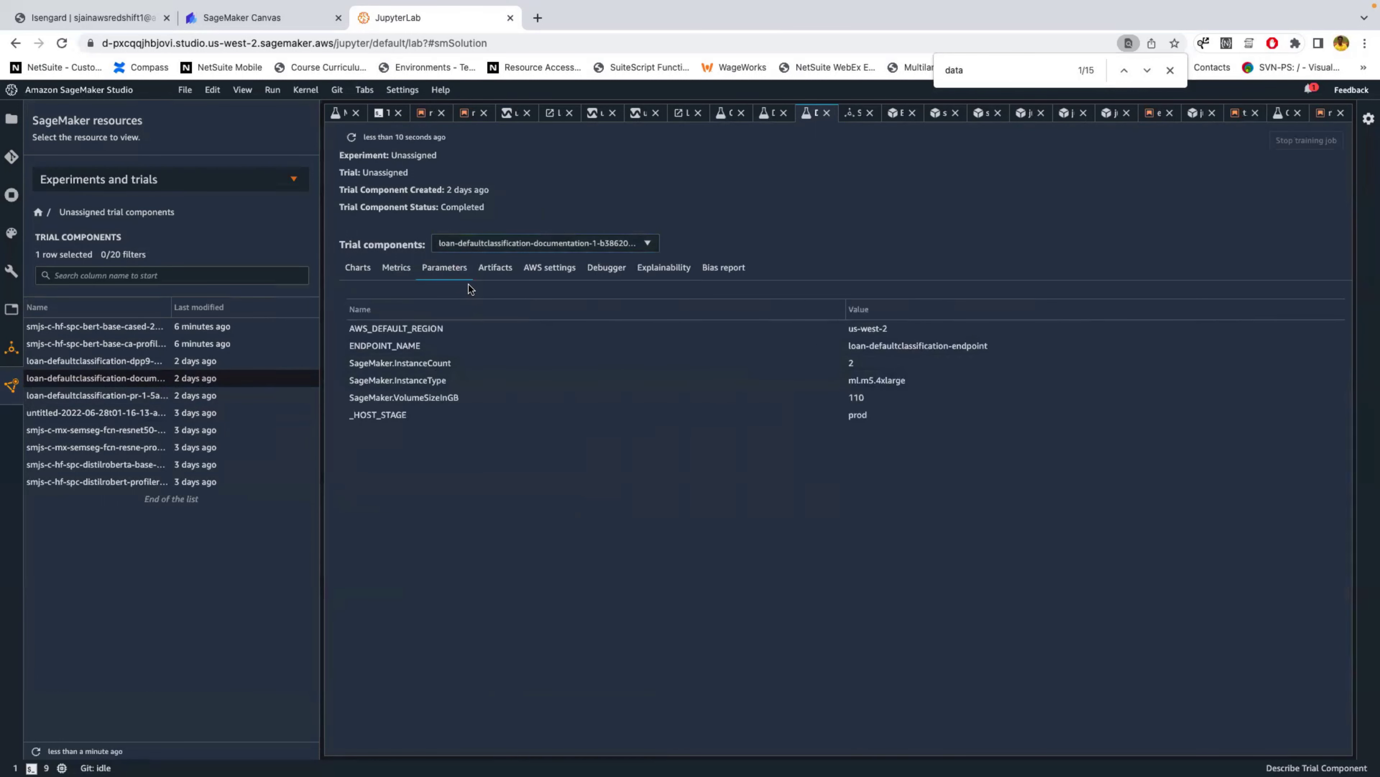
{"action": "left_click", "coordinate": [499, 268]}
Examine the Explainability report's feature importance chart for charged off and list the other predicted columns available.
{"action": "left_click", "coordinate": [664, 267]}
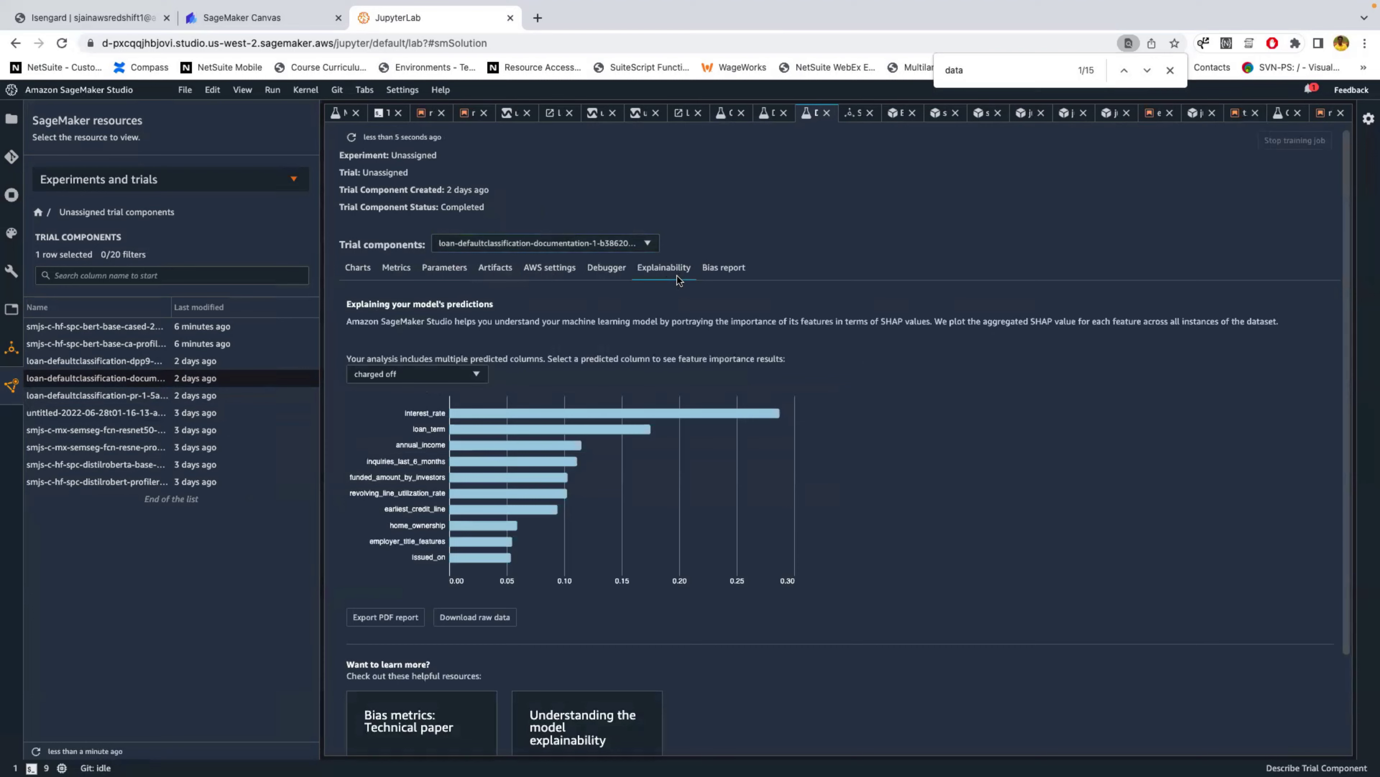
{"action": "scroll", "coordinate": [713, 577], "scroll_direction": "down", "scroll_amount": 2}
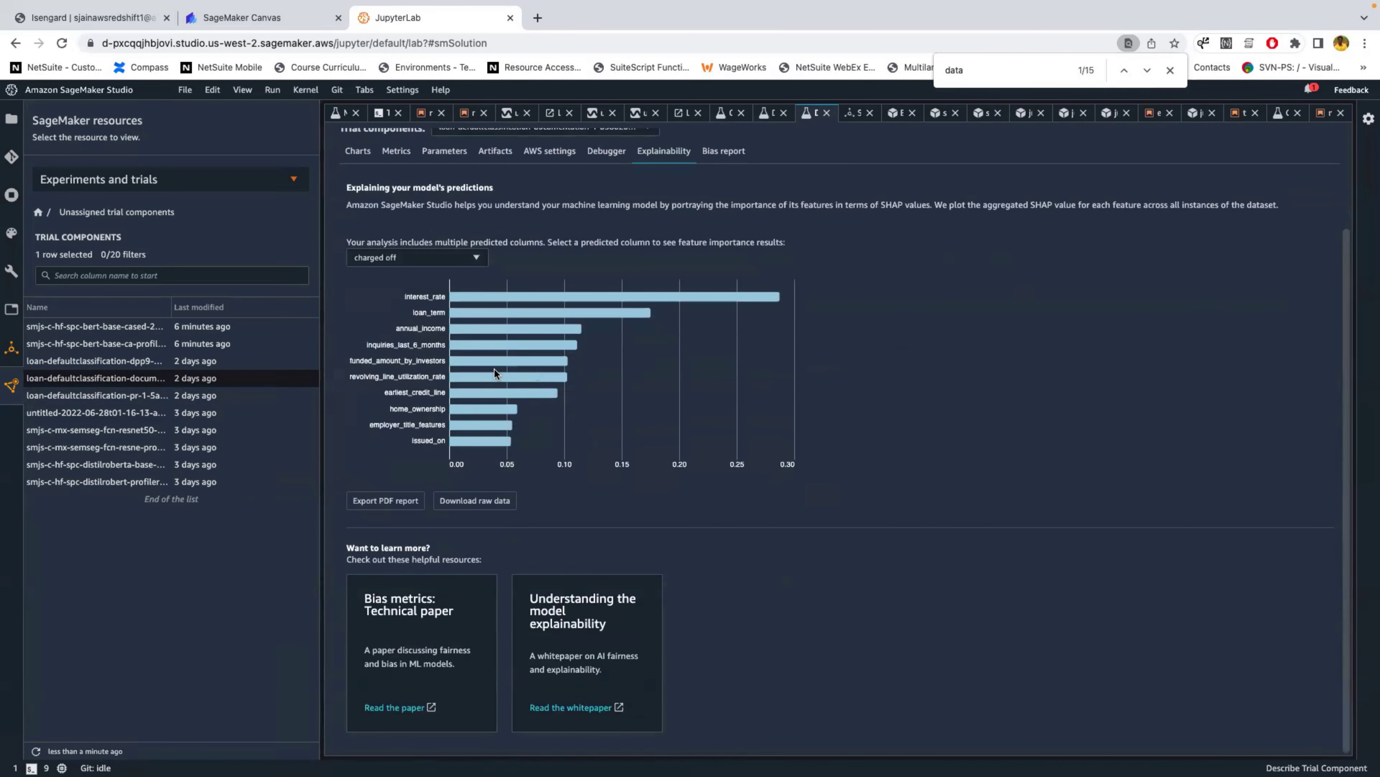
{"action": "scroll", "coordinate": [494, 369], "scroll_direction": "up", "scroll_amount": 2}
{"action": "left_click", "coordinate": [462, 373]}
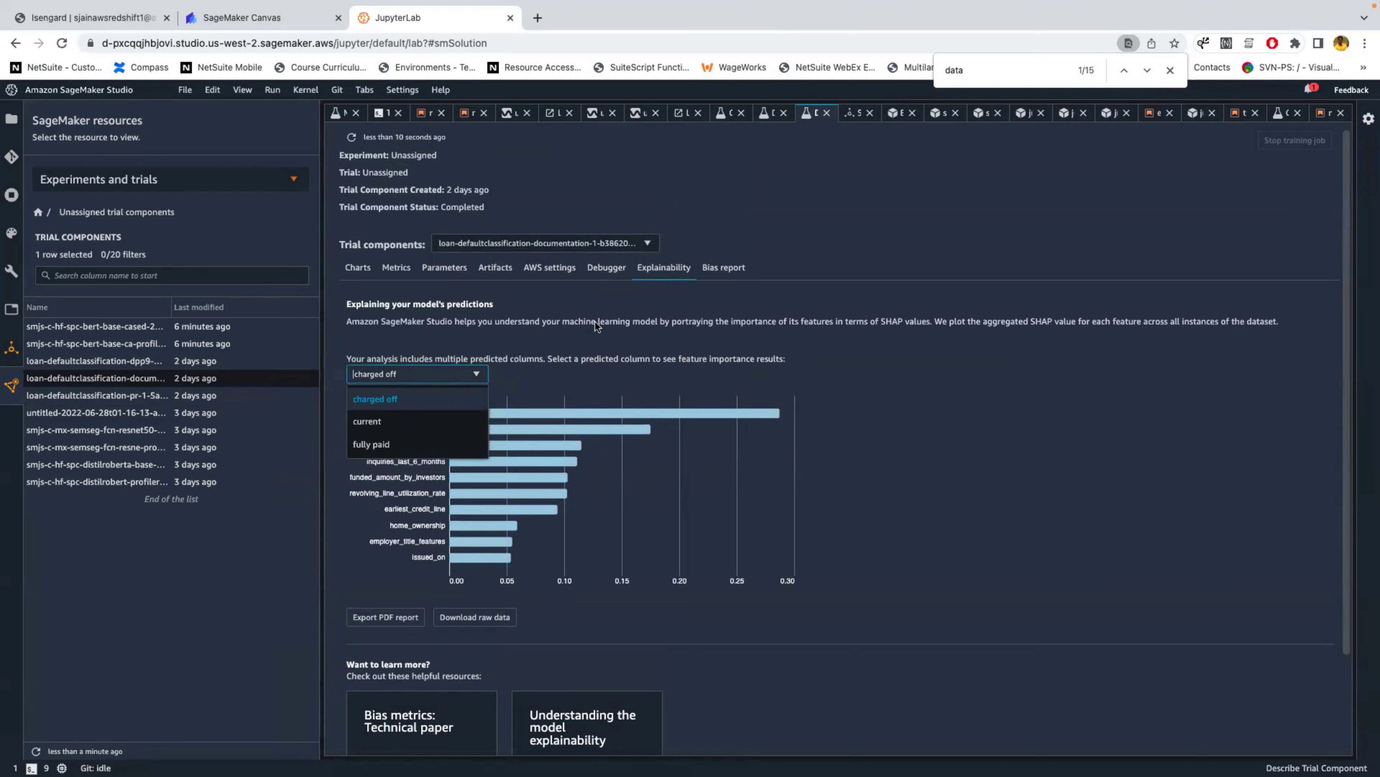
Open the real-time-inference.ipynb notebook from the lcnc/autopilot folder.
{"action": "left_click", "coordinate": [12, 119]}
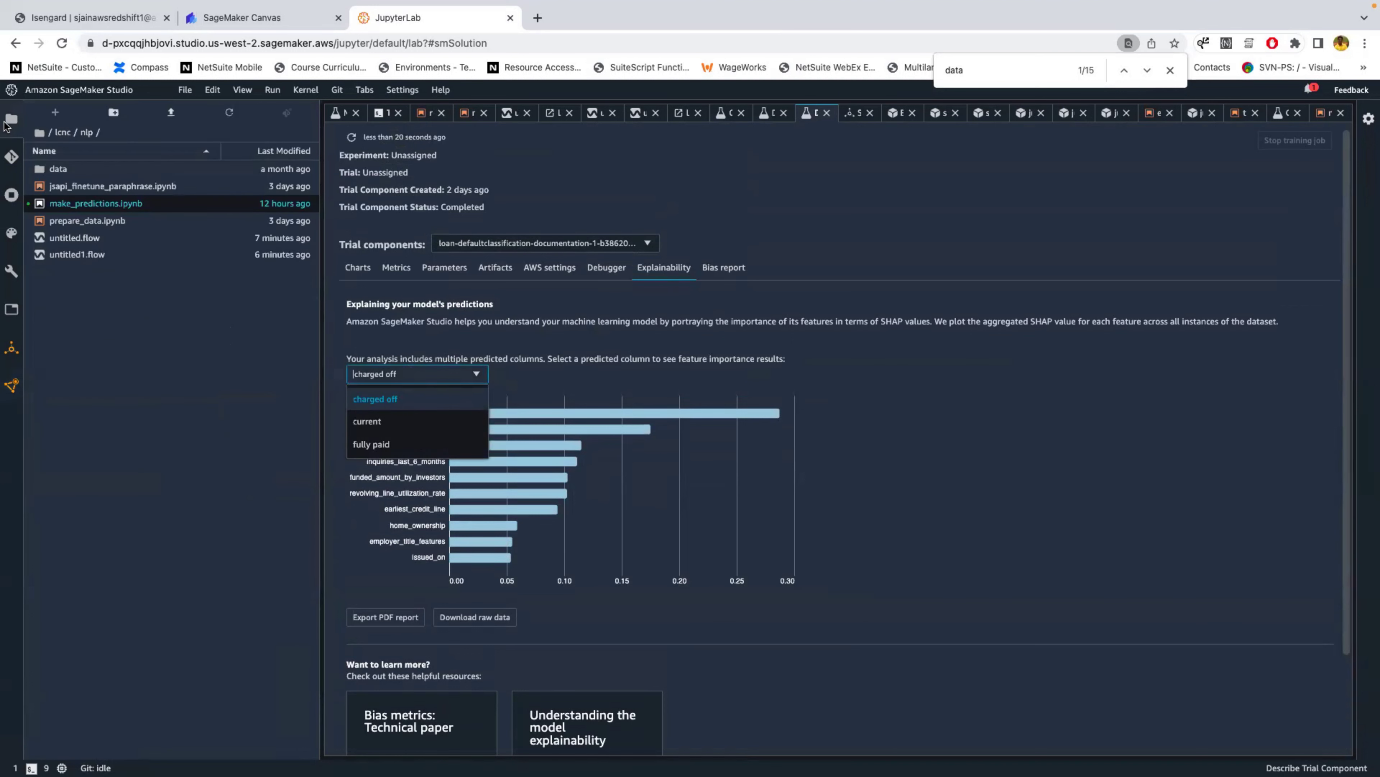
{"action": "left_click", "coordinate": [63, 133]}
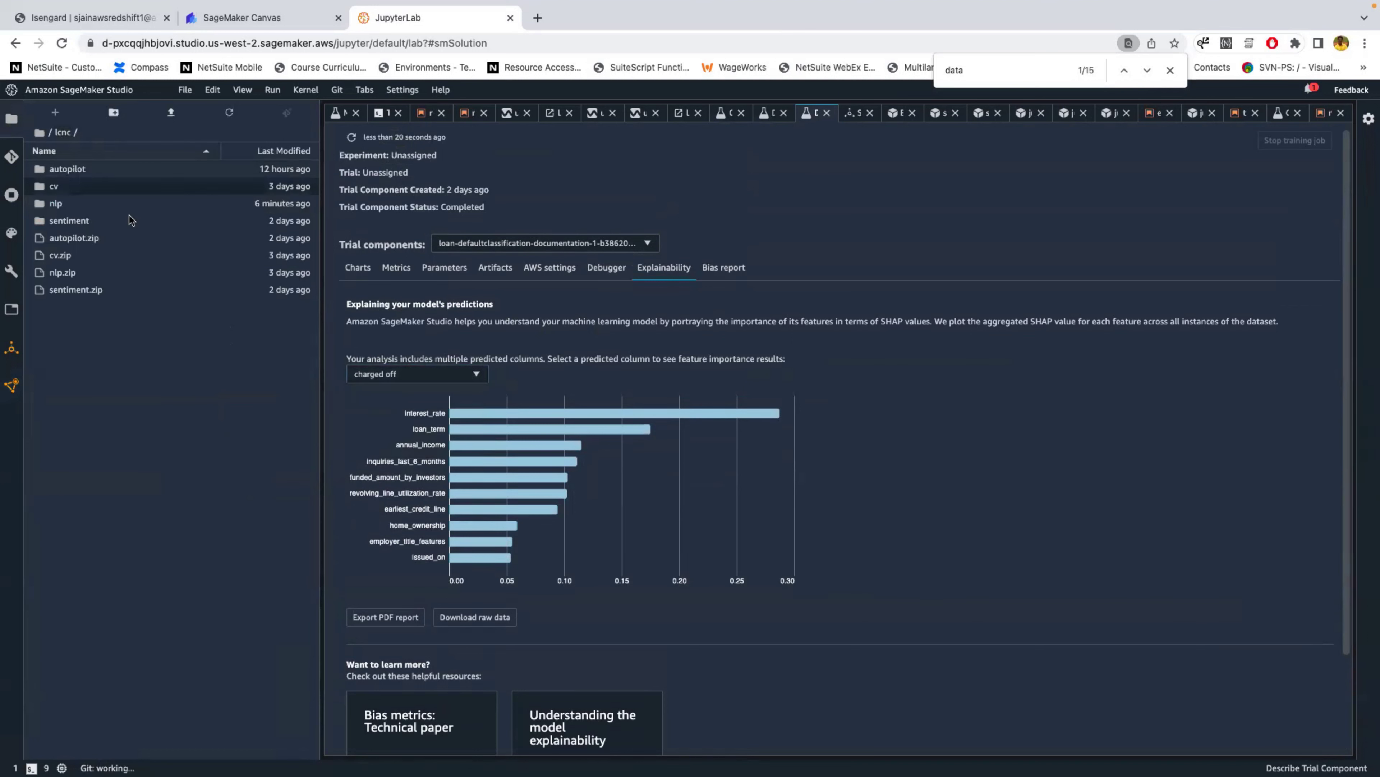
{"action": "double_click", "coordinate": [81, 172]}
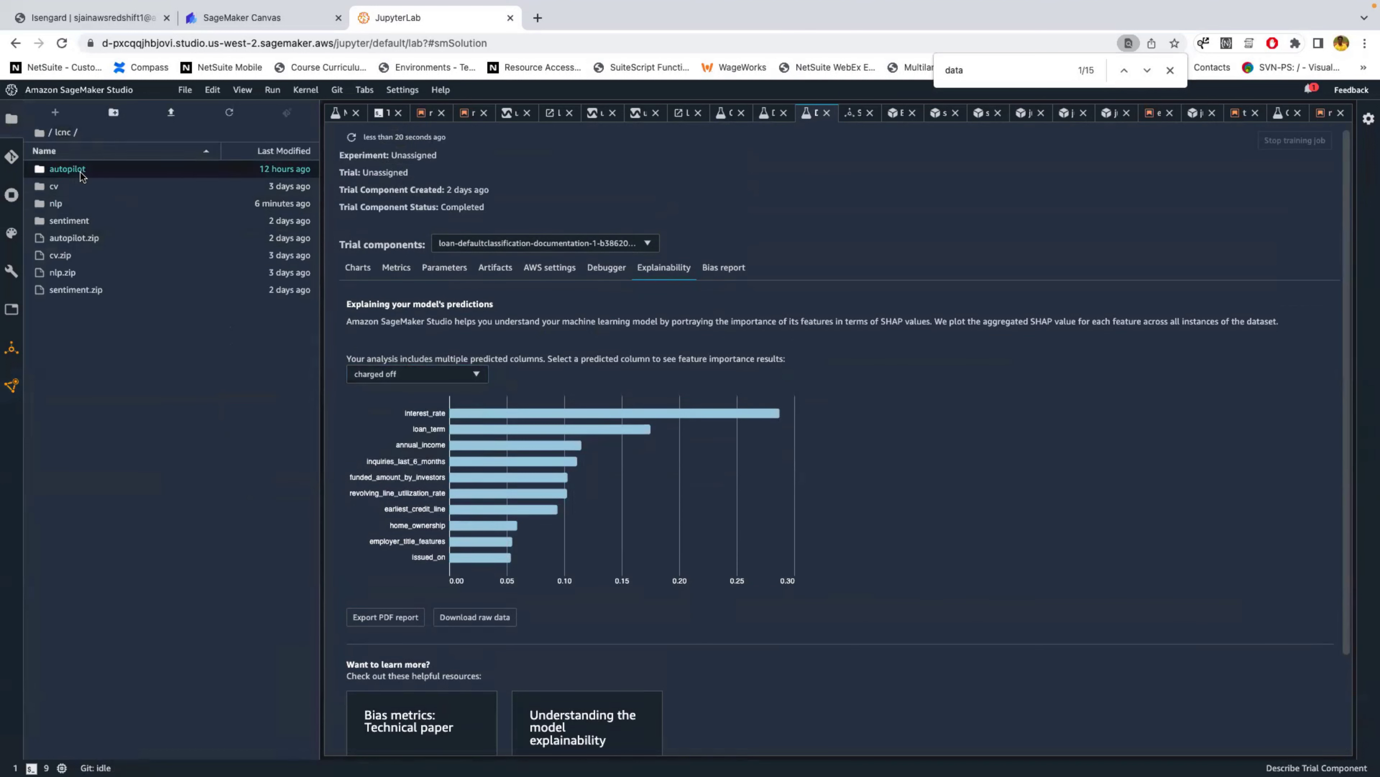
{"action": "double_click", "coordinate": [89, 186]}
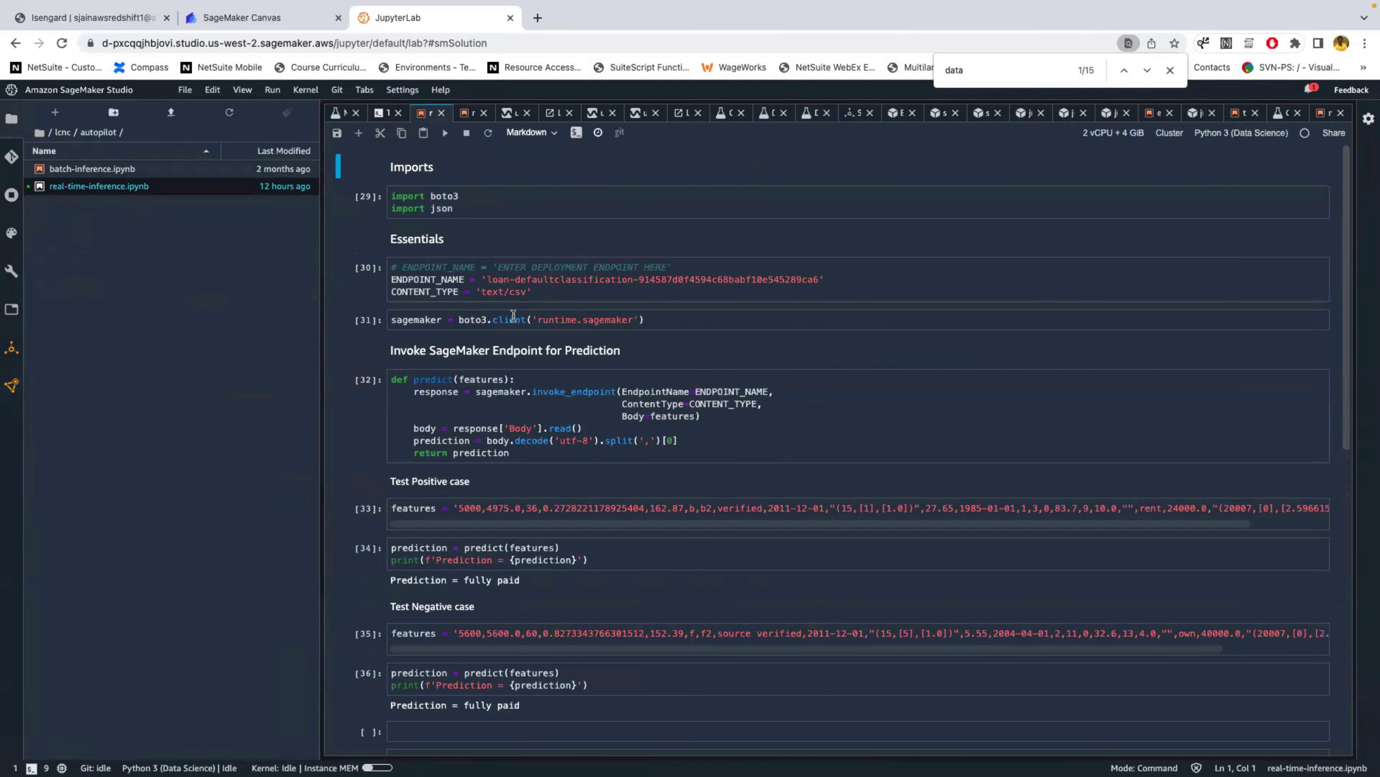
Review the notebook's positive and negative prediction test cases and switch to the Low-Code / No-Code Machine Learning slide in PowerPoint.
{"action": "scroll", "coordinate": [508, 365], "scroll_direction": "down", "scroll_amount": 5}
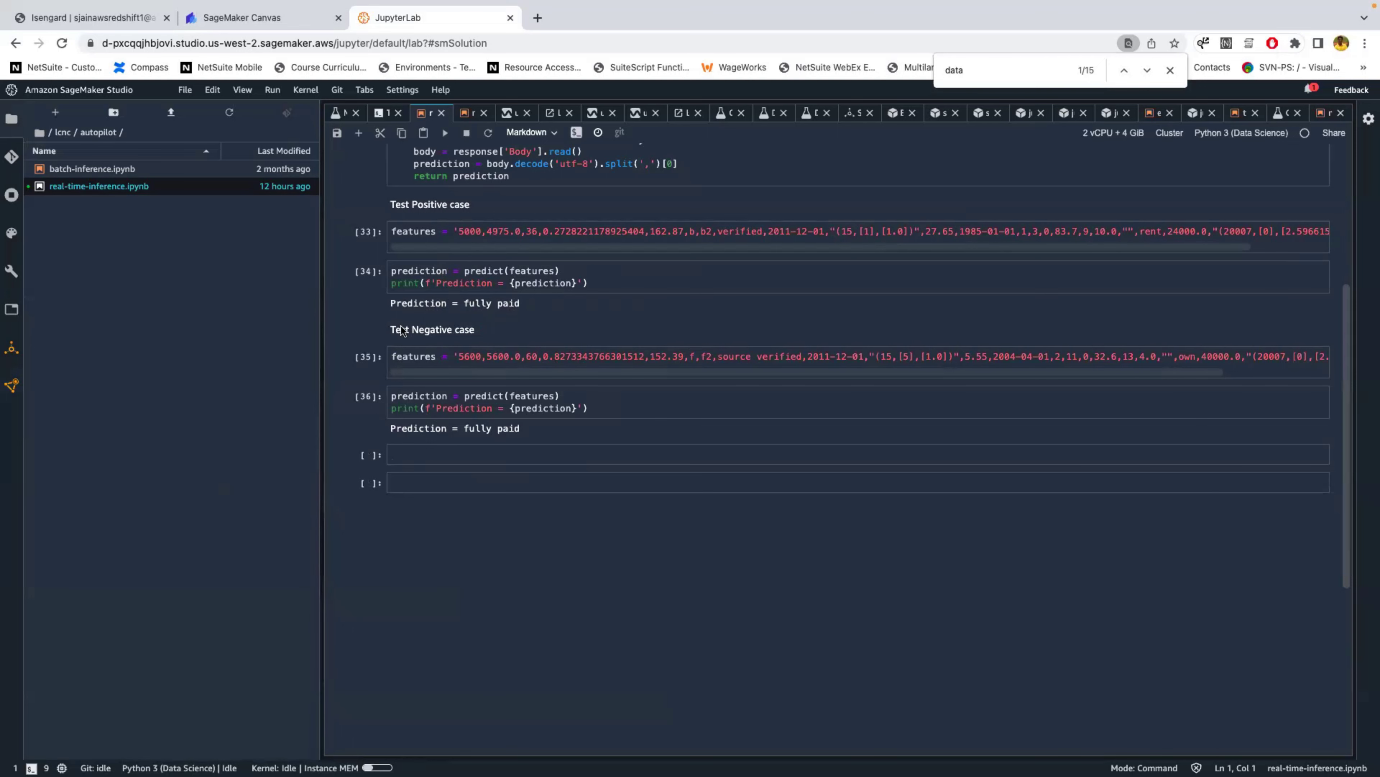
{"action": "scroll", "coordinate": [502, 413], "scroll_direction": "up", "scroll_amount": 1}
{"action": "left_click_drag", "start_coordinate": [458, 262], "coordinate": [708, 287]}
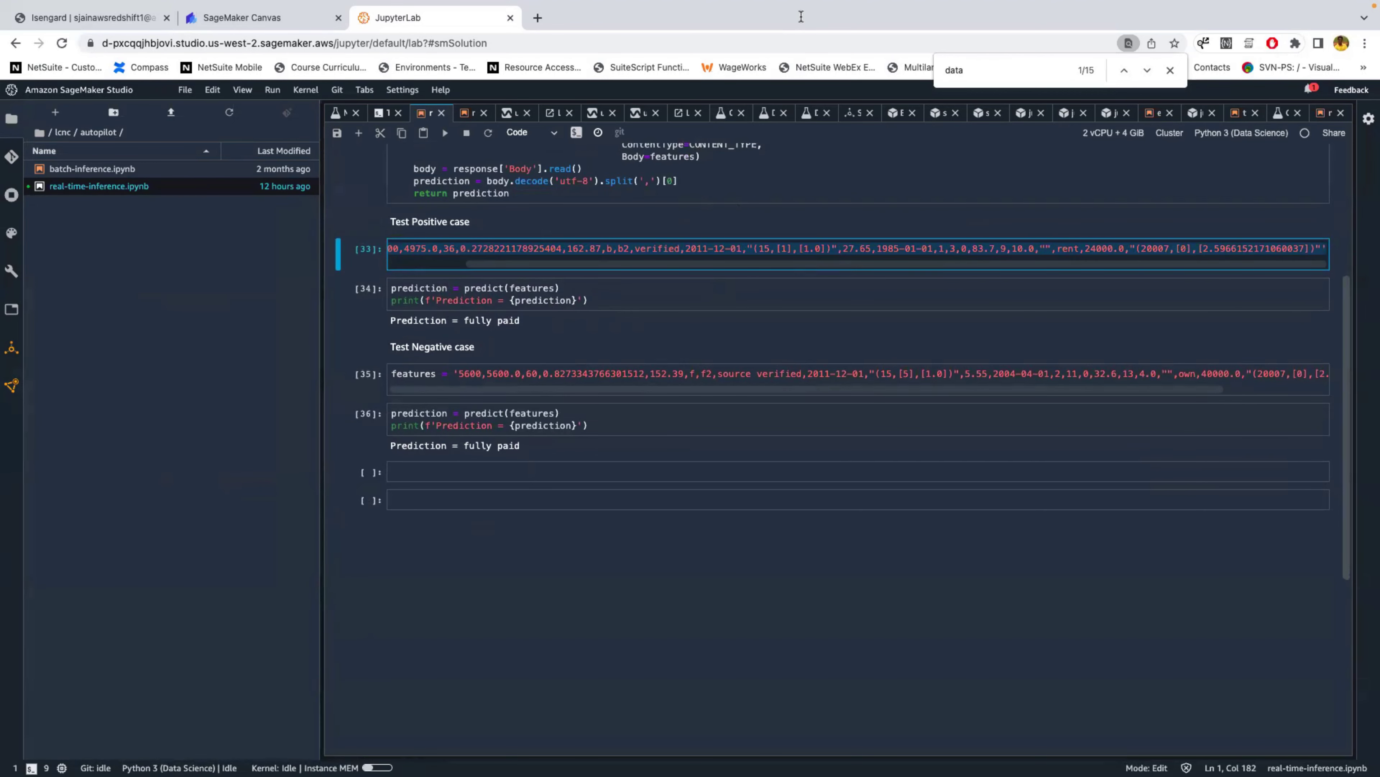
{"action": "key", "text": "ctrl+Left"}
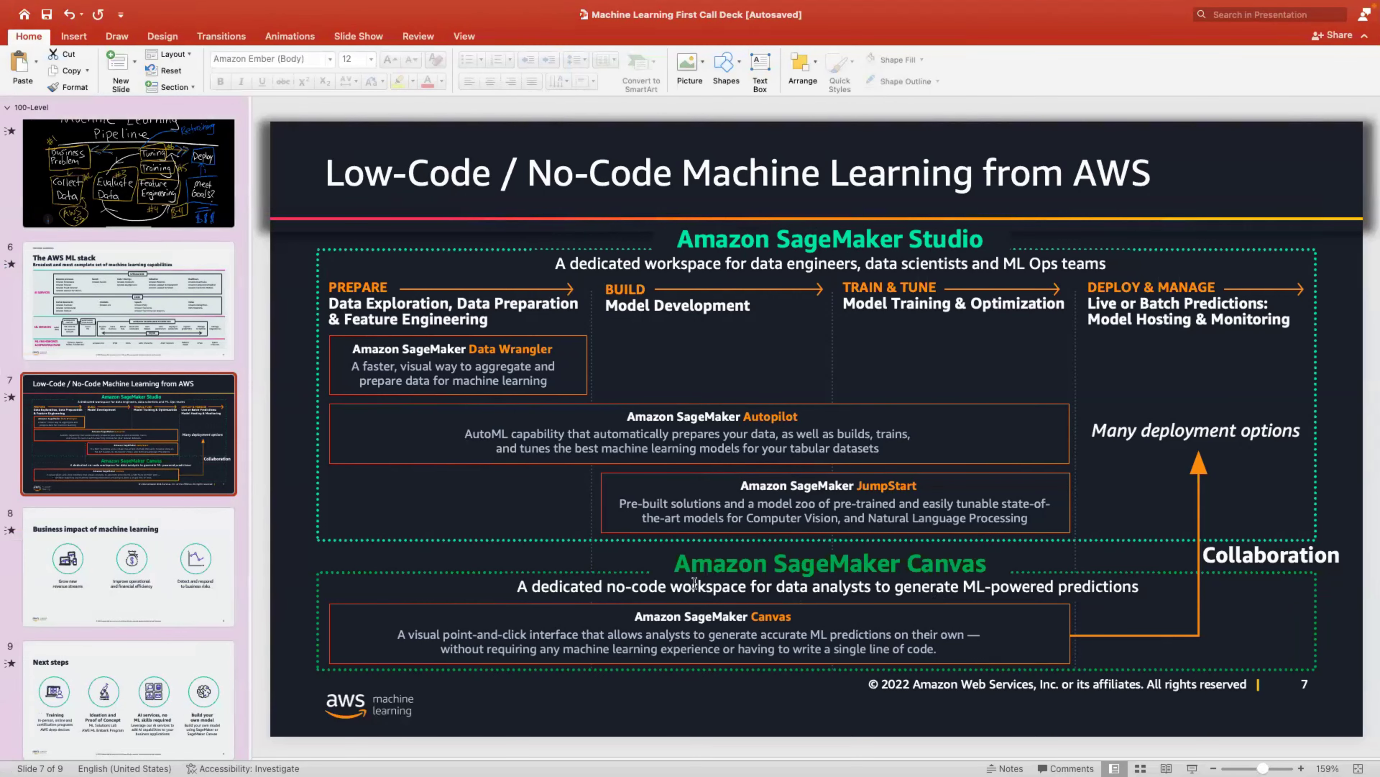